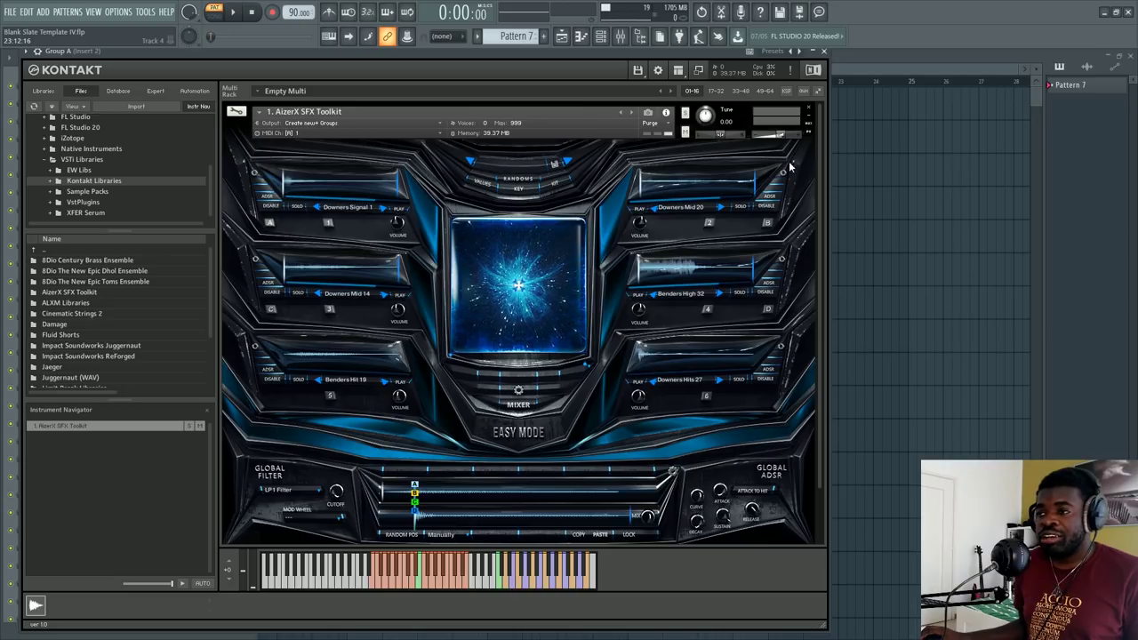
Look over the AizerX SFX Toolkit's Easy Mode interface, from the instrument header to the global filter and ADSR controls
scroll(806, 209, "down", 3)
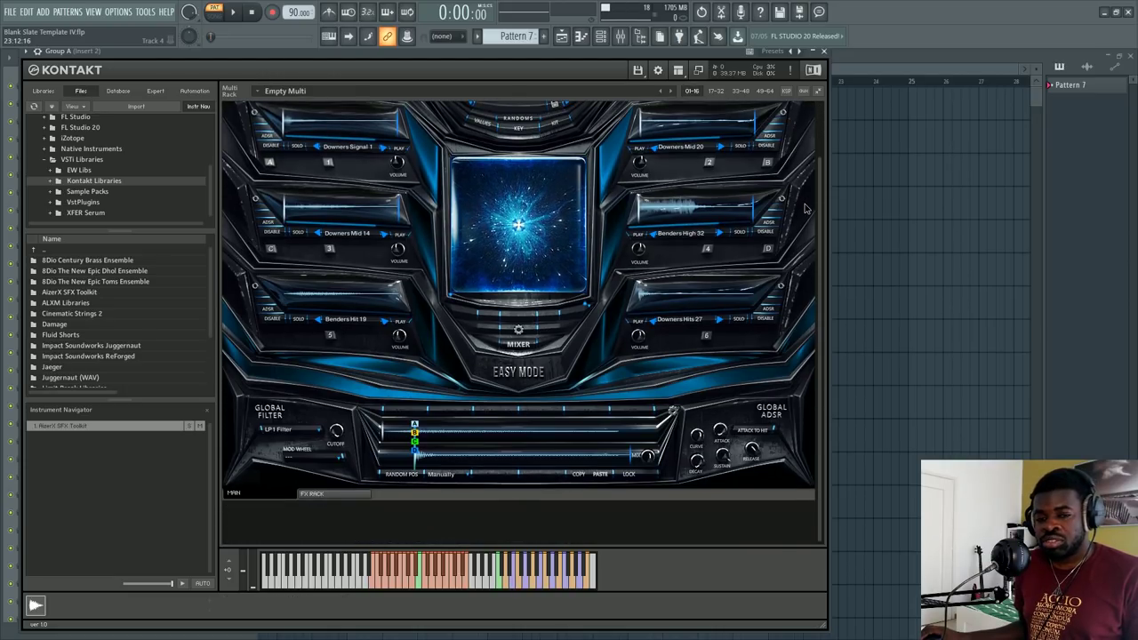
scroll(805, 189, "up", 3)
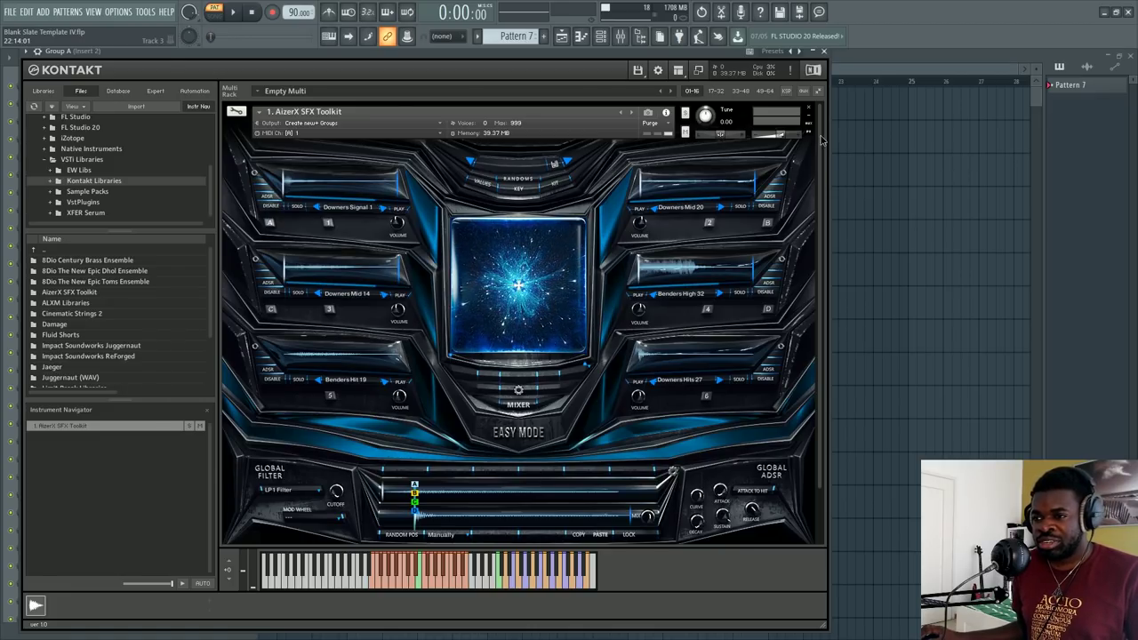
left_click_drag(820, 134, 824, 230)
scroll(820, 199, "up", 2)
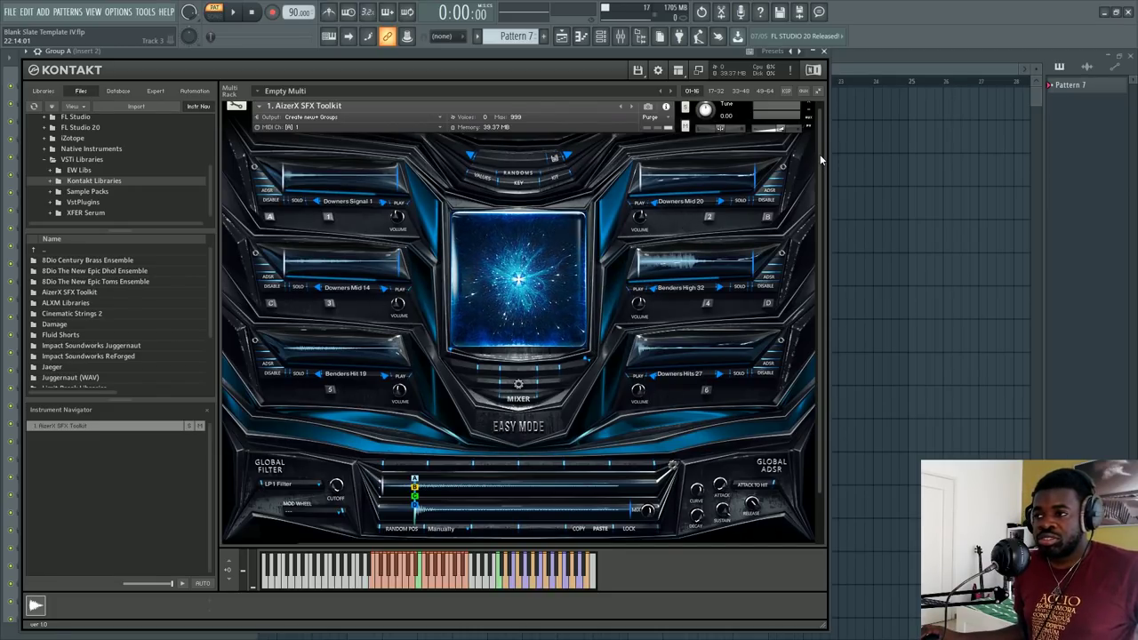
left_click_drag(820, 153, 820, 130)
scroll(818, 232, "down", 2)
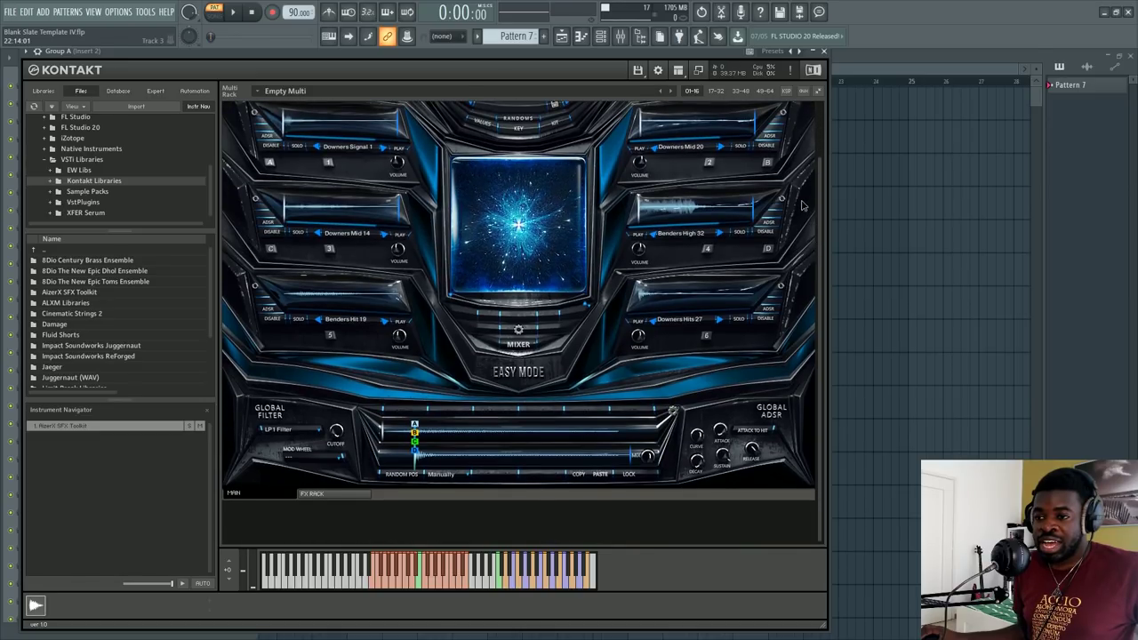
scroll(803, 206, "up", 1)
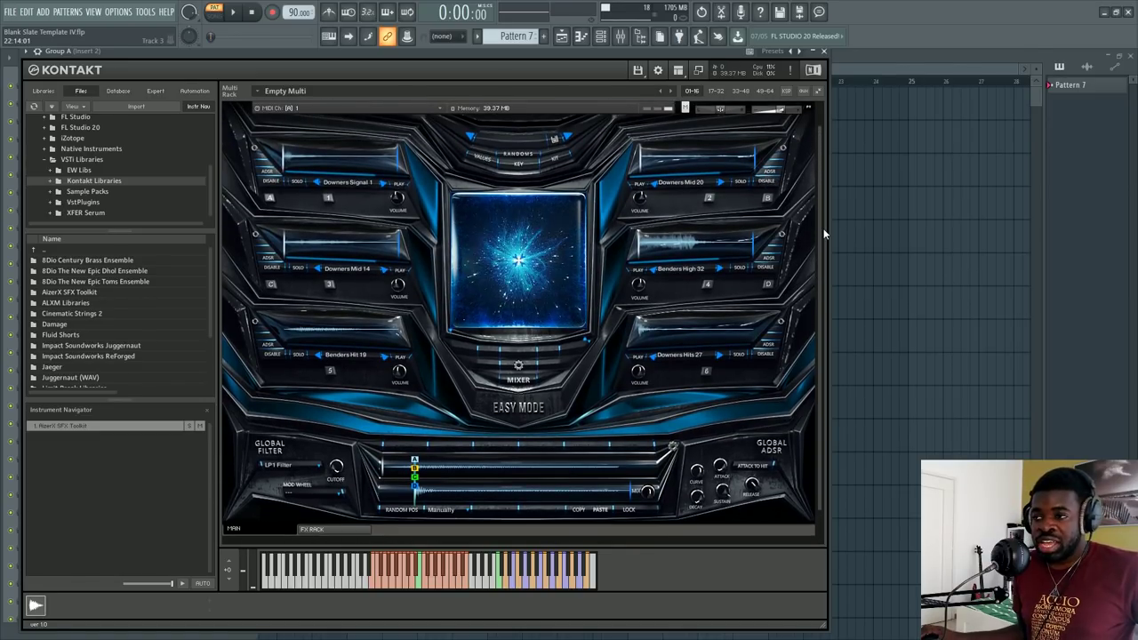
scroll(821, 226, "up", 1)
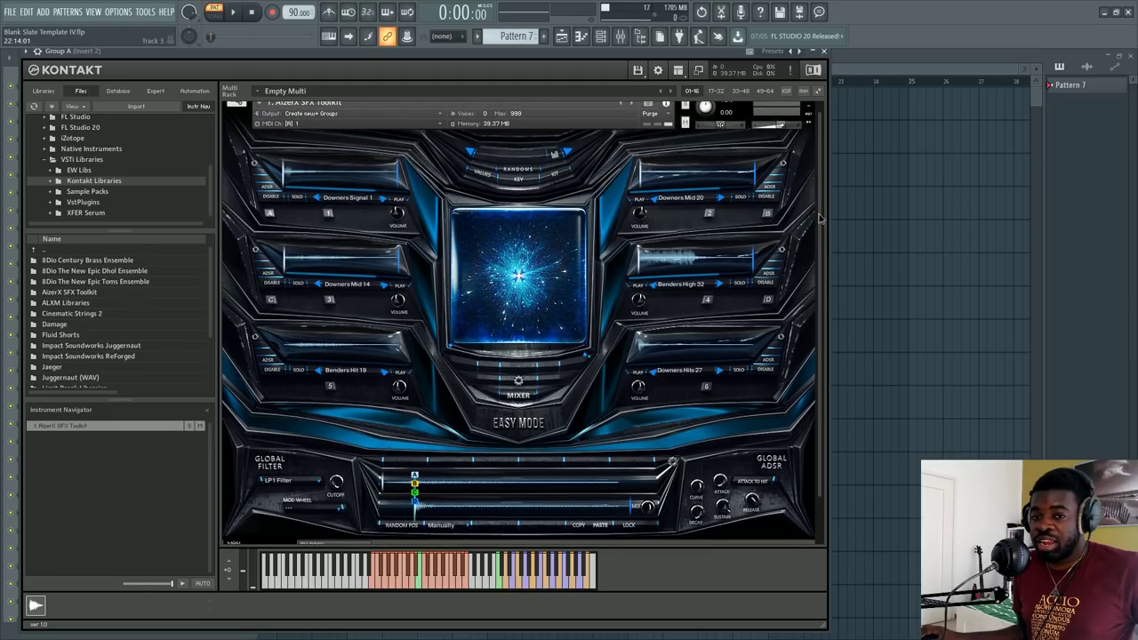
scroll(820, 218, "down", 1)
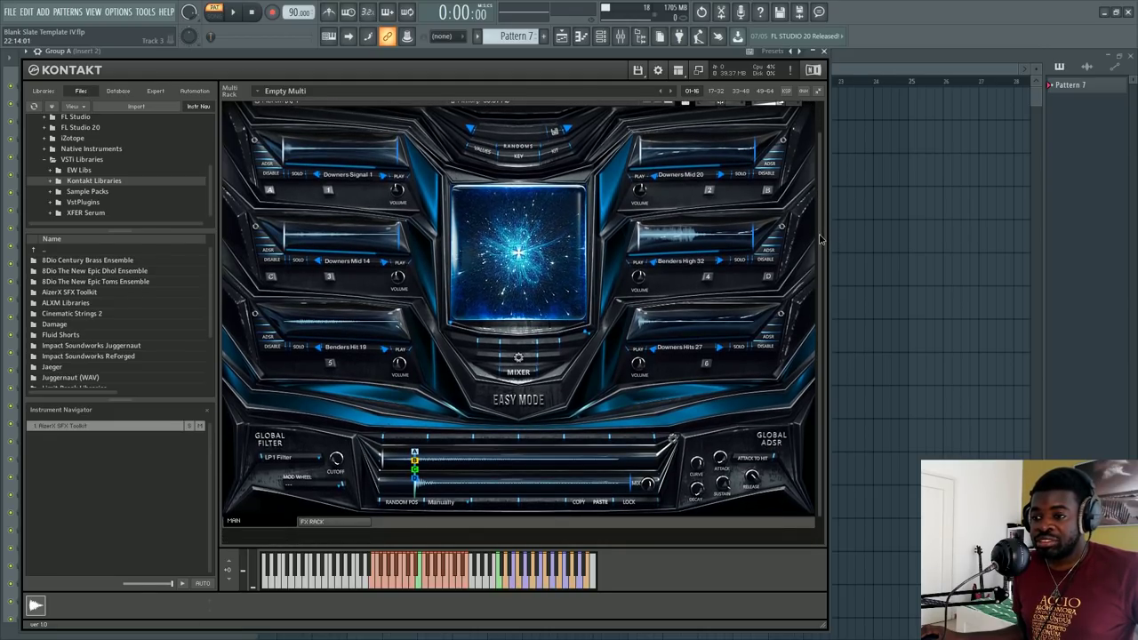
scroll(820, 238, "up", 1)
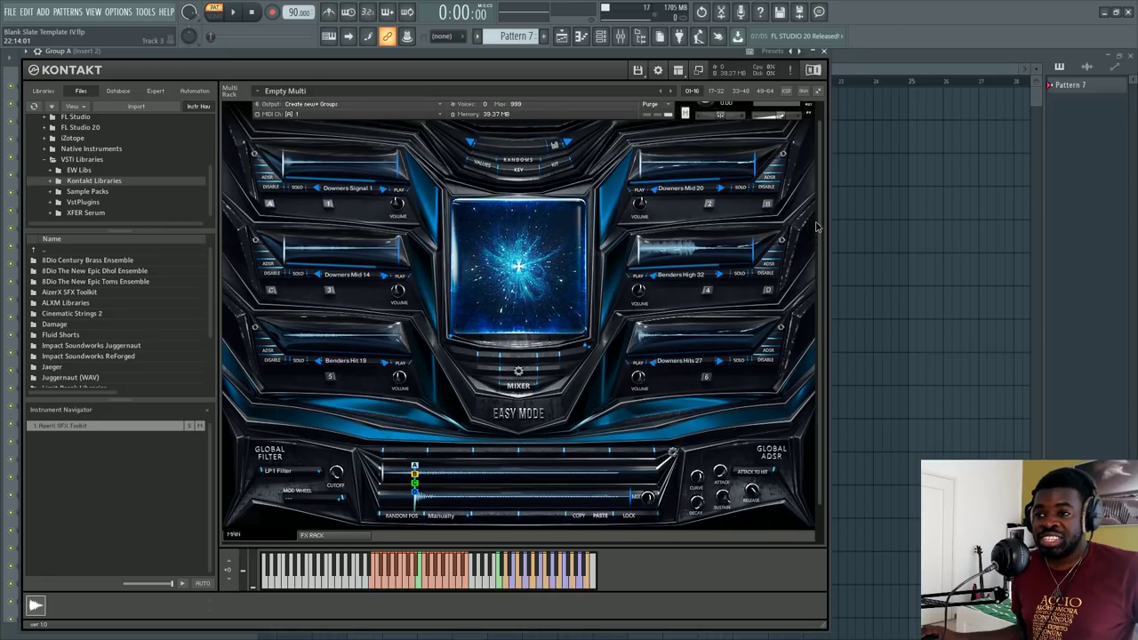
Switch the AizerX SFX Toolkit to Pro Mode and look over the extra controls of its sound slots
left_click(518, 412)
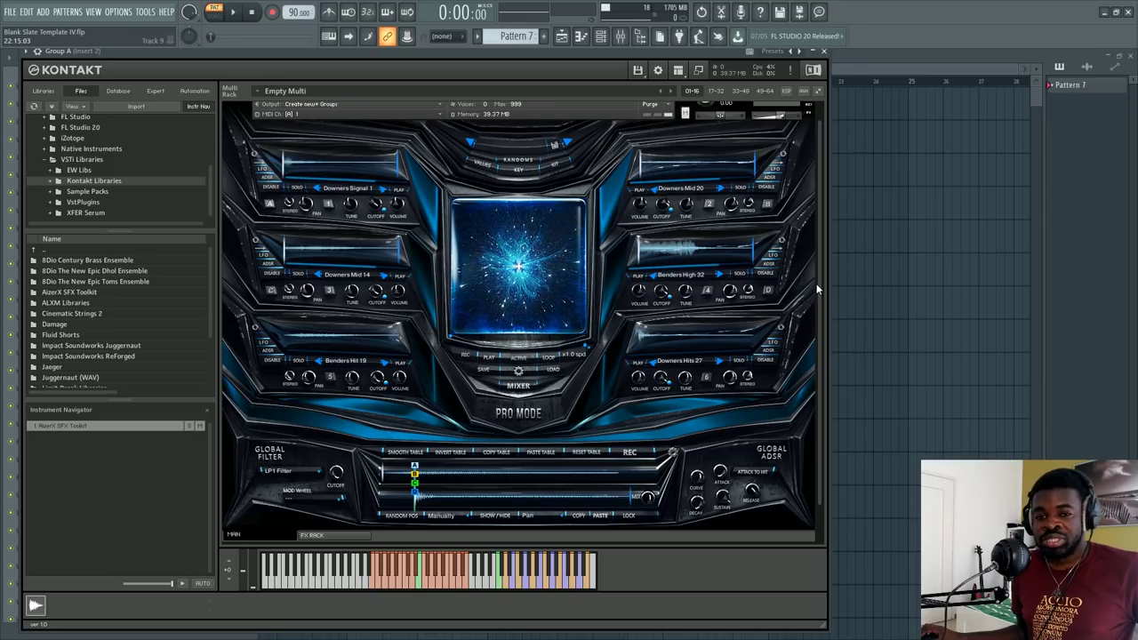
scroll(821, 283, "down", 3)
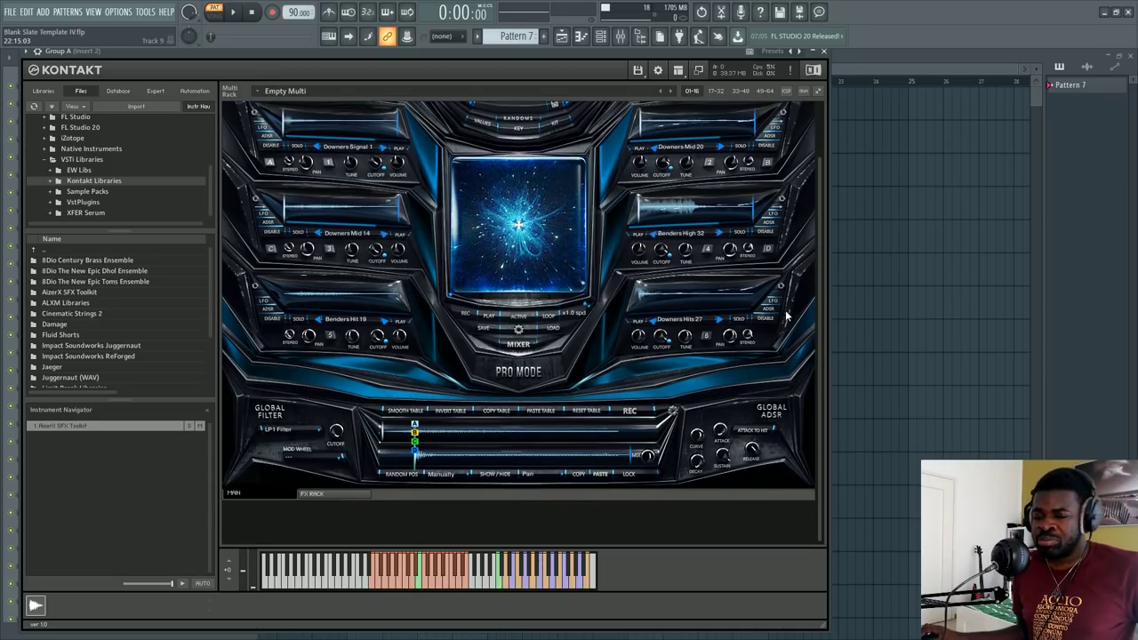
scroll(786, 316, "up", 1)
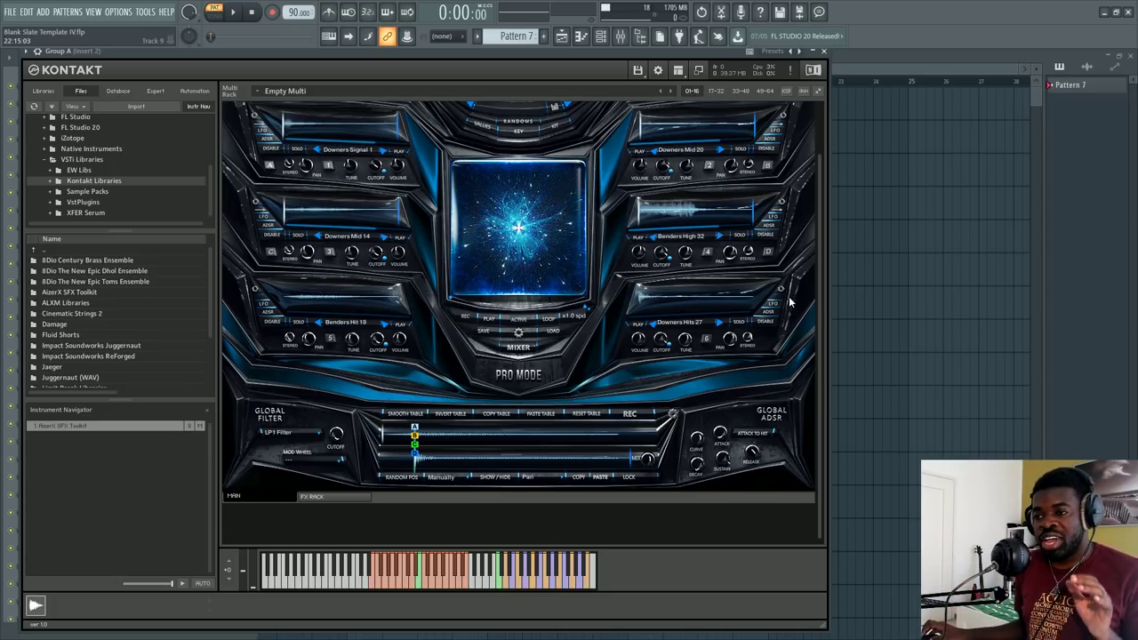
scroll(756, 285, "up", 3)
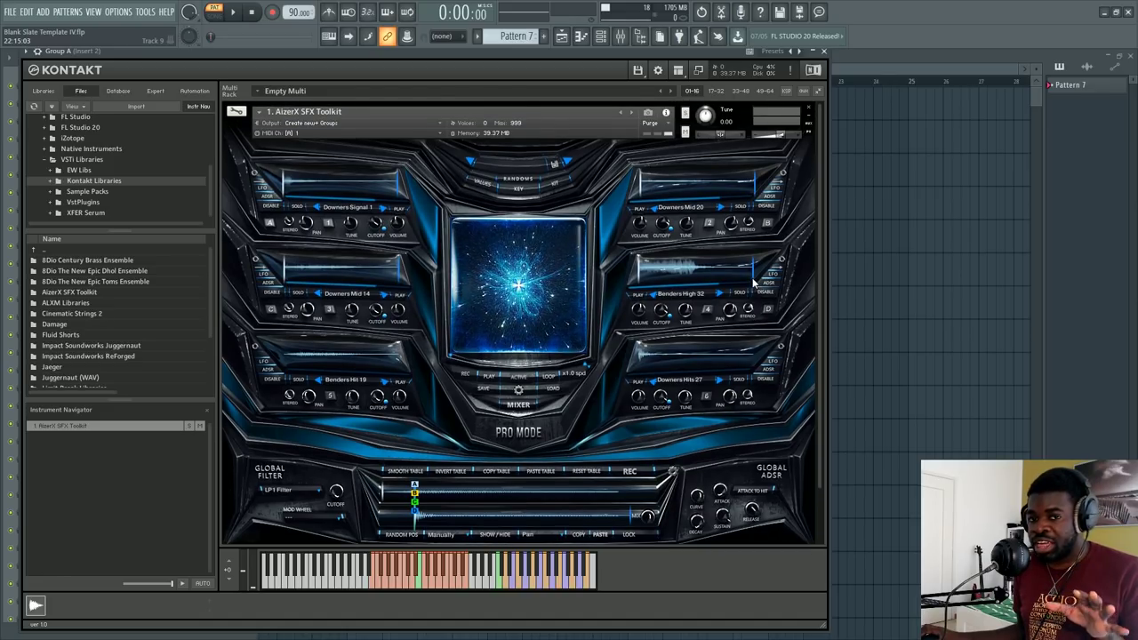
scroll(754, 282, "down", 3)
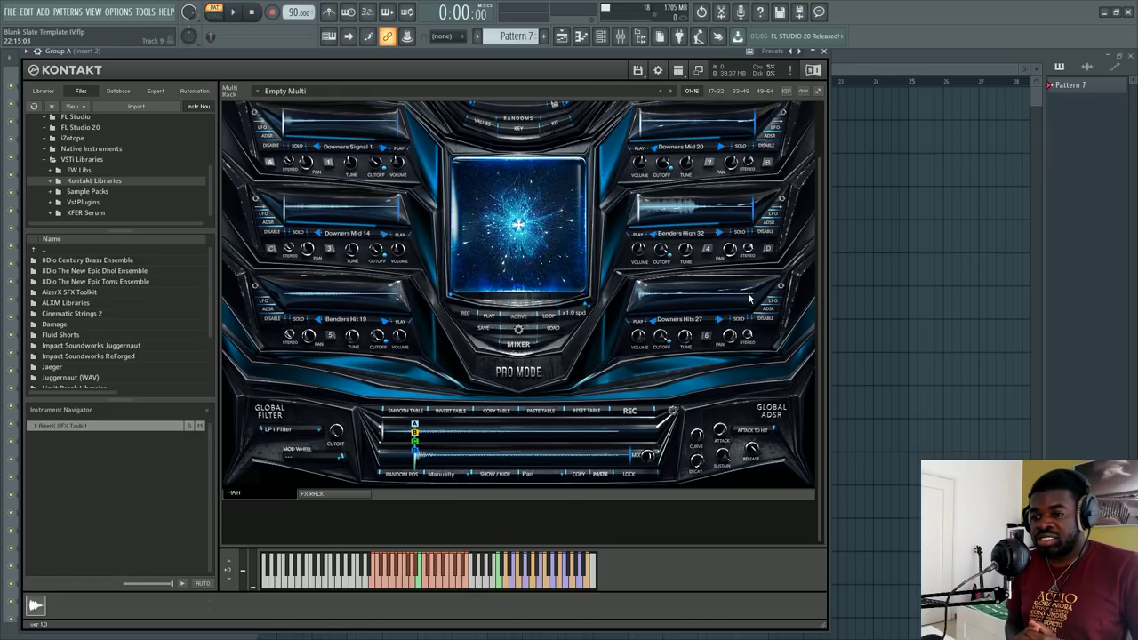
scroll(749, 299, "up", 3)
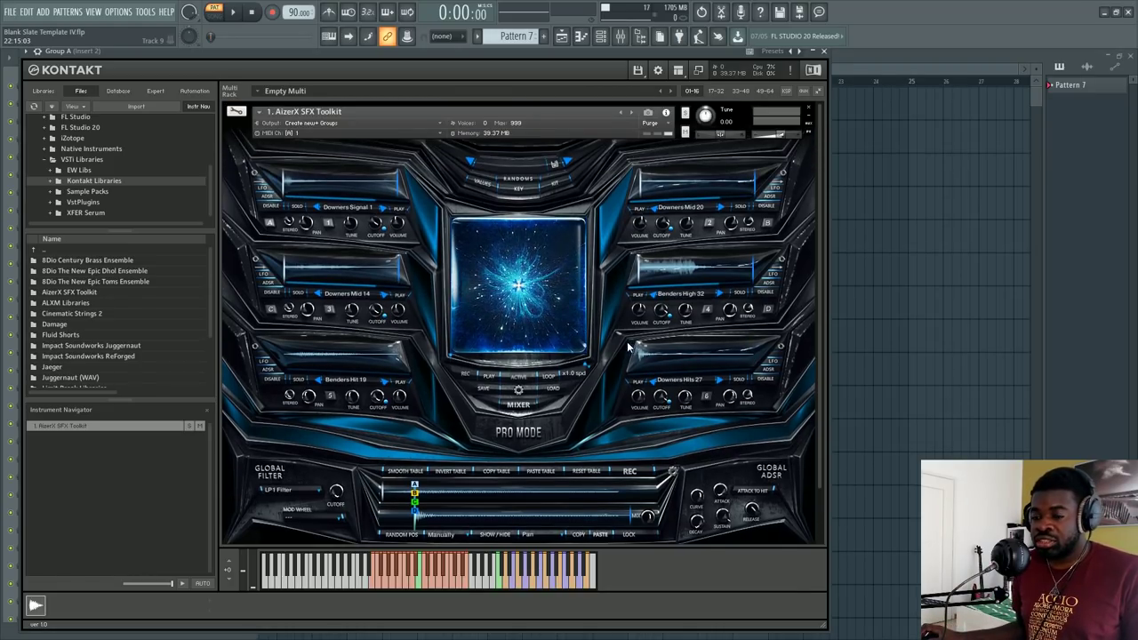
scroll(625, 349, "down", 1)
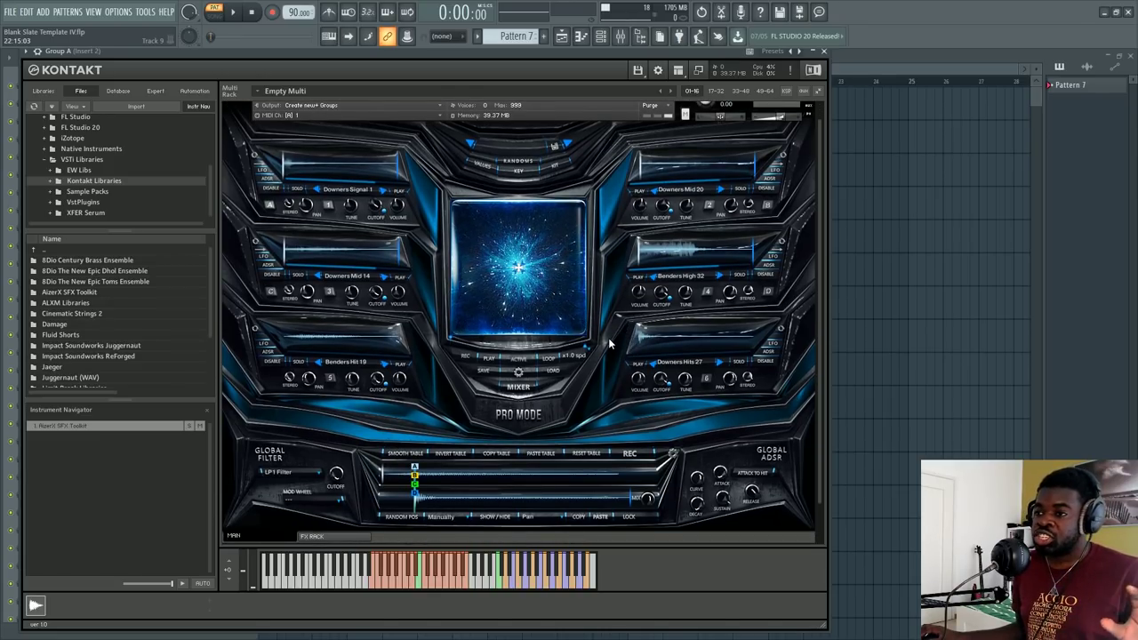
scroll(525, 409, "up", 1)
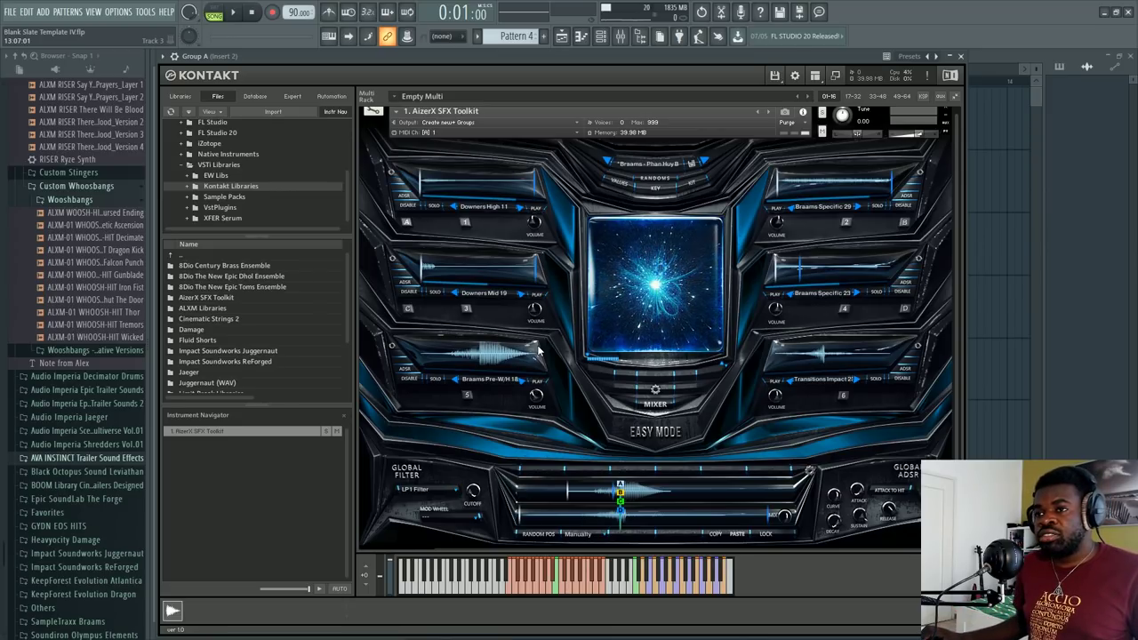
Browse the Custom Risers and Custom Whoosbangs folders among the sample packs
scroll(81, 258, "up", 6)
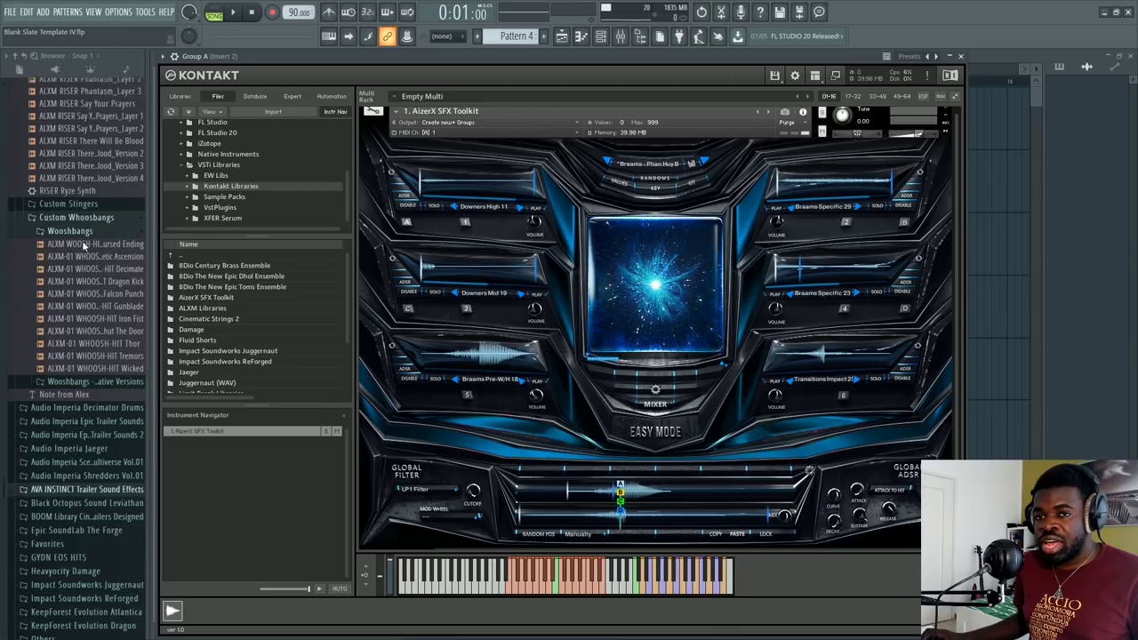
scroll(84, 307, "up", 4)
scroll(97, 325, "down", 4)
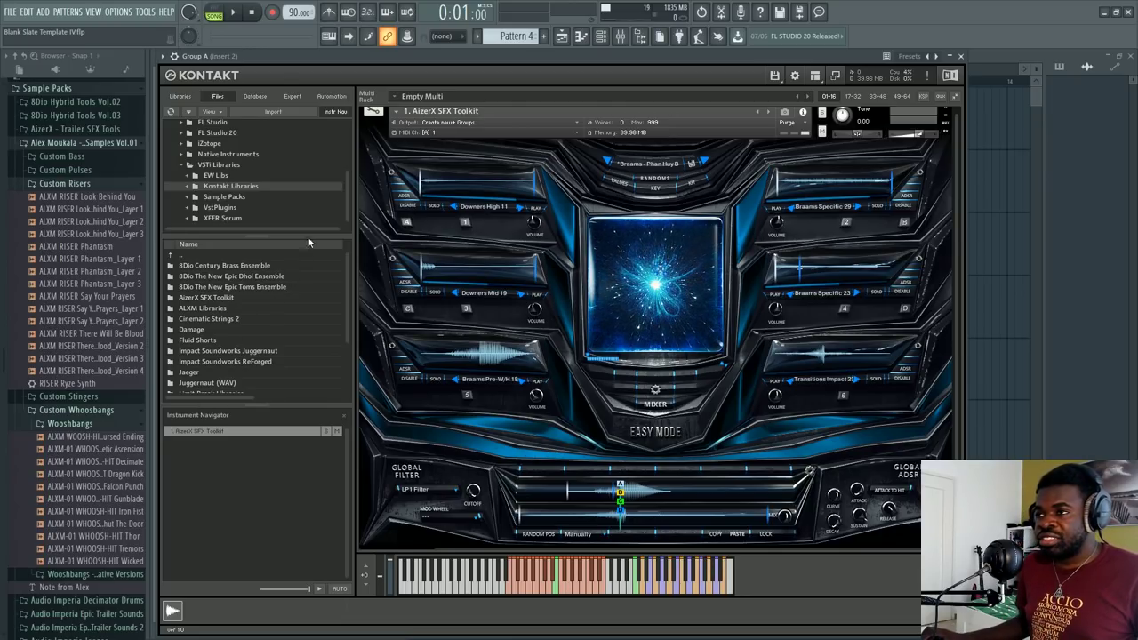
Close the Kontakt window and reopen it from the Group A channel
left_click(961, 56)
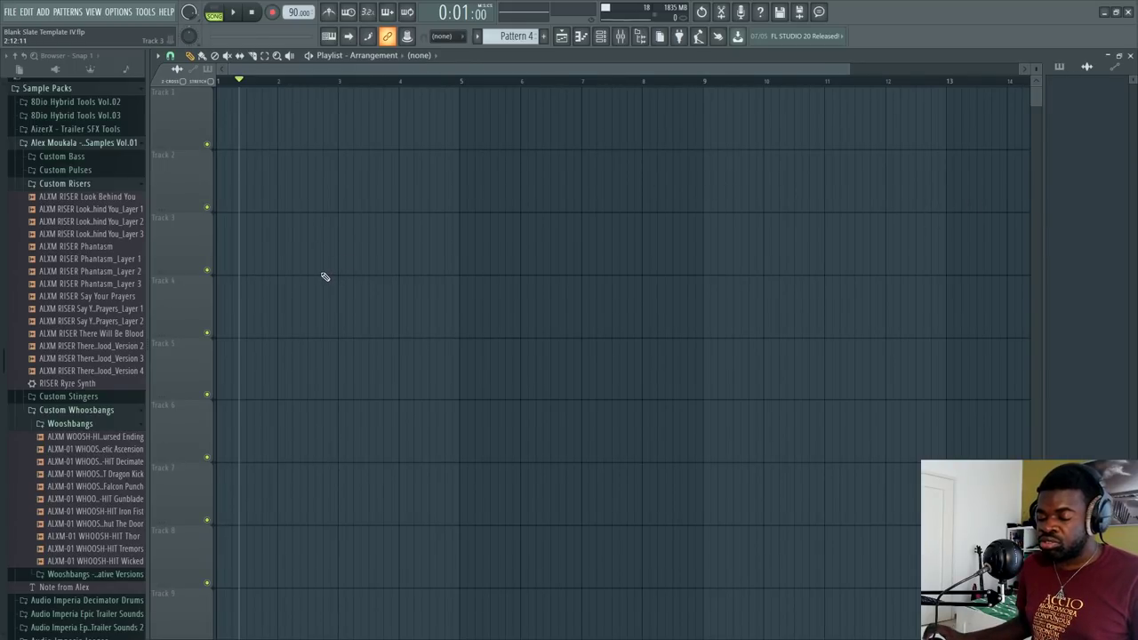
key("F6")
left_click(240, 92)
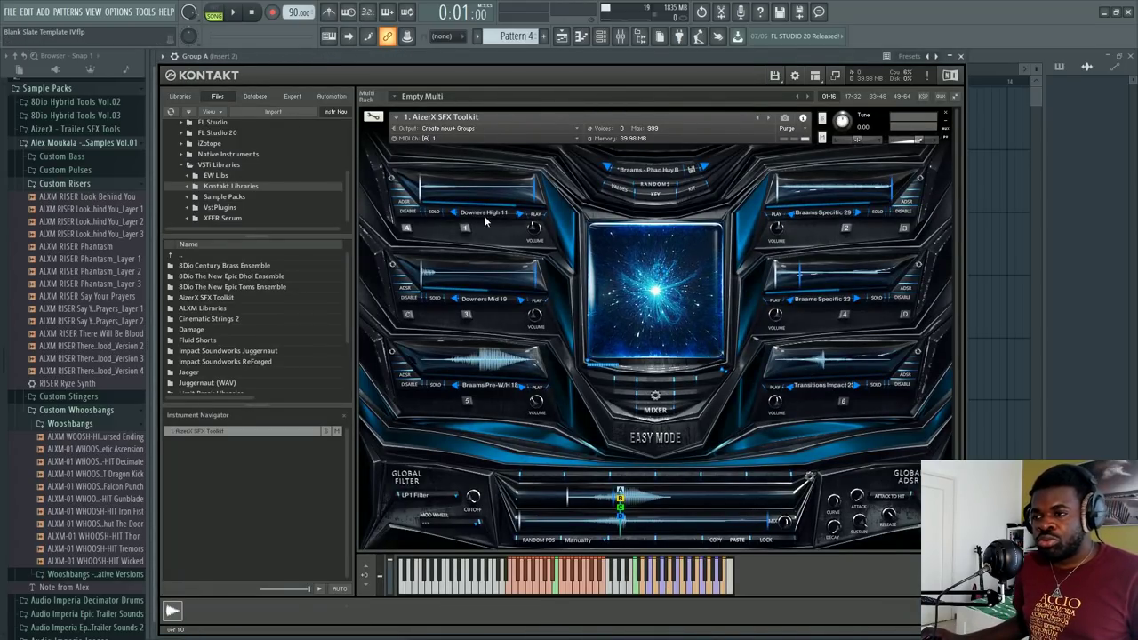
Place the ALXM-01 WHOOSH-HIT Falcon Punch sample at the start of playlist track 1 and audition it
key("F5")
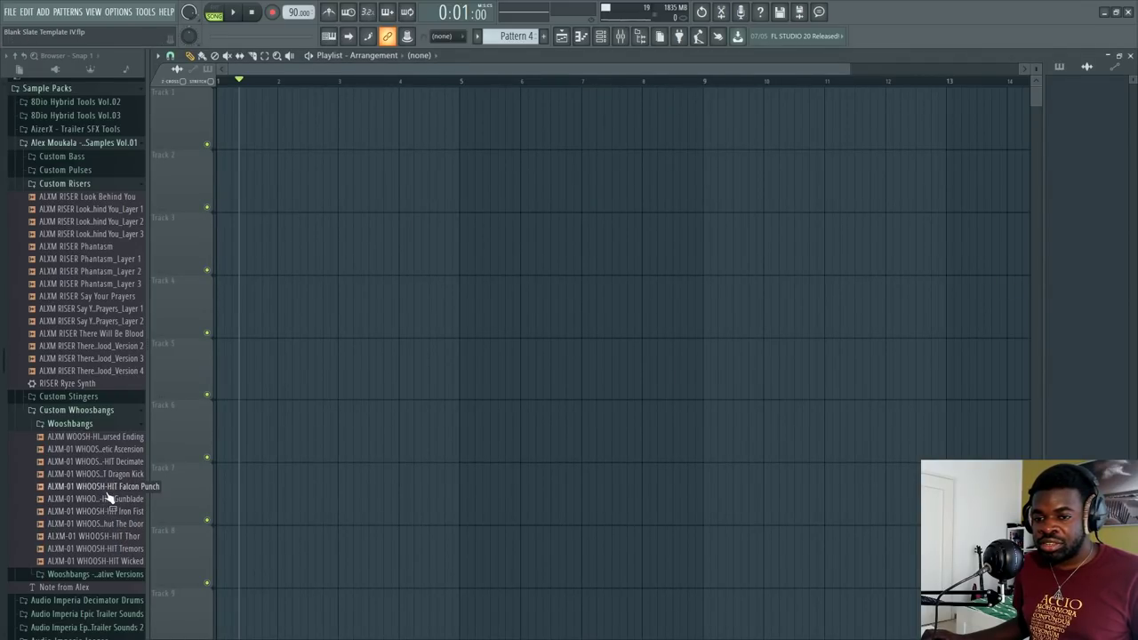
left_click_drag(114, 489, 182, 96)
scroll(263, 87, "up", 3)
left_click(256, 83)
key("space")
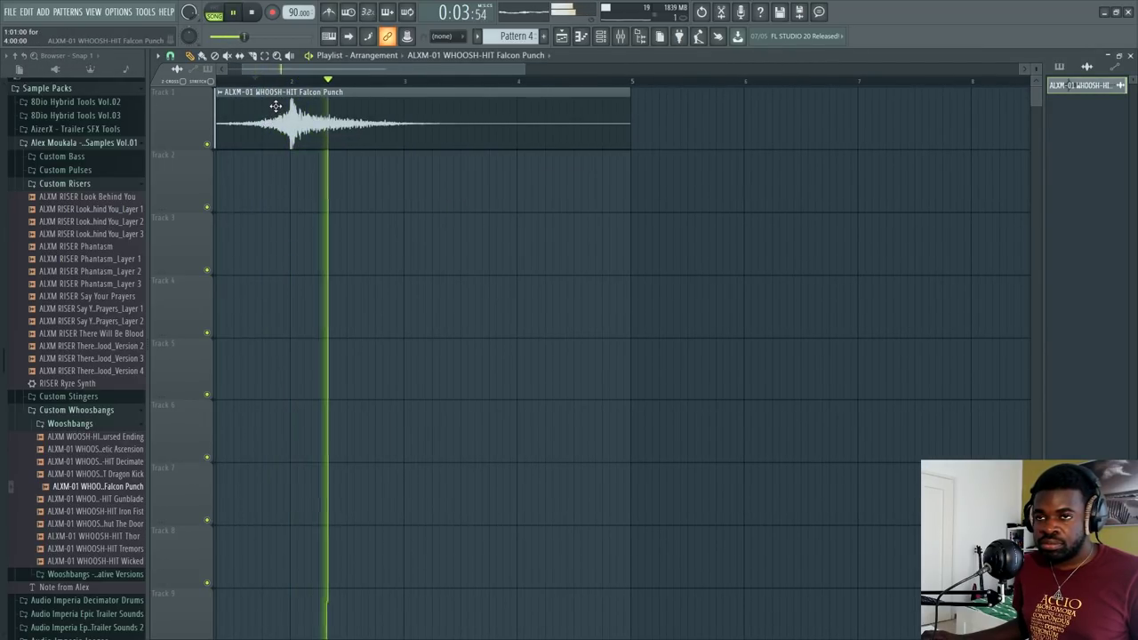
key("space")
Place the ALXM-01 WHOOSH-HIT Dragon Kick sample at the start of track 1 and play it back
left_click_drag(119, 476, 236, 110)
left_click(252, 82)
key("space")
key("space")
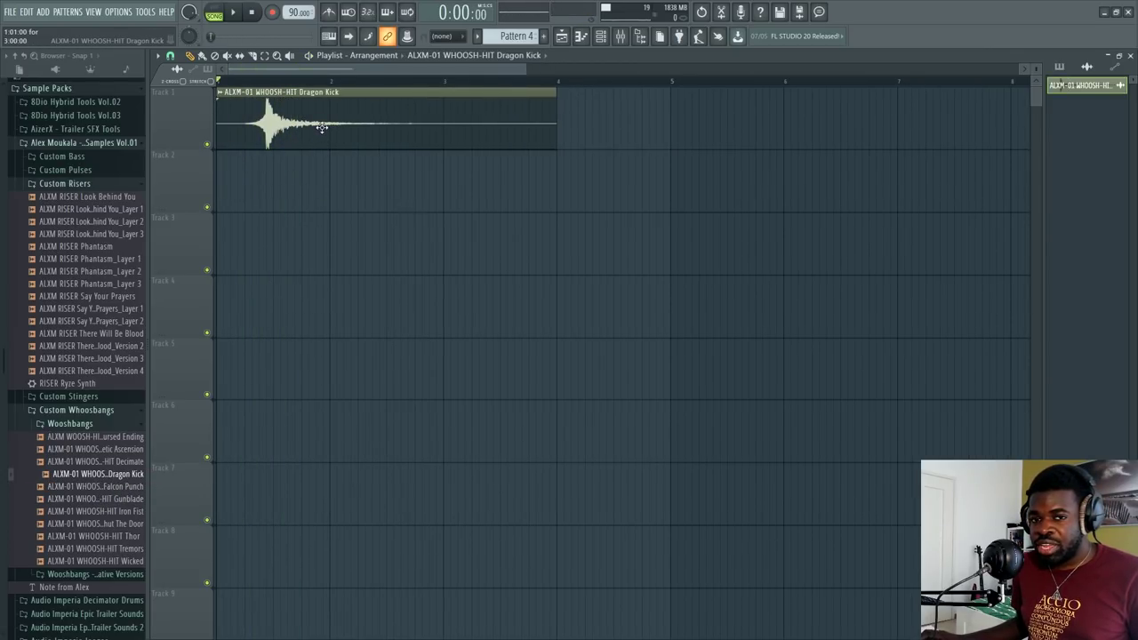
Inspect the Dragon Kick waveform up close and delete its clip from track 1
scroll(338, 234, "up", 3)
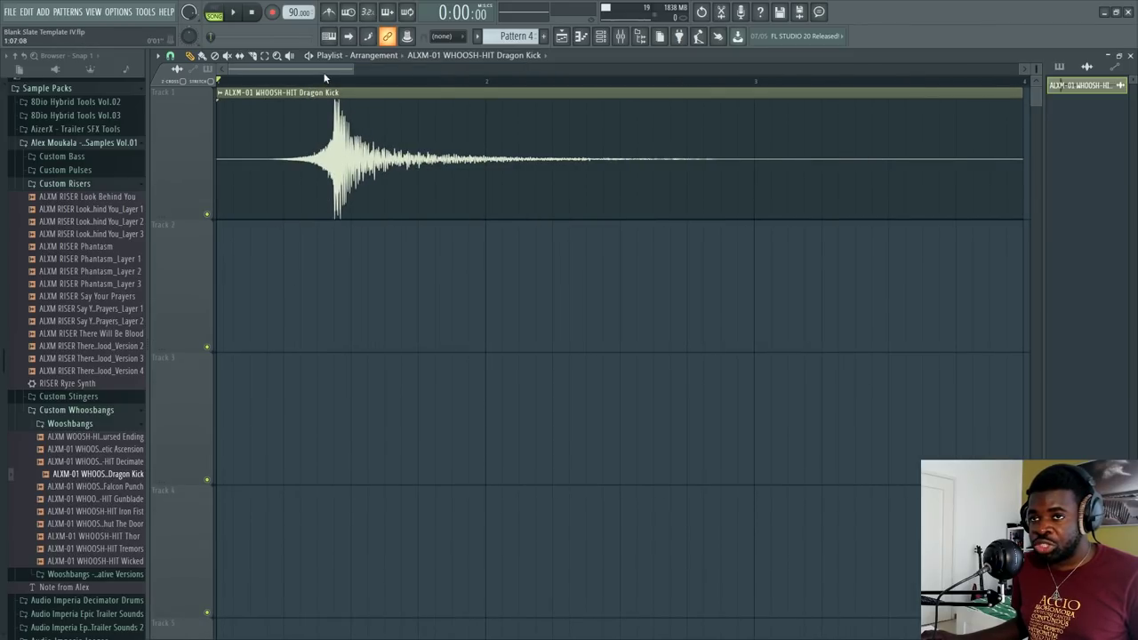
scroll(305, 102, "down", 3)
right_click(297, 152)
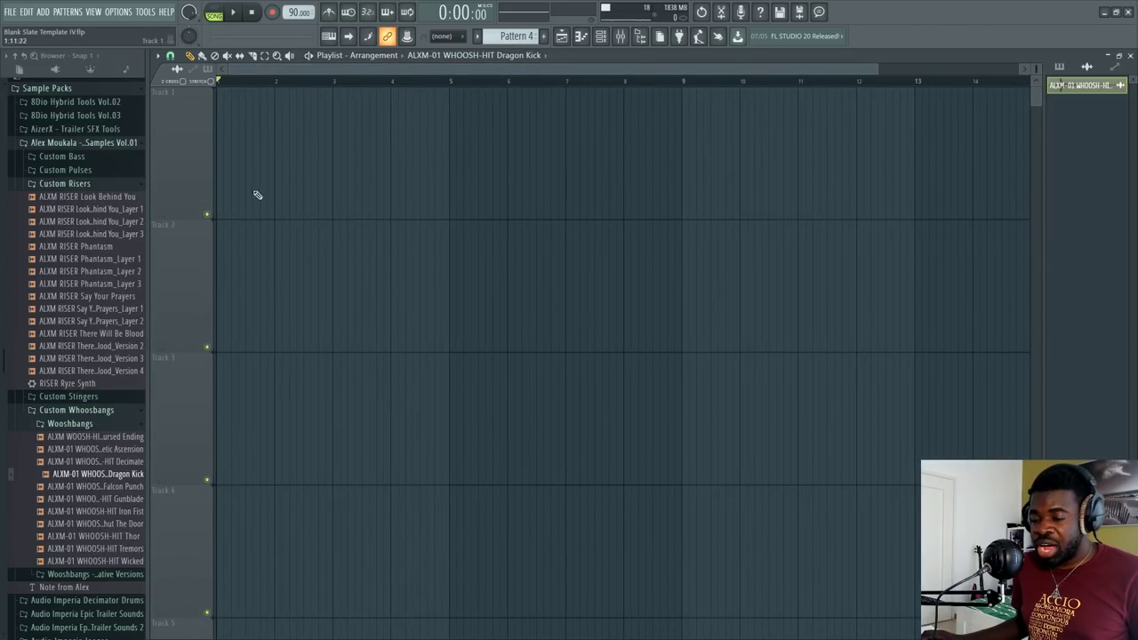
Reopen the Group A channel's Kontakt instrument and browse the Custom Pulses and Custom Risers sample folders
key("F6")
scroll(330, 293, "up", 5)
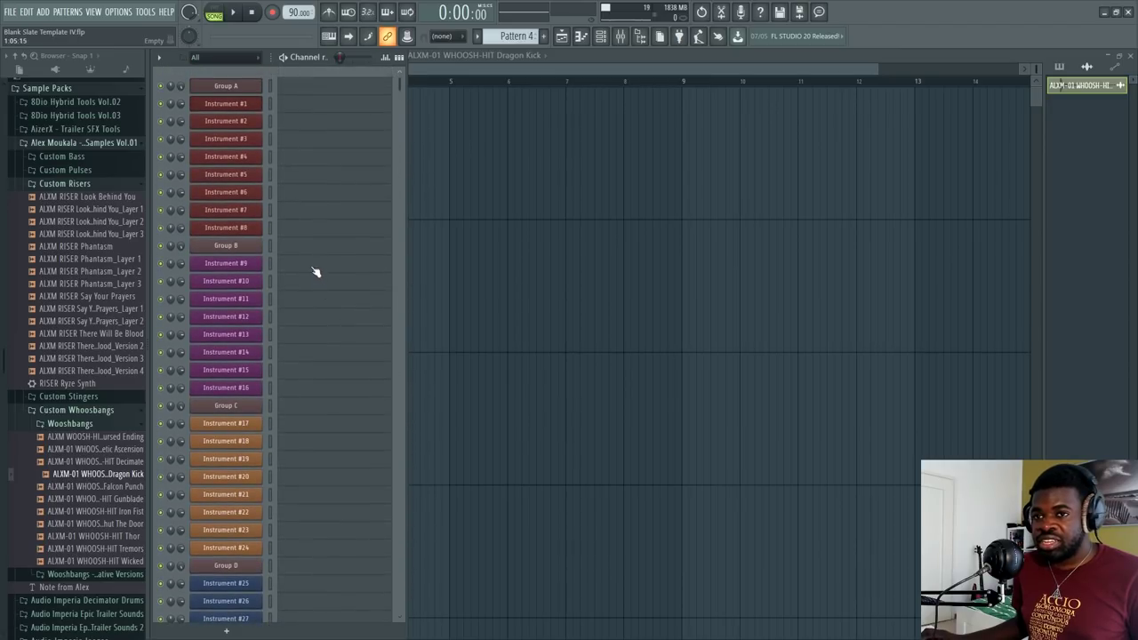
left_click(242, 88)
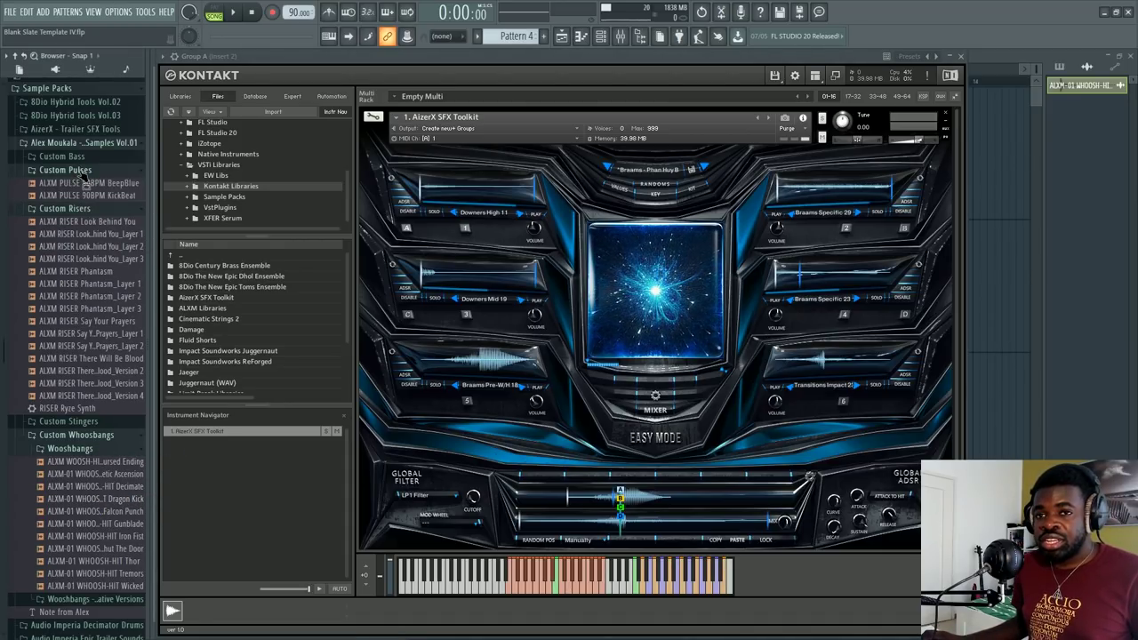
left_click(79, 185)
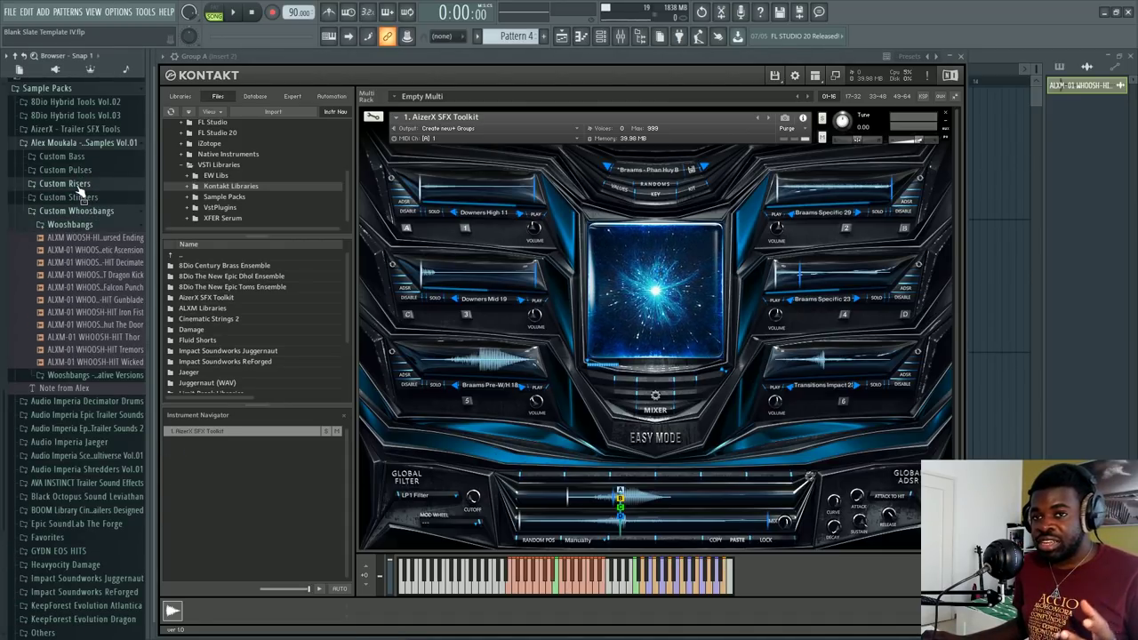
left_click(79, 185)
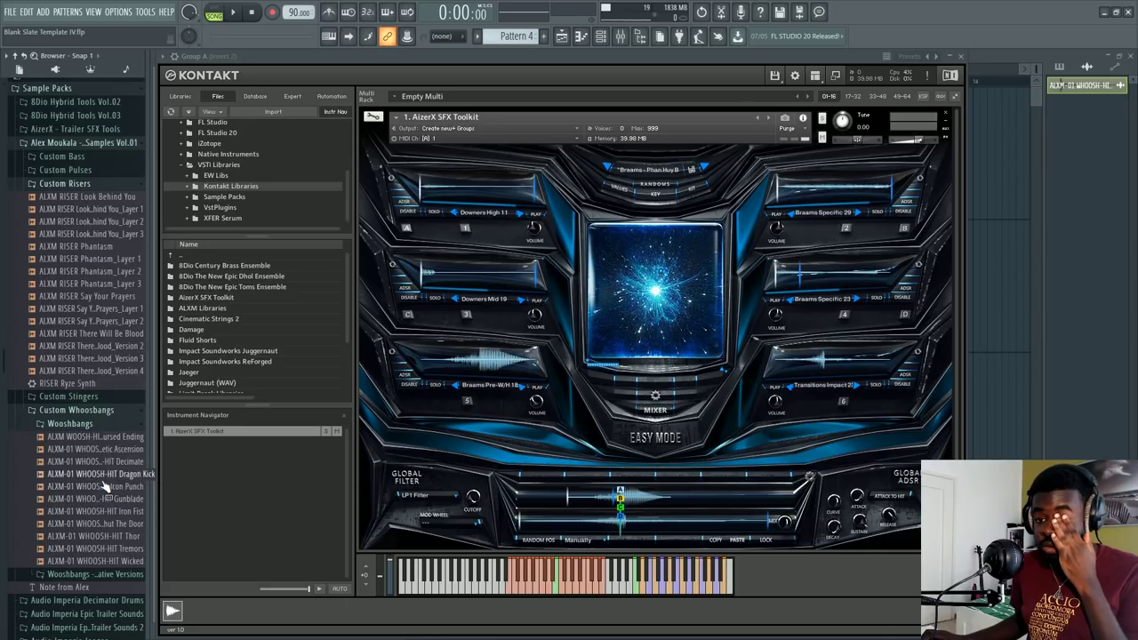
Return to the playlist and bring the AizerX SFX Toolkit back up from the Group A channel
right_click(984, 298)
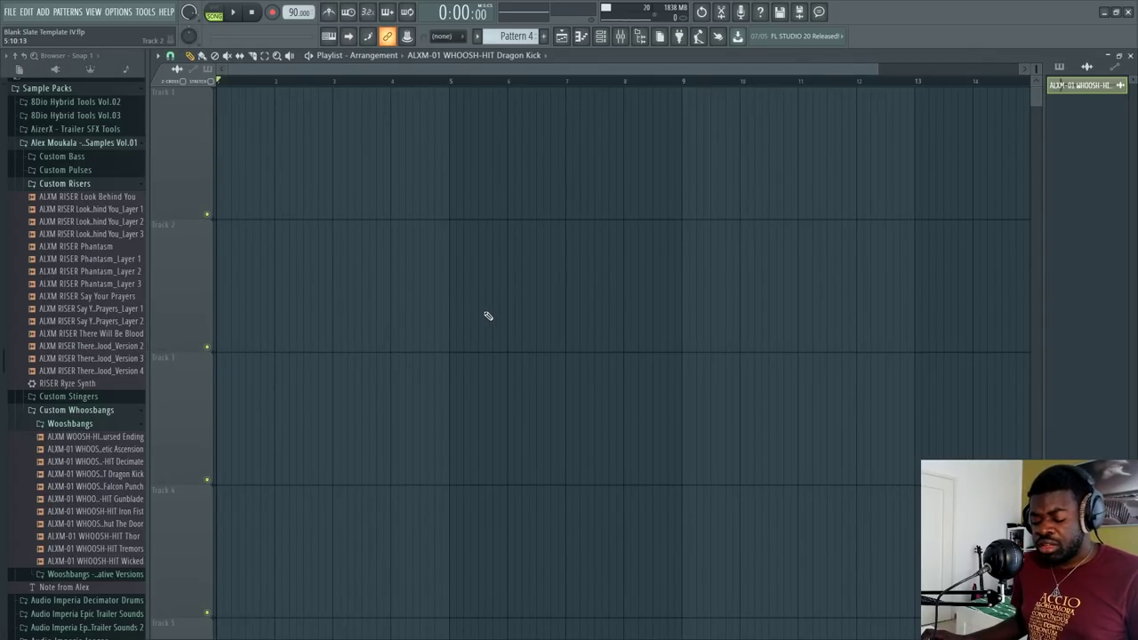
key("F6")
left_click(236, 102)
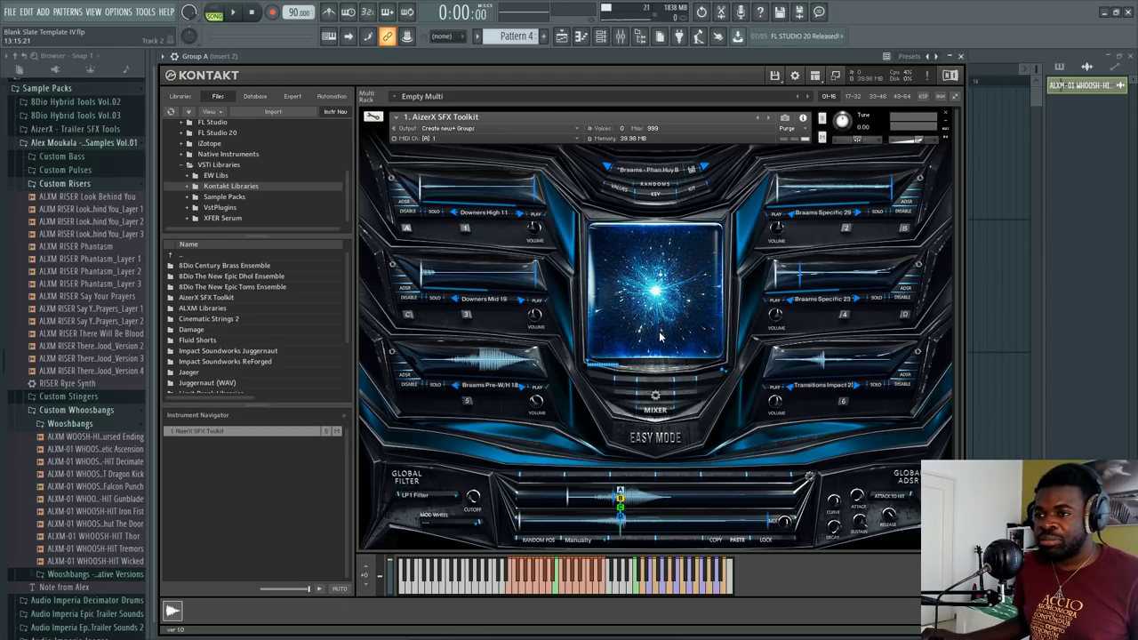
left_click_drag(652, 305, 646, 315)
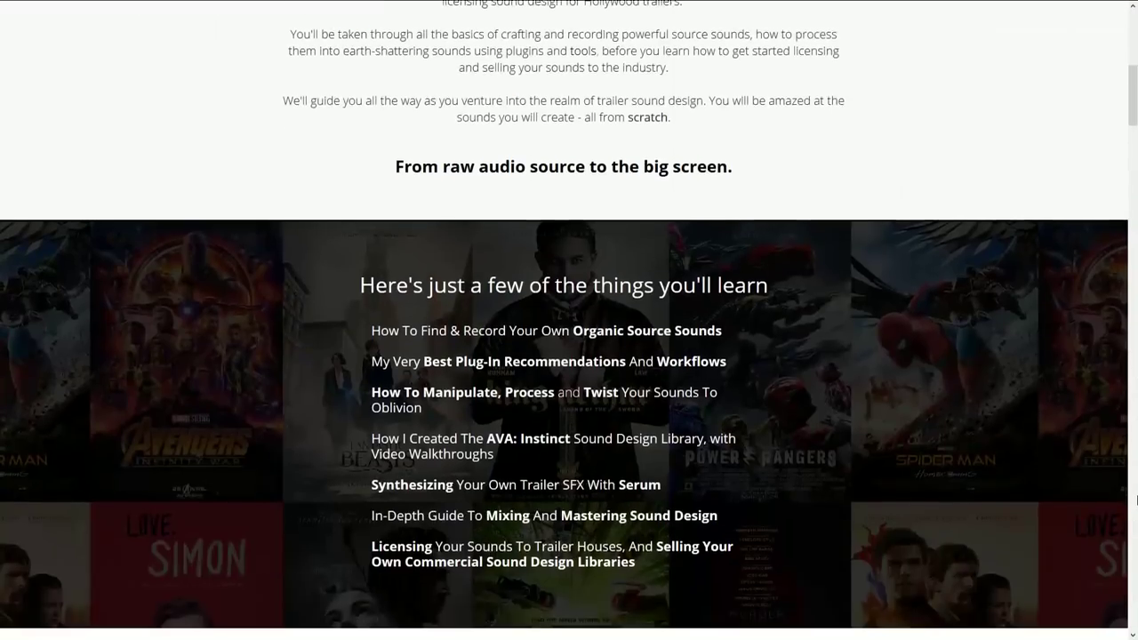
Read through the trailer sound design course's web page
scroll(1137, 500, "down", 15)
scroll(1136, 499, "down", 13)
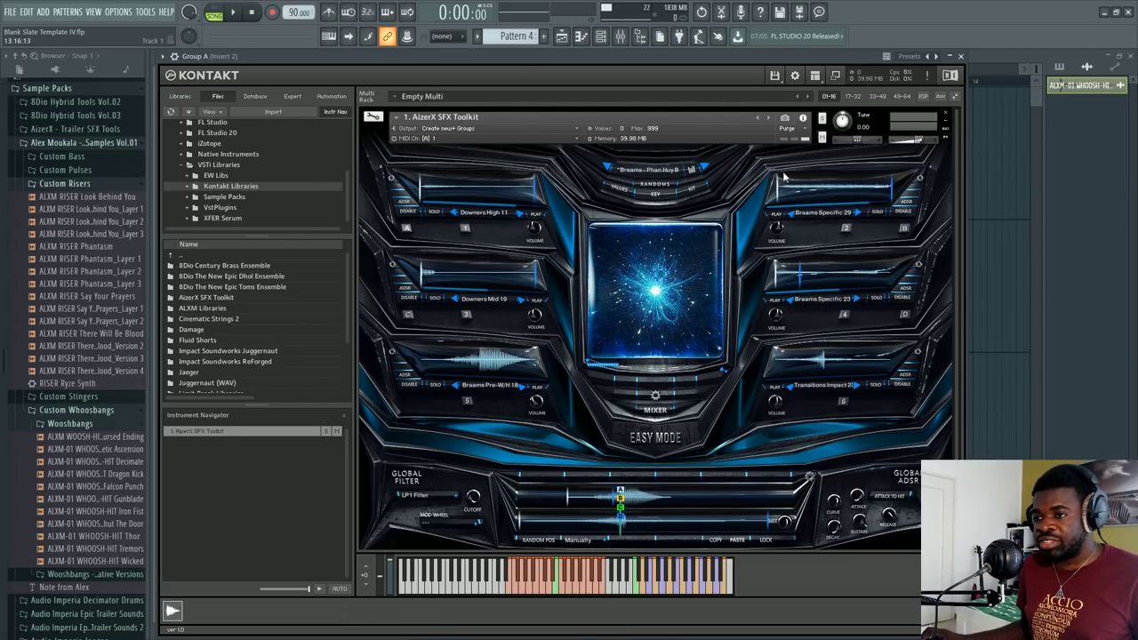
Randomize the toolkit's sounds with its central core and solo the first slot, Signals Mid 18
left_click(652, 294)
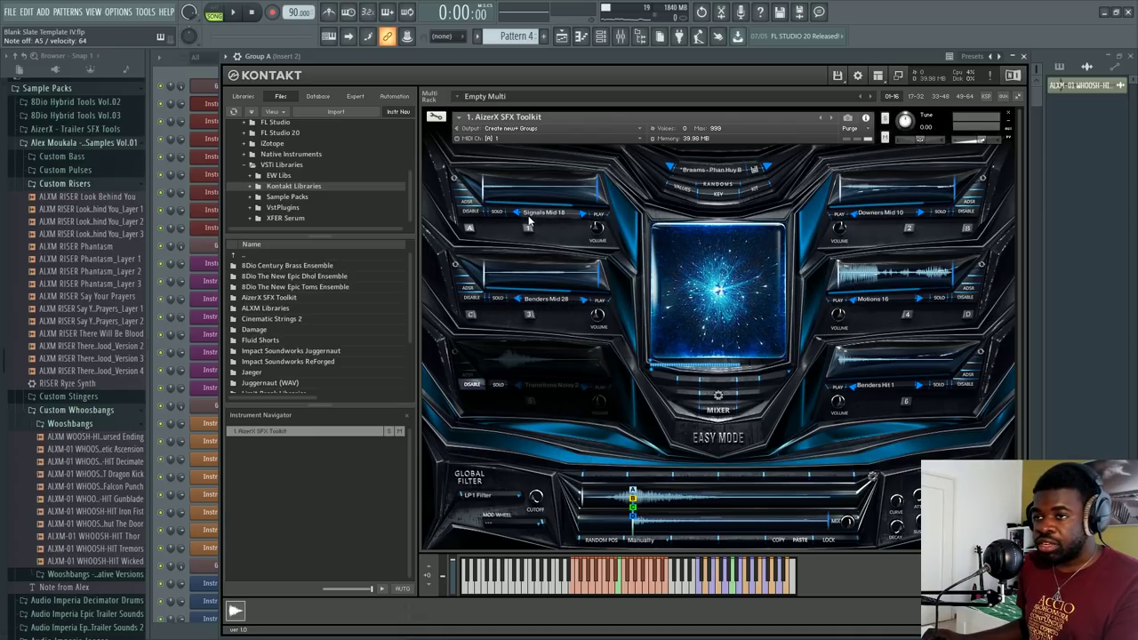
left_click(498, 213)
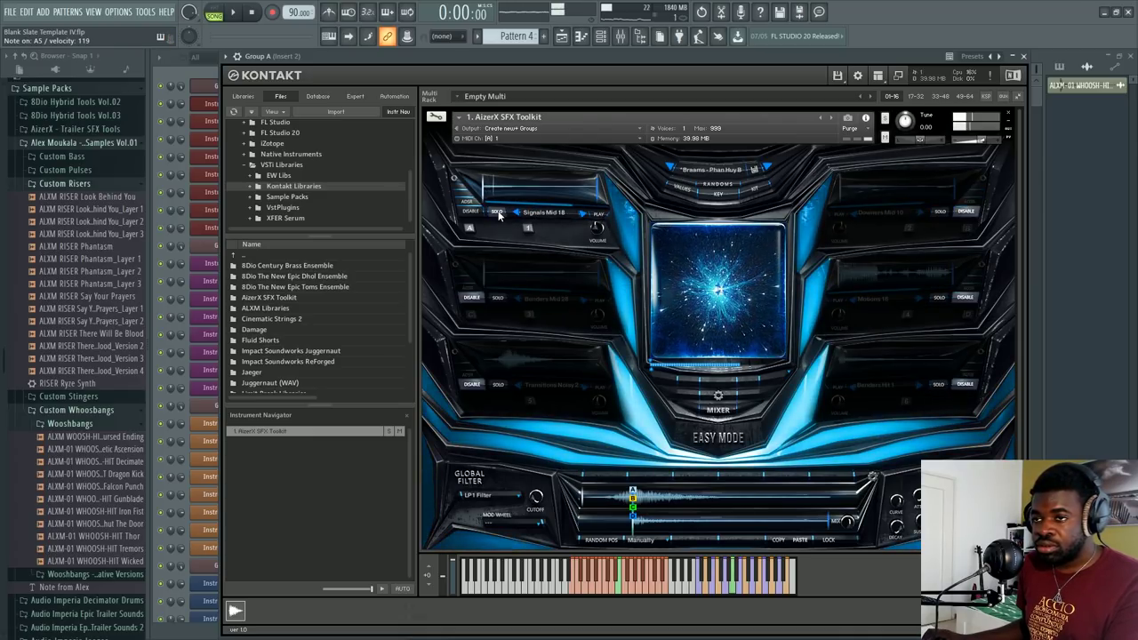
Audition Benders Mid 28, Downers Mid 10 and Motions 16 individually in solo, and restore the full mix
left_click(498, 298)
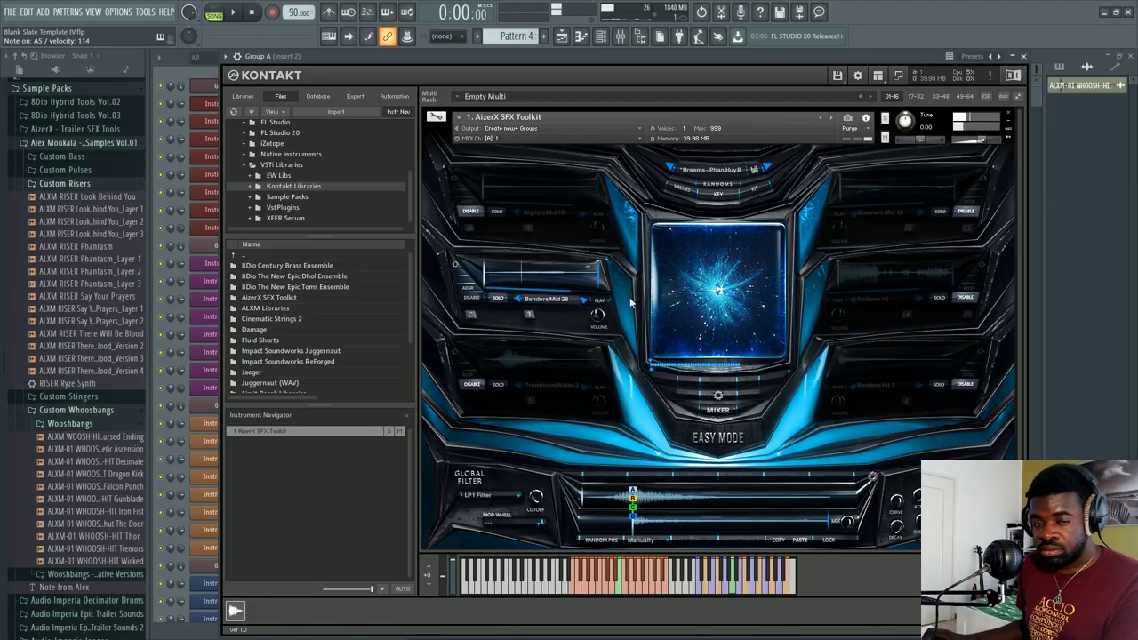
left_click(939, 213)
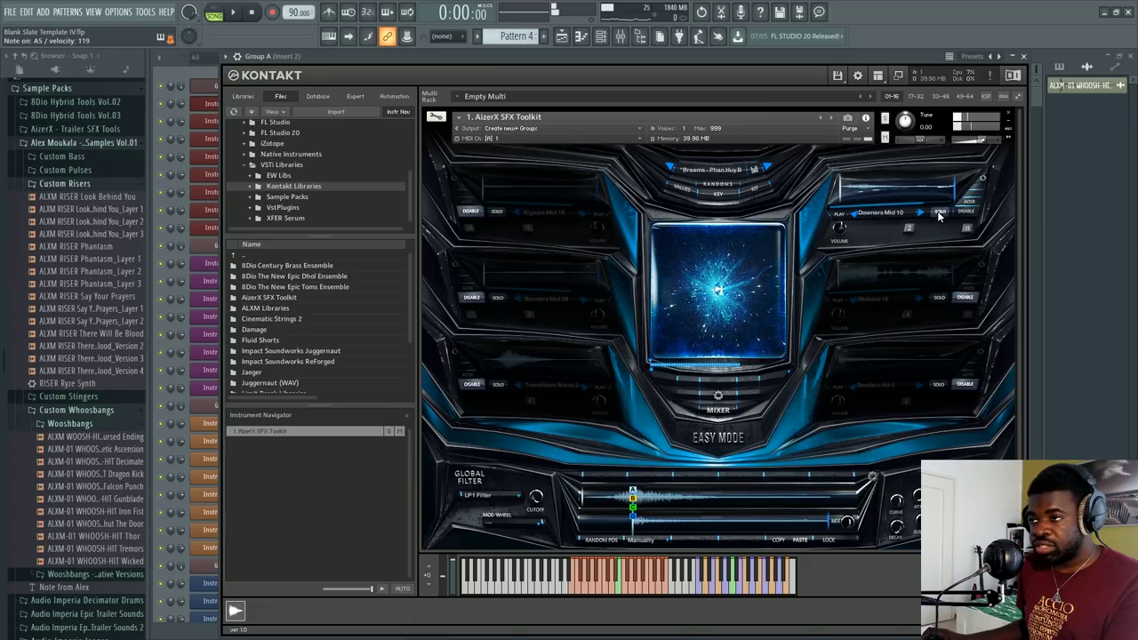
left_click(939, 299)
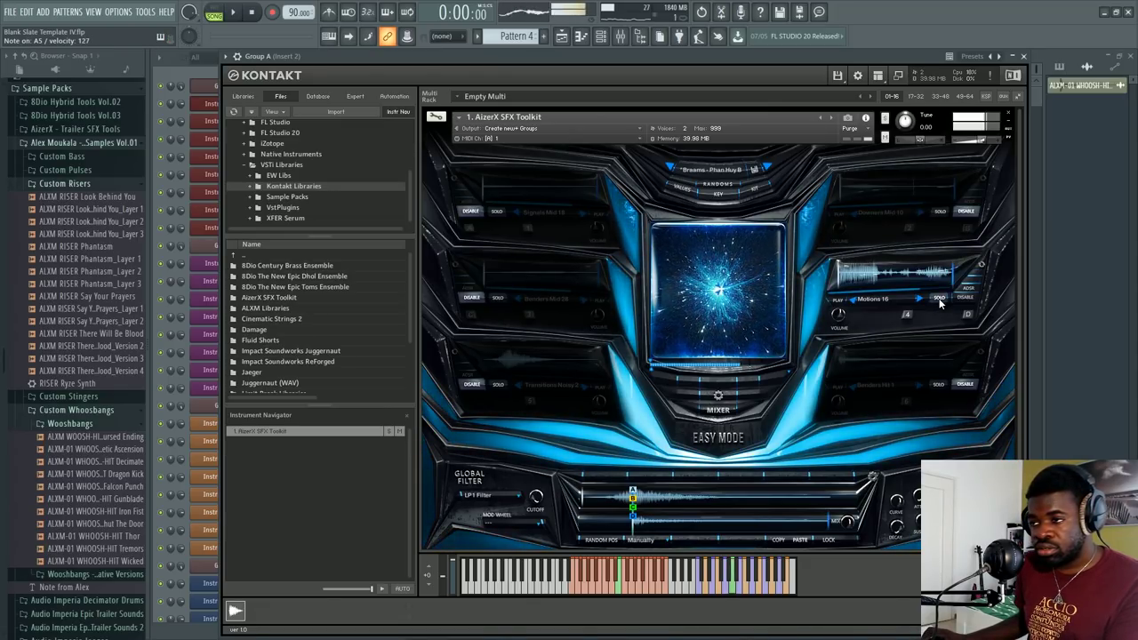
left_click(939, 298)
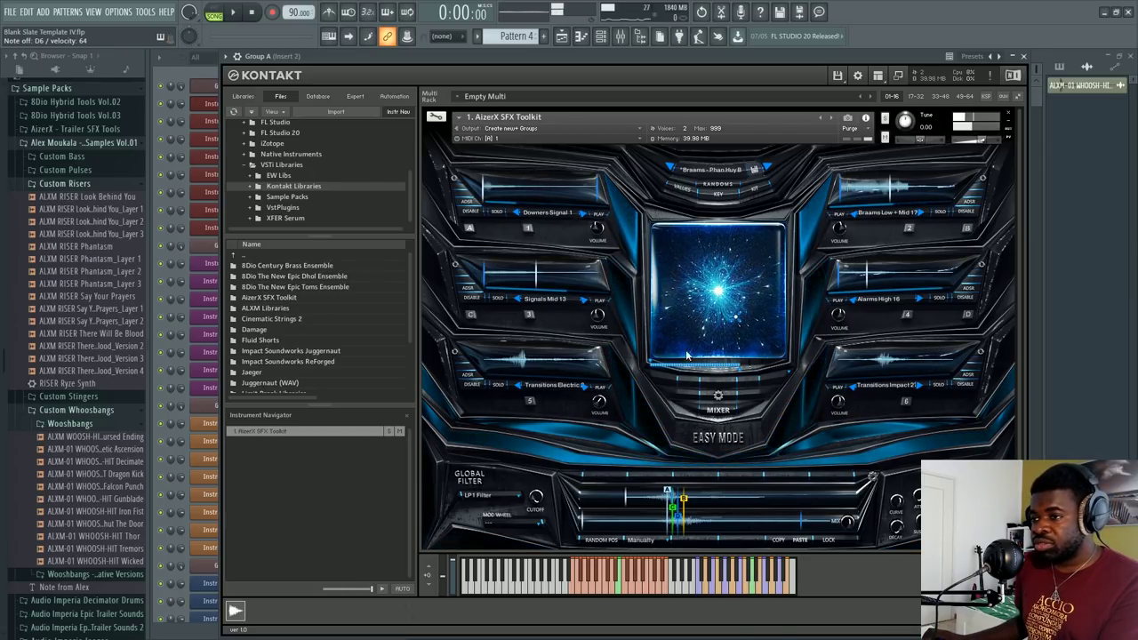
Shift the volume blend of the four main layers by moving the central core's handle toward different corners
left_click(707, 299)
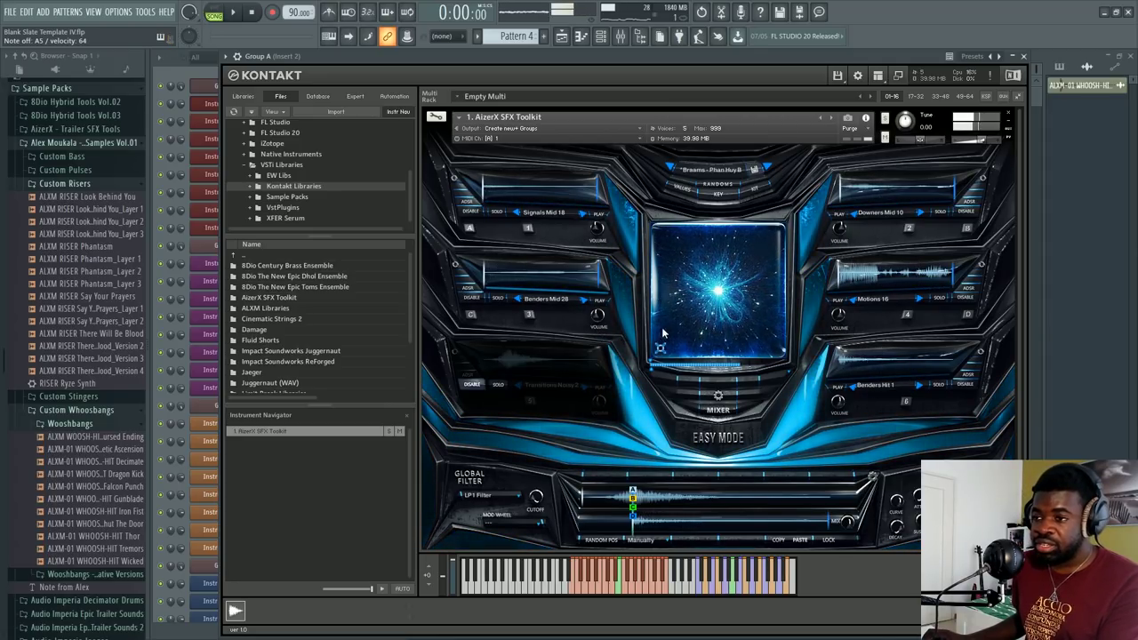
left_click_drag(771, 326, 763, 279)
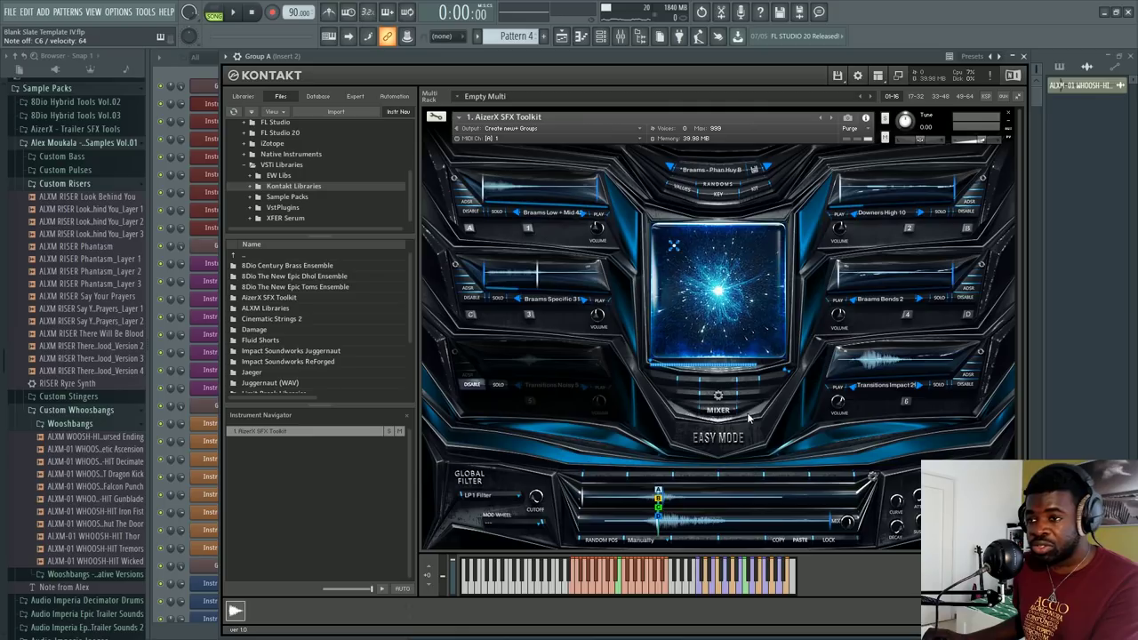
left_click(675, 246)
left_click(707, 302)
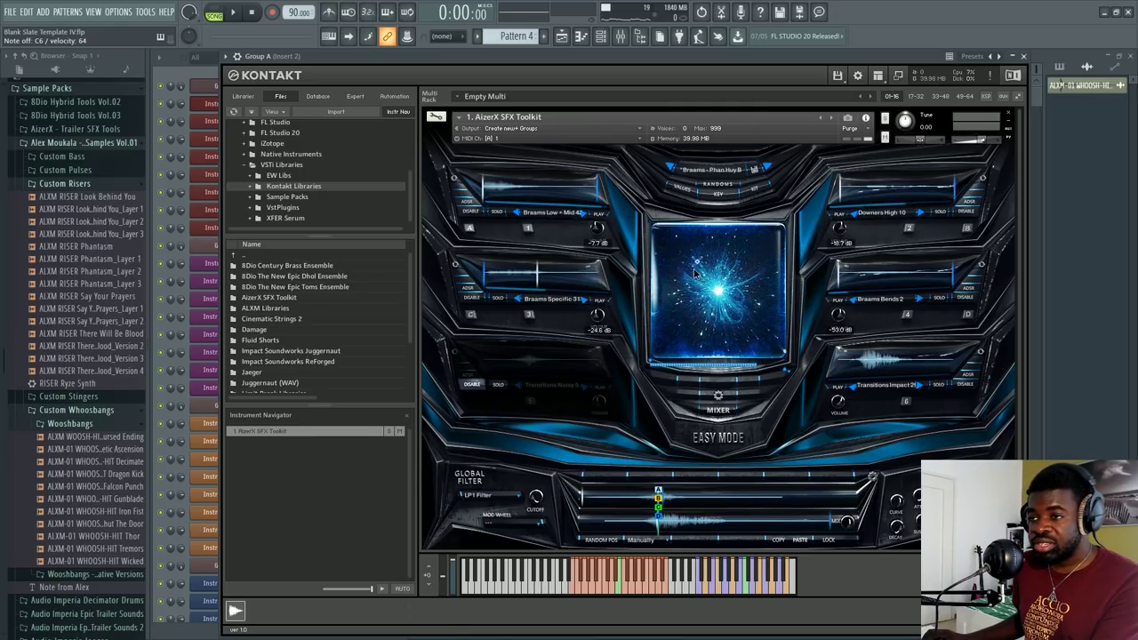
left_click(735, 300)
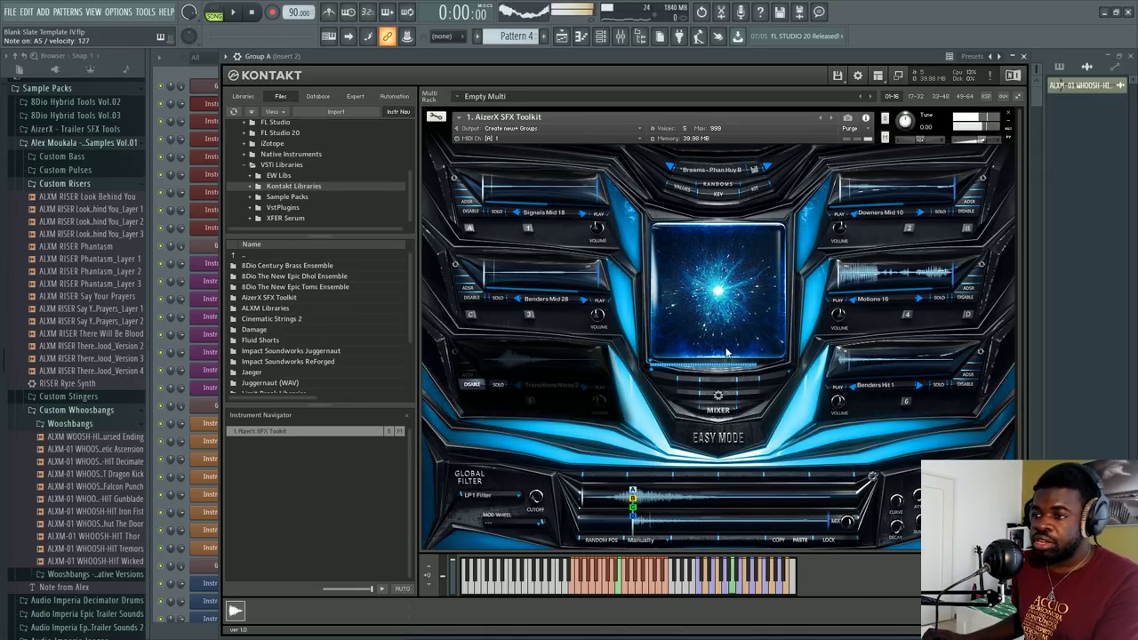
Change the sixth slot's sound to Benders Hit 4, audition it in solo, and restore the full mix
left_click(920, 386)
left_click(919, 385)
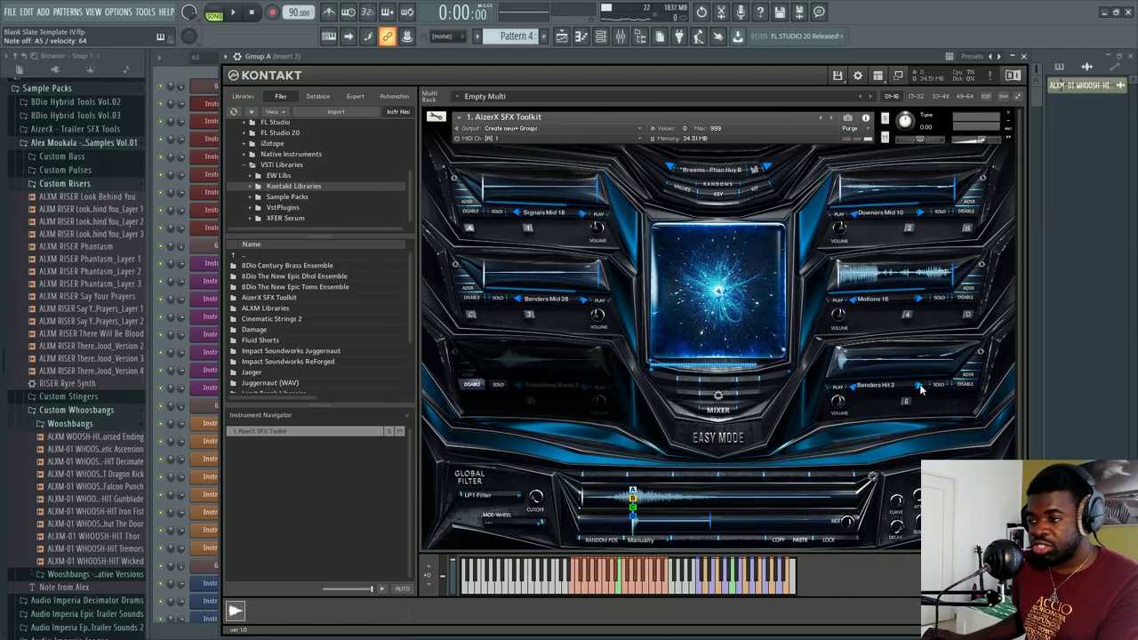
left_click(940, 384)
left_click(920, 385)
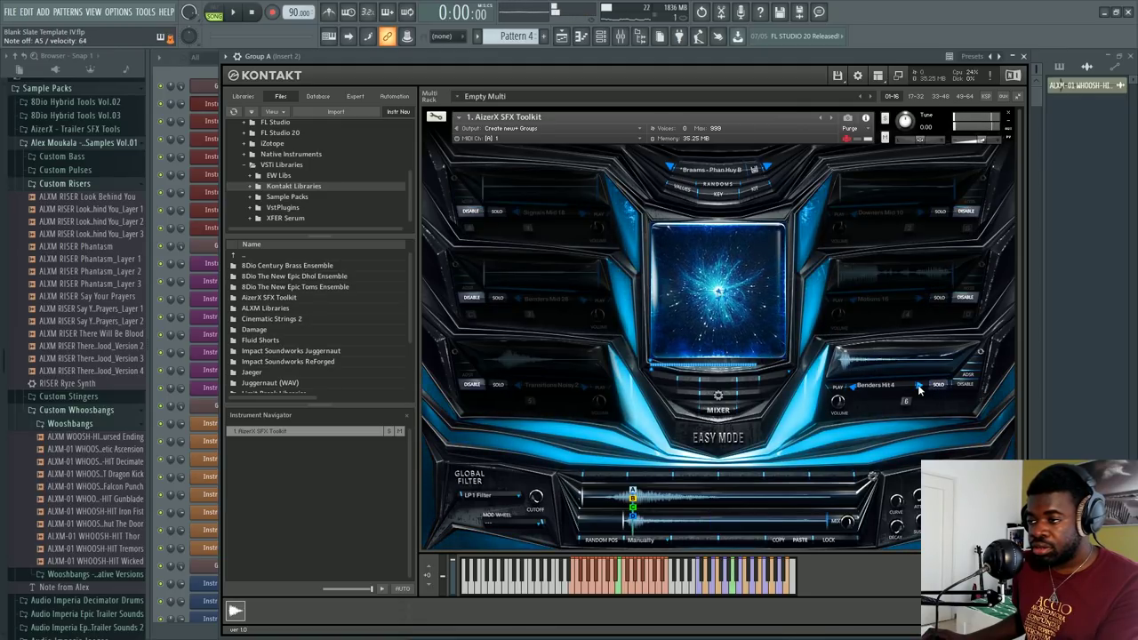
left_click(940, 384)
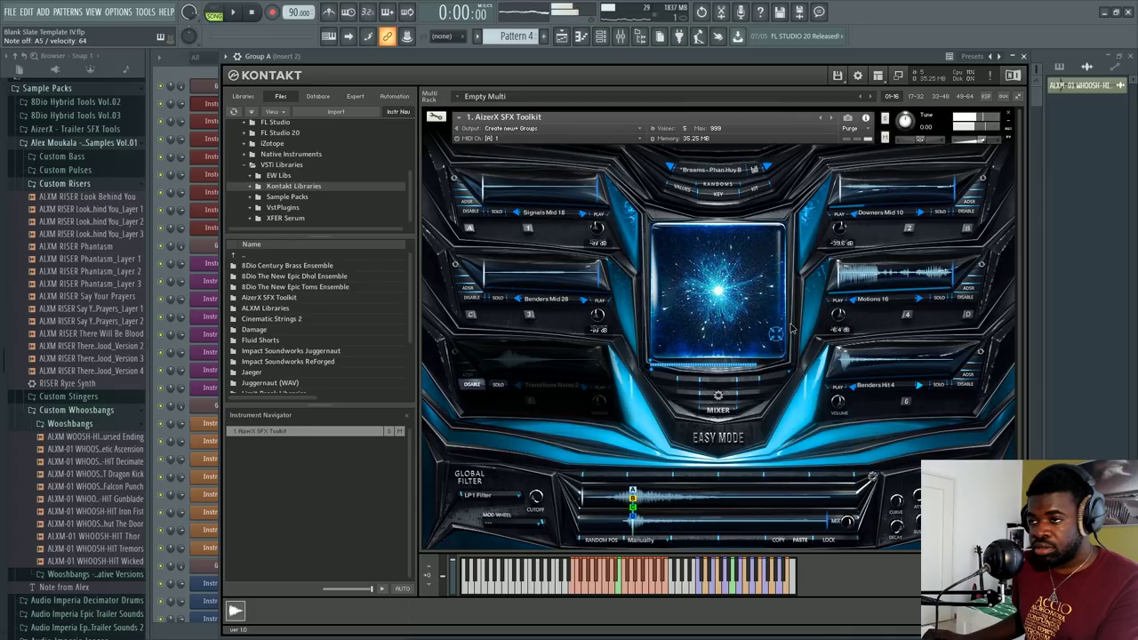
Advance the fourth slot's Motions sound by three and open that slot's sound browser
left_click(920, 300)
left_click(919, 300)
left_click(919, 300)
left_click(876, 299)
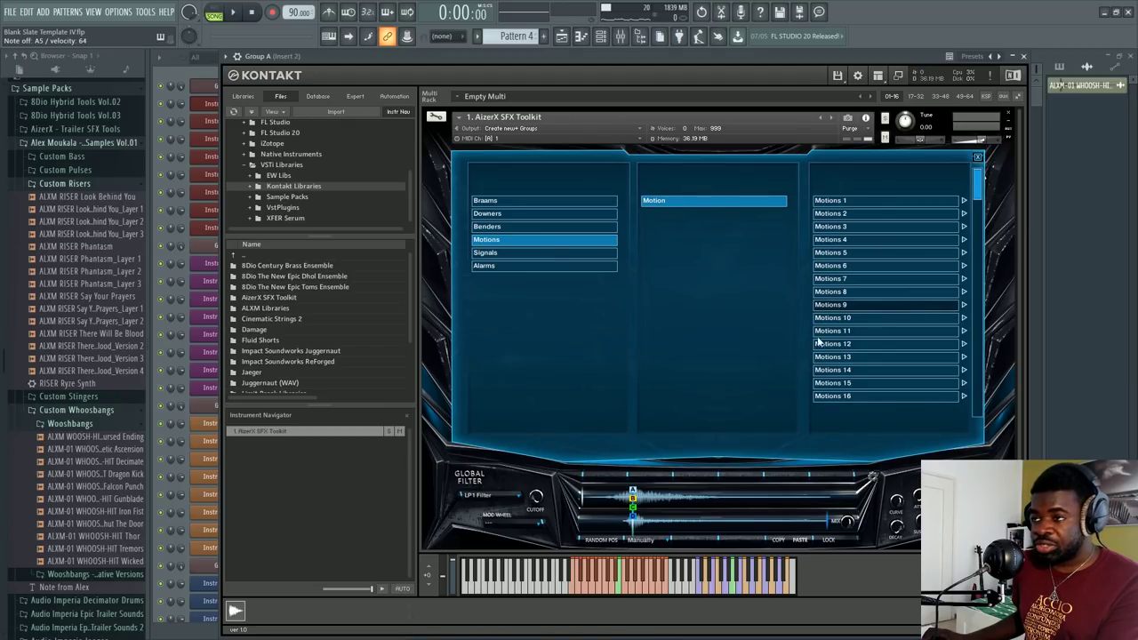
Look through the Signals, Downers, Braams and Alarms sound categories, including the Low and Mid alarms
left_click(536, 254)
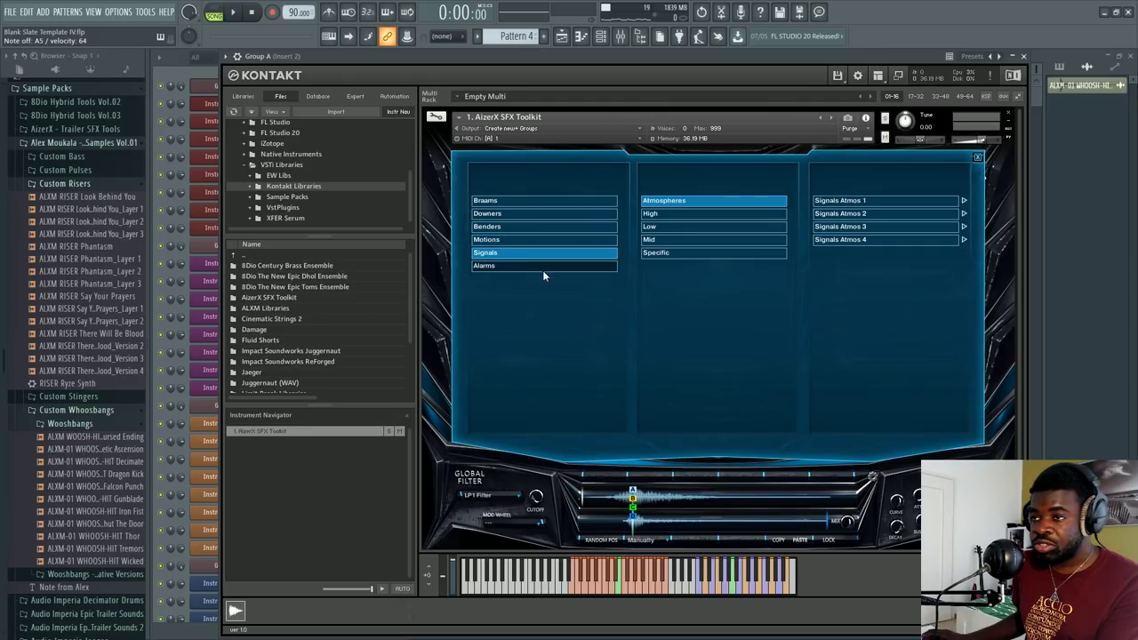
left_click(546, 214)
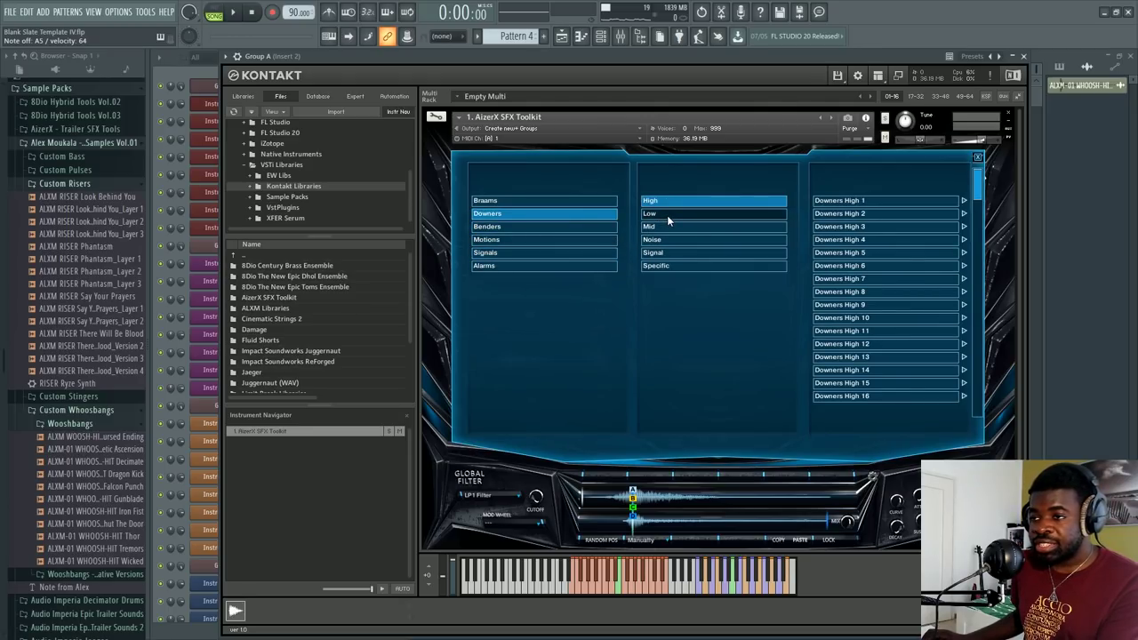
left_click(533, 252)
left_click(534, 201)
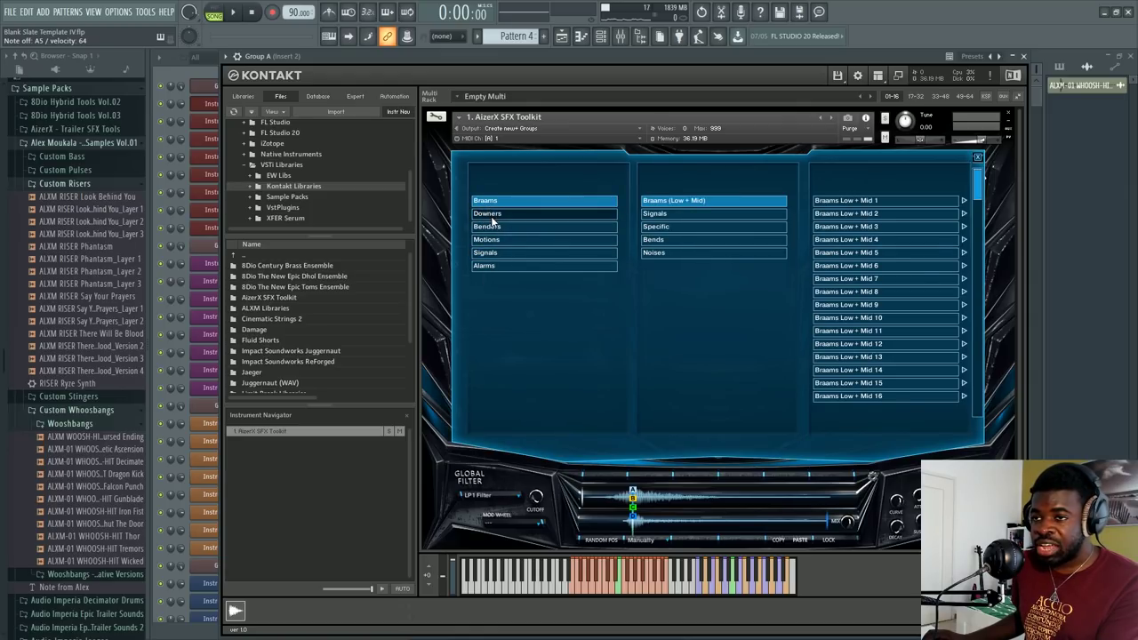
left_click(490, 266)
left_click(649, 215)
left_click(648, 228)
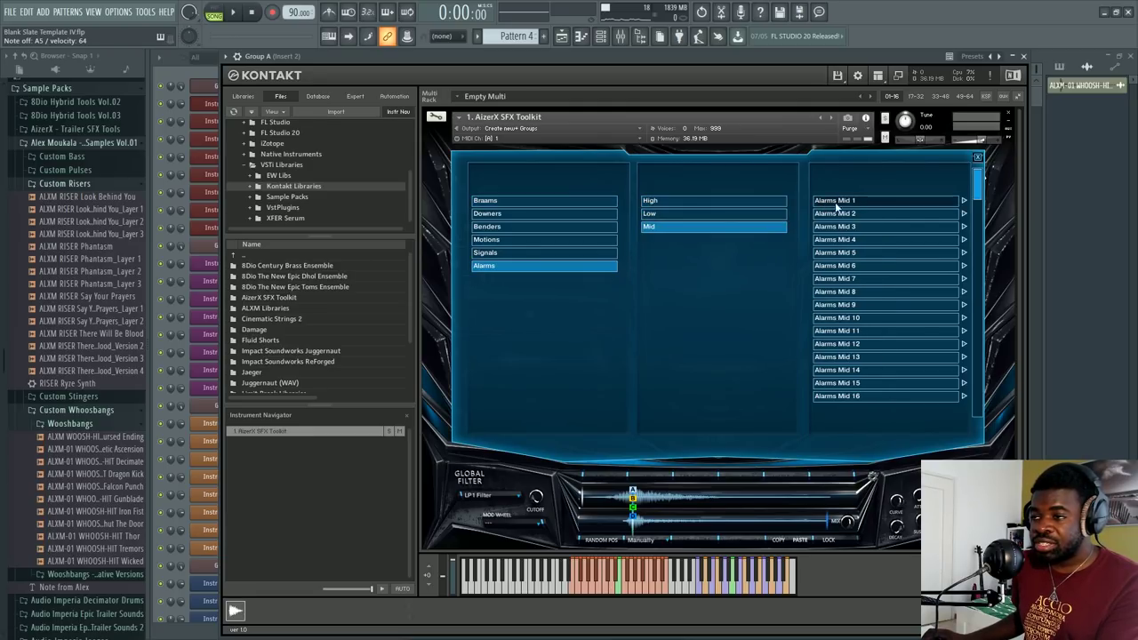
Look through the High, Low, Mid and Specific subcategories of the Signals sounds
left_click(499, 253)
left_click(670, 214)
left_click(669, 226)
left_click(670, 239)
left_click(663, 252)
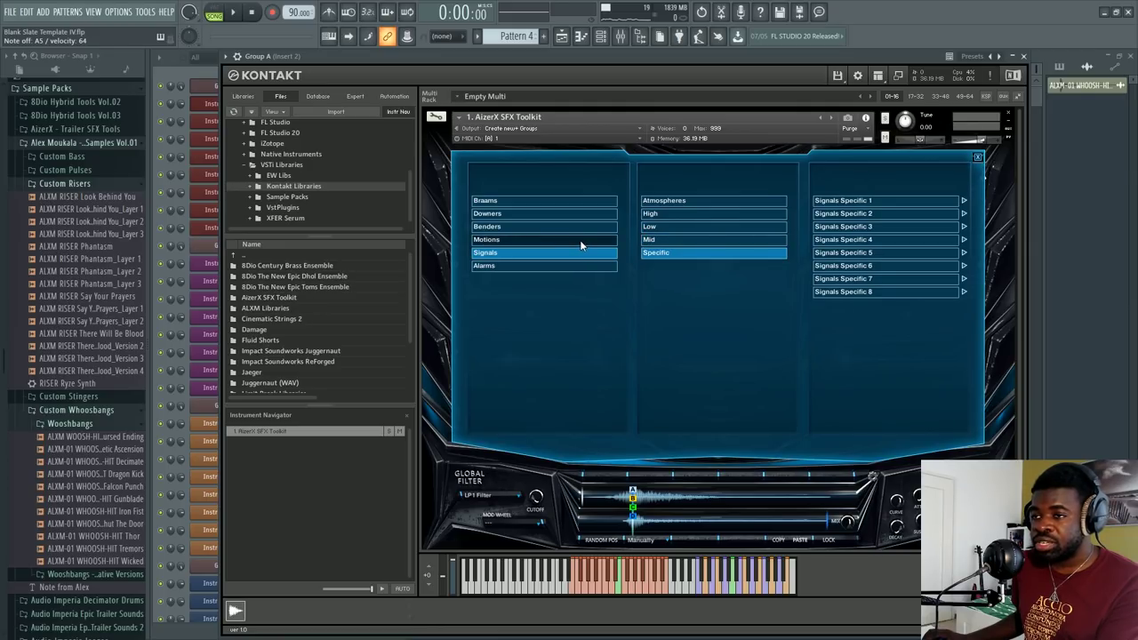
Assign Benders High 2 to the fourth slot and close the sound browser
left_click(585, 227)
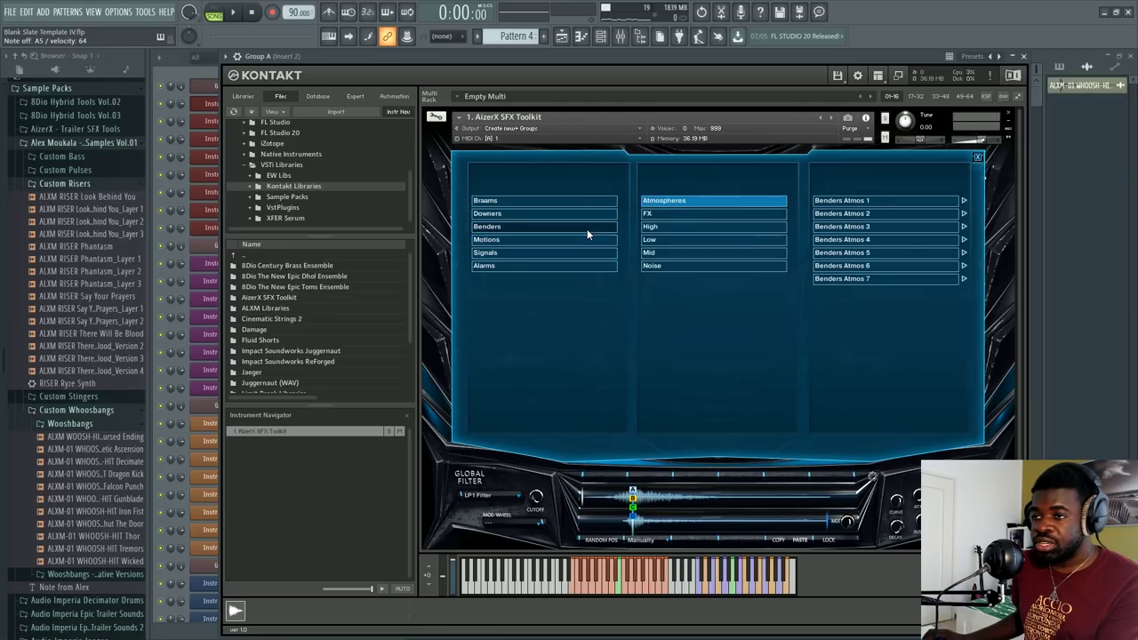
left_click(677, 226)
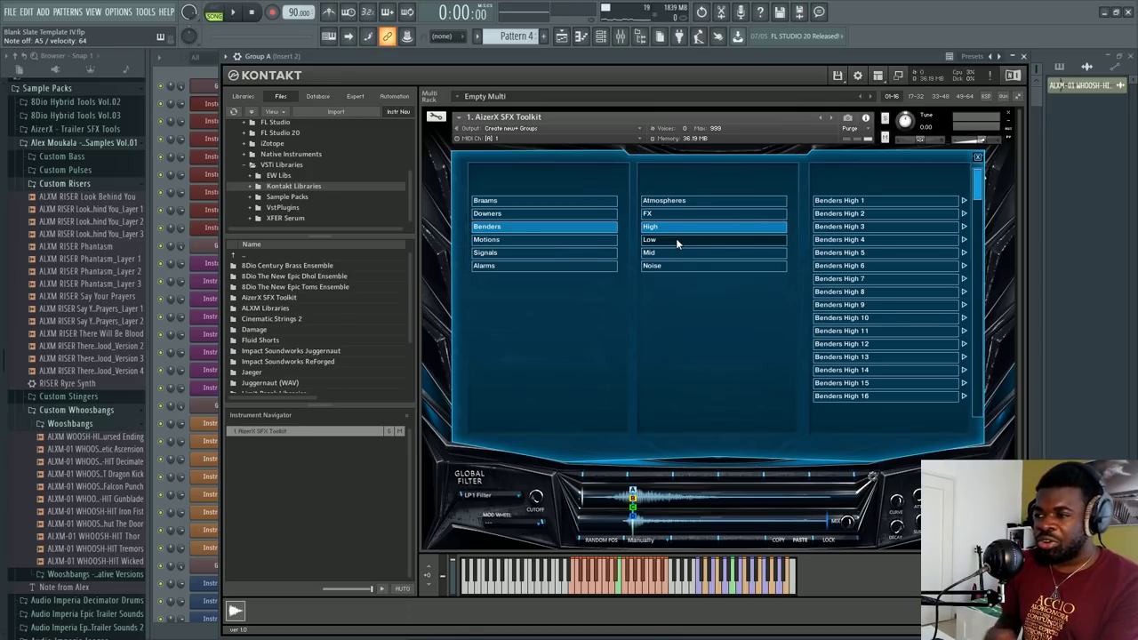
left_click(876, 215)
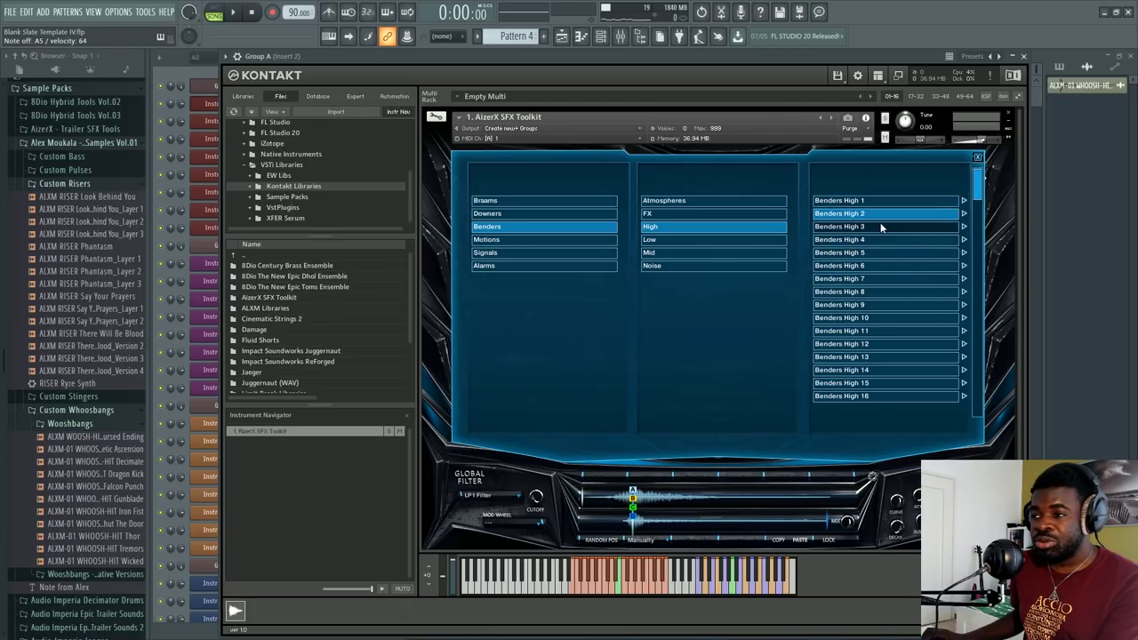
left_click(977, 156)
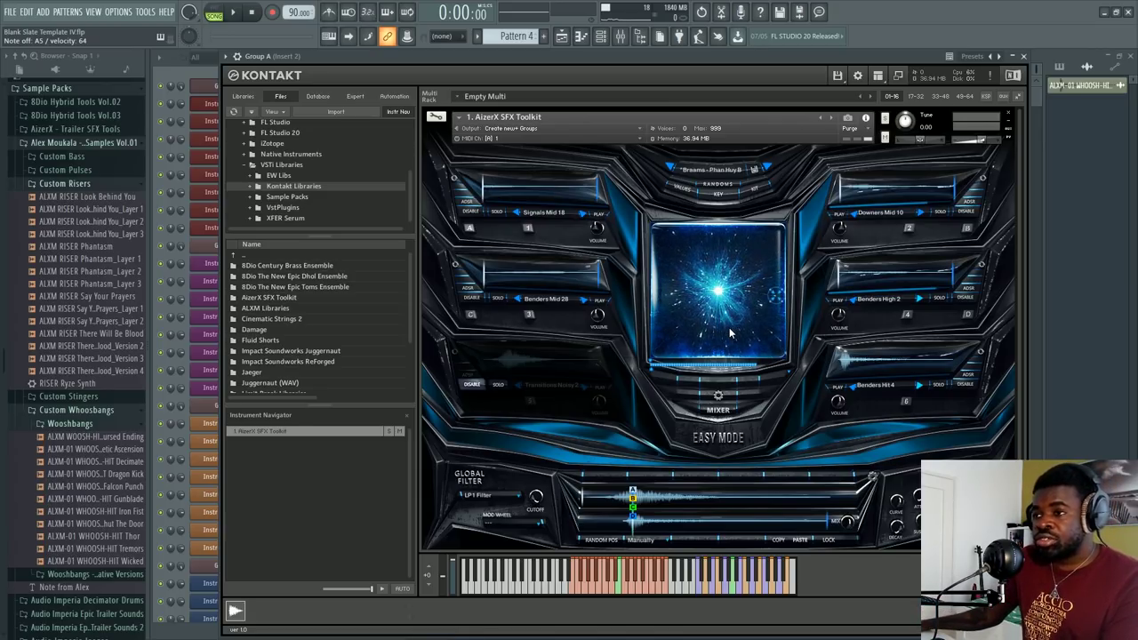
Randomize the current key's sounds repeatedly, ending with Braams Signals 20 in the first slot
left_click(720, 294)
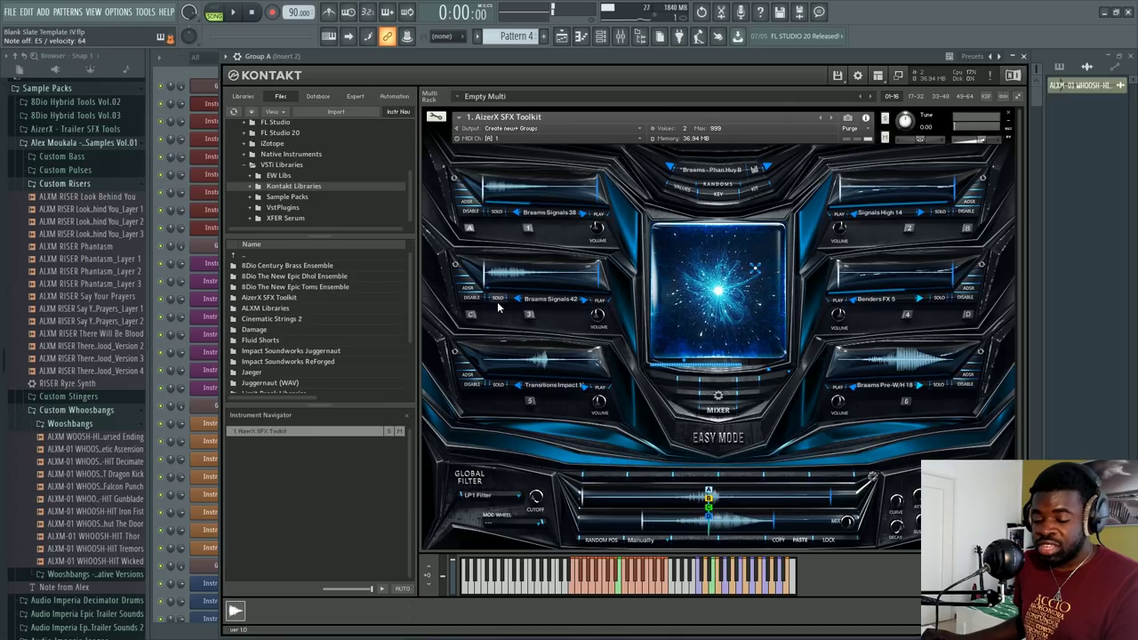
left_click(720, 200)
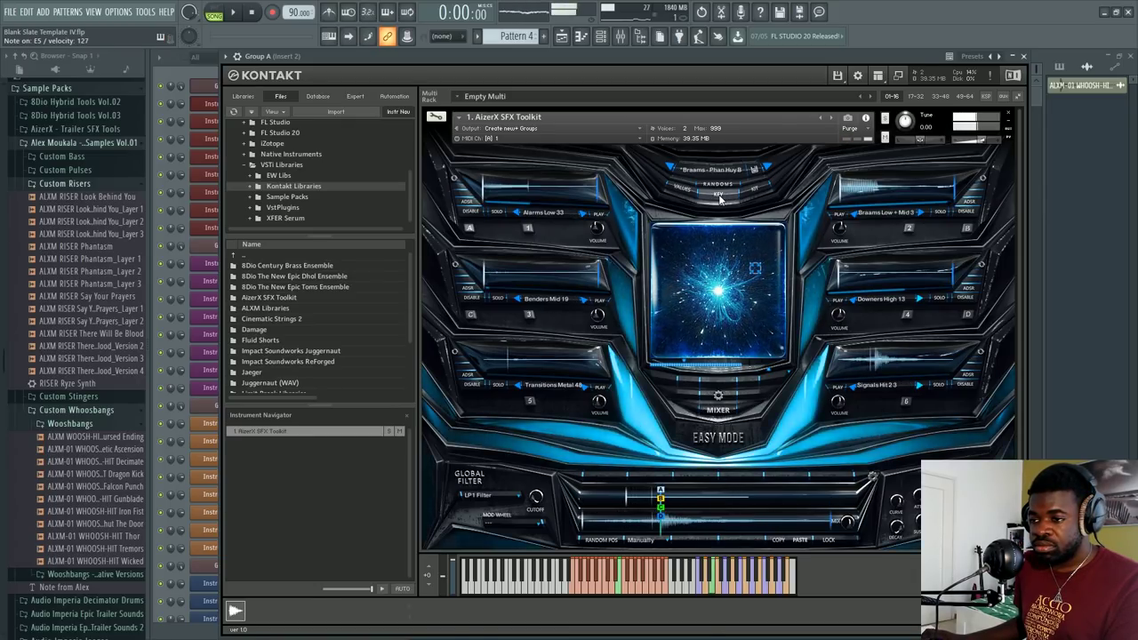
left_click(720, 199)
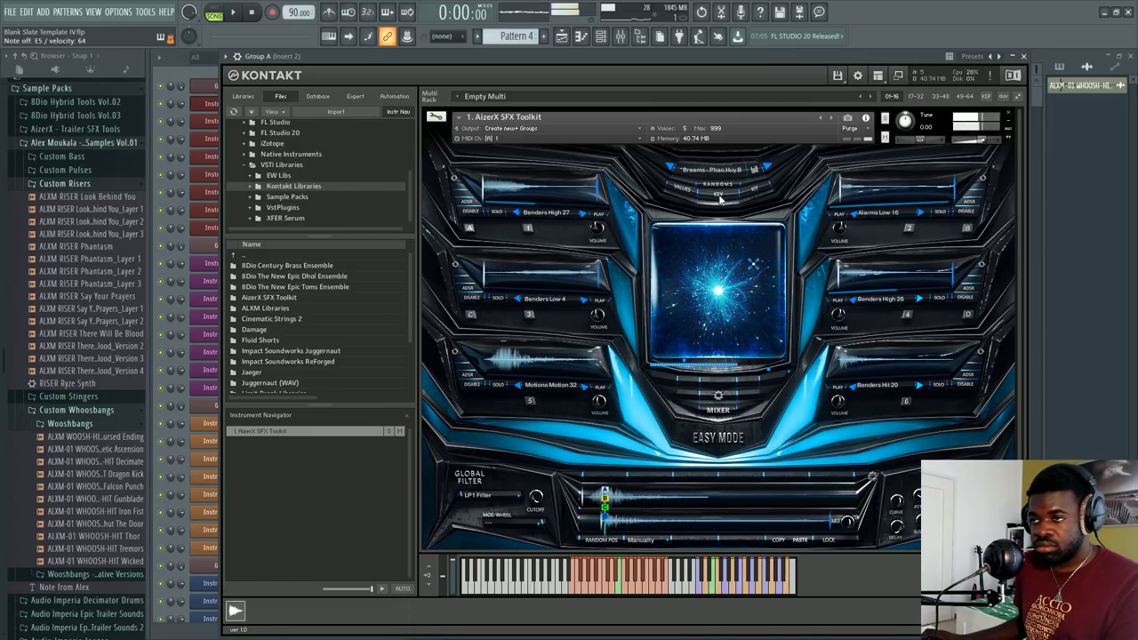
left_click(720, 199)
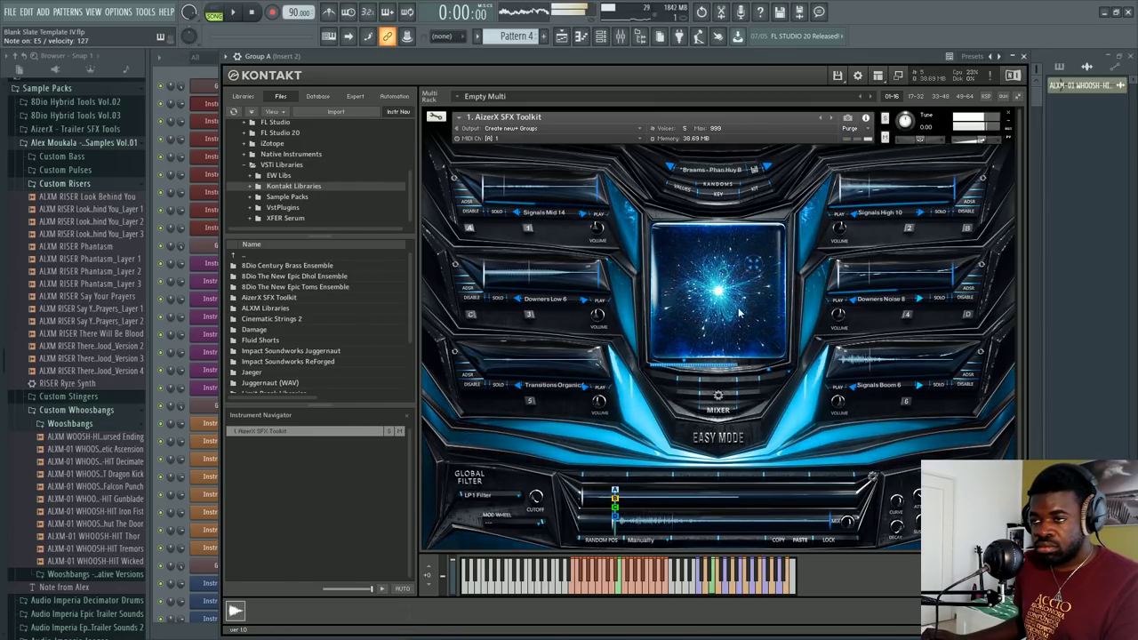
left_click(721, 200)
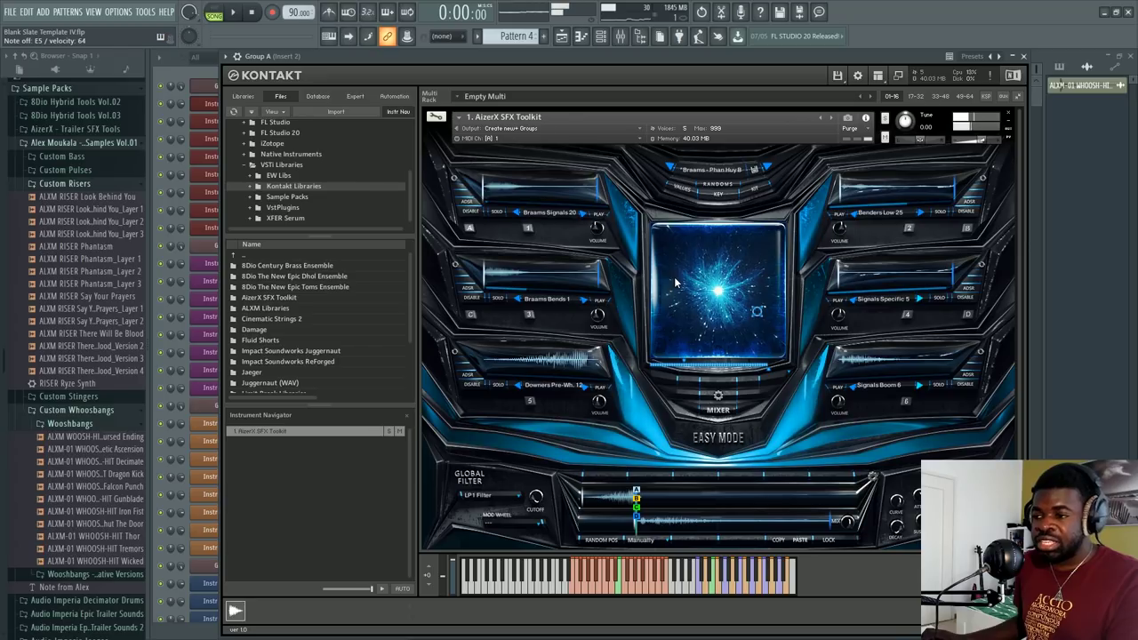
Disable the fifth slot's Downers layer and randomize the values of the remaining layers
left_click(470, 384)
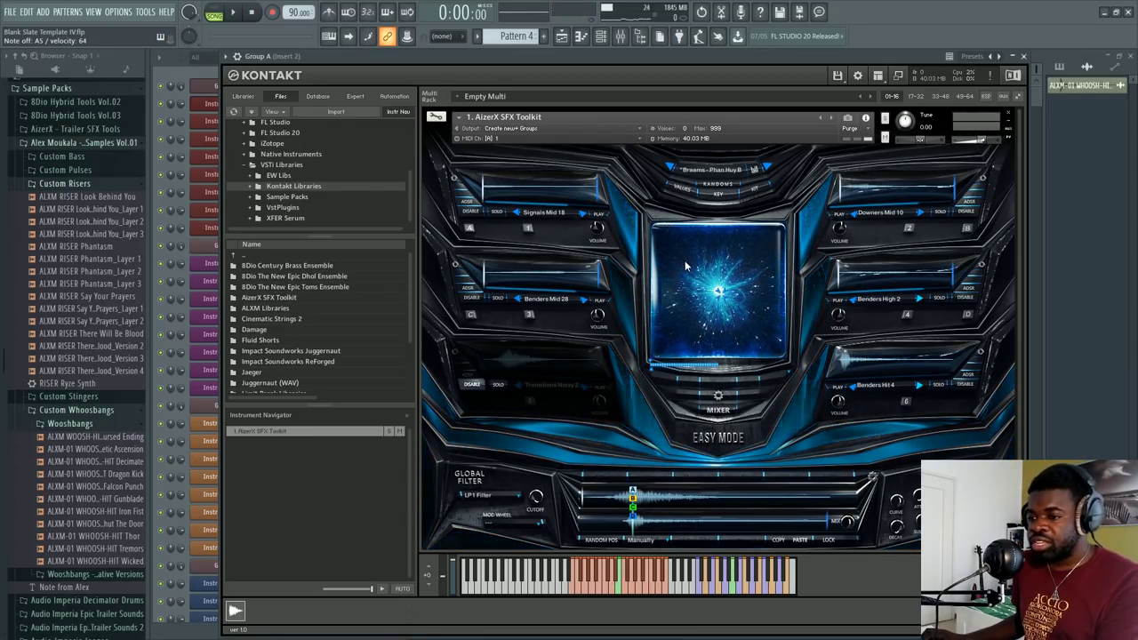
left_click(681, 190)
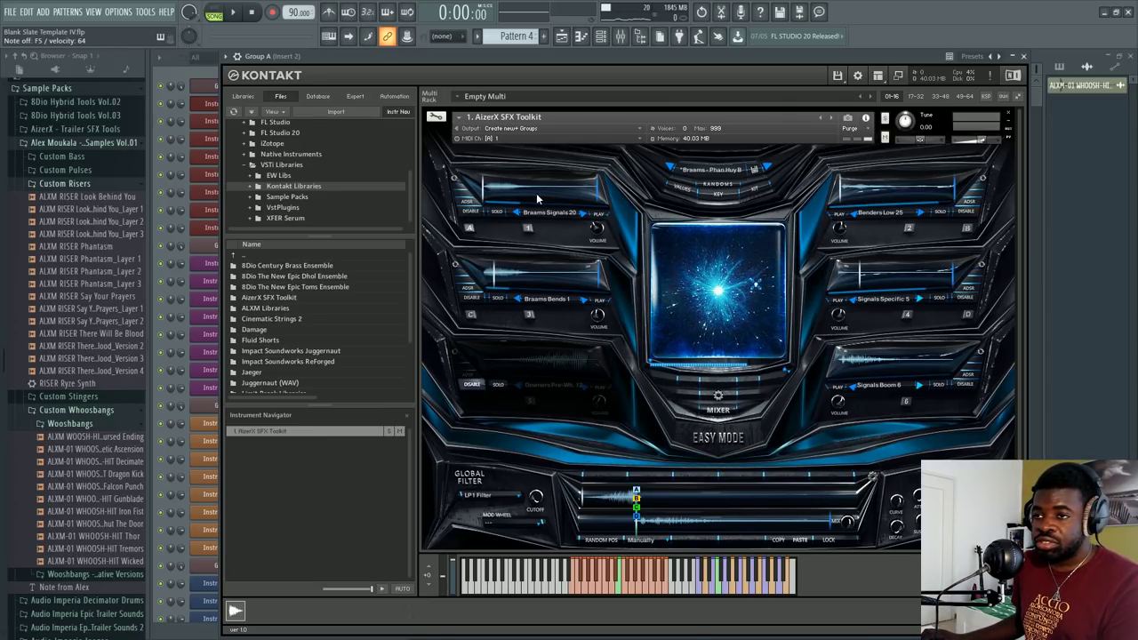
left_click(466, 202)
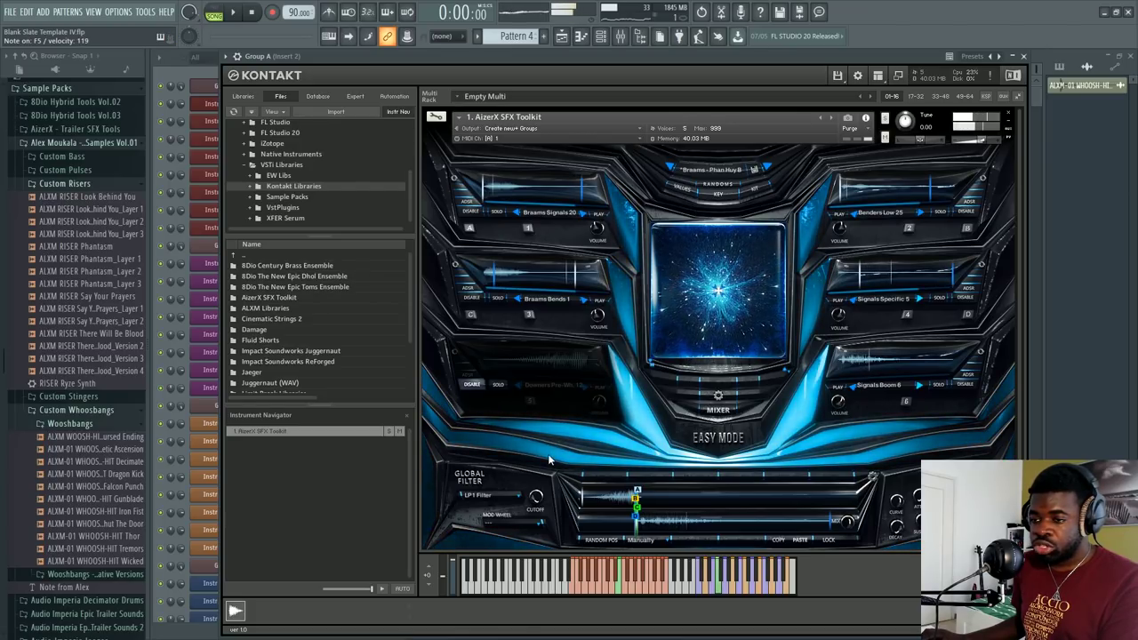
Inspect the toolkit's FX Rack page with its empty effect slots and return to the main page
scroll(622, 400, "down", 2)
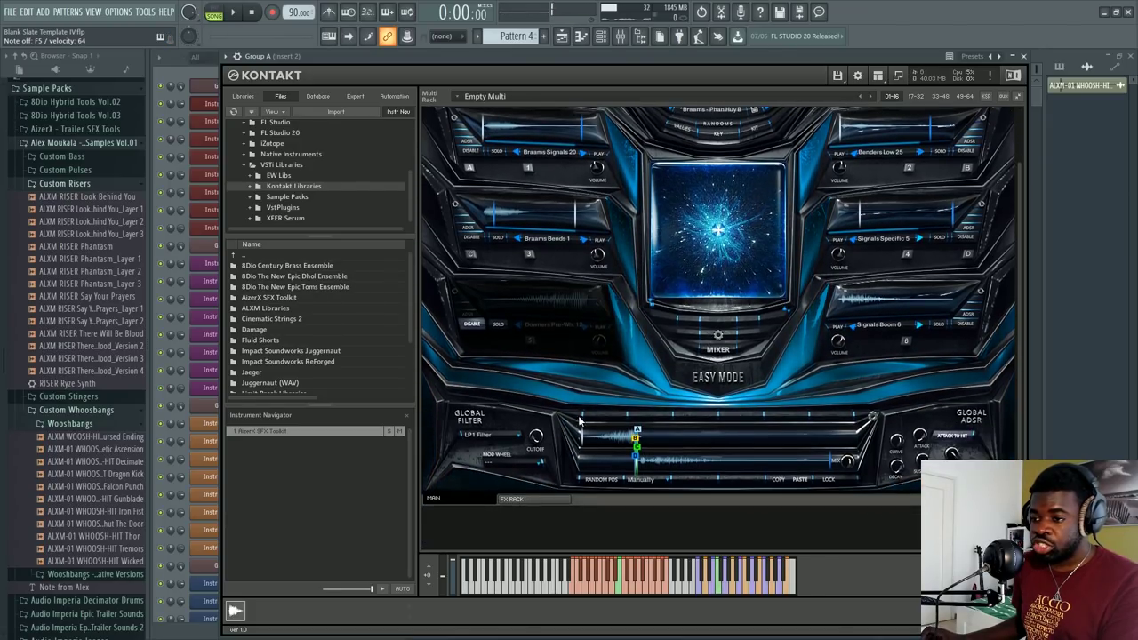
left_click(553, 498)
scroll(579, 402, "up", 3)
scroll(570, 406, "down", 3)
scroll(698, 303, "up", 2)
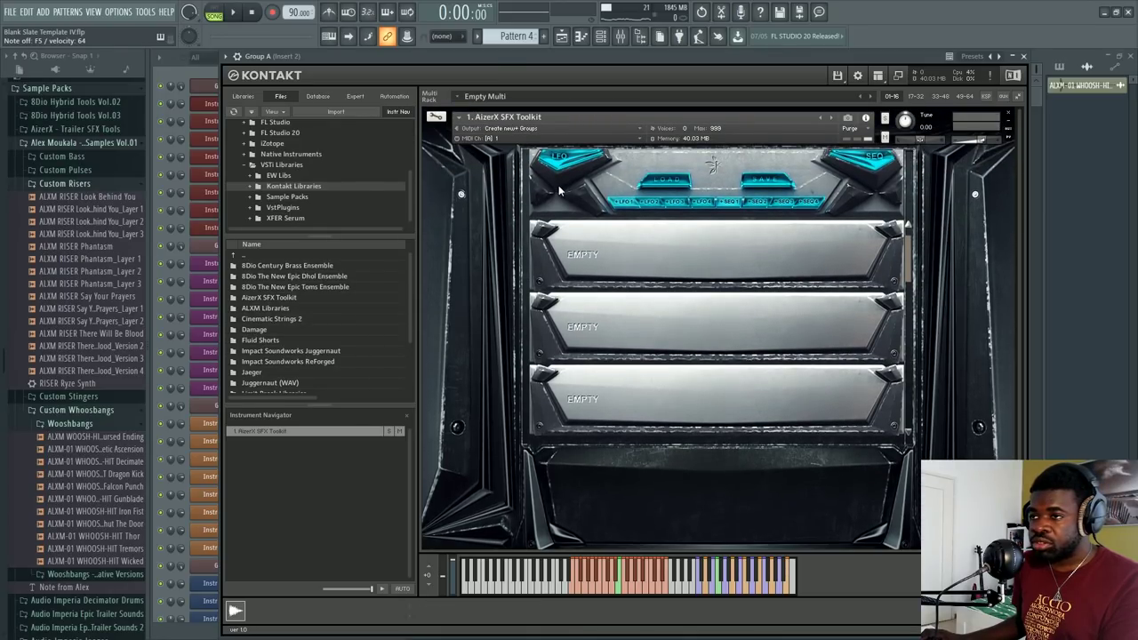
scroll(564, 313, "down", 2)
left_click(468, 497)
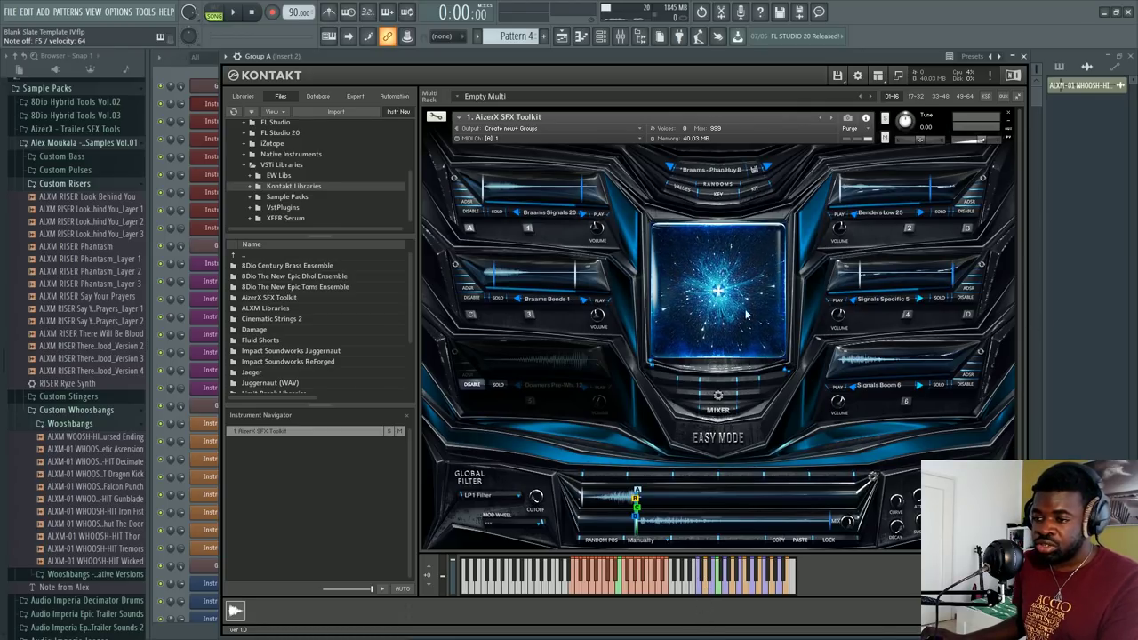
Randomize the whole kit of sounds and open the toolkit's preset browser
left_click(749, 199)
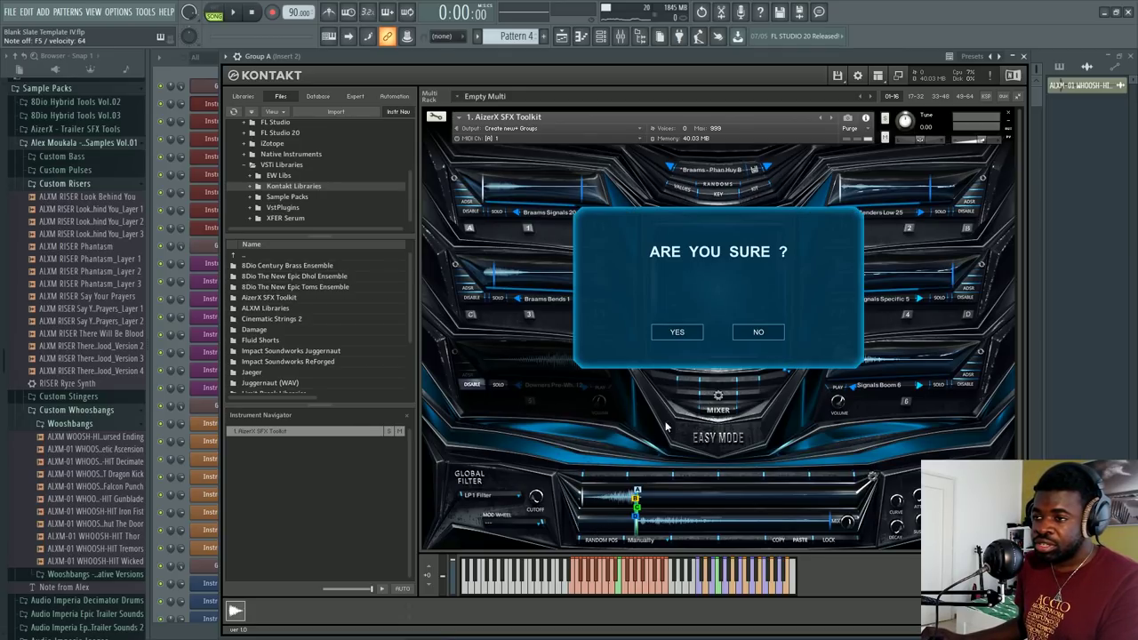
left_click(673, 335)
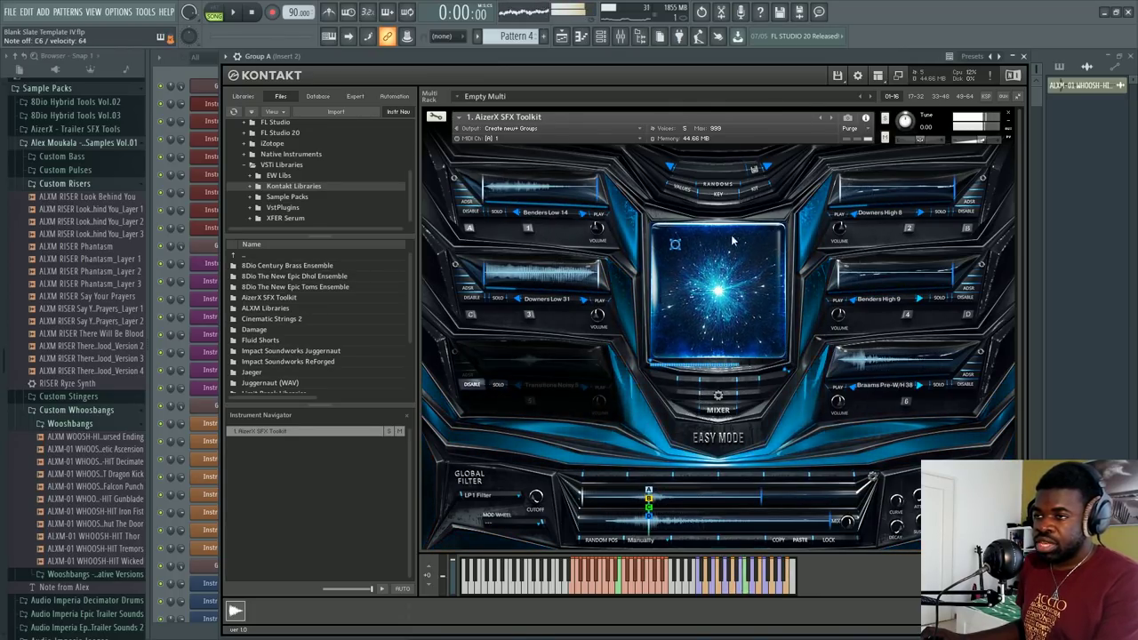
left_click(716, 173)
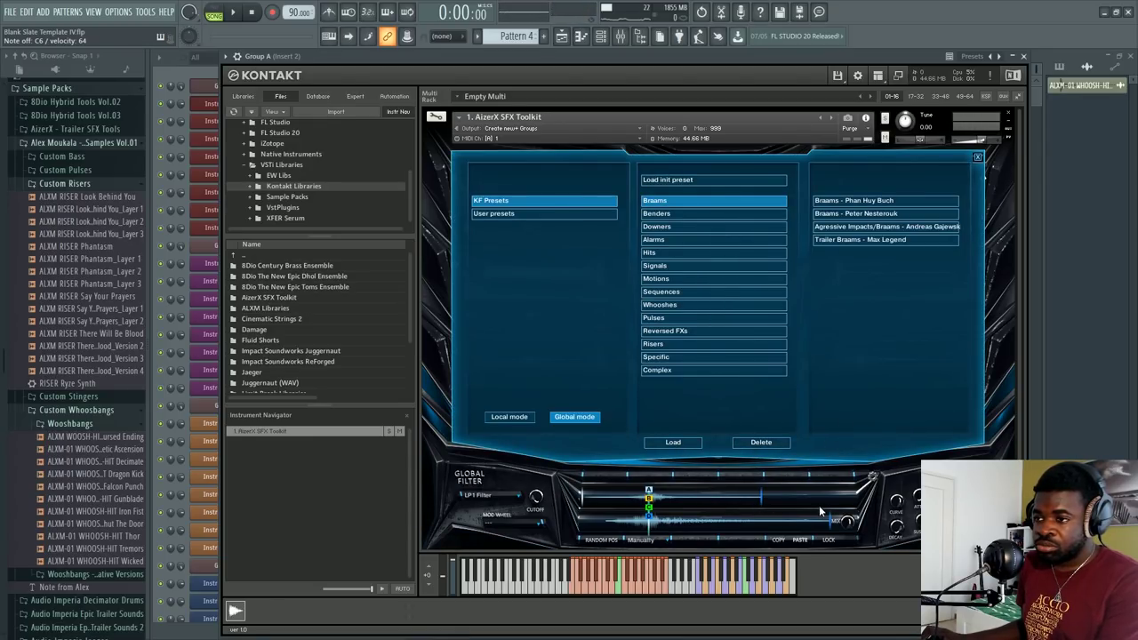
Load the Trailer Braams preset from the Braams category of the KF Presets, after comparing it with the Benders category
left_click(979, 157)
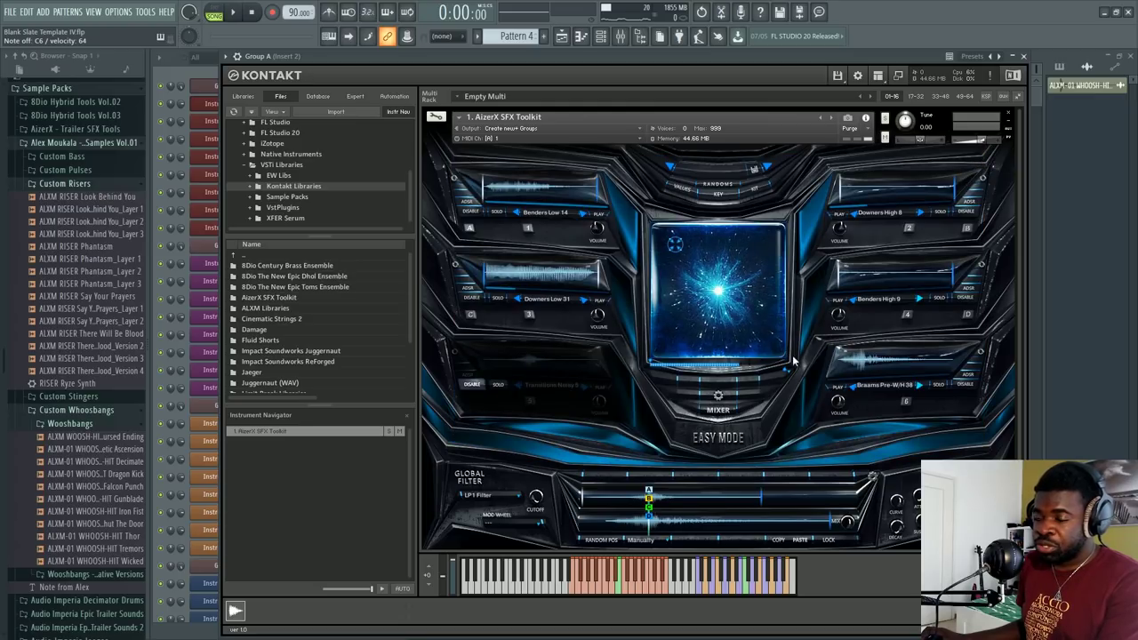
left_click(709, 169)
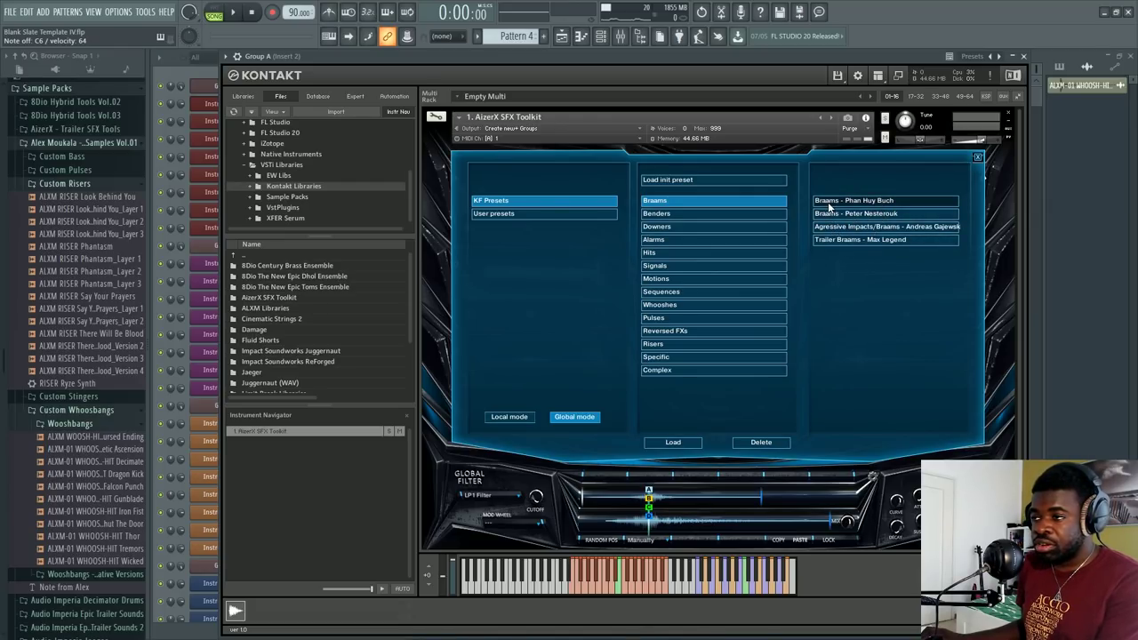
left_click(682, 217)
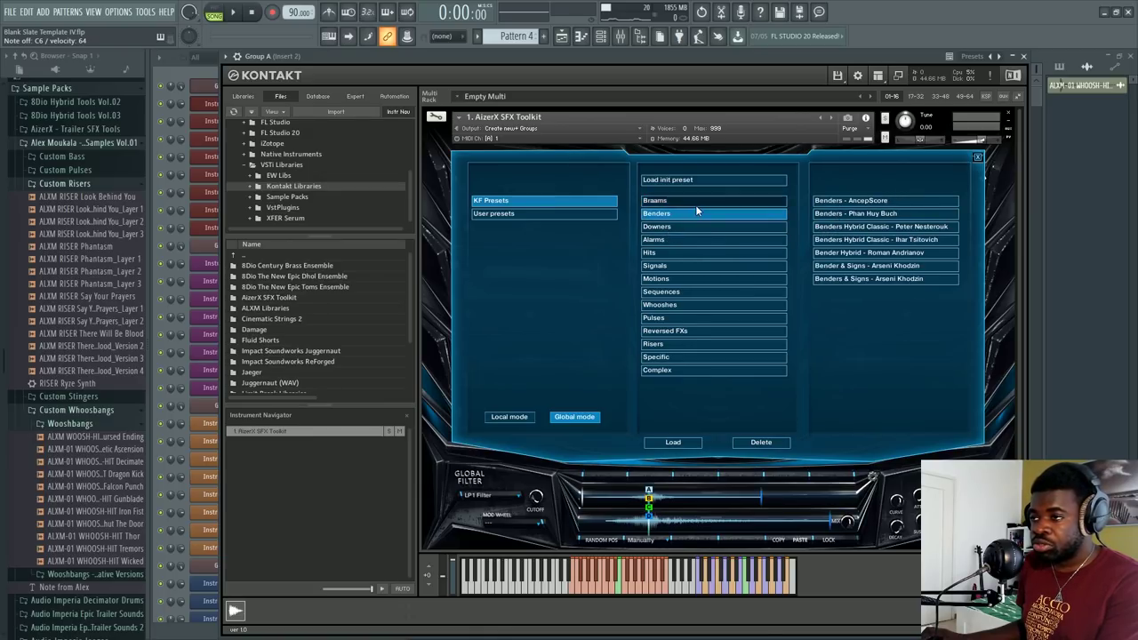
left_click(717, 201)
left_click(713, 212)
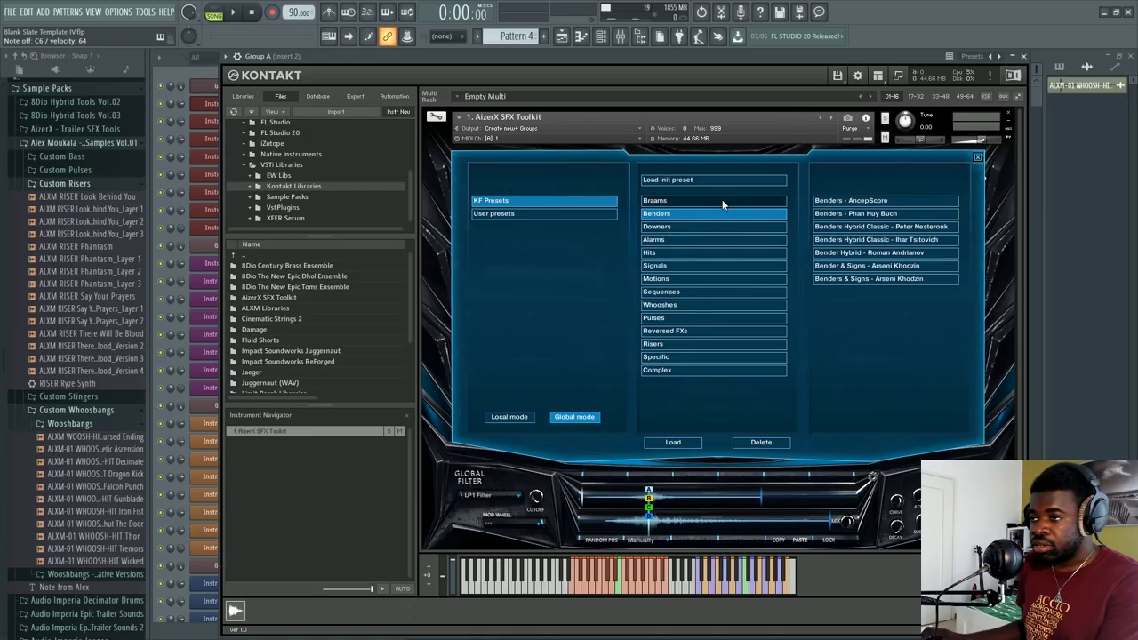
left_click(731, 196)
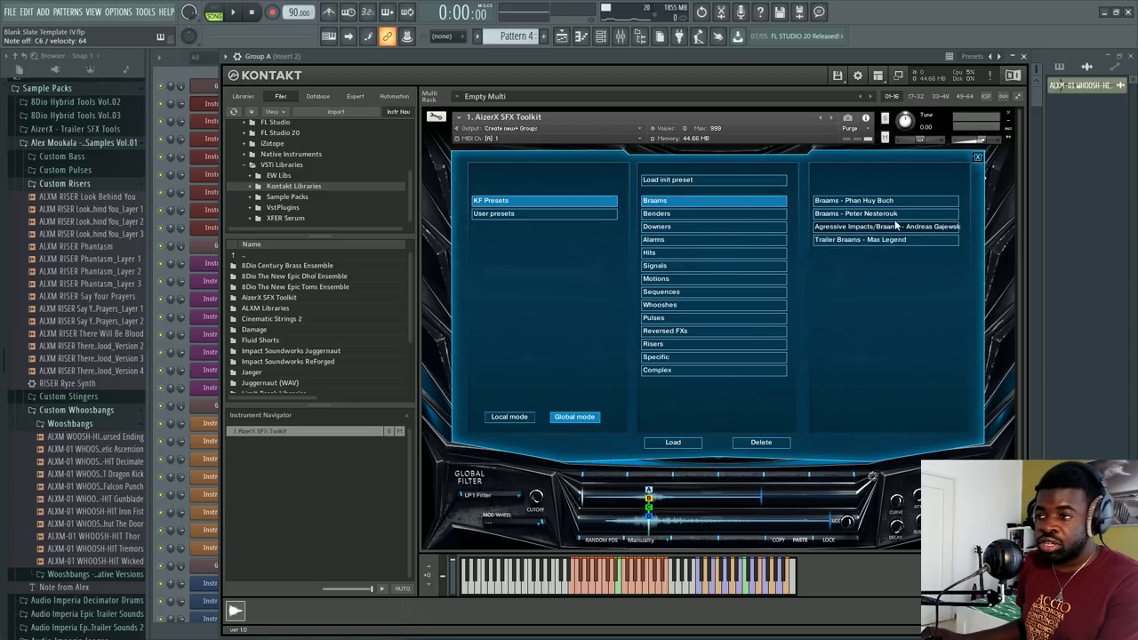
left_click(892, 239)
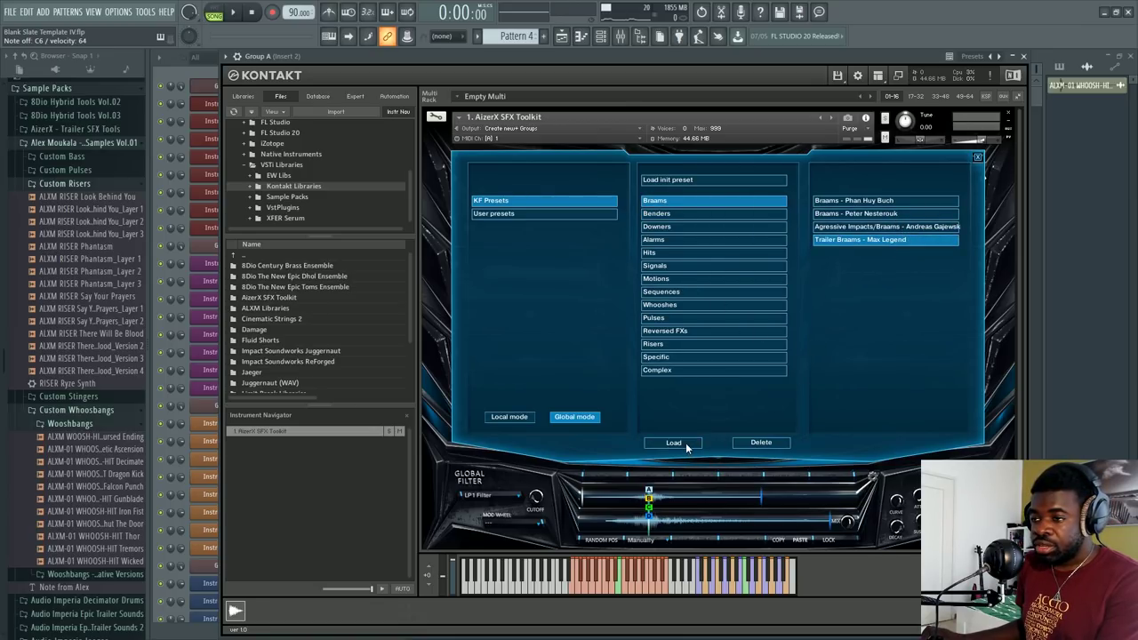
left_click(658, 441)
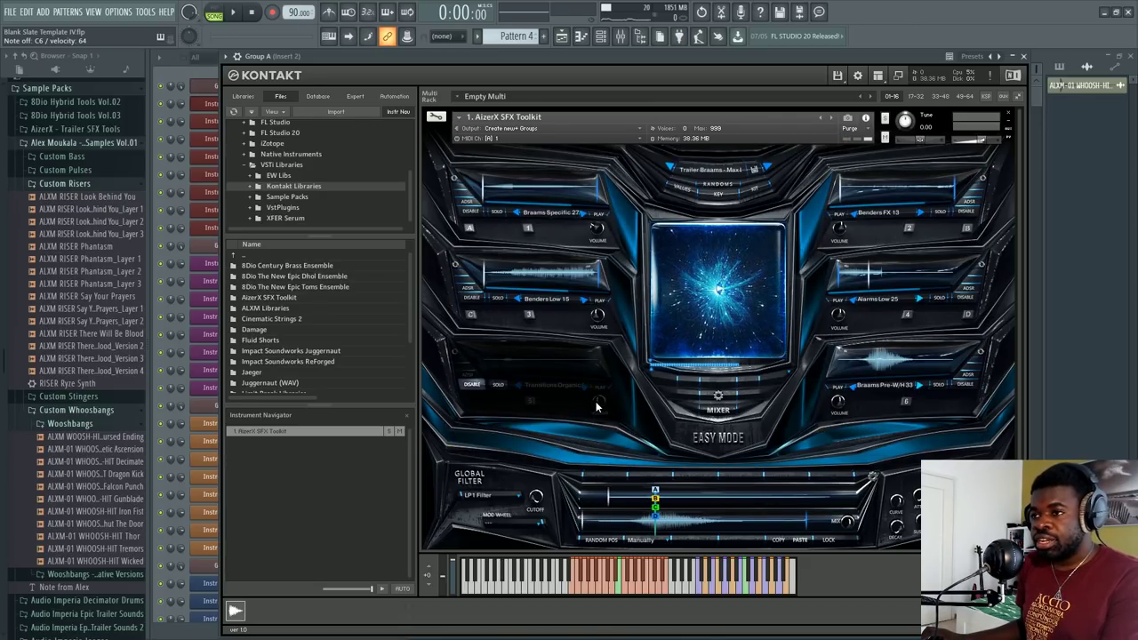
left_click(746, 300)
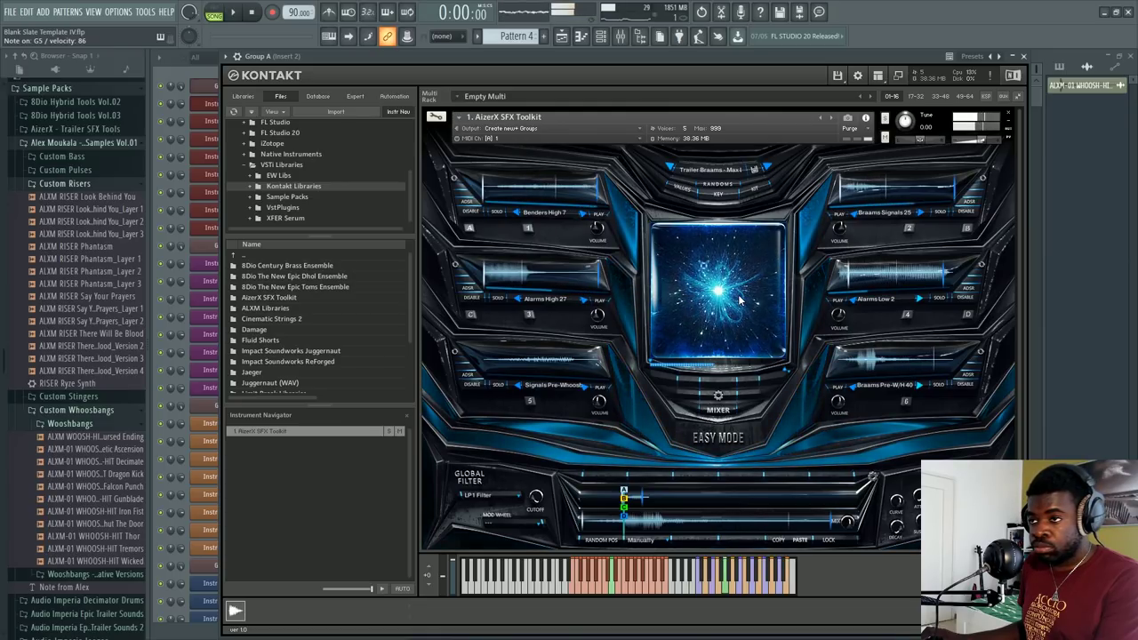
left_click(739, 300)
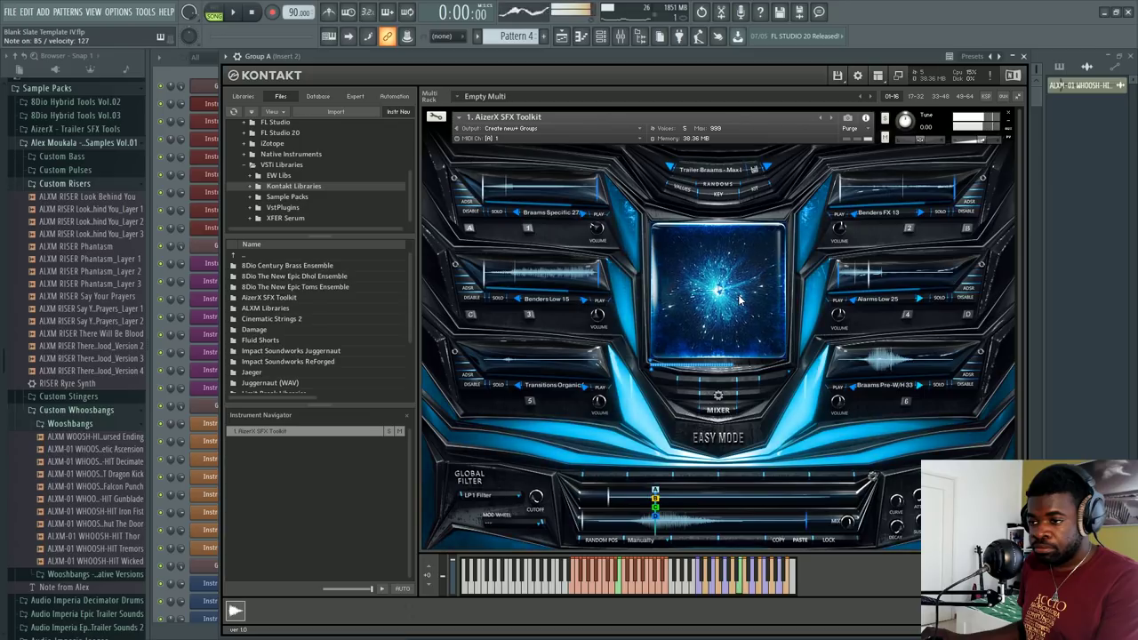
left_click(687, 203)
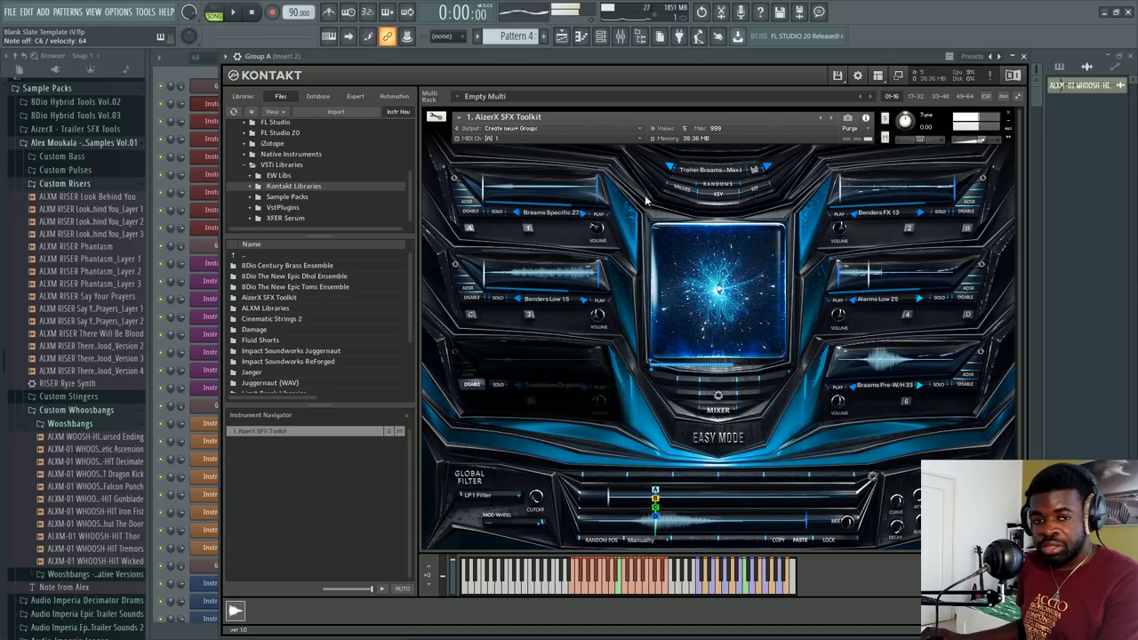
Examine the user presets and the KF Presets categories such as Benders, Alarms, Signals, Motions and Downers in the preset browser
left_click(710, 177)
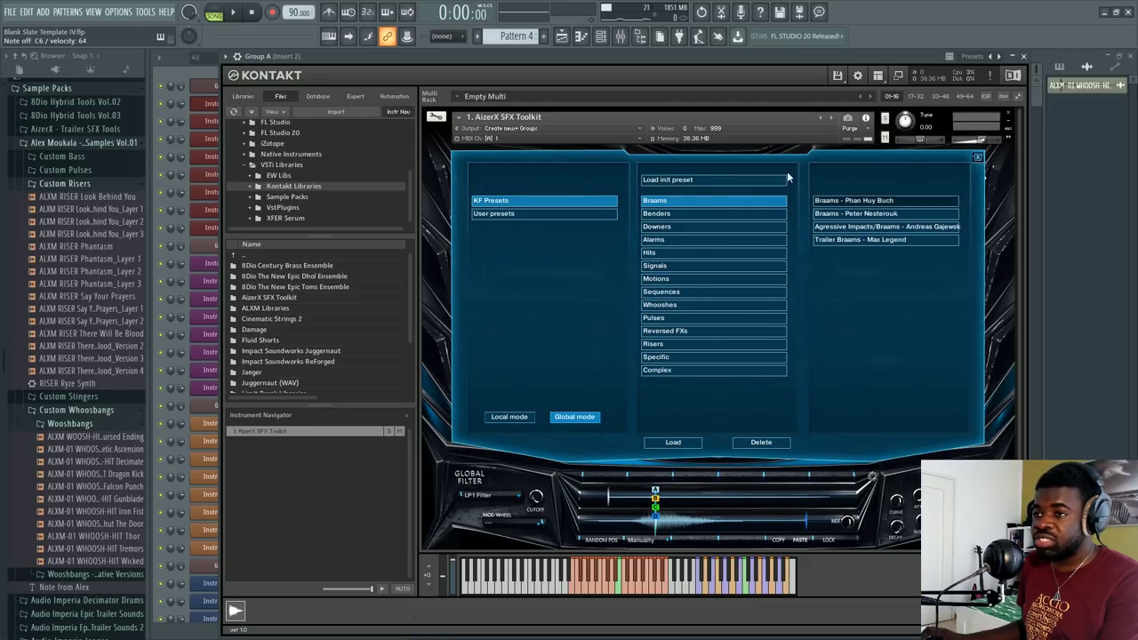
left_click(571, 217)
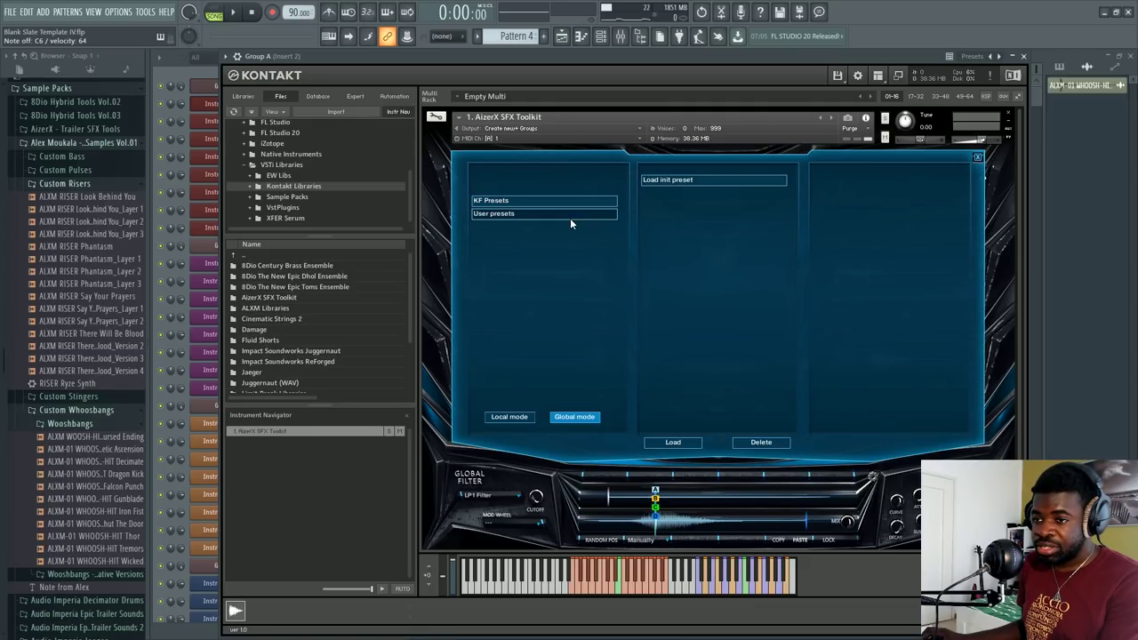
left_click(569, 200)
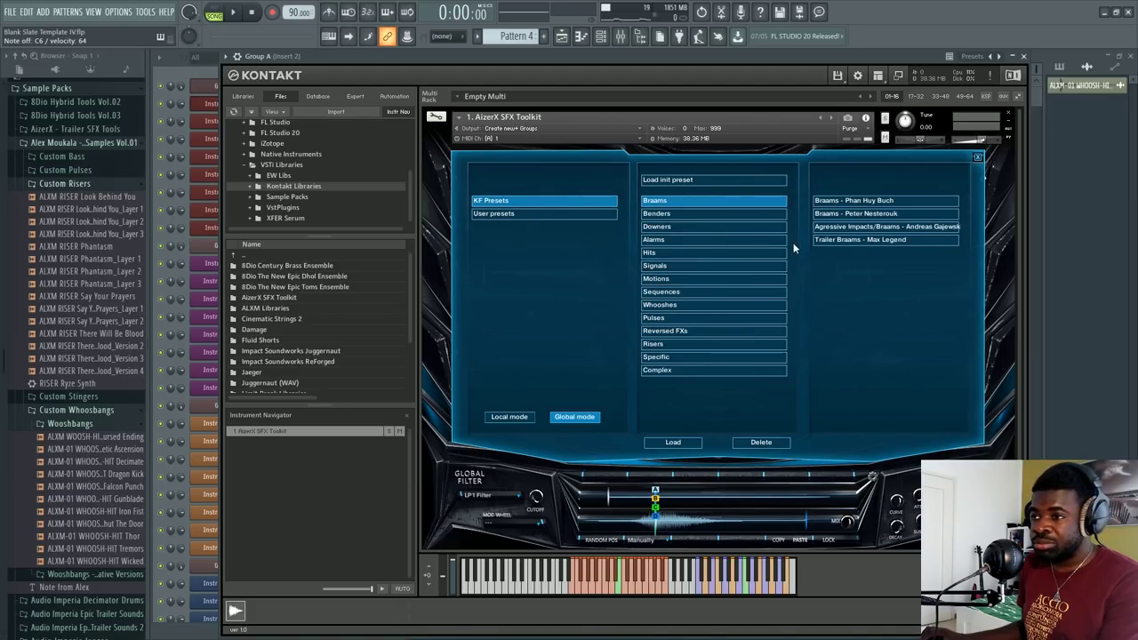
left_click(760, 215)
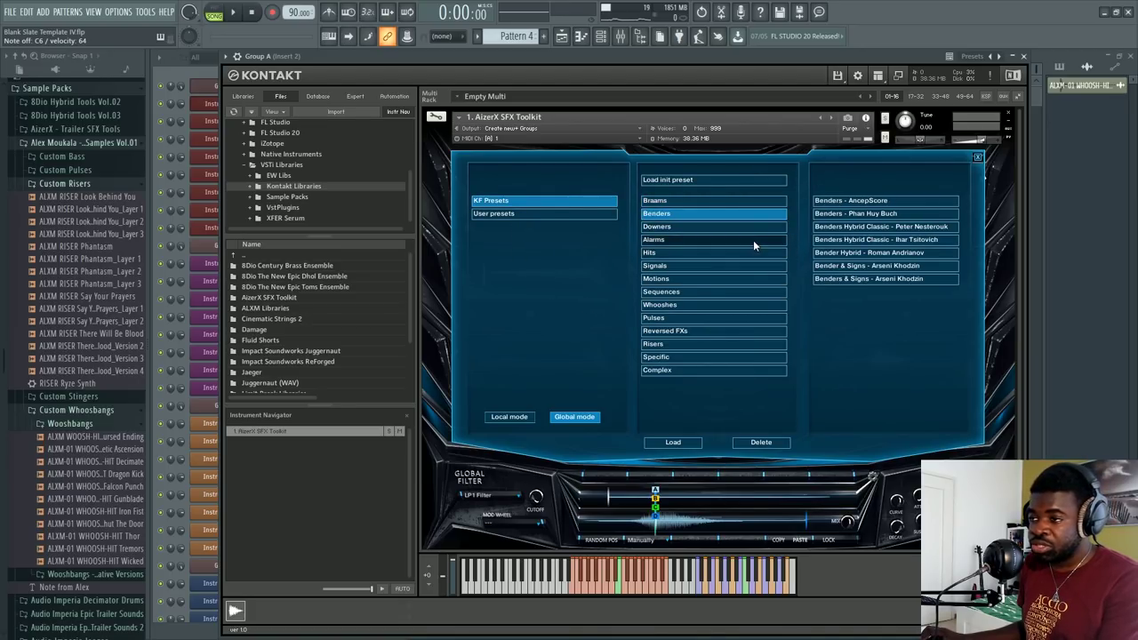
left_click(753, 241)
left_click(740, 263)
left_click(733, 282)
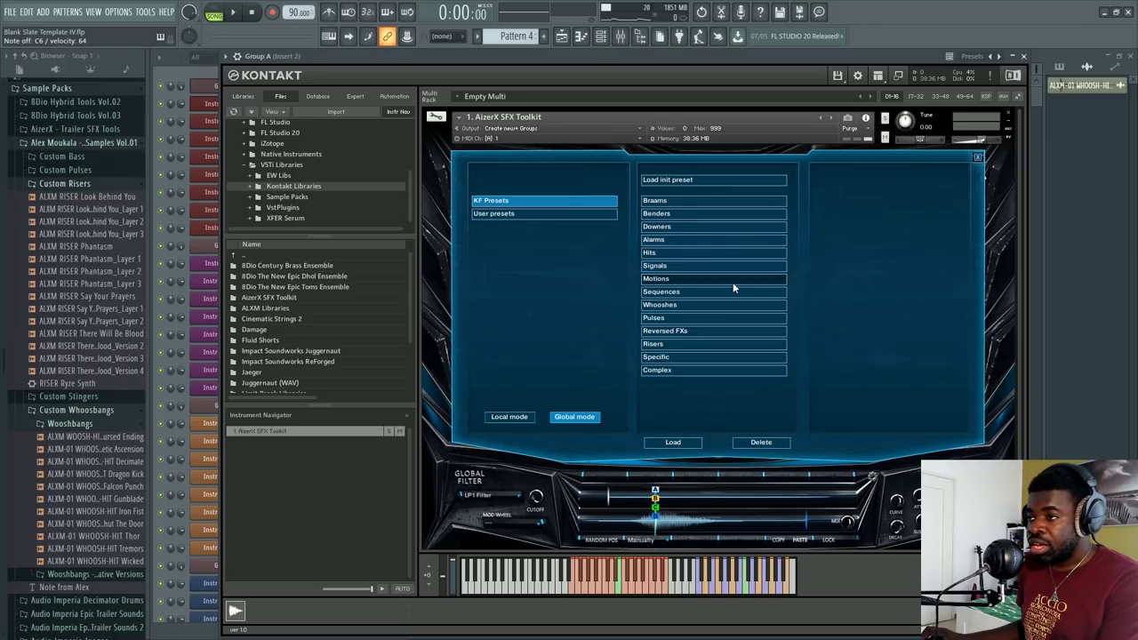
left_click(698, 266)
left_click(700, 254)
left_click(707, 227)
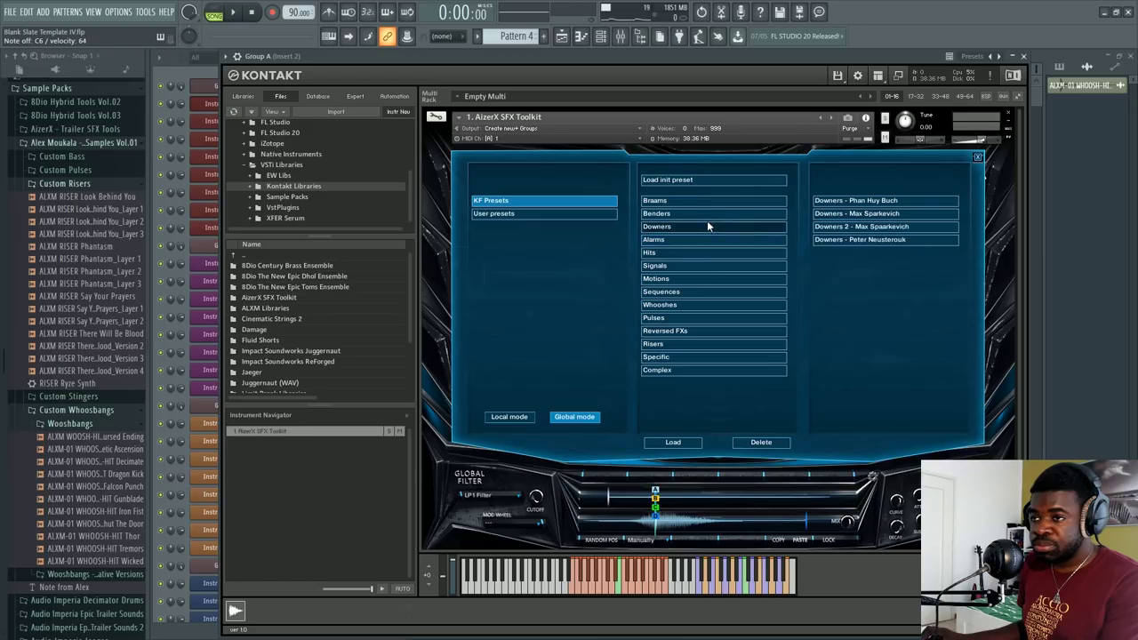
left_click(713, 214)
left_click(713, 241)
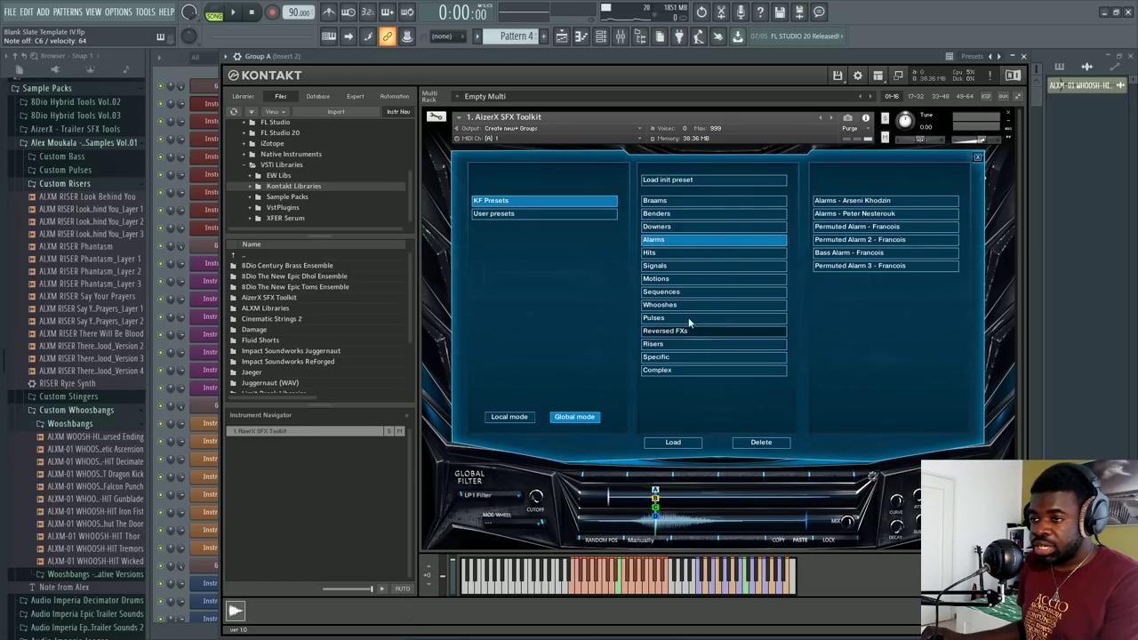
Load the Trailer Hits preset from the Hits category of the KF Presets
left_click(707, 254)
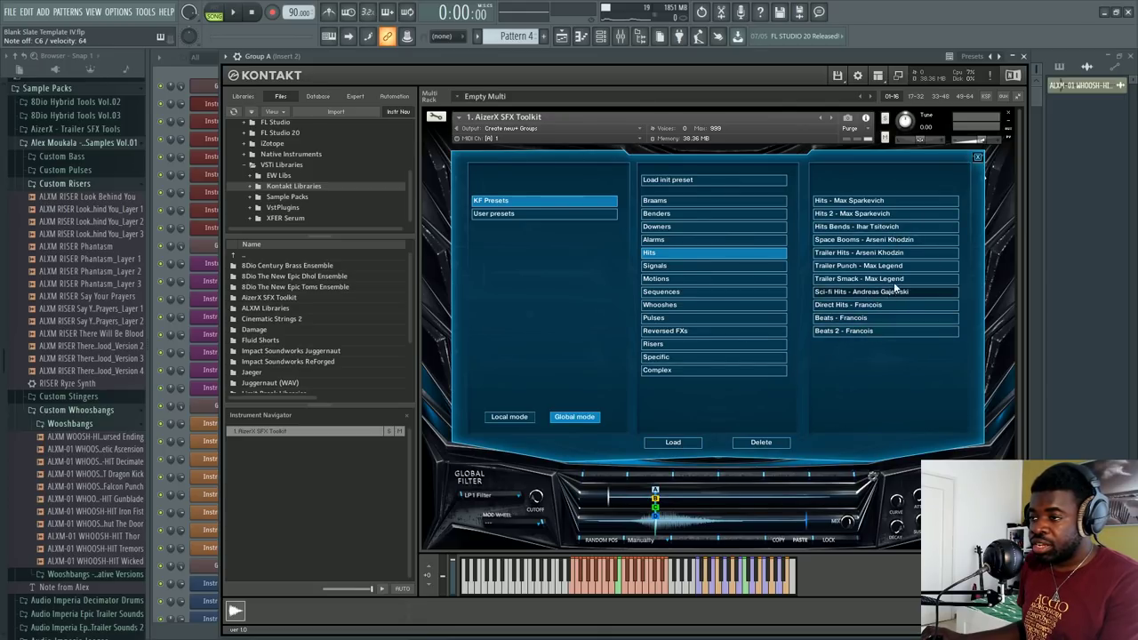
left_click(906, 253)
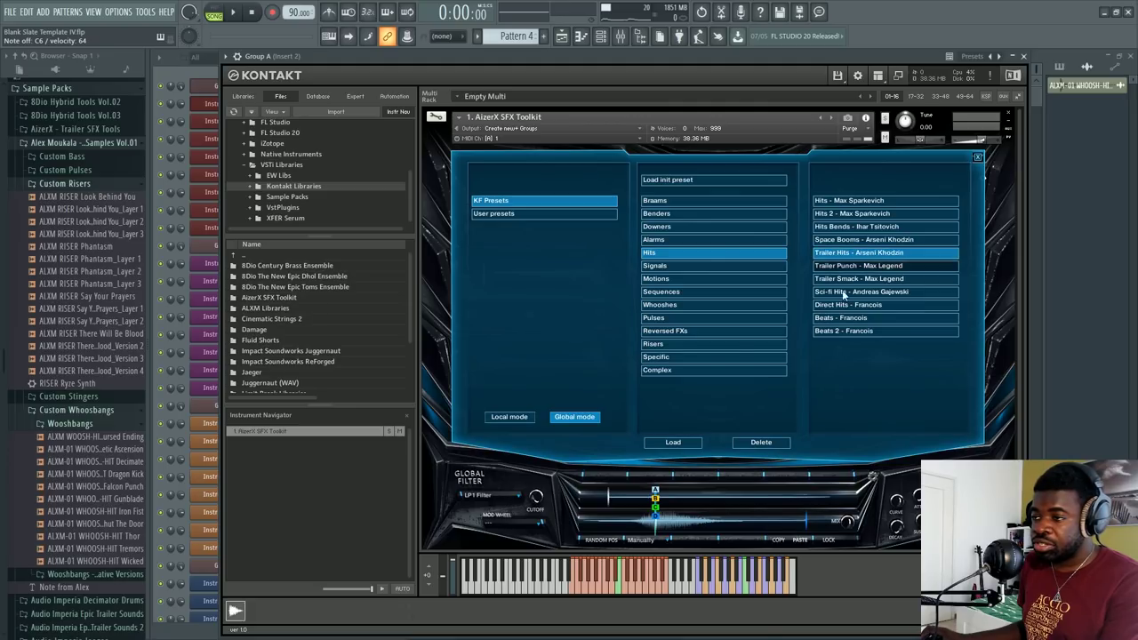
left_click(673, 443)
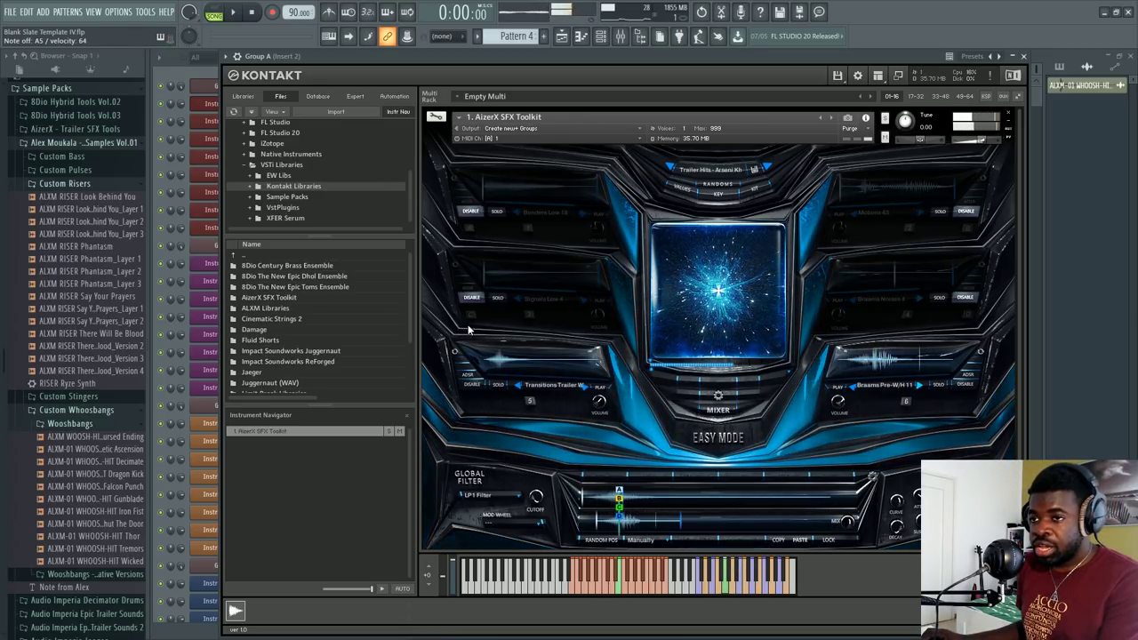
Activate the first slot by soloing and unsoloing it, and replace its Benders Low 18 sound with one from Braams (Low + Mid)
left_click(495, 213)
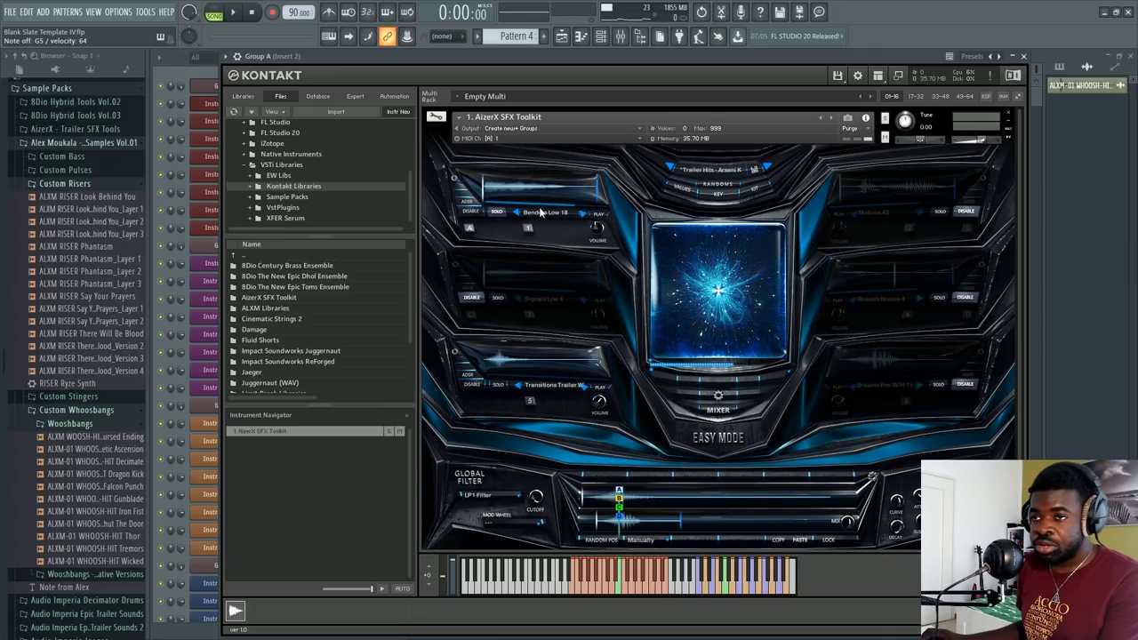
left_click(500, 213)
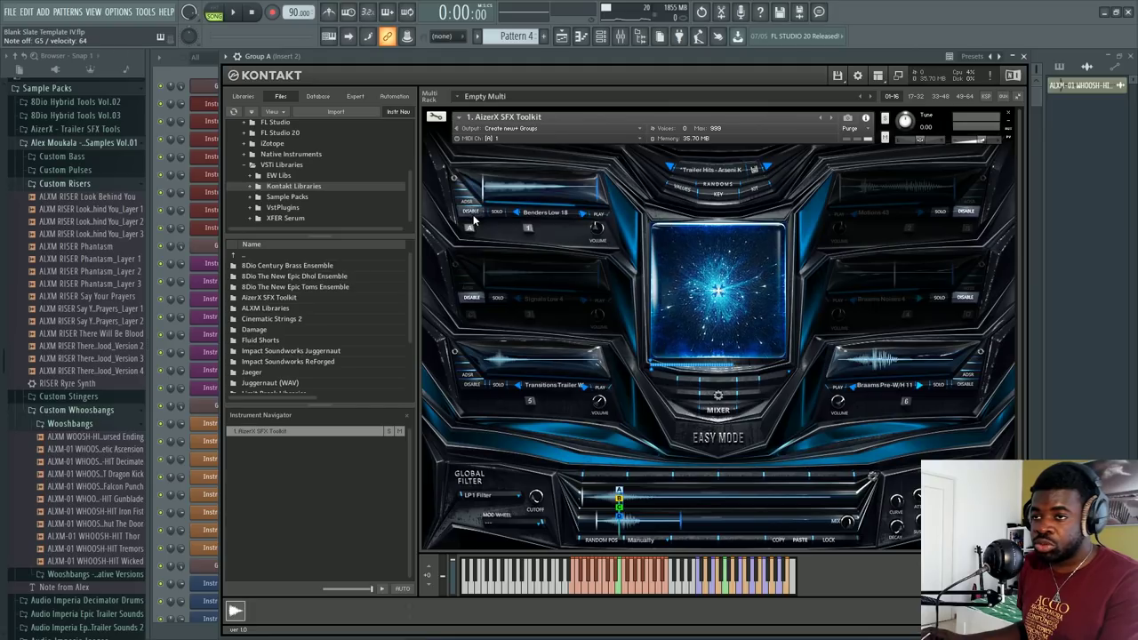
left_click(564, 211)
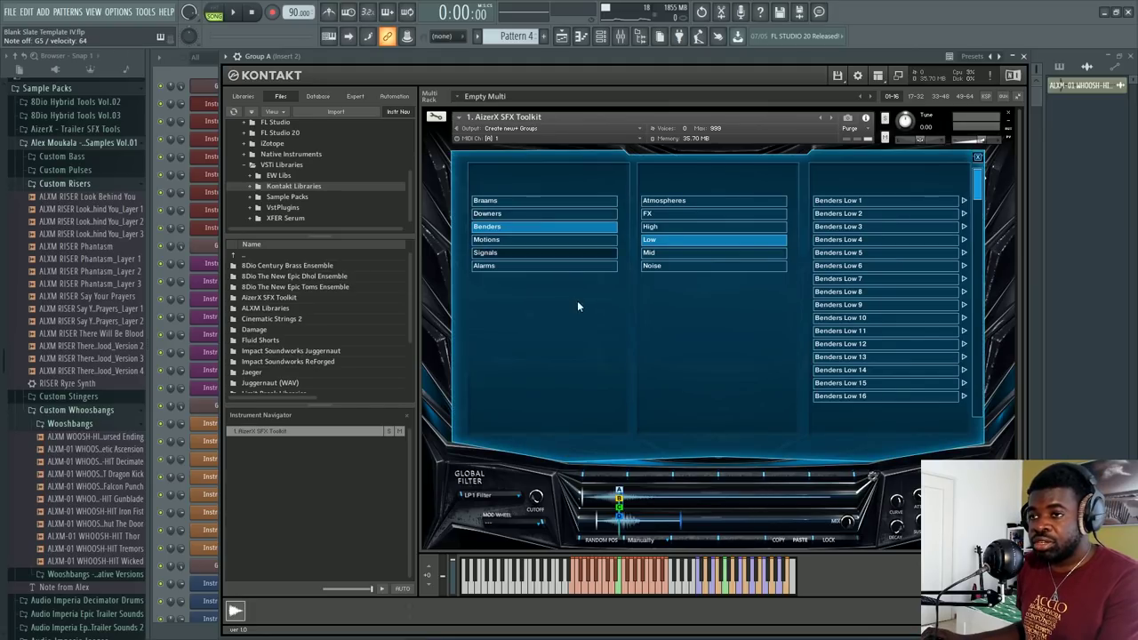
left_click(516, 201)
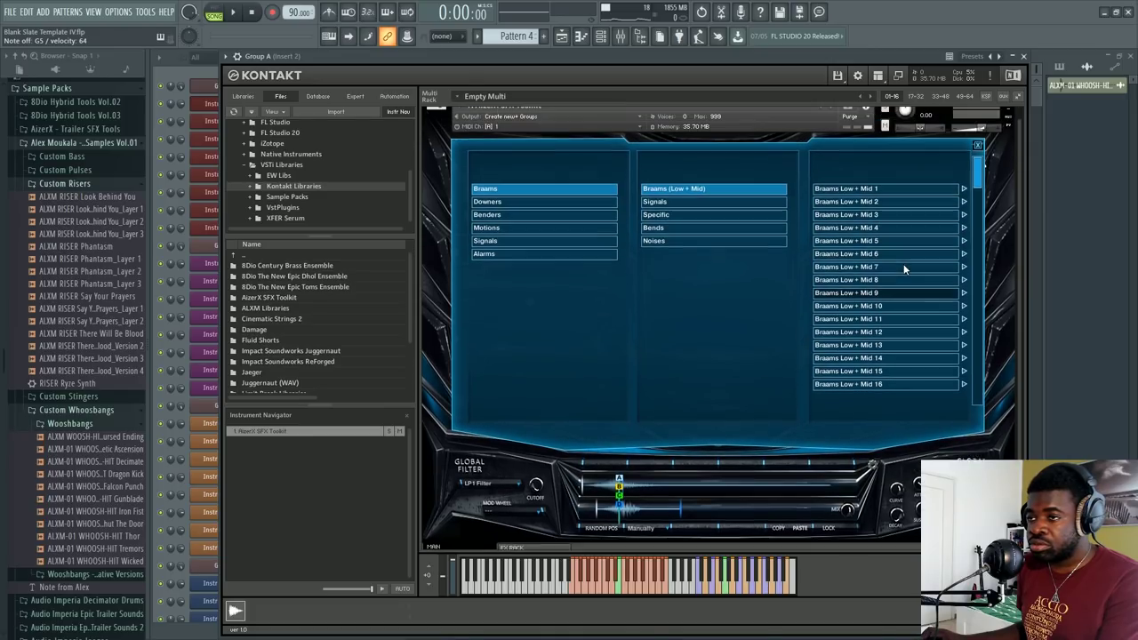
left_click(901, 202)
left_click(916, 202)
left_click(979, 158)
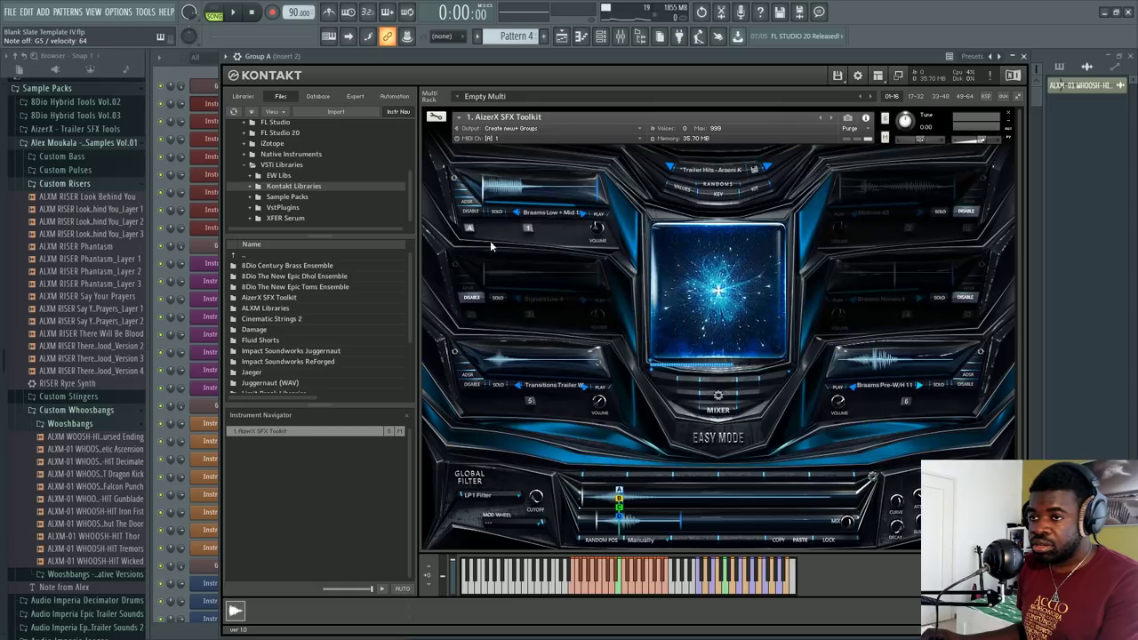
Audition the first and fifth slots' layers on different keys by toggling their solo states, ending with the first slot soloed
left_click(499, 213)
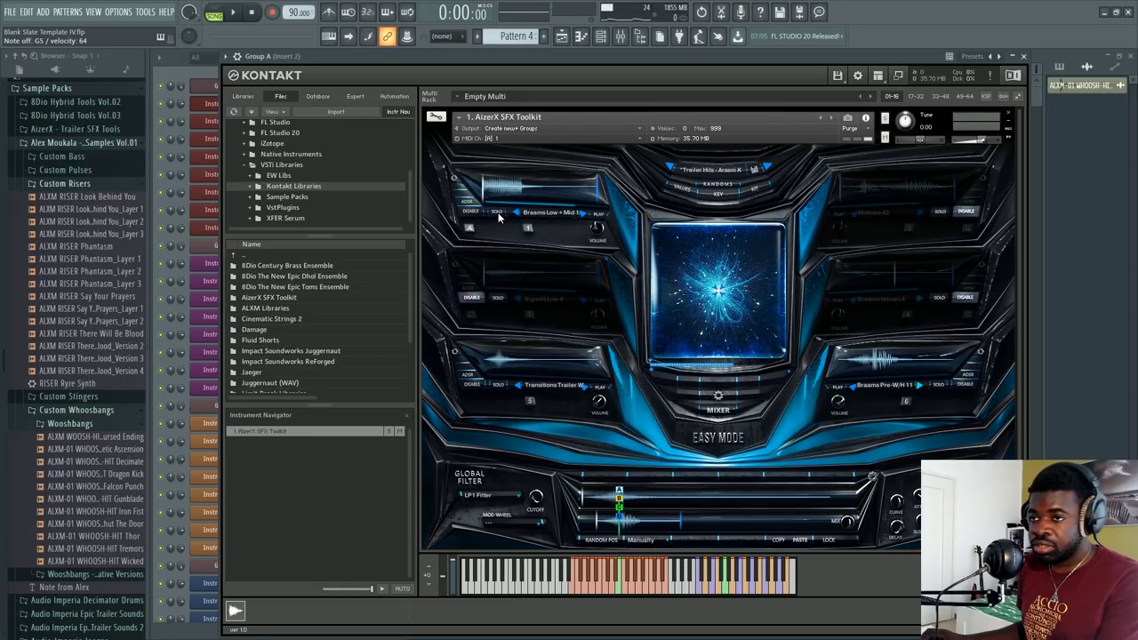
left_click(500, 385)
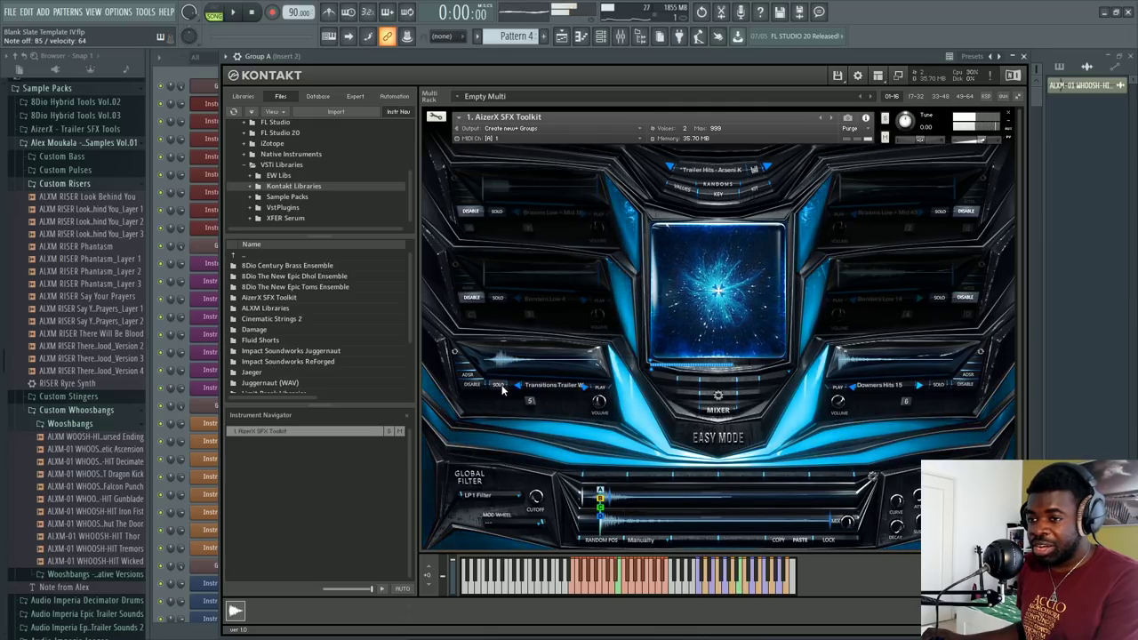
left_click(479, 385)
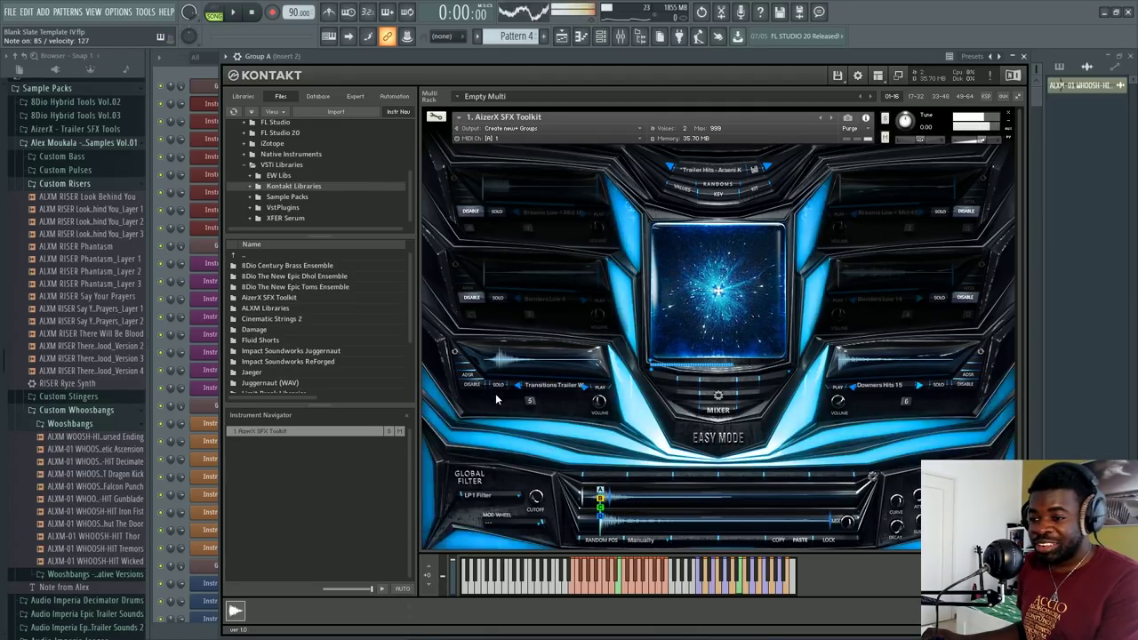
left_click(476, 213)
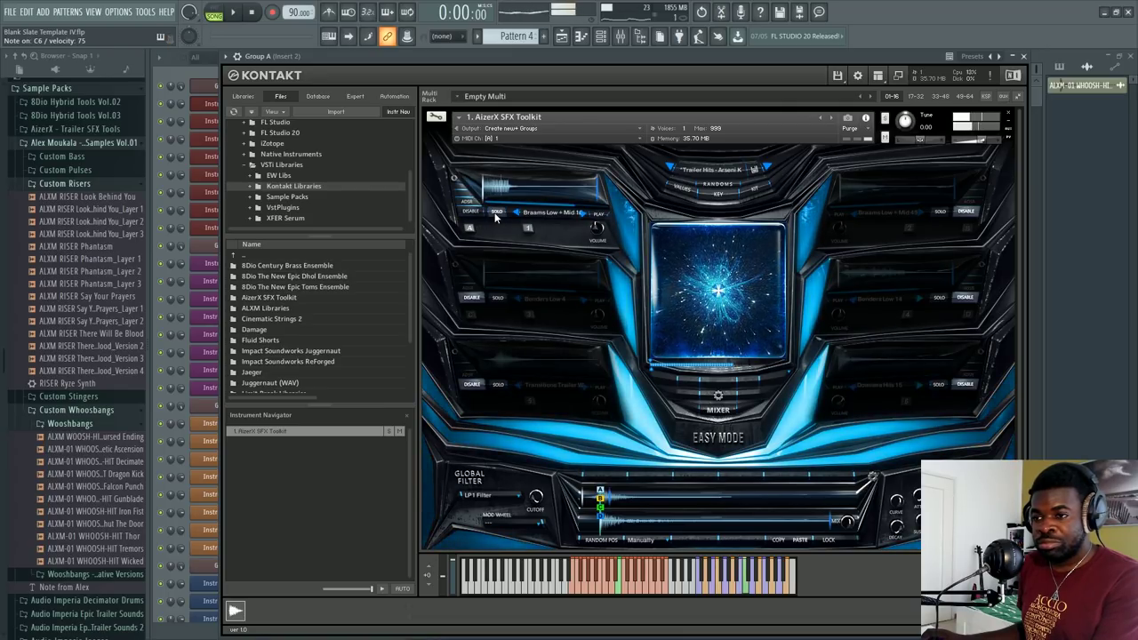
left_click(495, 214)
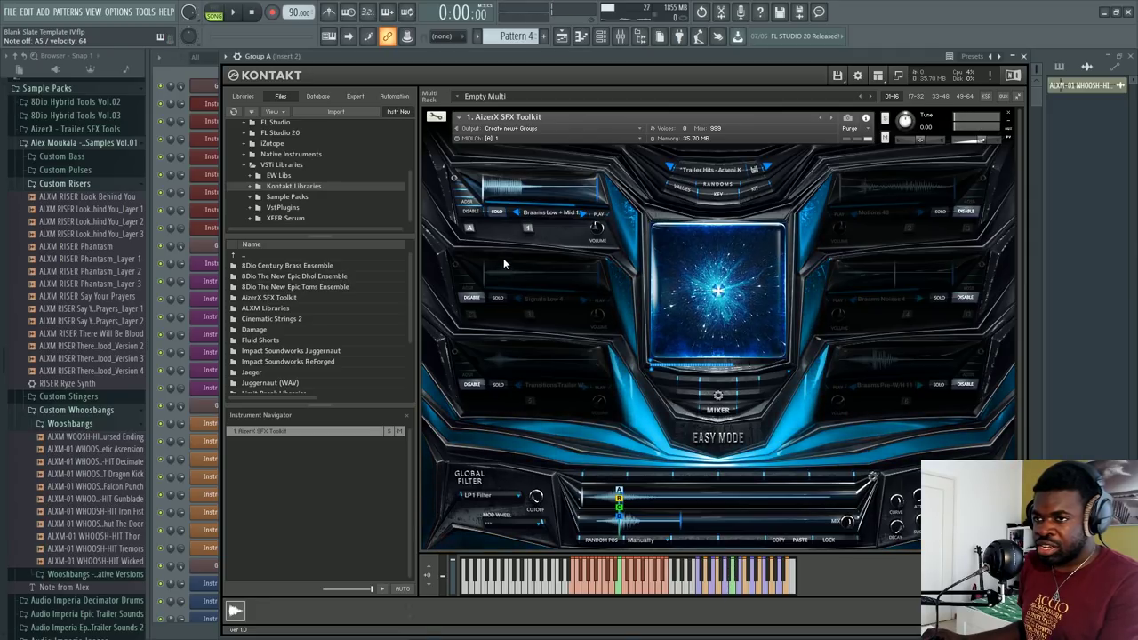
Cycle the first slot through further Braams Low + Mid sounds and solo the second slot's Braams Low + Mid 45 layer
left_click(578, 213)
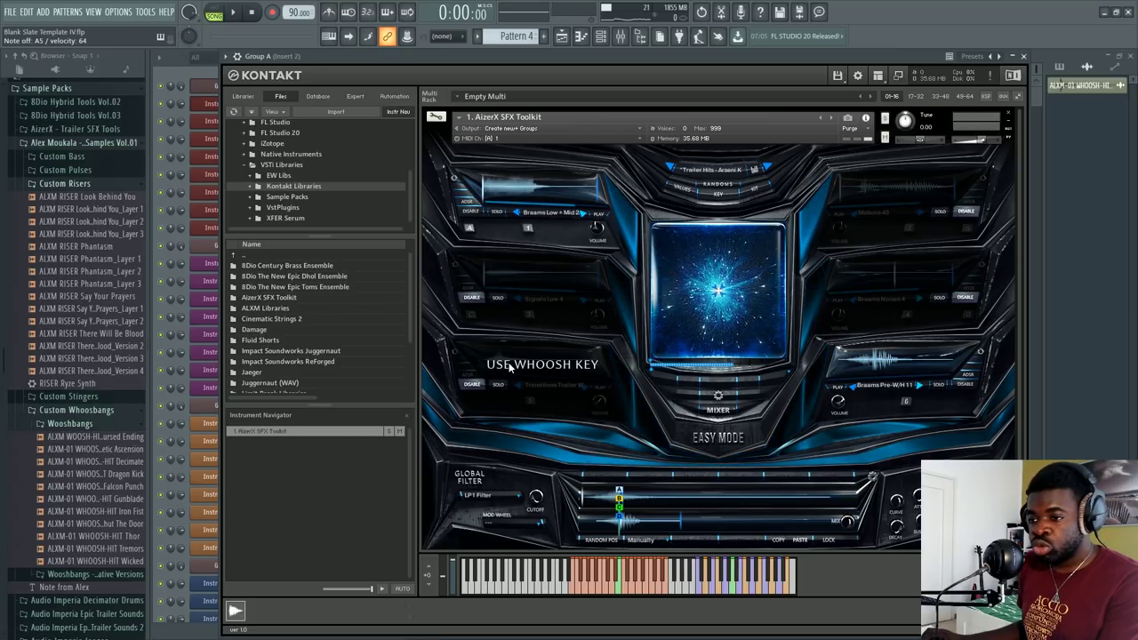
scroll(495, 391, "down", 2)
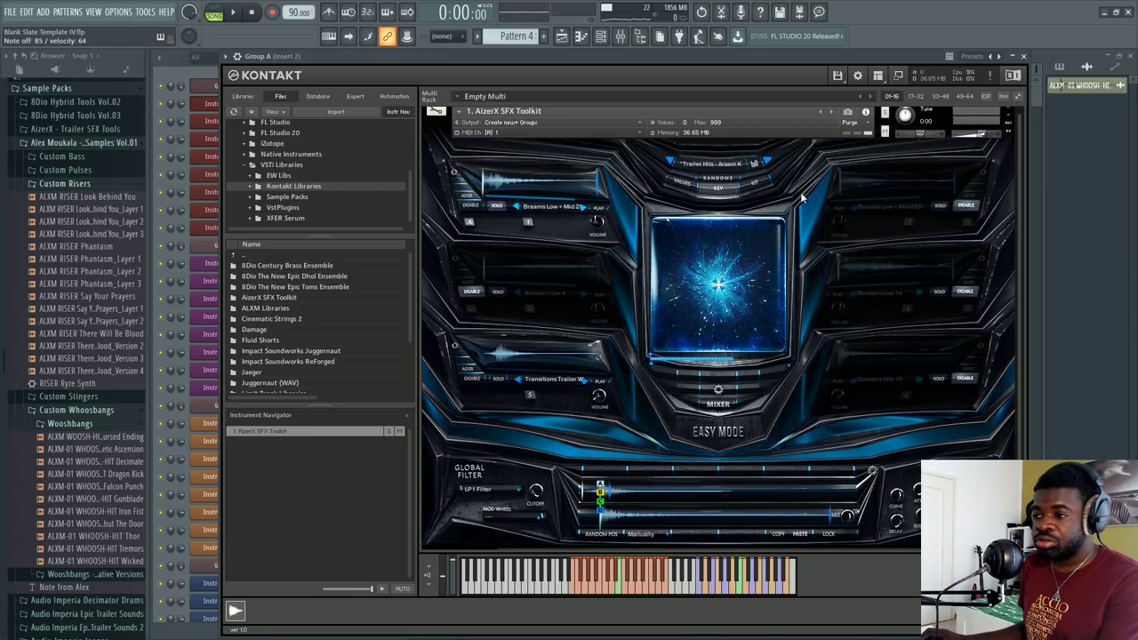
left_click(584, 209)
left_click(584, 210)
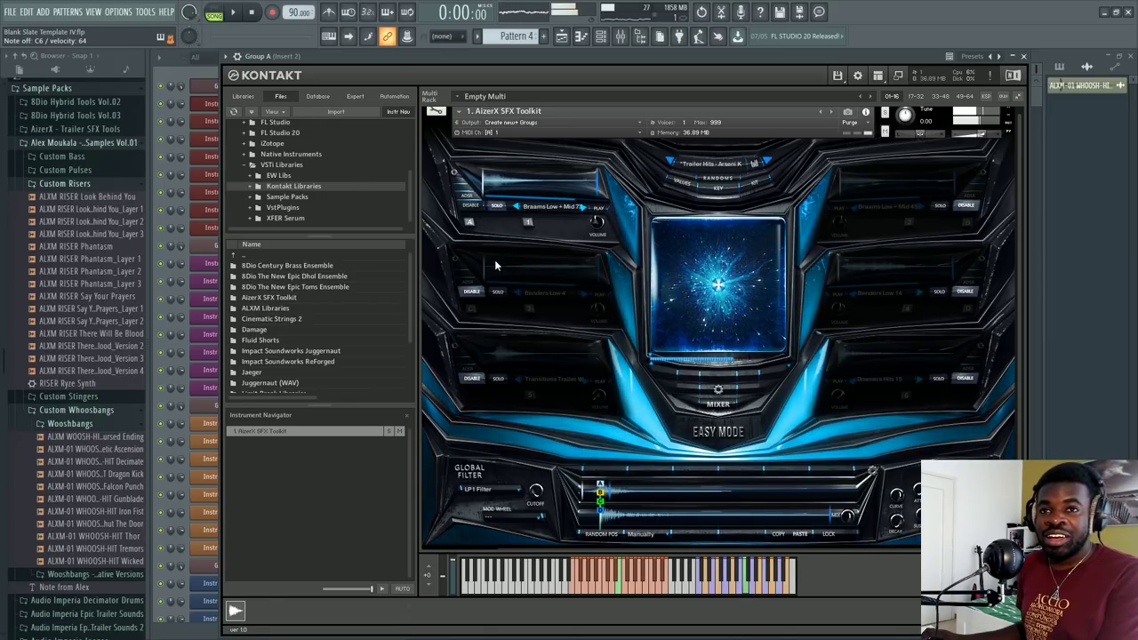
left_click(535, 208)
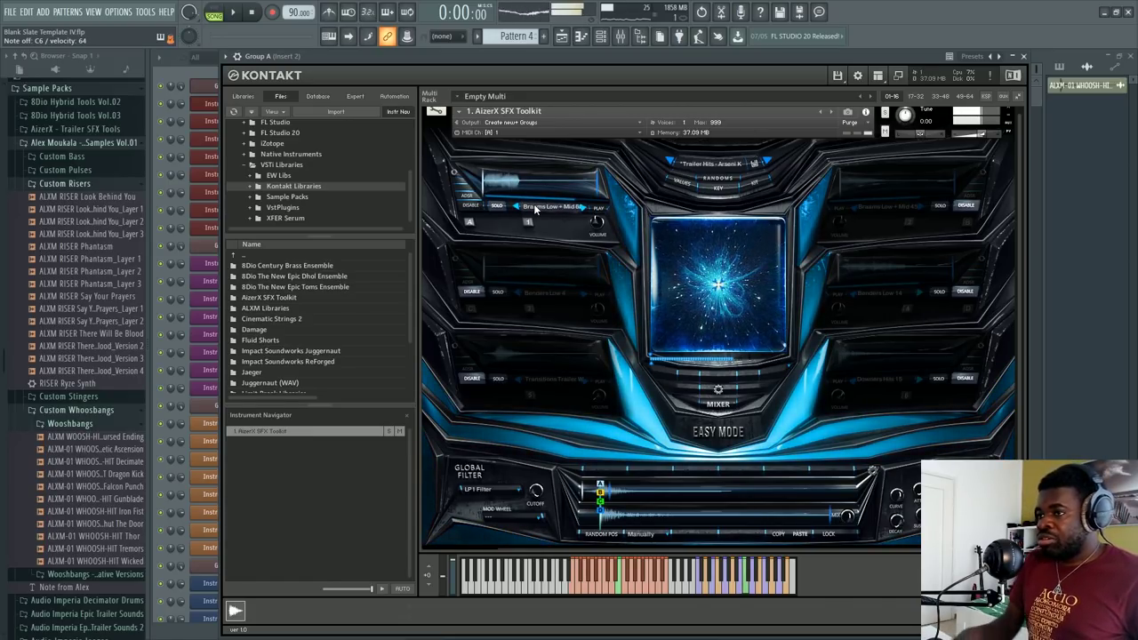
left_click(943, 208)
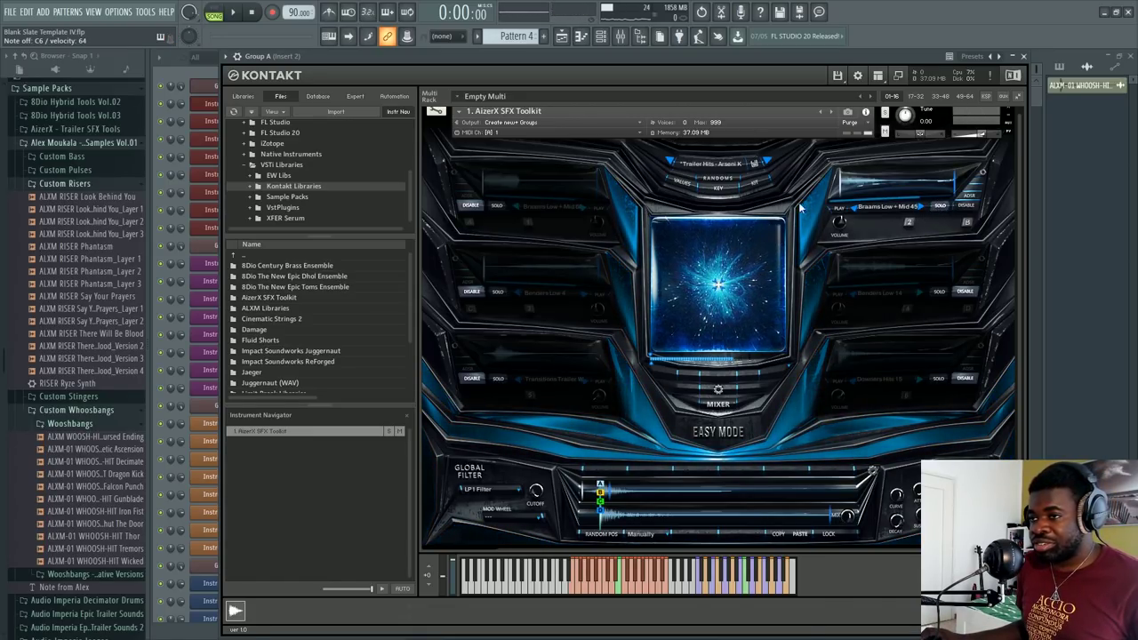
Replace the second slot's sound with Braams Signals 1 and cycle through the Braams Signals sounds up to Braams Signals 34
left_click(869, 210)
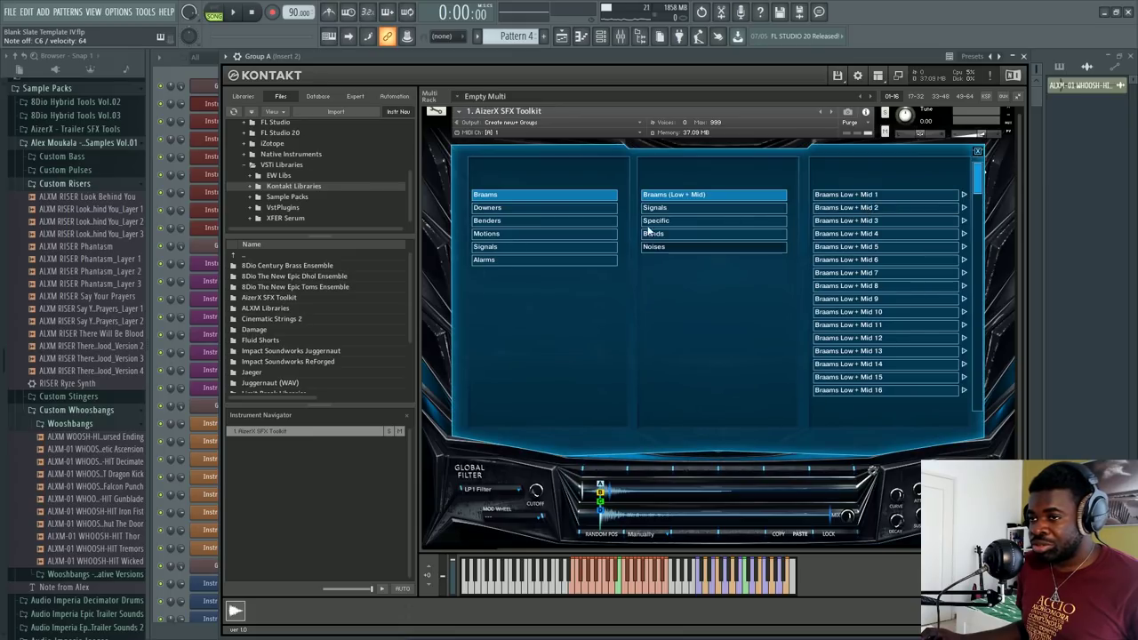
left_click(660, 208)
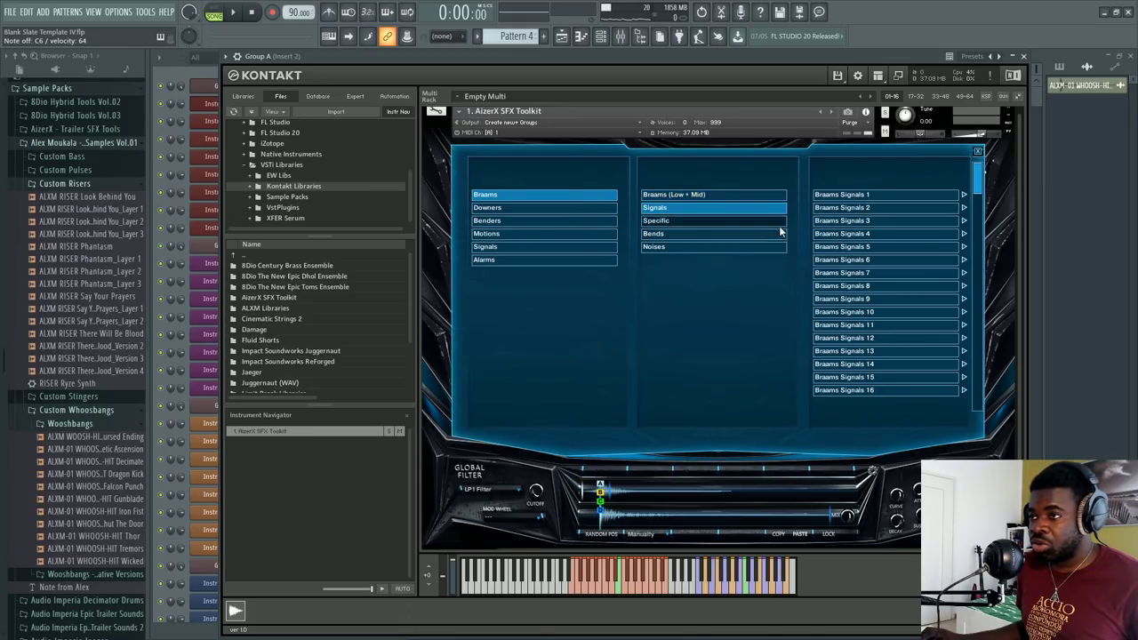
left_click(841, 196)
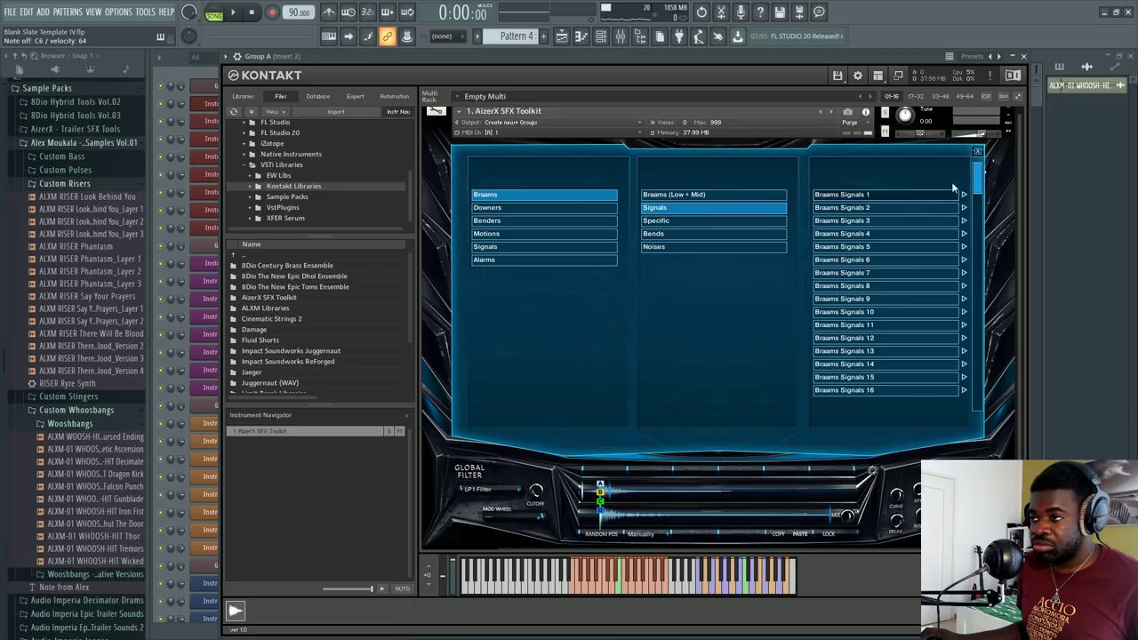
left_click(978, 152)
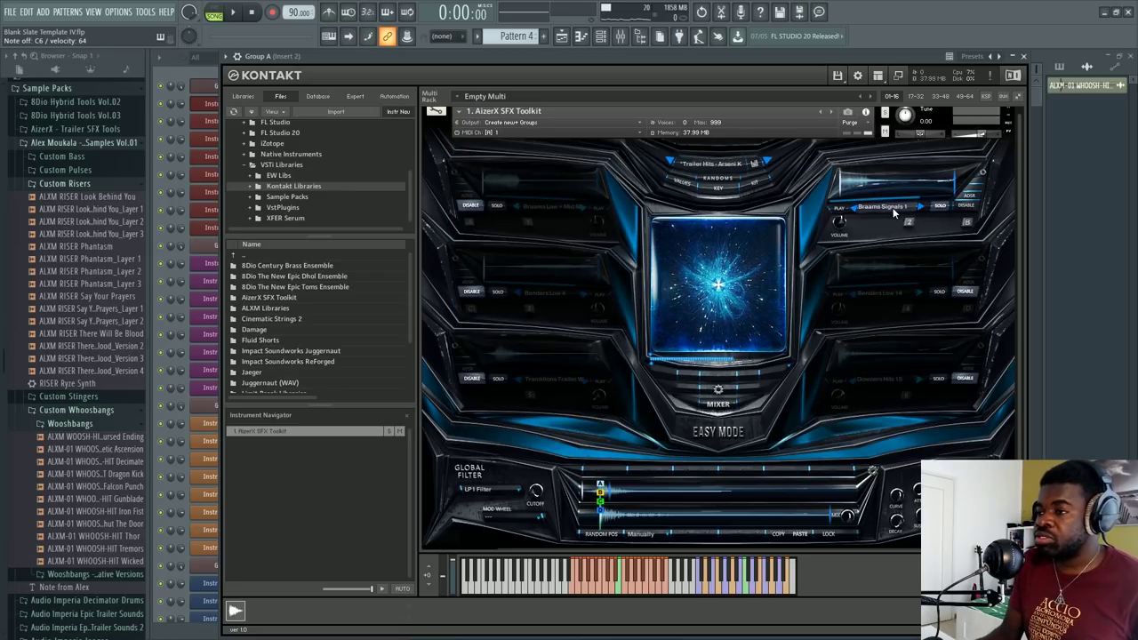
left_click(892, 207)
scroll(893, 207, "up", 20)
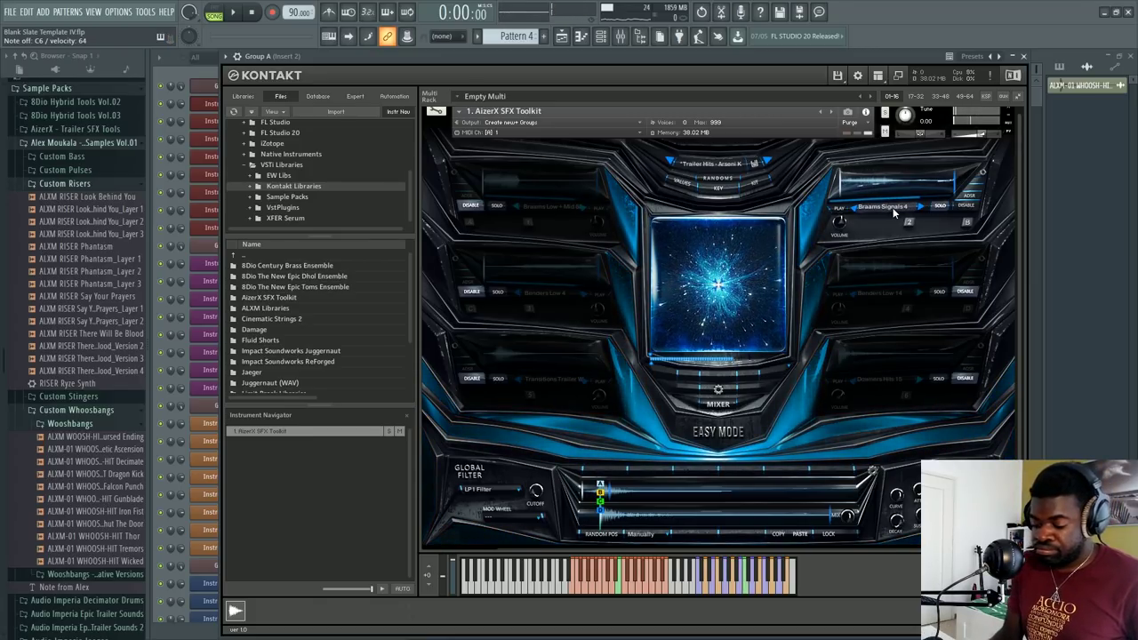
scroll(894, 212, "down", 20)
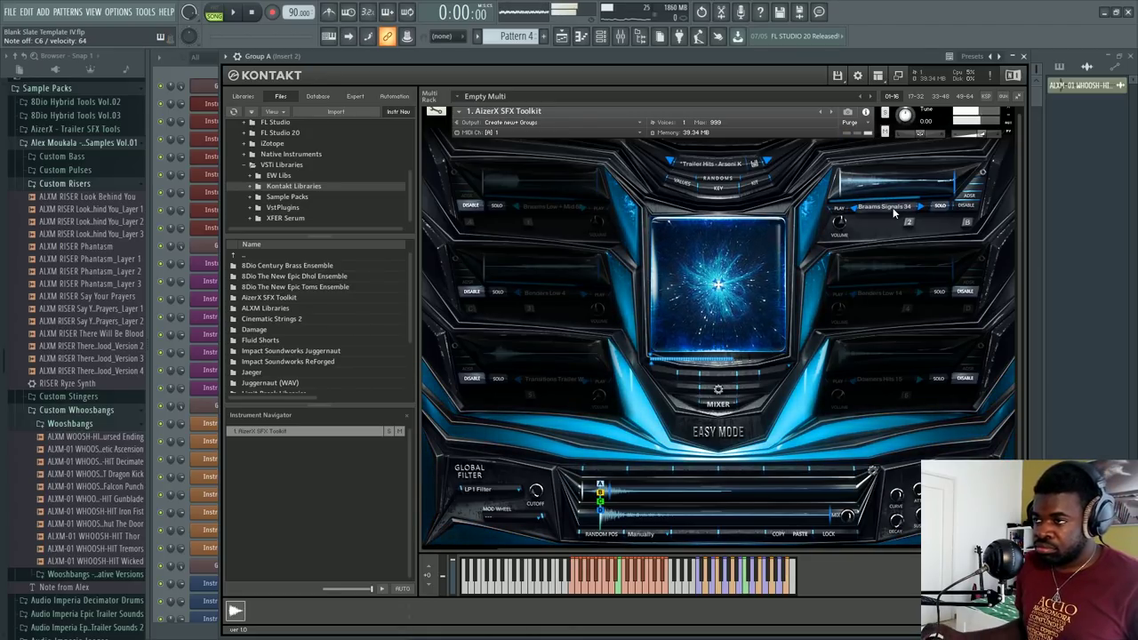
Load Motions 1 into the second slot and audition other Motions sounds, including Motions 87
left_click(895, 212)
left_click(585, 210)
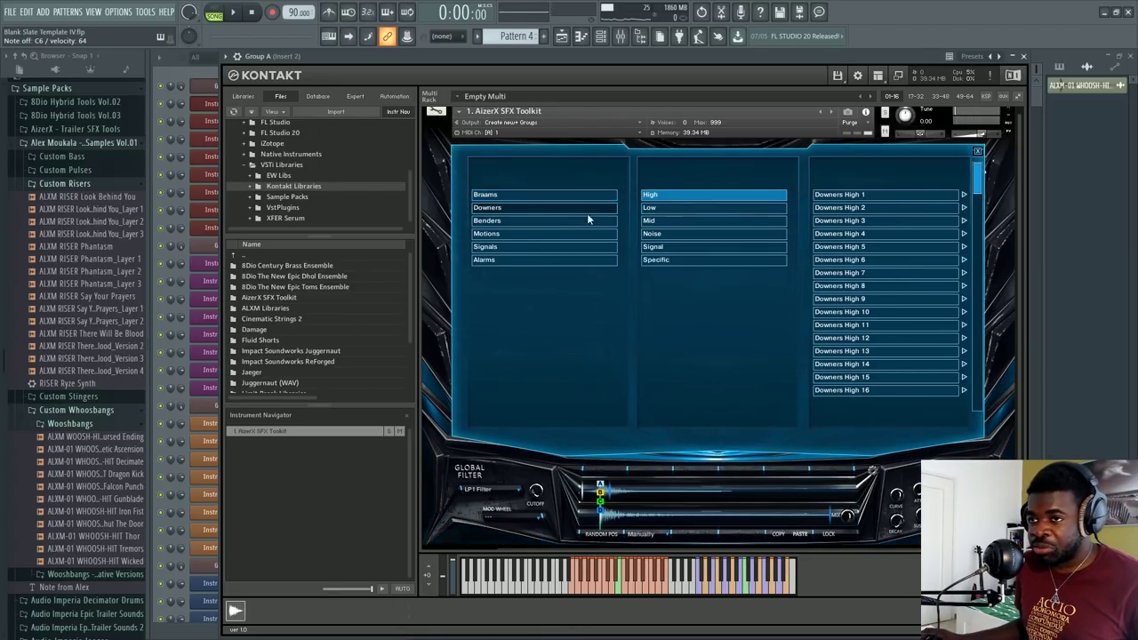
left_click(585, 221)
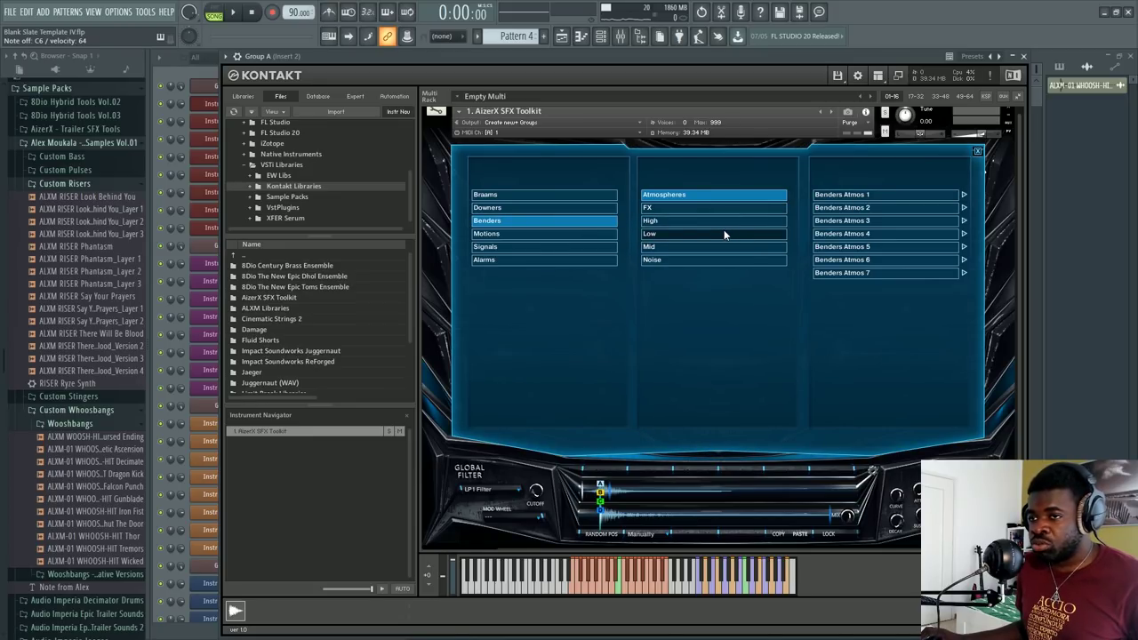
left_click(533, 233)
left_click(840, 194)
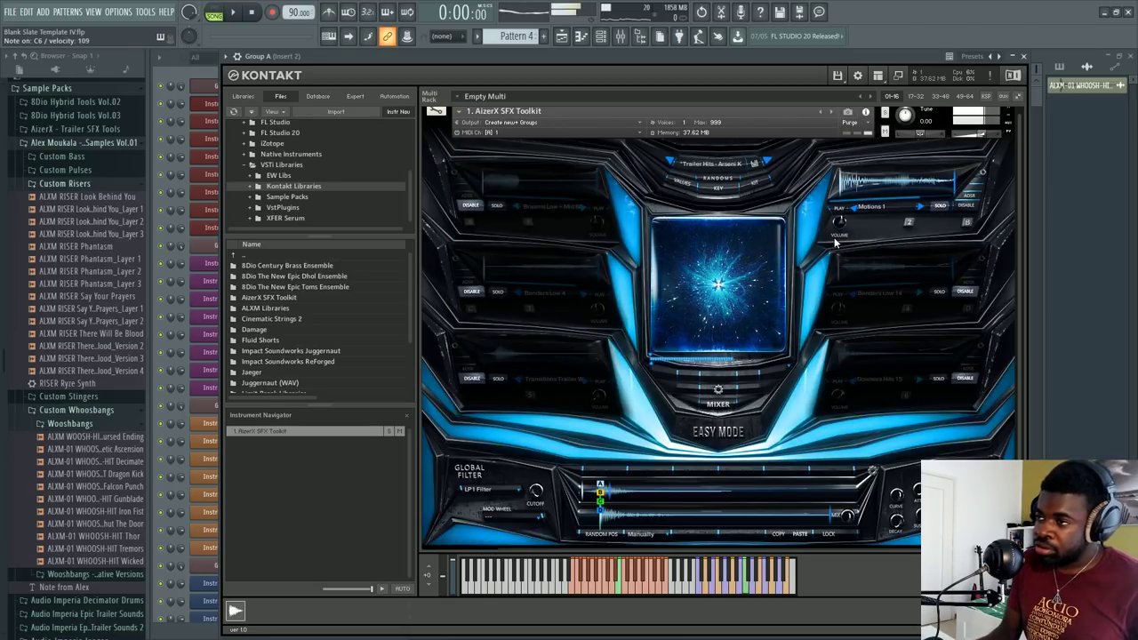
left_click(874, 210)
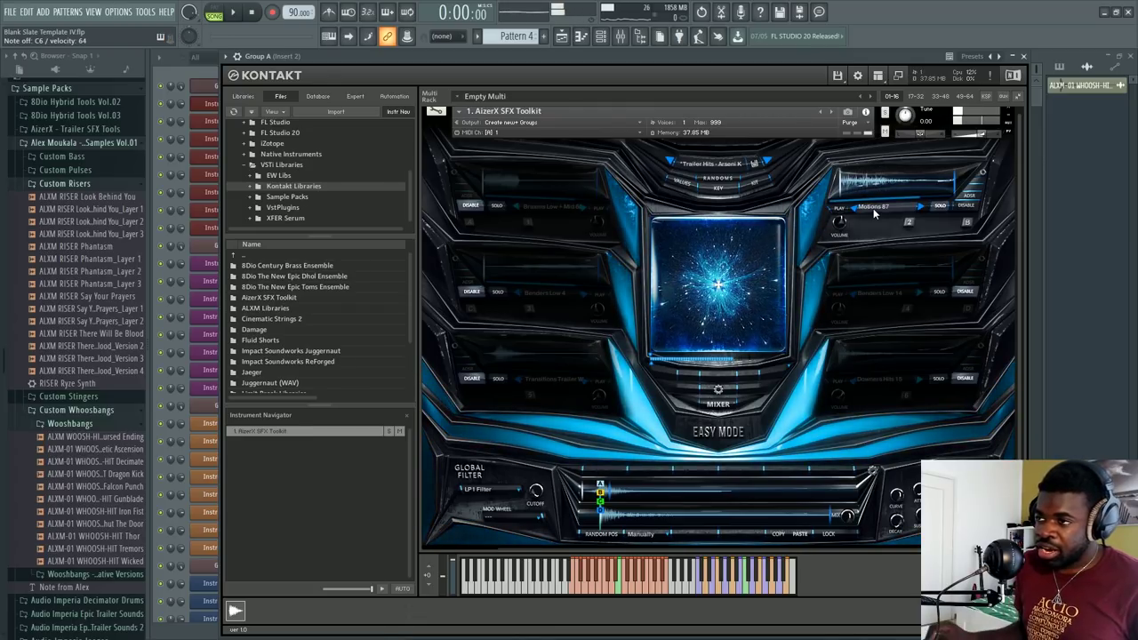
left_click(875, 210)
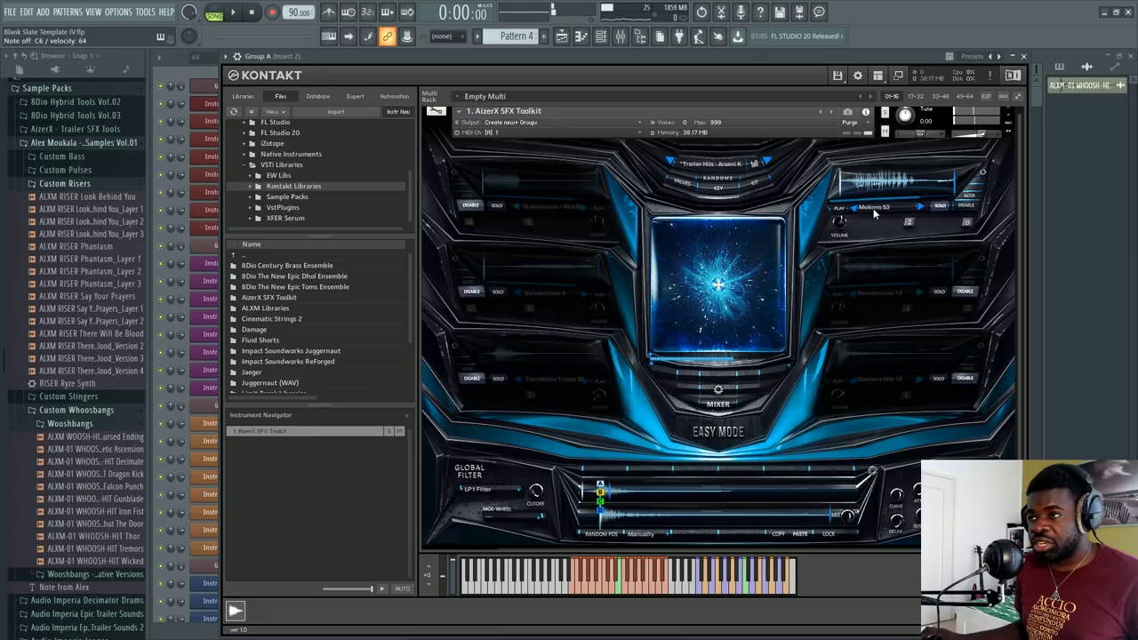
Load Signals Atmos 1 from the Signals Atmospheres category into the second slot, audition it, and advance to Signals Atmos 2
left_click(874, 208)
left_click(549, 249)
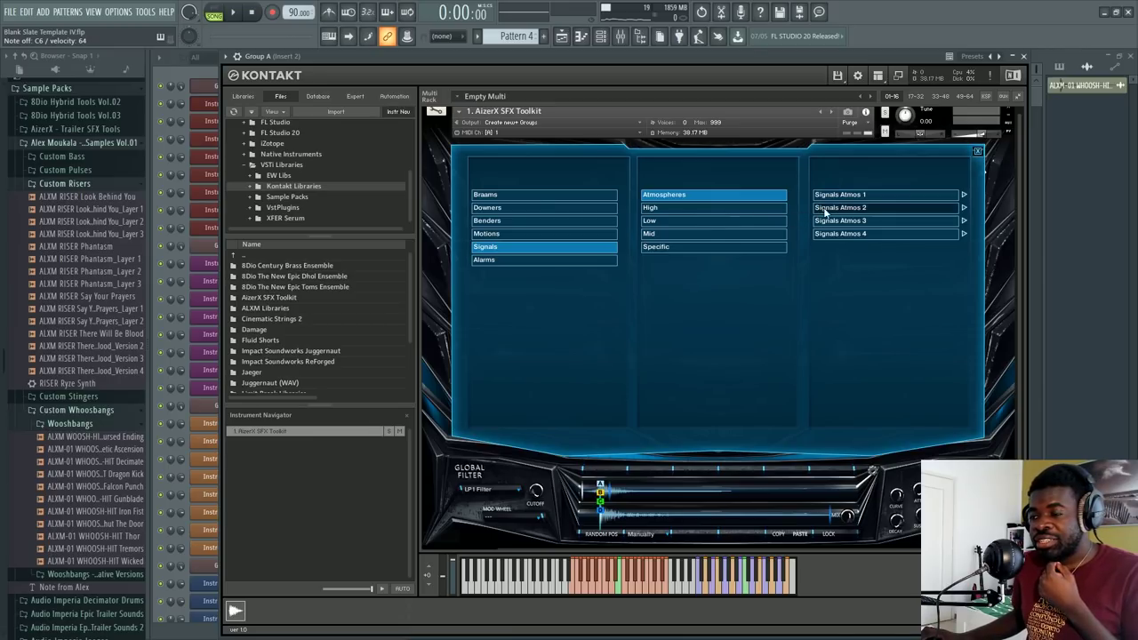
left_click(947, 193)
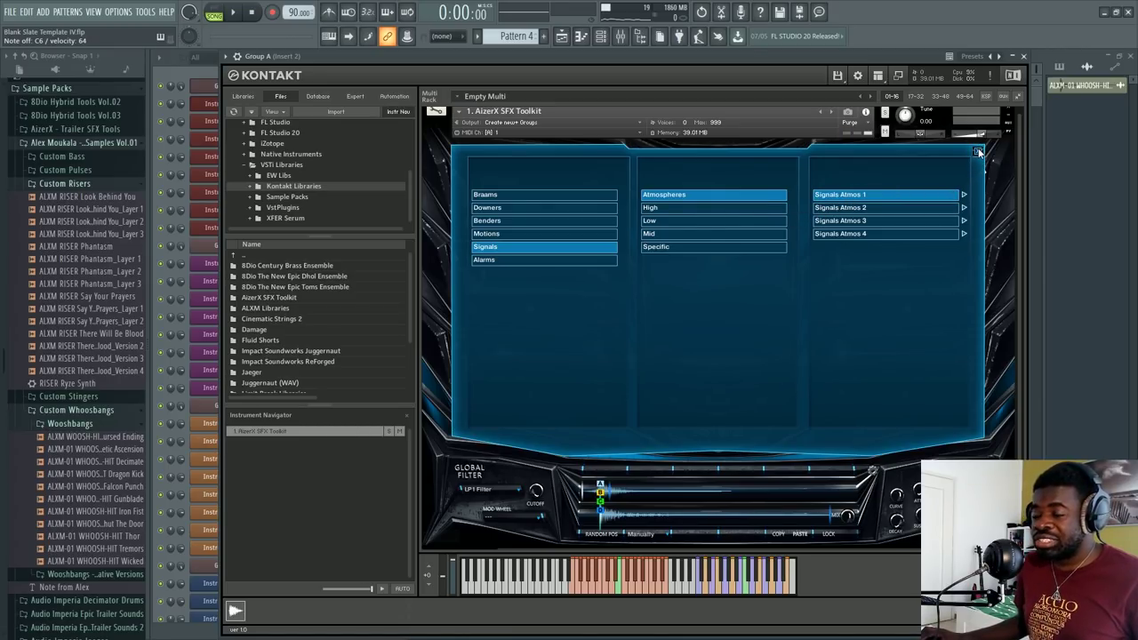
left_click(979, 153)
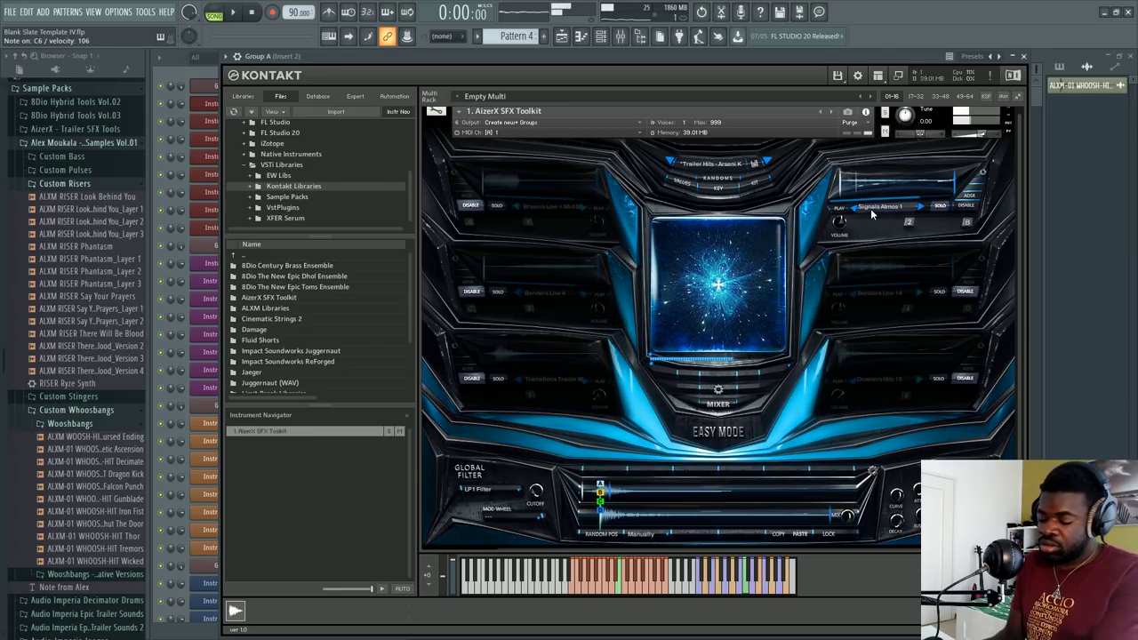
left_click(921, 208)
Browse the Signals subcategories for the second slot and load Signals Specific 3 from the Specific group
left_click(892, 207)
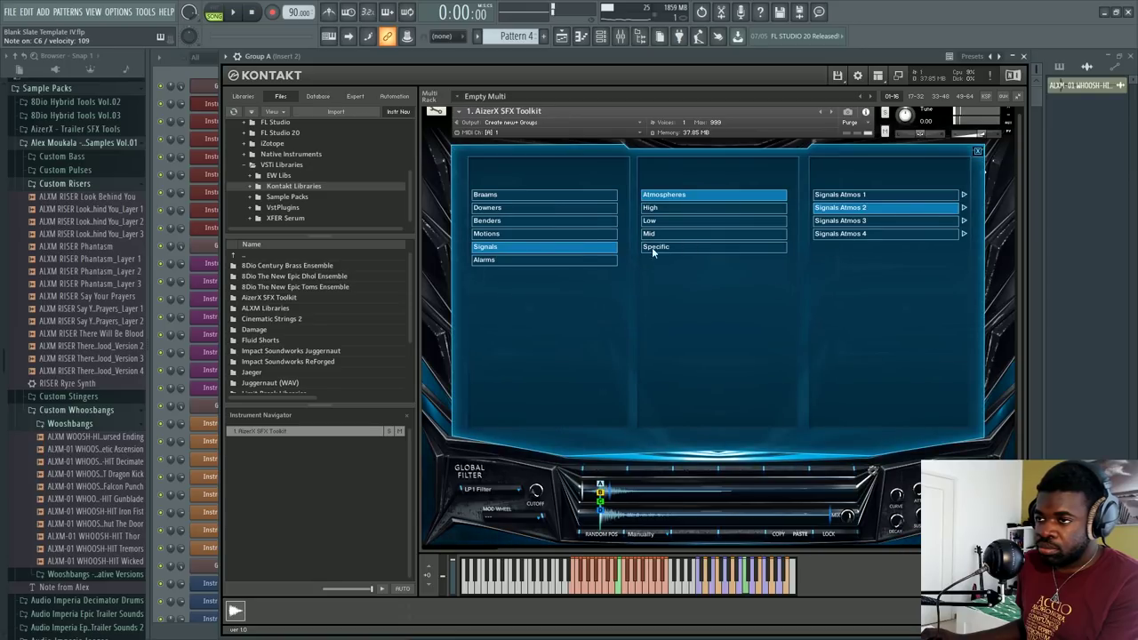
left_click(715, 234)
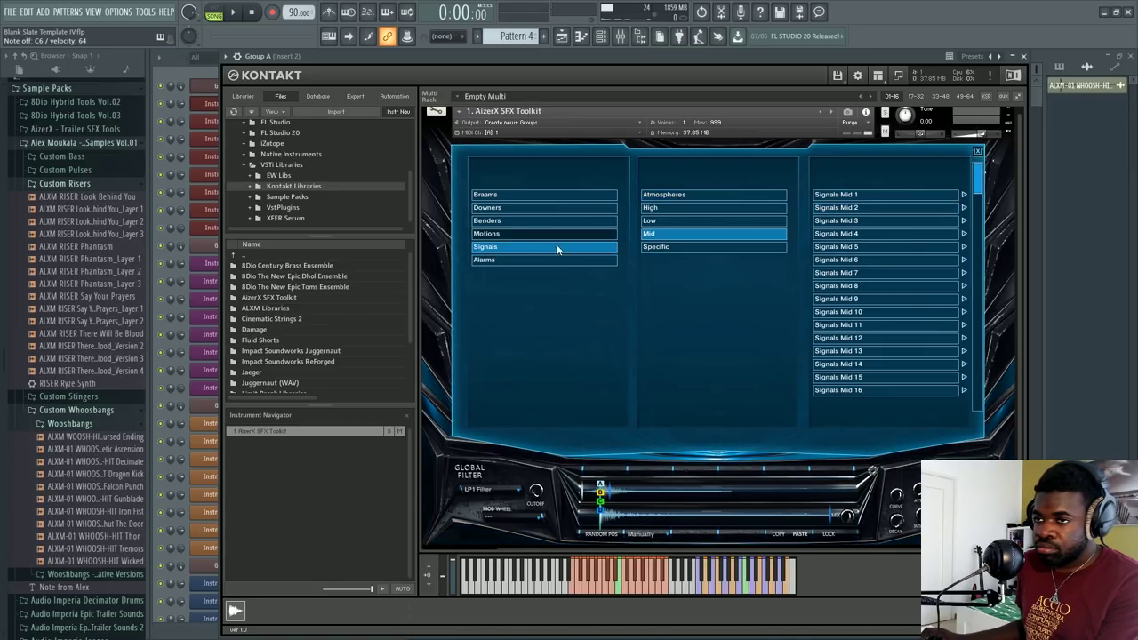
left_click(688, 196)
left_click(692, 208)
left_click(694, 223)
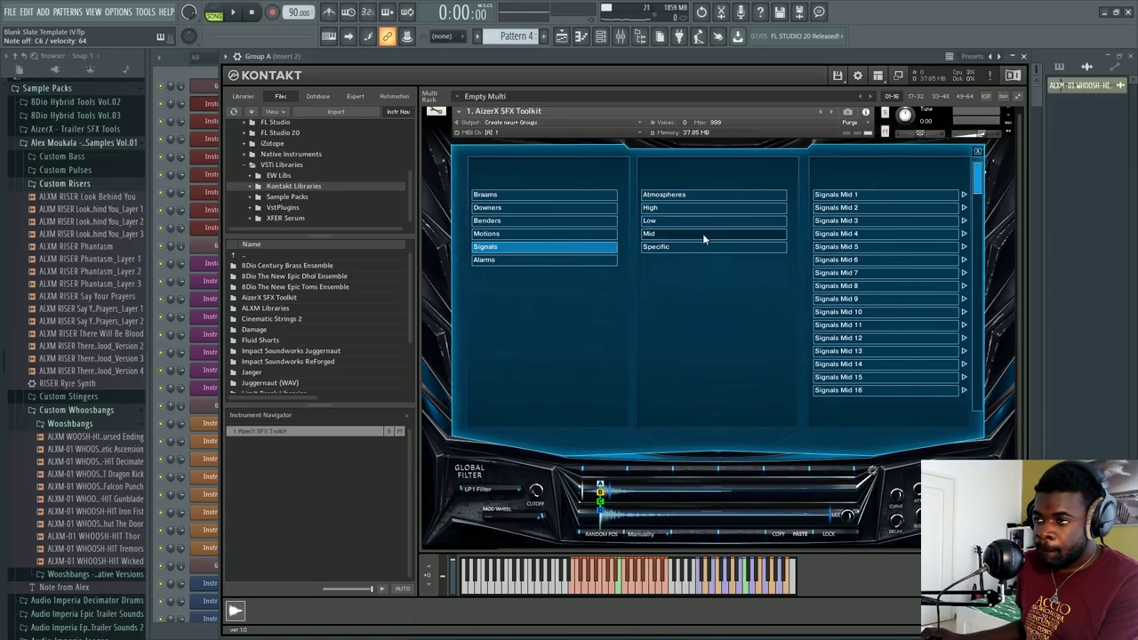
left_click(704, 247)
left_click(880, 221)
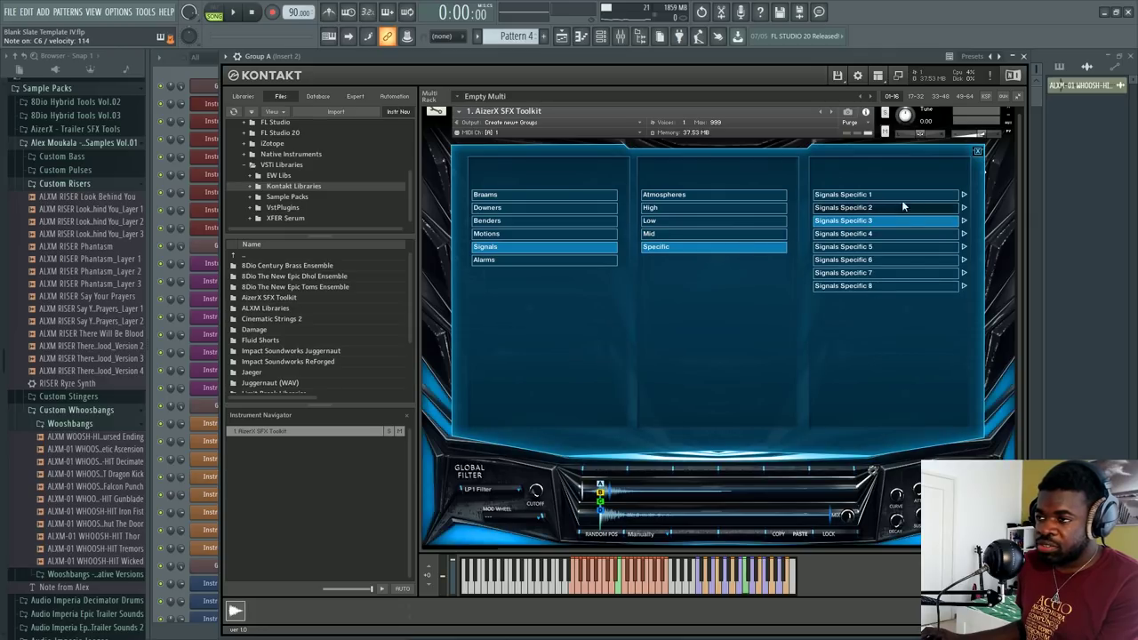
left_click(979, 151)
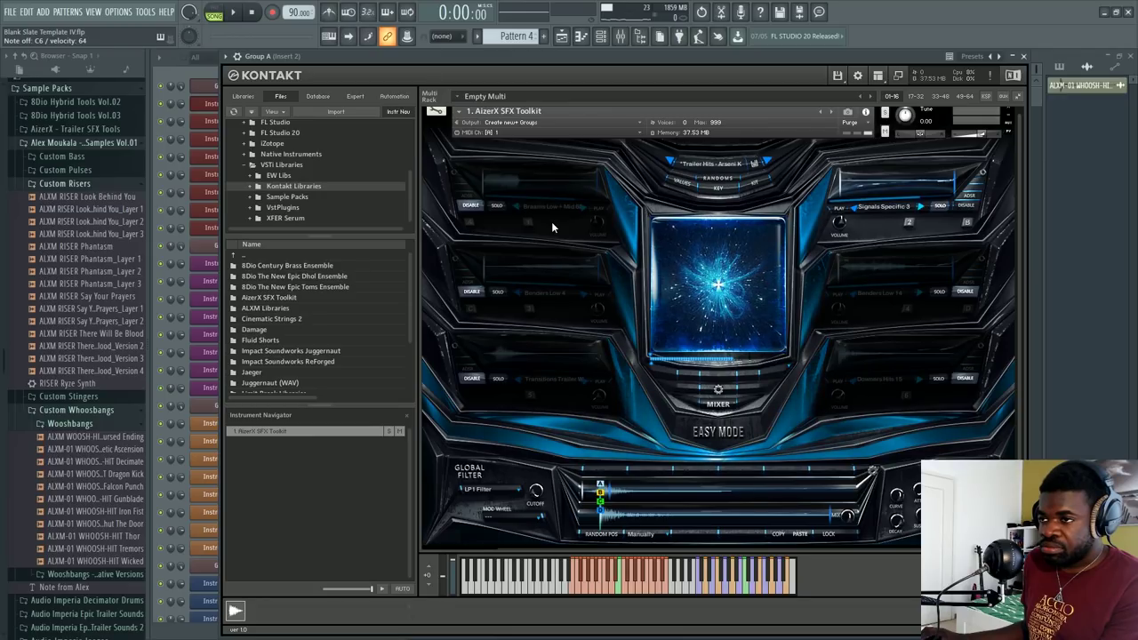
Browse the KF Presets categories from Braams to Whooshes and load the first preset in the Hits category
left_click(722, 172)
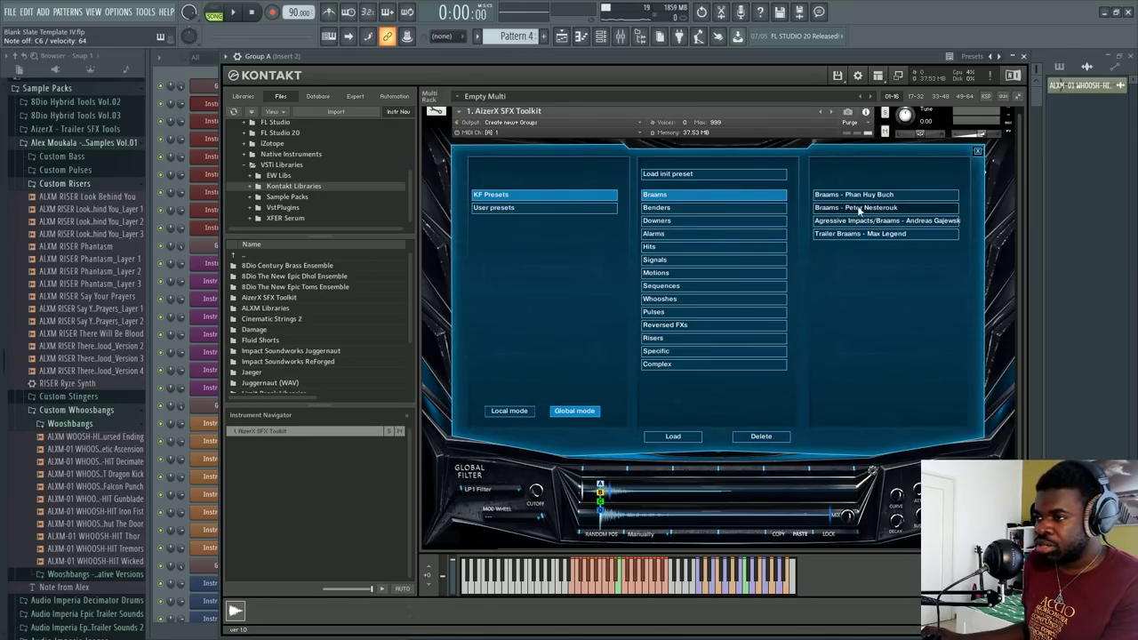
left_click(712, 221)
left_click(716, 246)
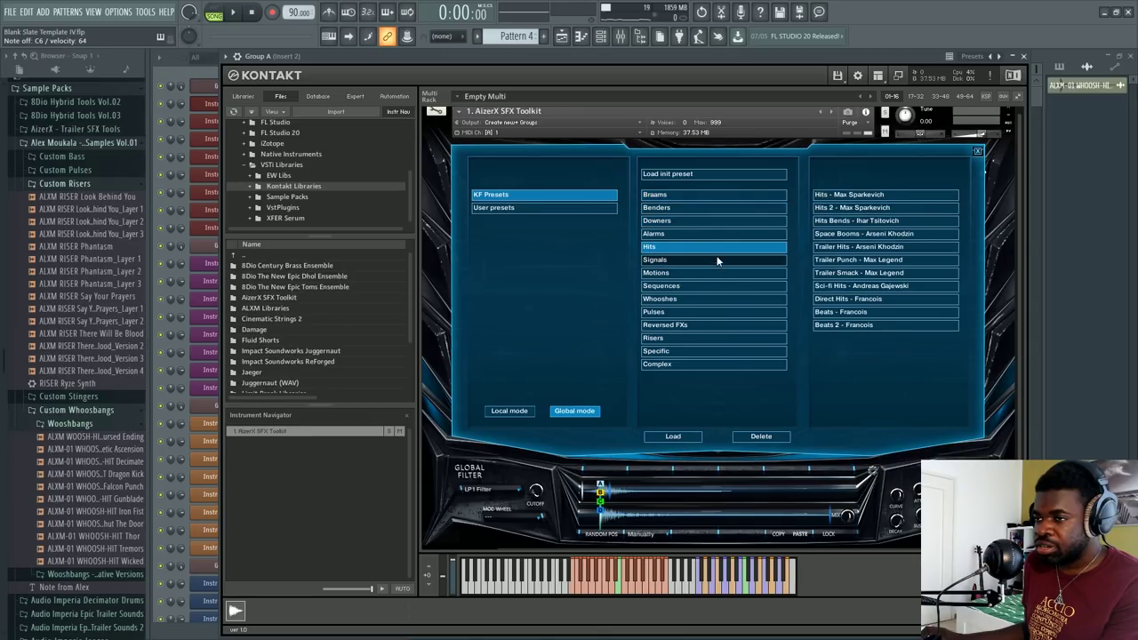
left_click(719, 259)
left_click(690, 273)
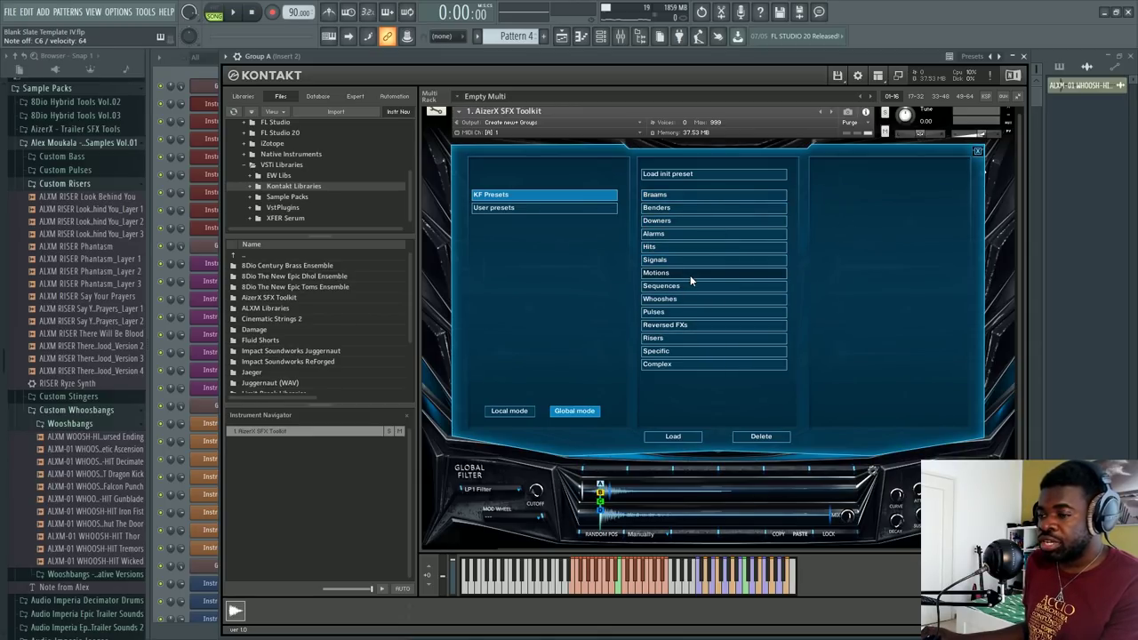
left_click(696, 286)
left_click(697, 300)
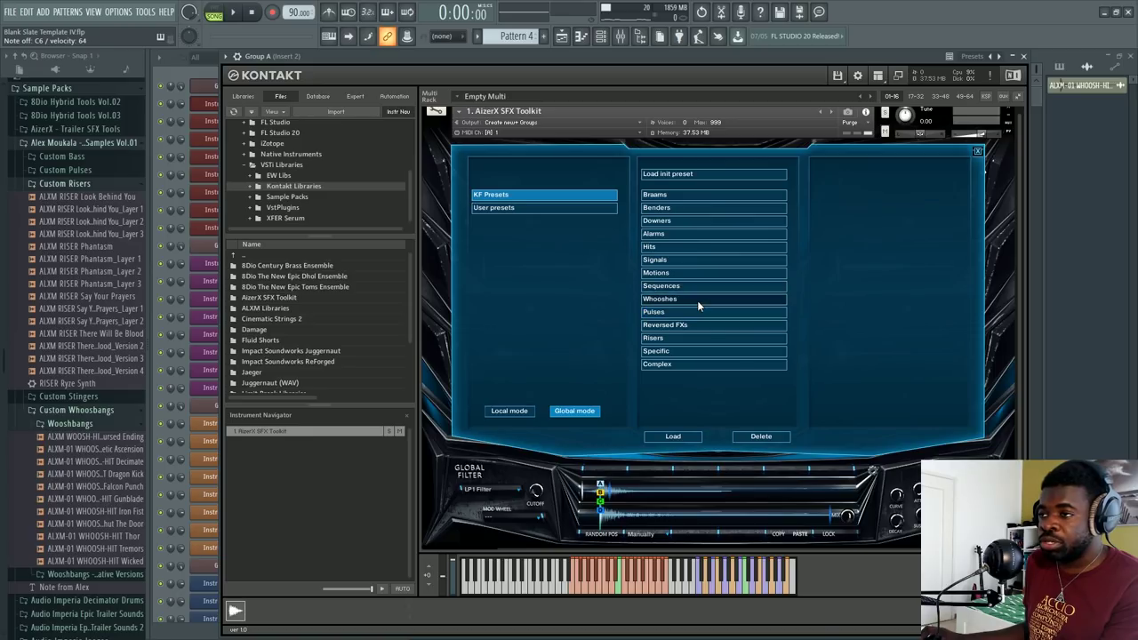
left_click(686, 247)
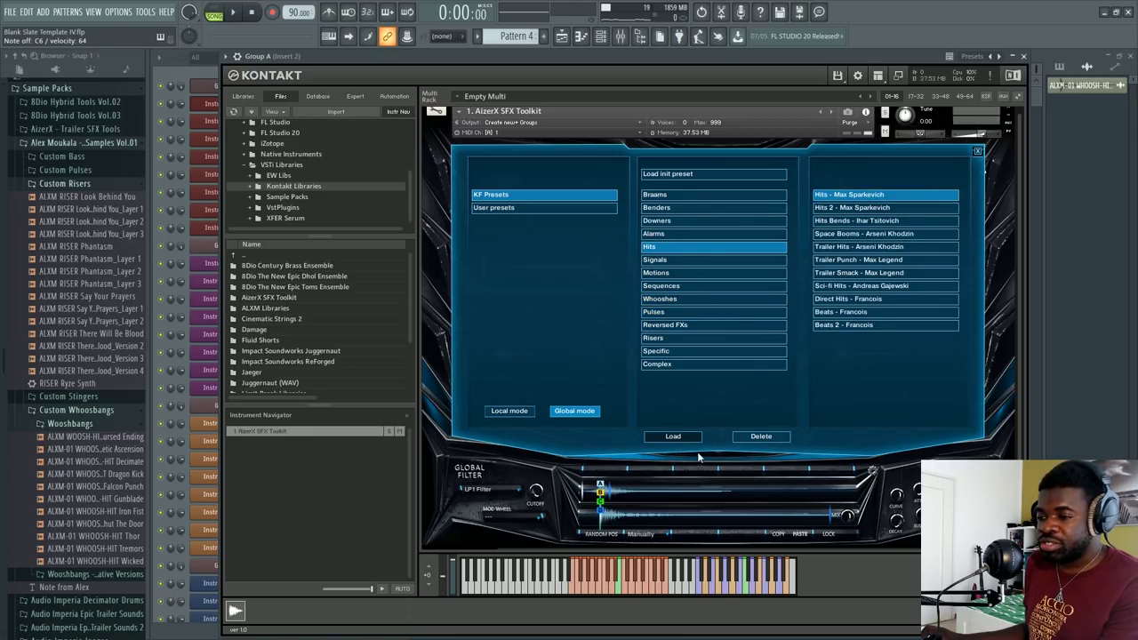
left_click(665, 437)
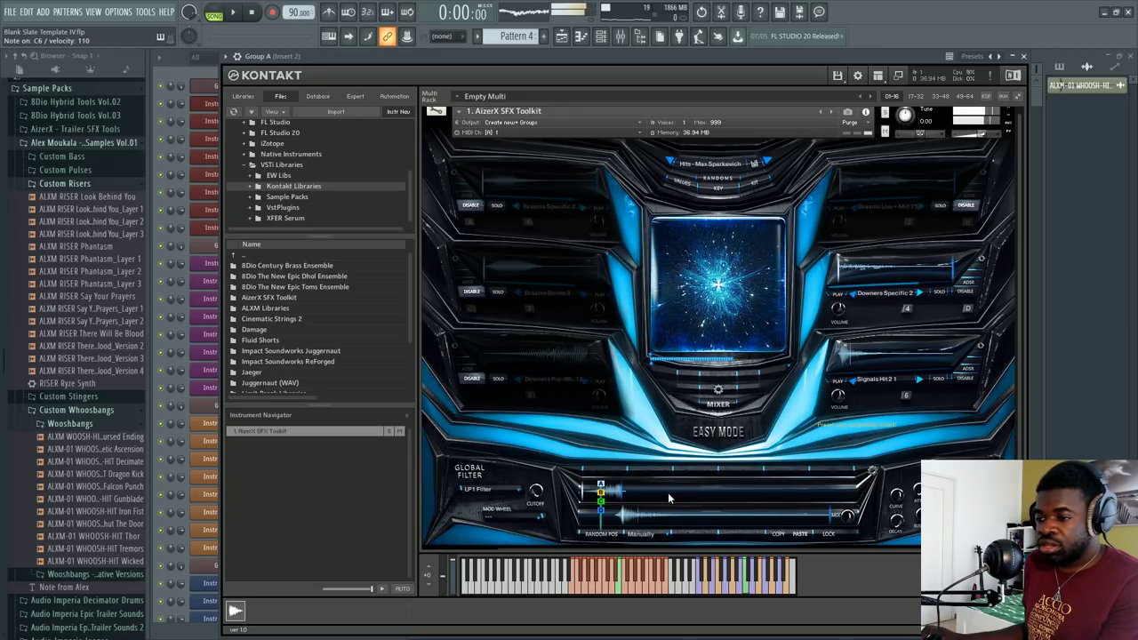
Randomize the loaded Hits preset's settings with the Randoms options and audition its sounds on different keys
left_click(691, 184)
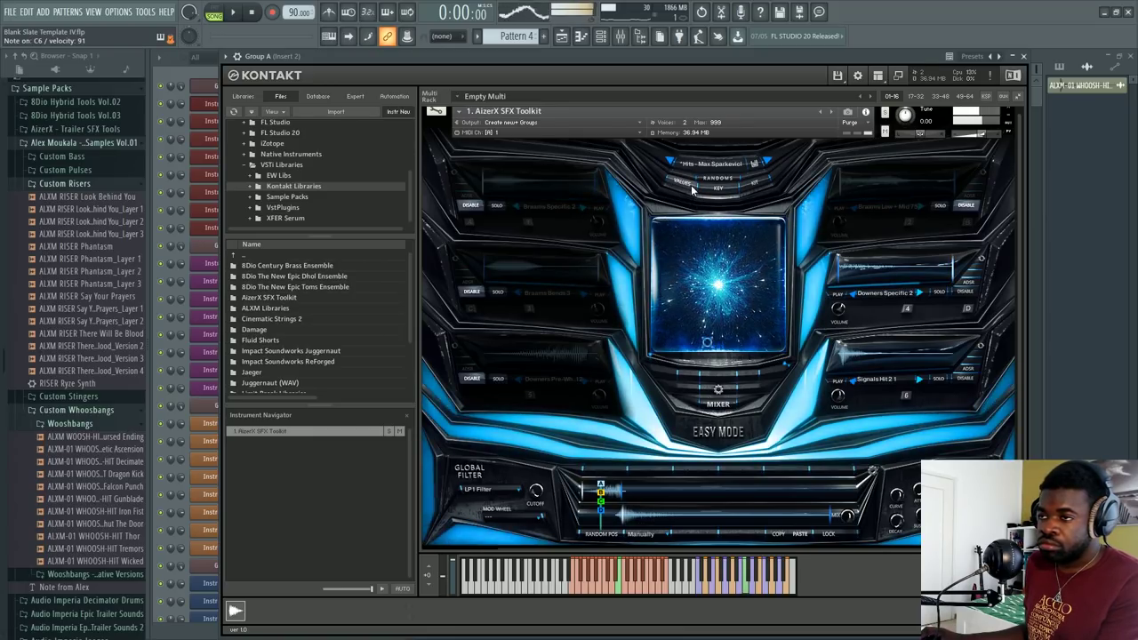
left_click(693, 191)
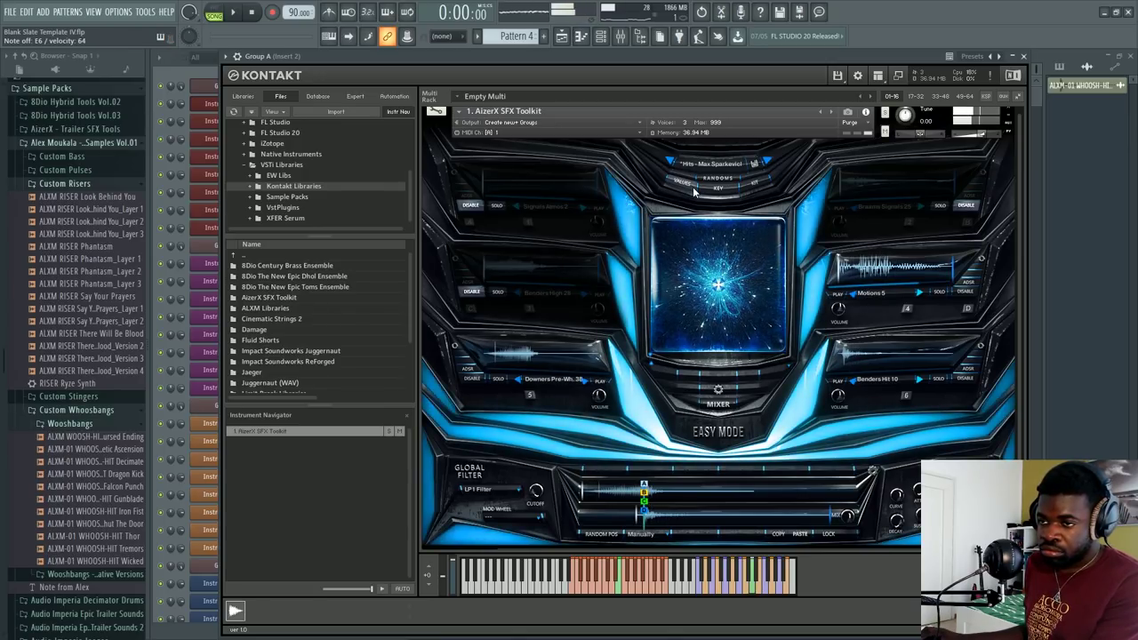
left_click(709, 187)
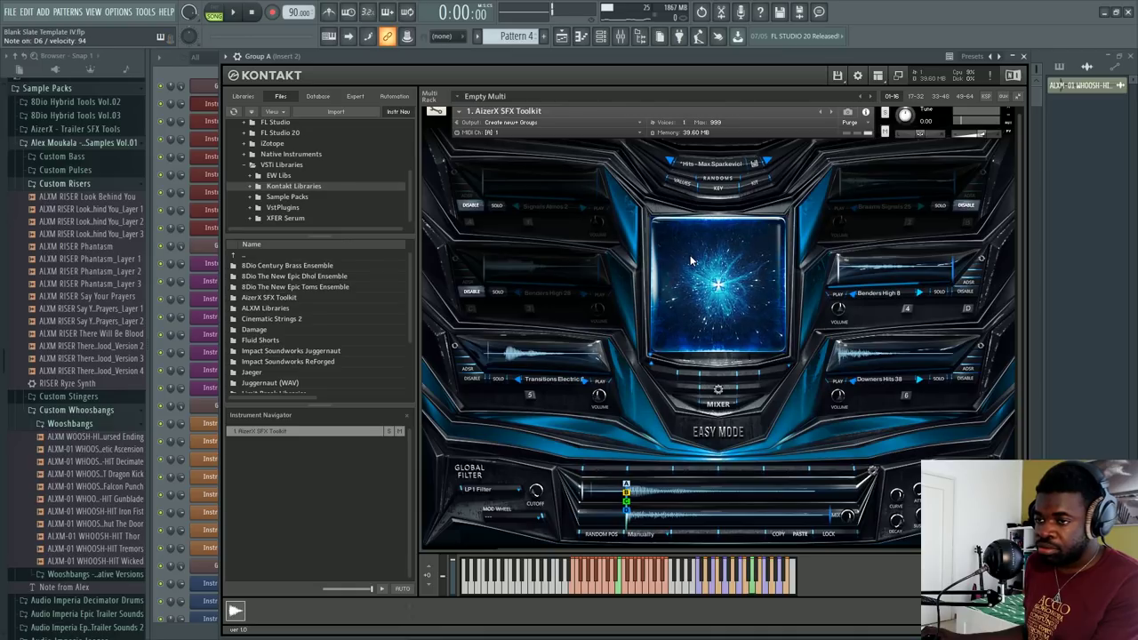
Enable the disabled third, first and second slots holding Benders High 28, Signals Atmos 2 and a Braams Signals sound
left_click(478, 294)
left_click(471, 205)
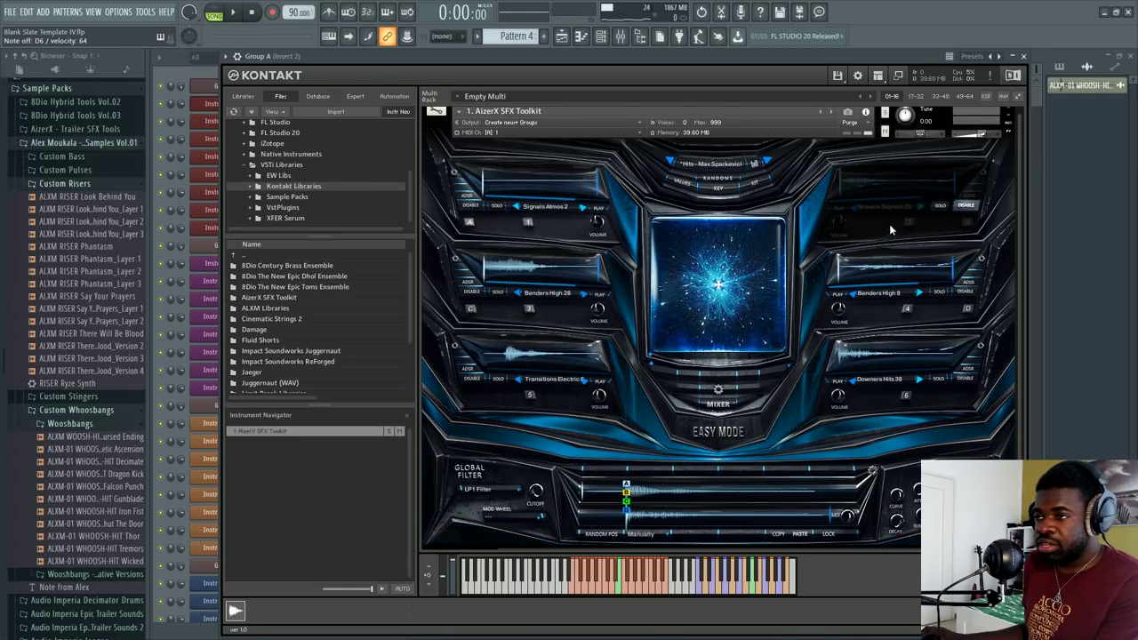
left_click(967, 206)
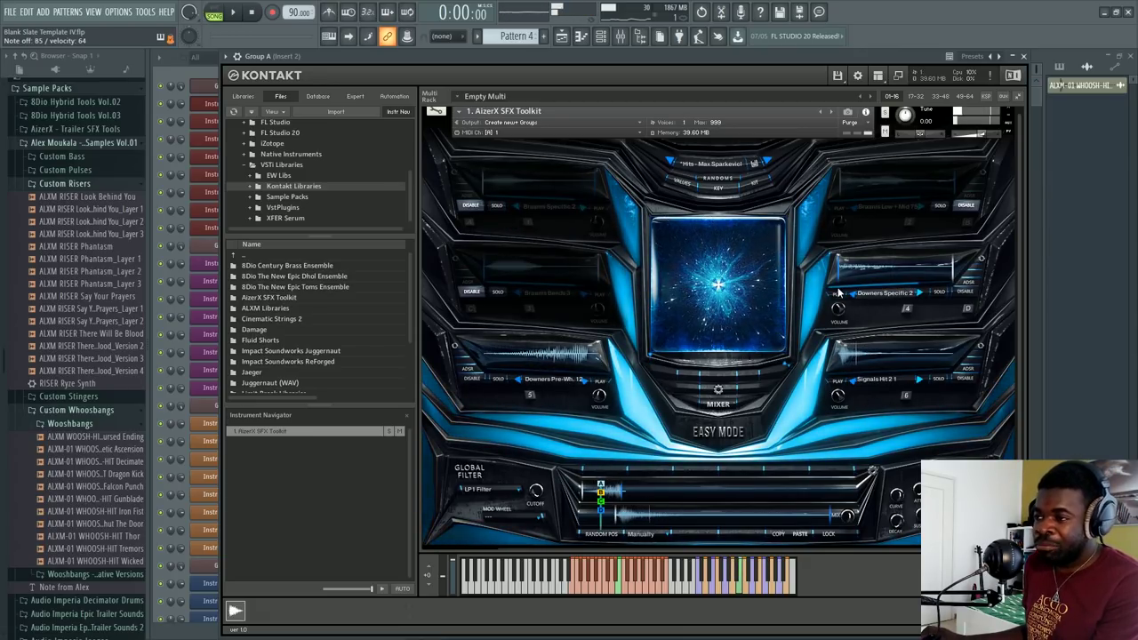
Audition key B5 and enable its disabled Braams Bends 3, Braams Specific 2 and Braams Low + Mid slots
left_click(498, 292)
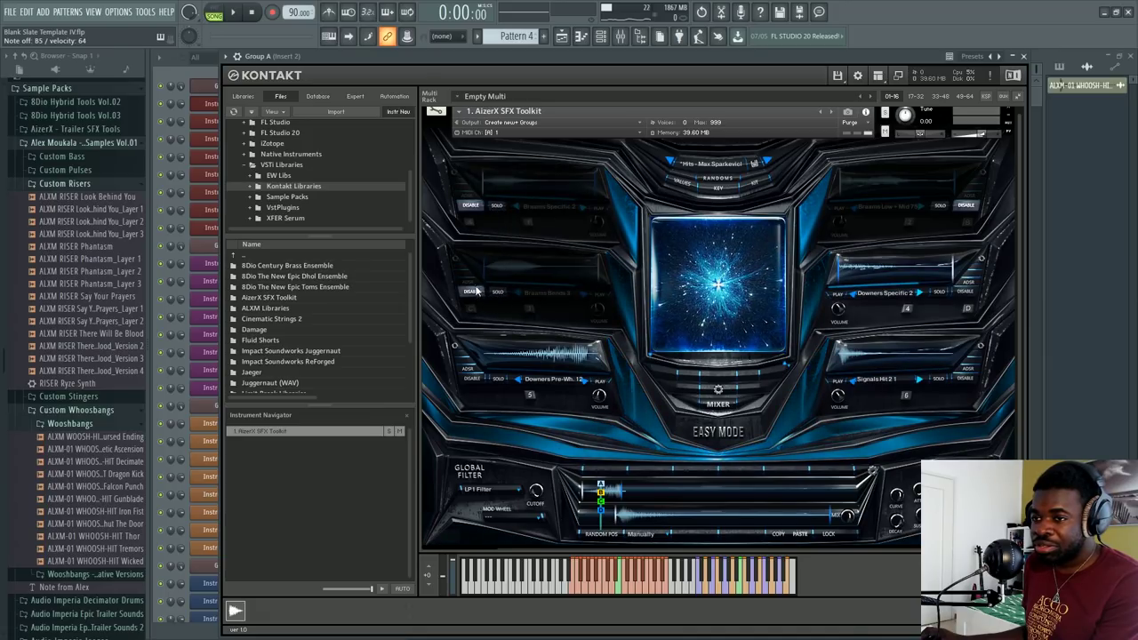
left_click(472, 292)
left_click(472, 205)
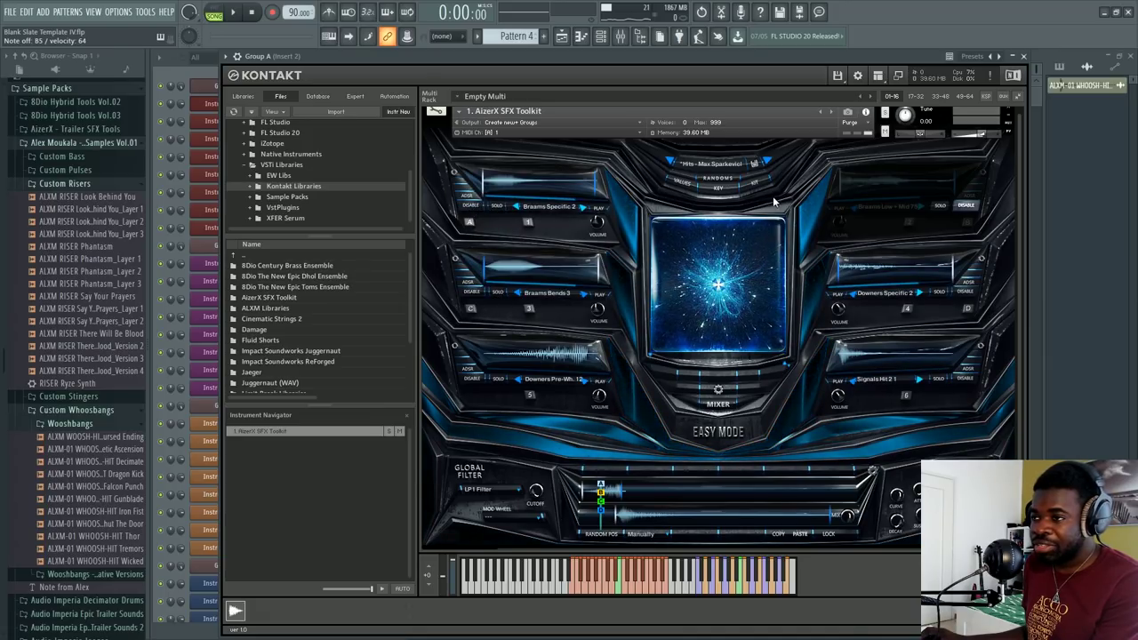
left_click(962, 207)
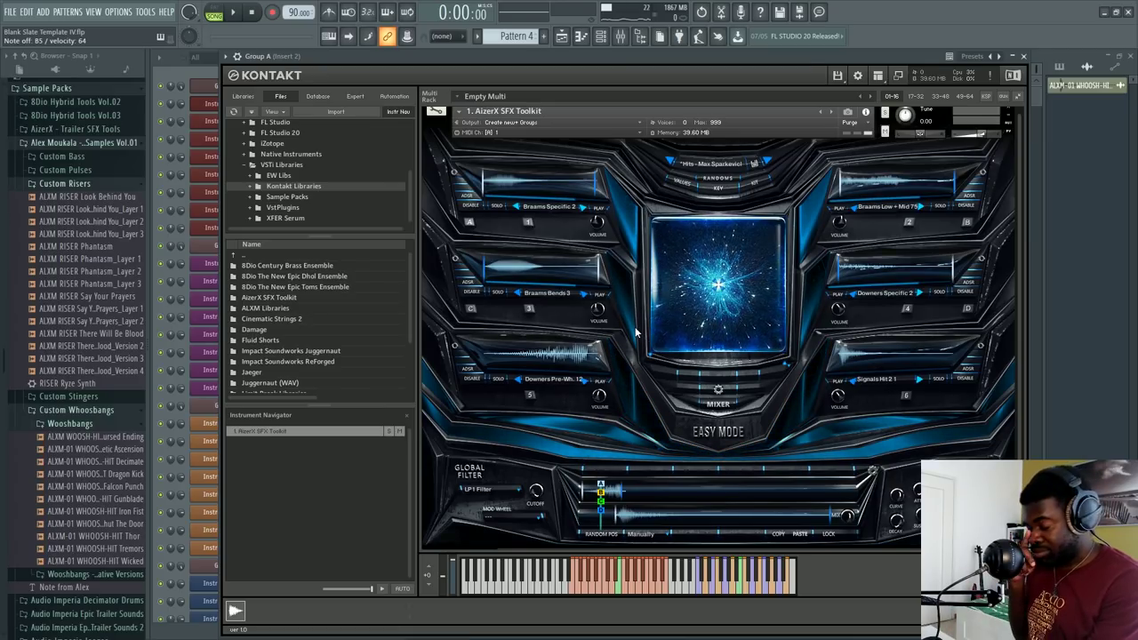
Switch the toolkit from Easy Mode to Pro Mode and try adjusting the first slot's tuning
left_click(719, 433)
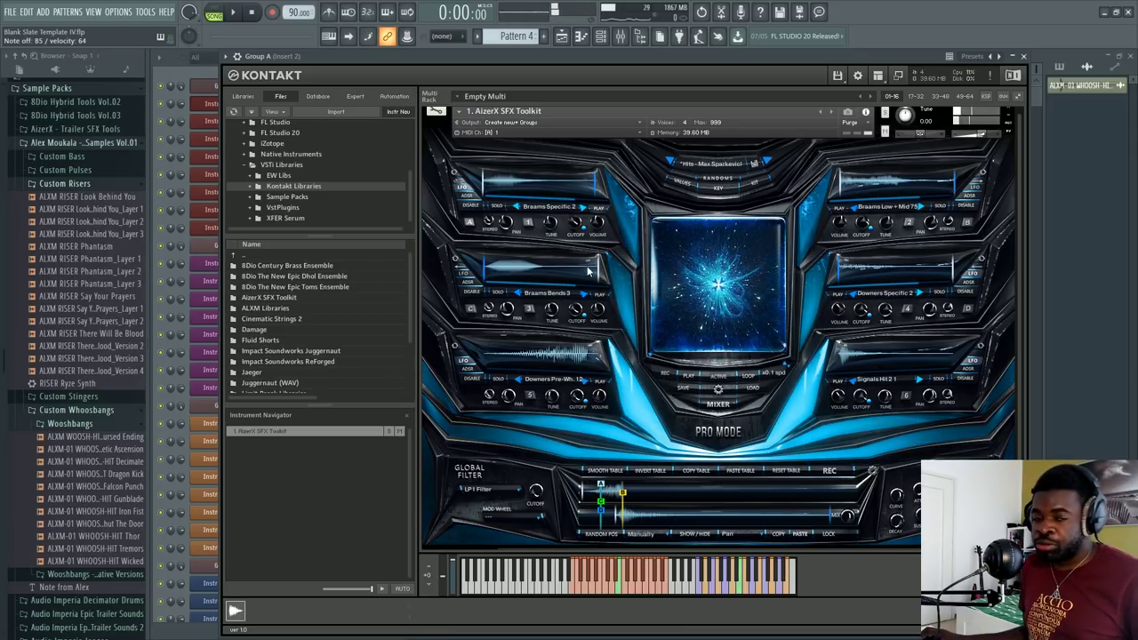
left_click_drag(557, 212, 558, 189)
scroll(523, 216, "up", 4)
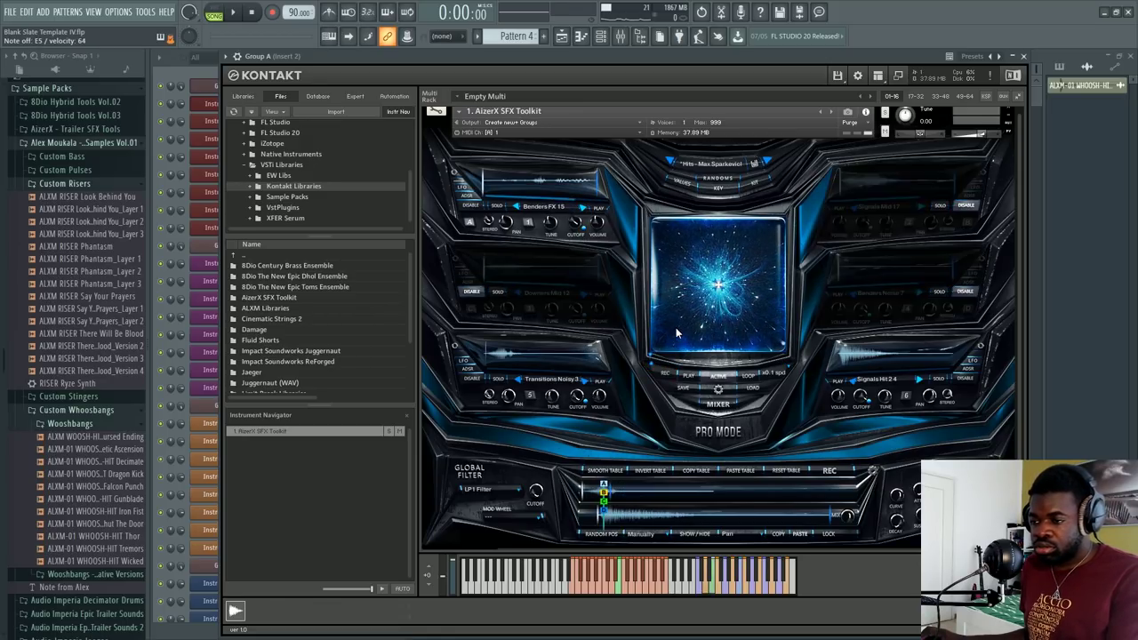
Record a movement of the central XY pad while playing a key, and stop the recording
left_click(676, 329)
left_click(666, 376)
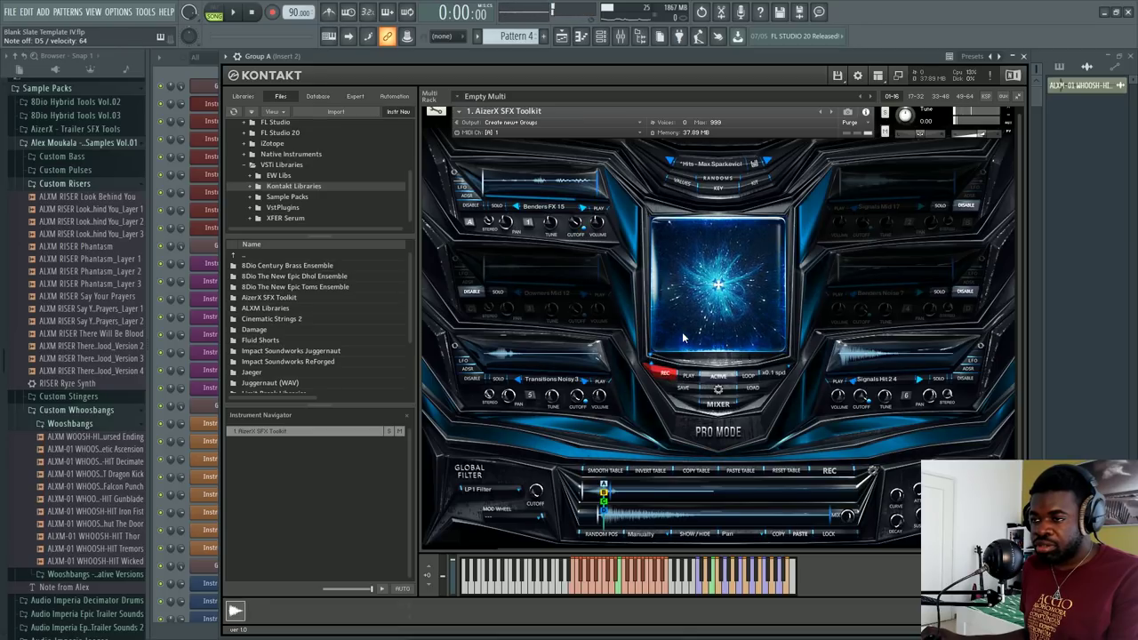
left_click(665, 374)
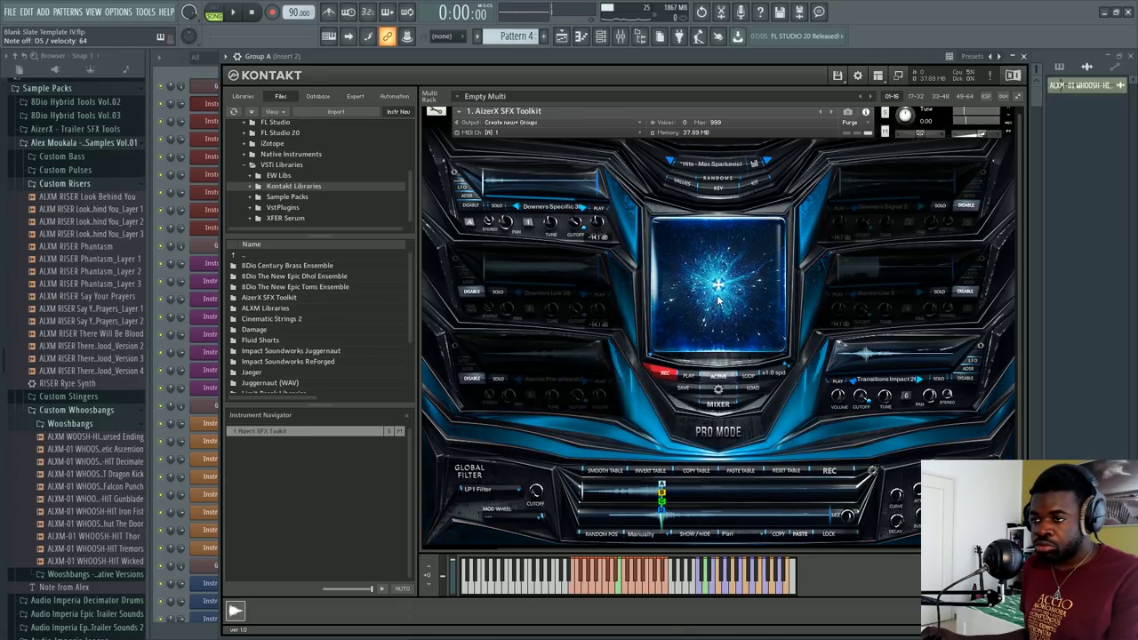
left_click_drag(669, 313, 681, 295)
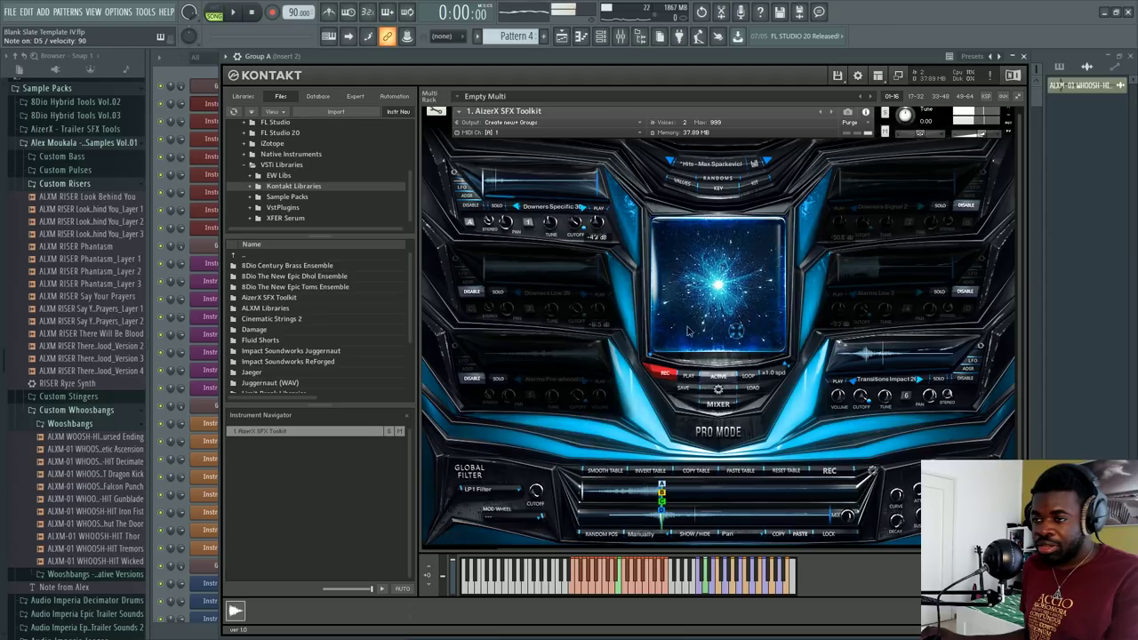
left_click(665, 375)
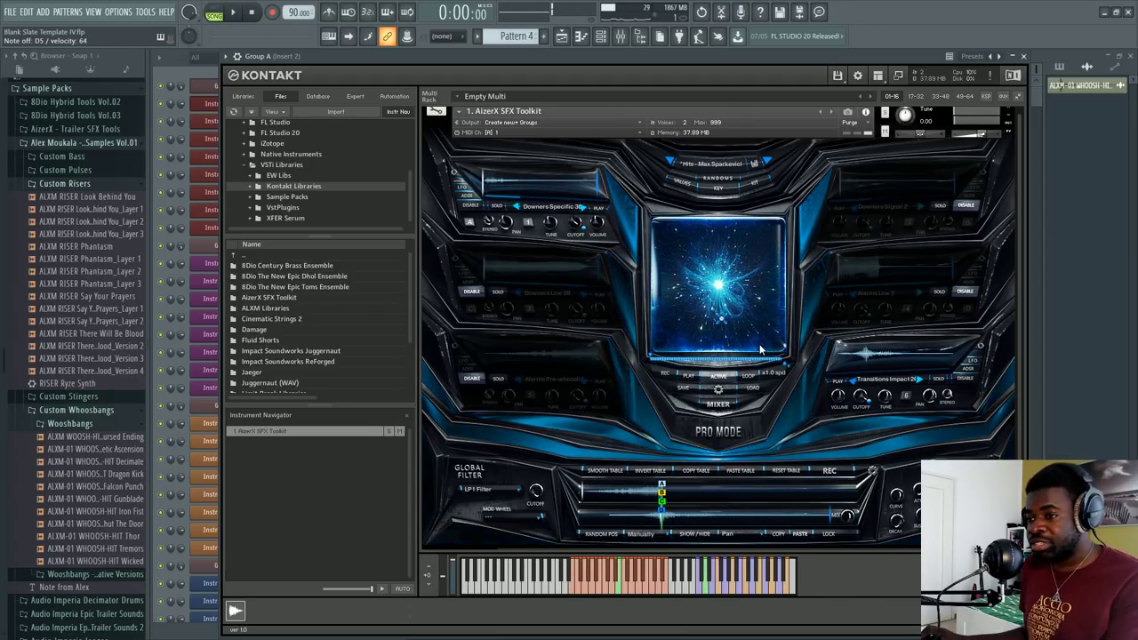
Look over the XY pad's axis and Toughness settings and the mixer's effect slots and channels, and return to the main view
left_click(719, 389)
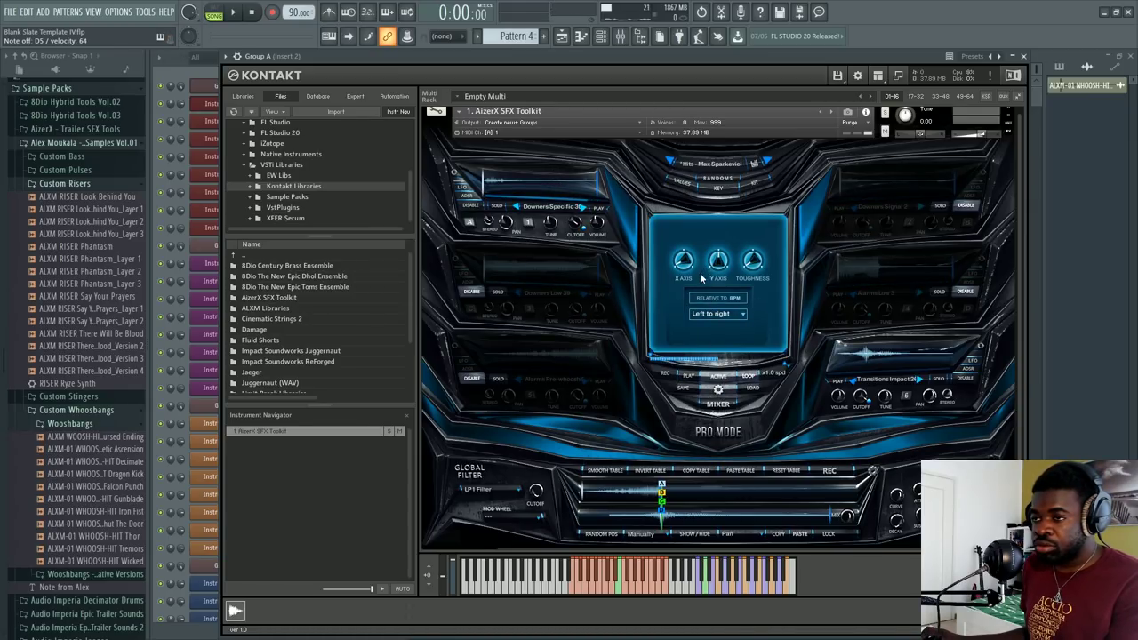
left_click(718, 404)
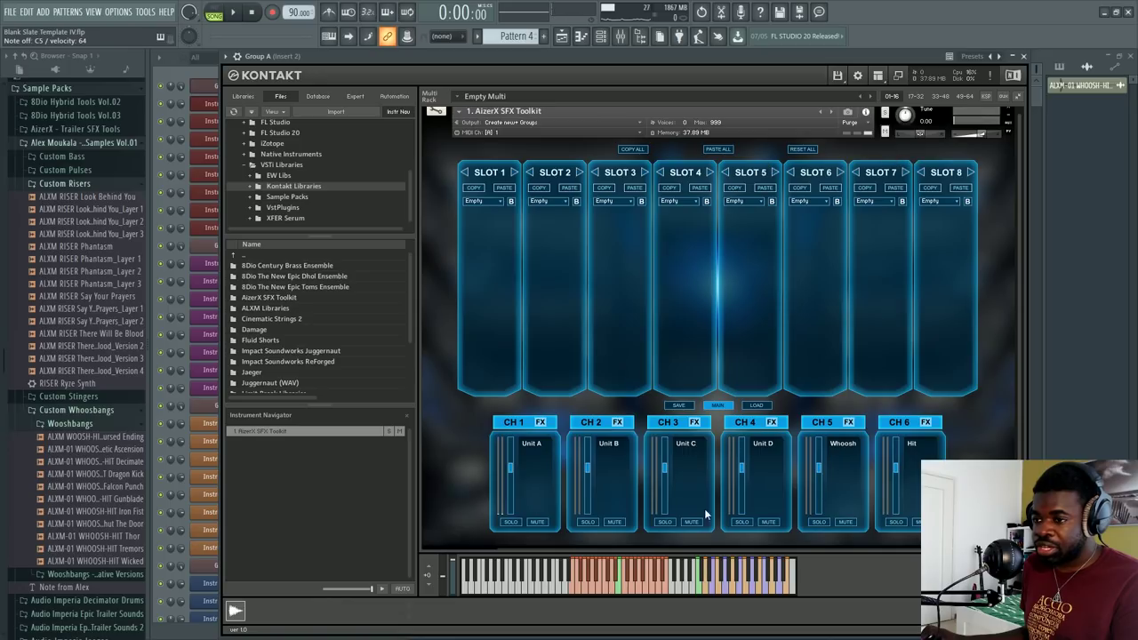
scroll(744, 317, "down", 3)
scroll(702, 251, "up", 3)
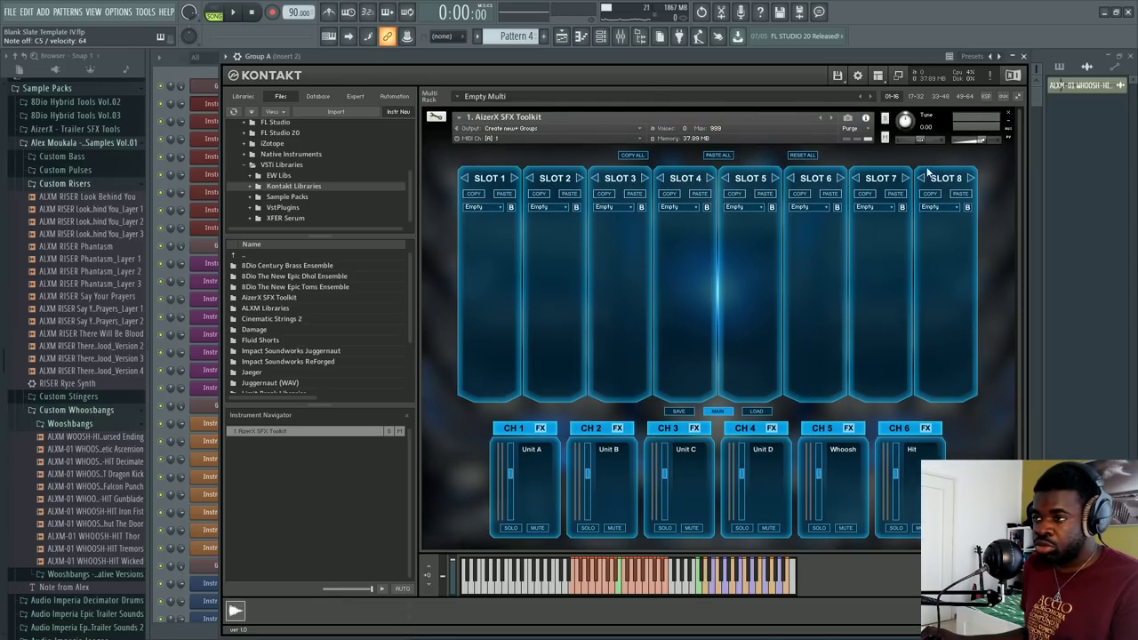
scroll(651, 364, "down", 1)
left_click(718, 351)
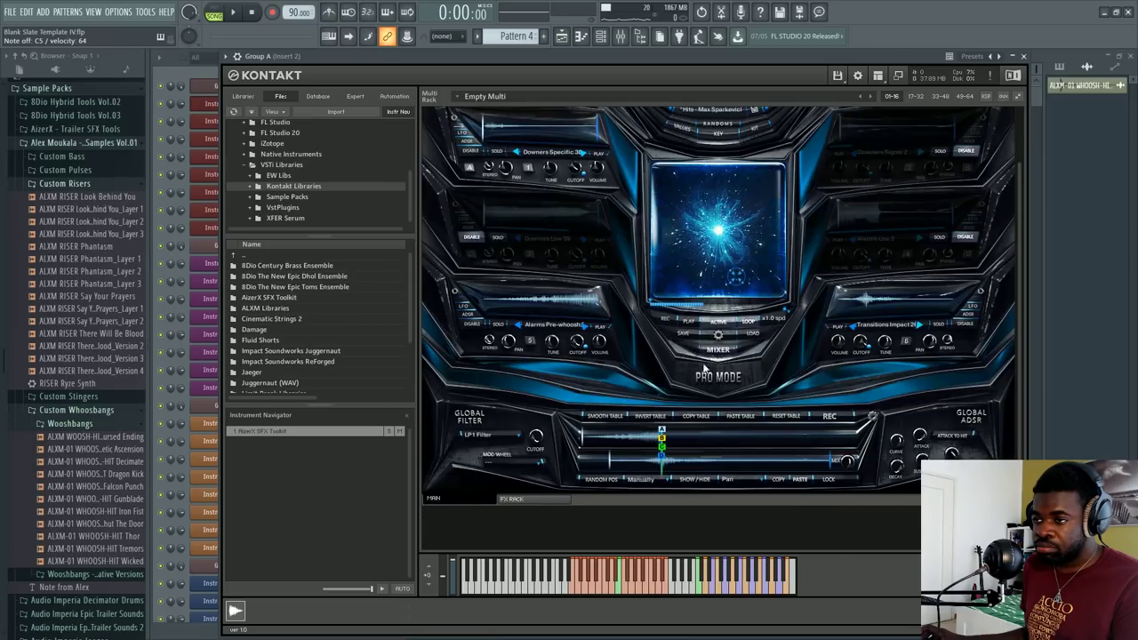
Load the Agressive Impacts/Braams preset from the Braams category of KF Presets
scroll(718, 351, "up", 1)
left_click(715, 184)
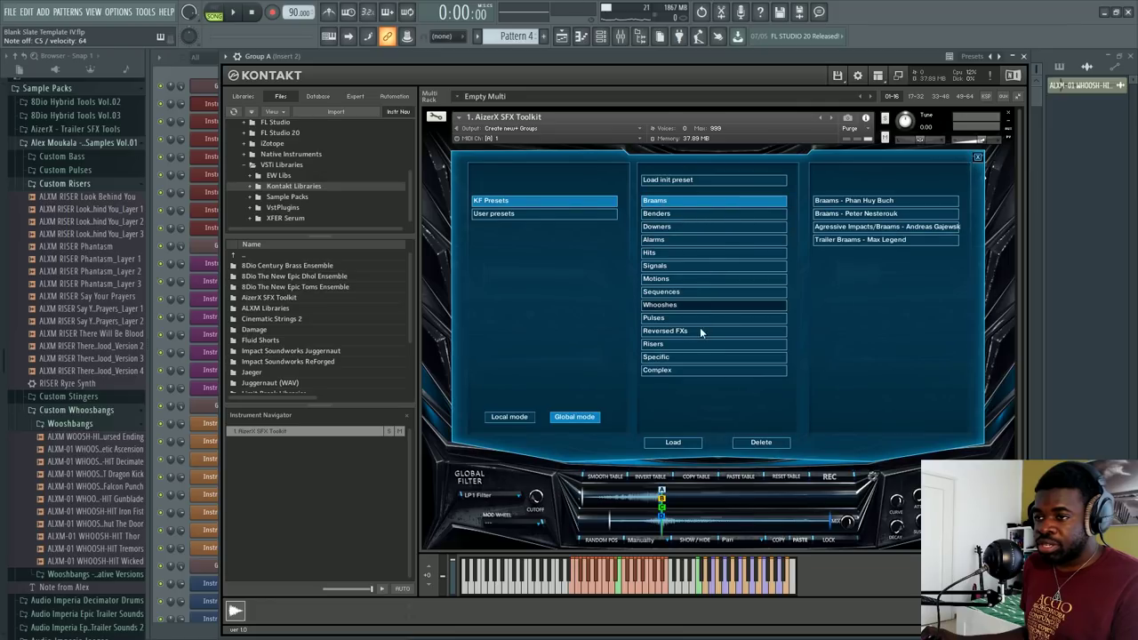
left_click(753, 203)
left_click(865, 228)
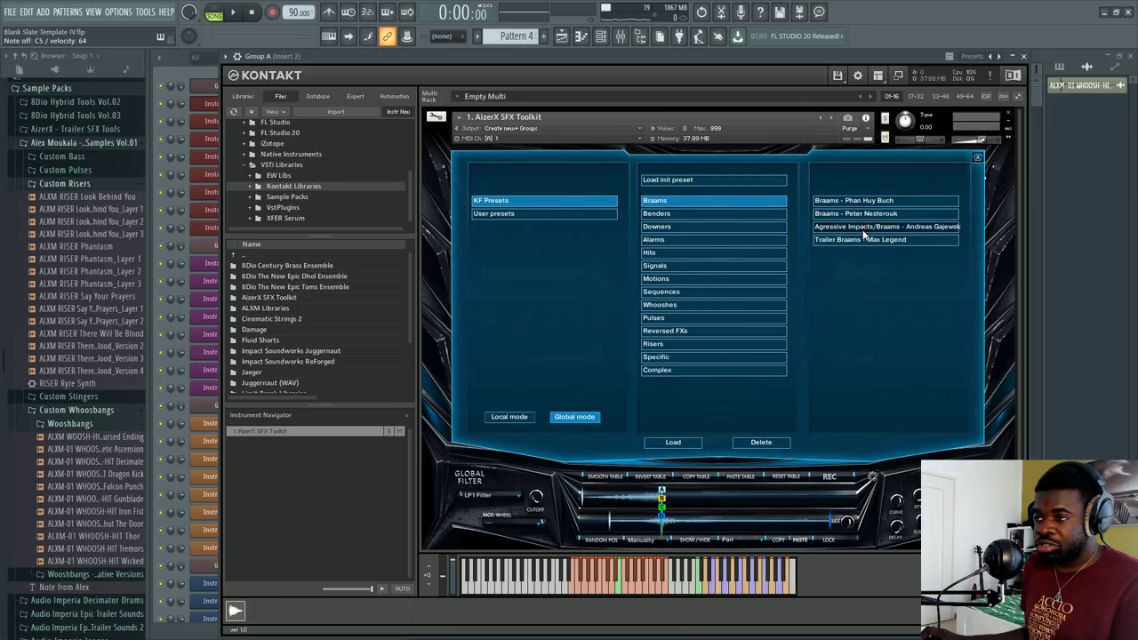
left_click(758, 445)
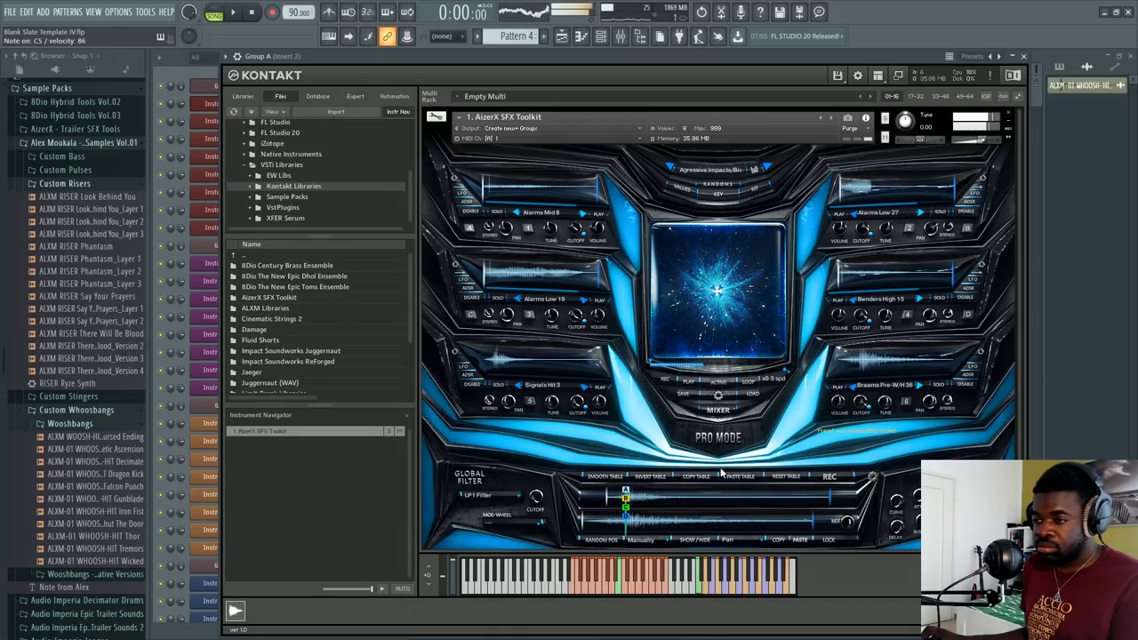
Add a Distortion effect to slot 1 of the toolkit's mixer and adjust its Drive while auditioning the sound
left_click(717, 438)
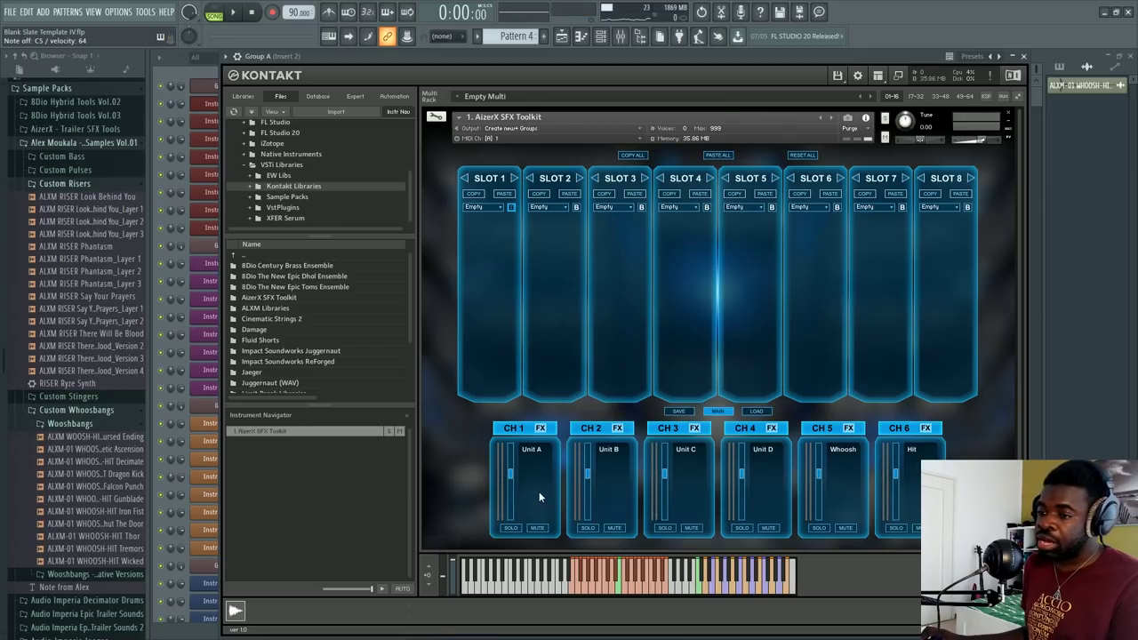
left_click(718, 411)
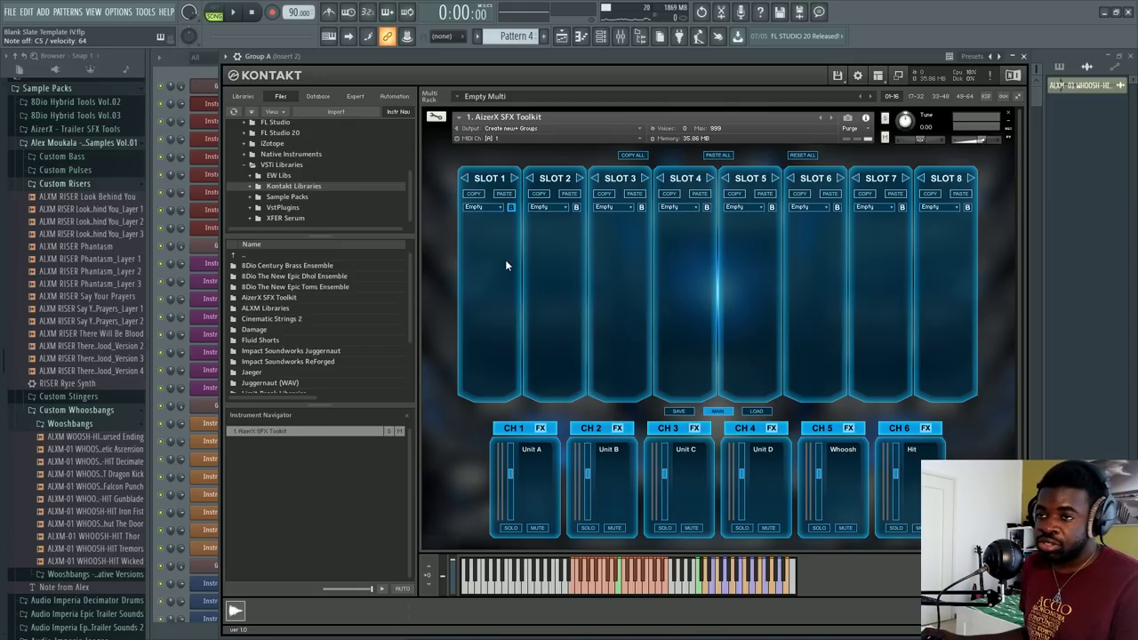
left_click(497, 208)
left_click(537, 266)
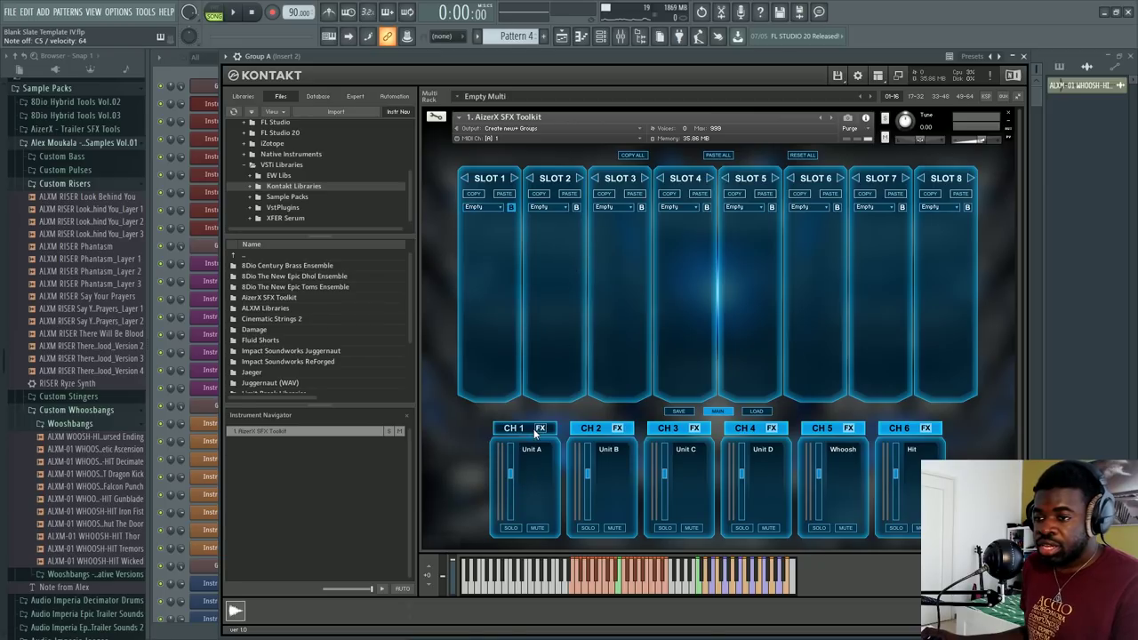
left_click(482, 211)
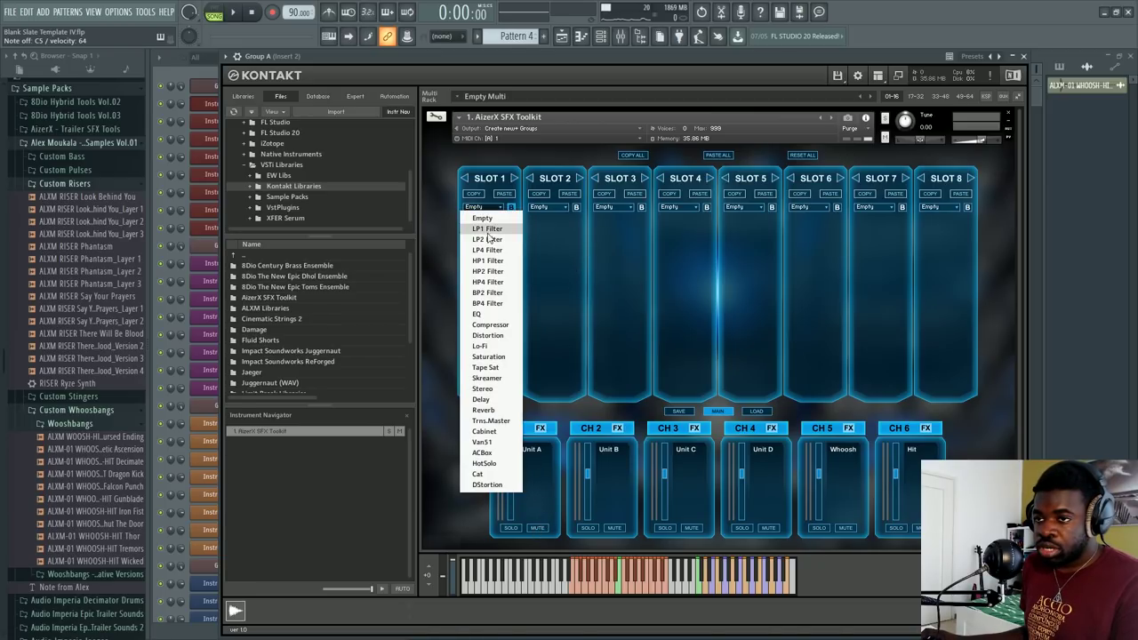
left_click(487, 336)
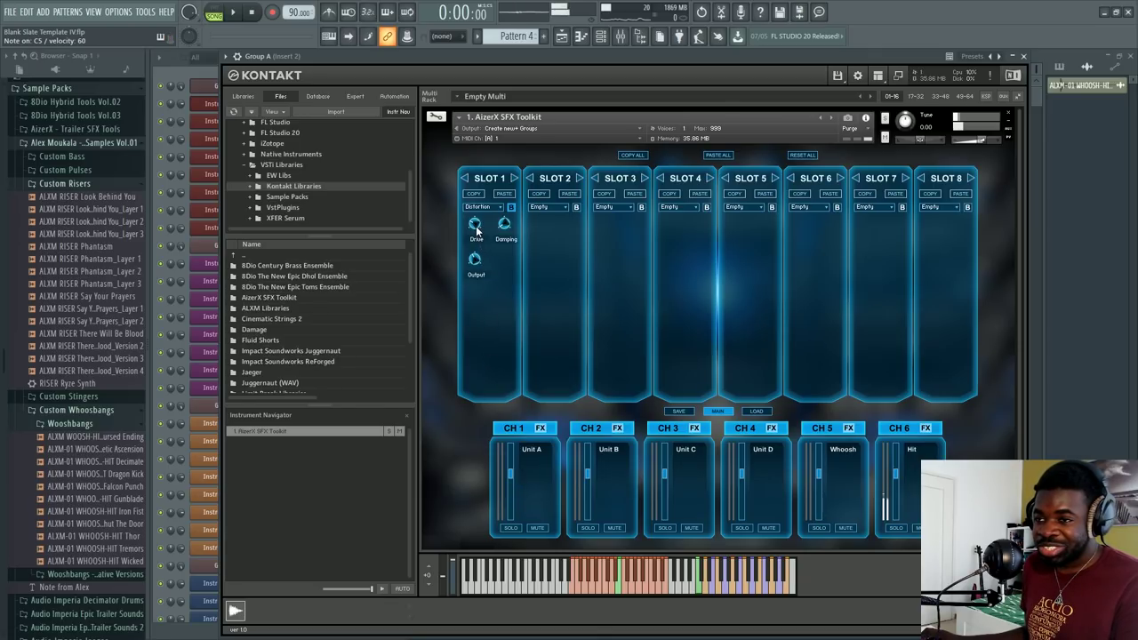
mouse_move(476, 230)
left_mouse_down()
mouse_move(487, 179)
mouse_move(476, 258)
mouse_move(485, 212)
mouse_move(486, 235)
left_mouse_up()
left_click(498, 208)
left_click(557, 256)
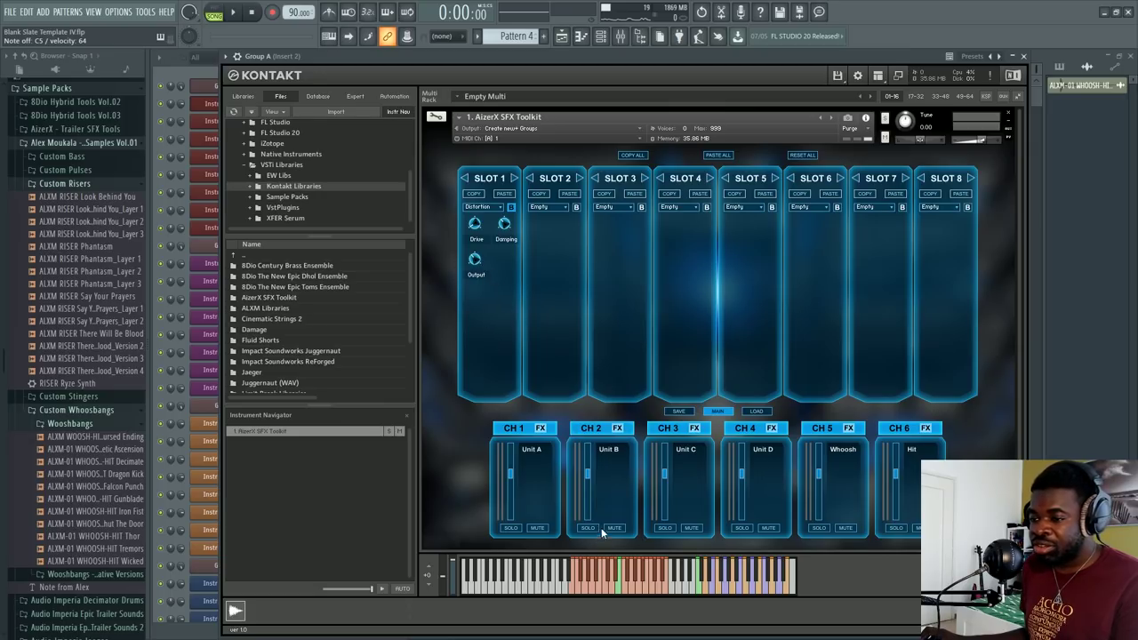
Move the Distortion effect from slot 1 to slot 2 of the effects chain
left_click(485, 207)
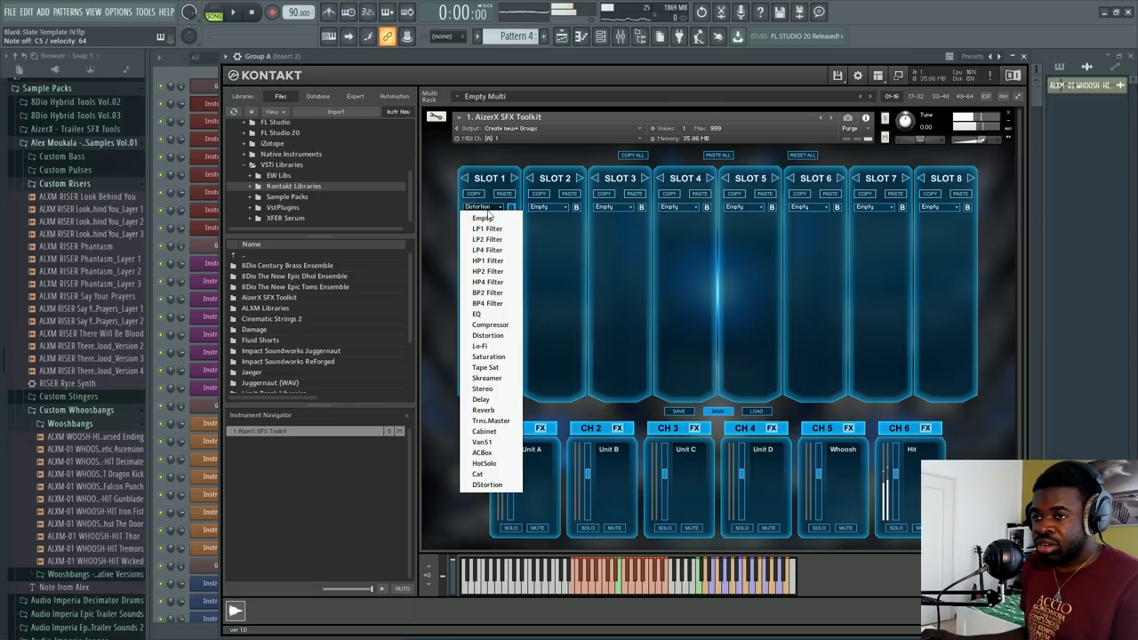
left_click(512, 182)
left_click(513, 180)
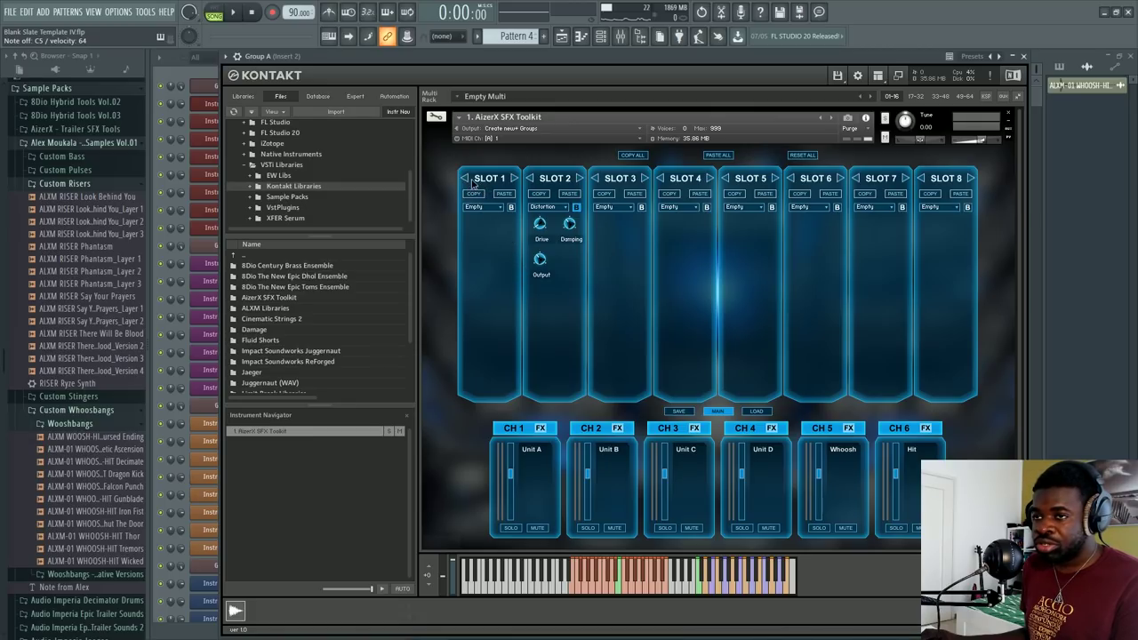
Replace the Distortion in slot 2 with an EQ and return to the toolkit's main view
left_click(568, 208)
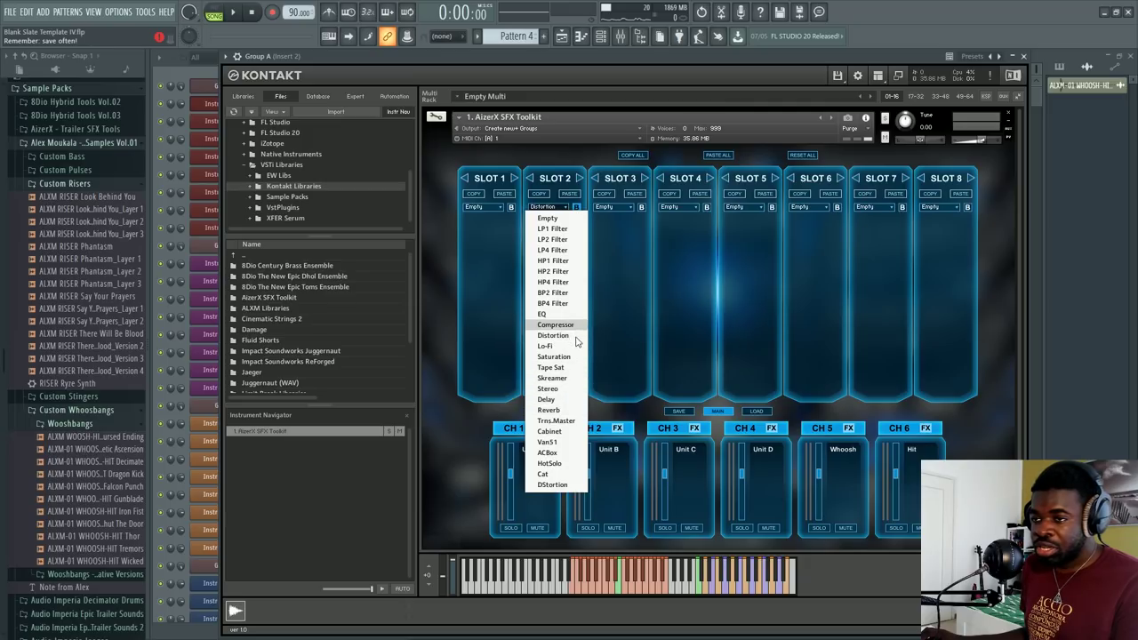
left_click(544, 314)
left_click(549, 212)
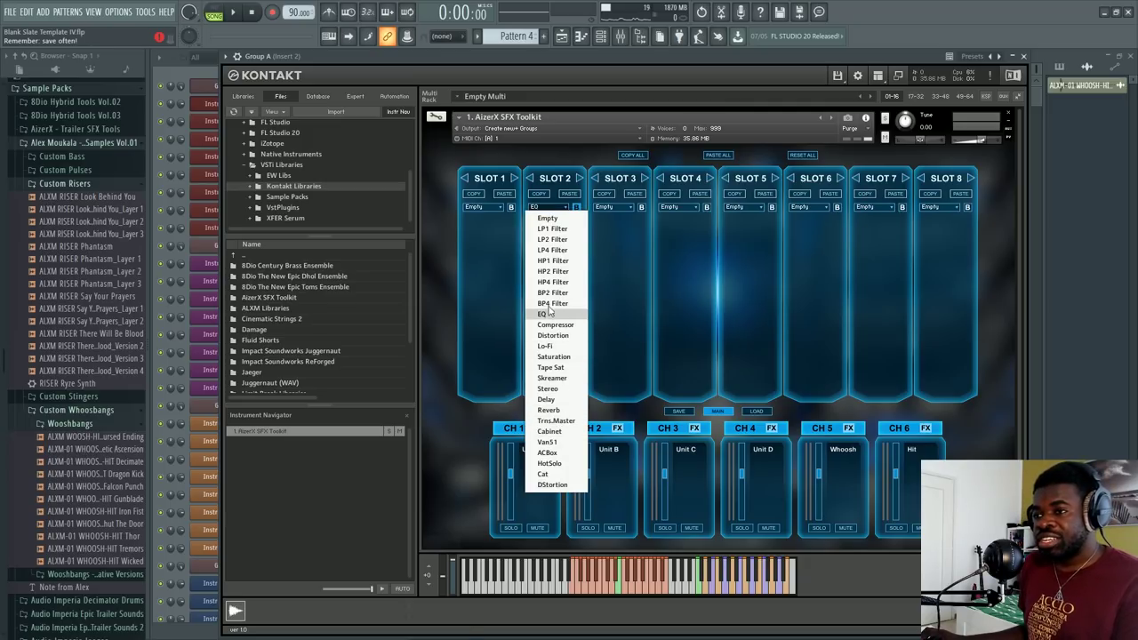
left_click(548, 314)
left_click(711, 411)
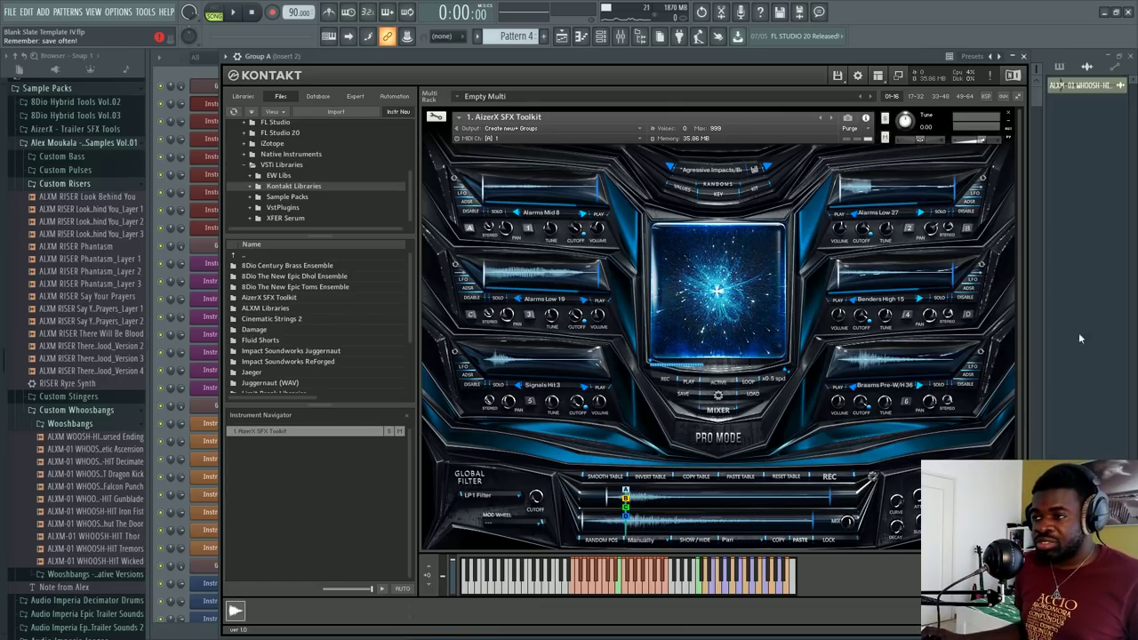
Go back to the playlist and place the Ascension, Falcon Punch and Wicked whoosh-hit samples on Tracks 2, 3 and 4
left_click(1051, 330)
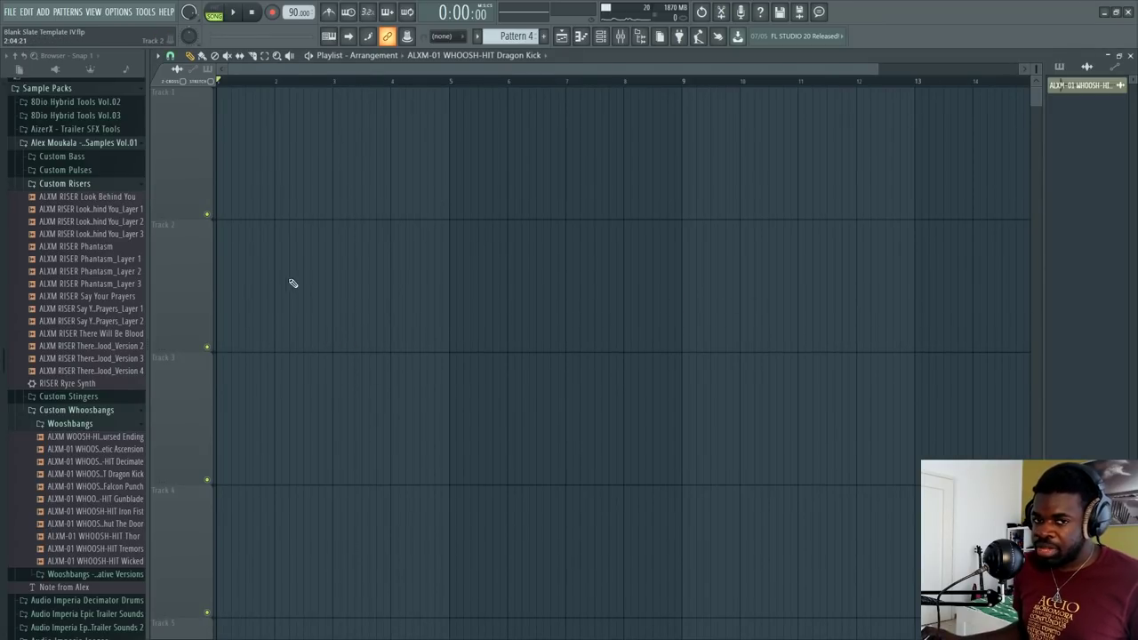
left_click(122, 200)
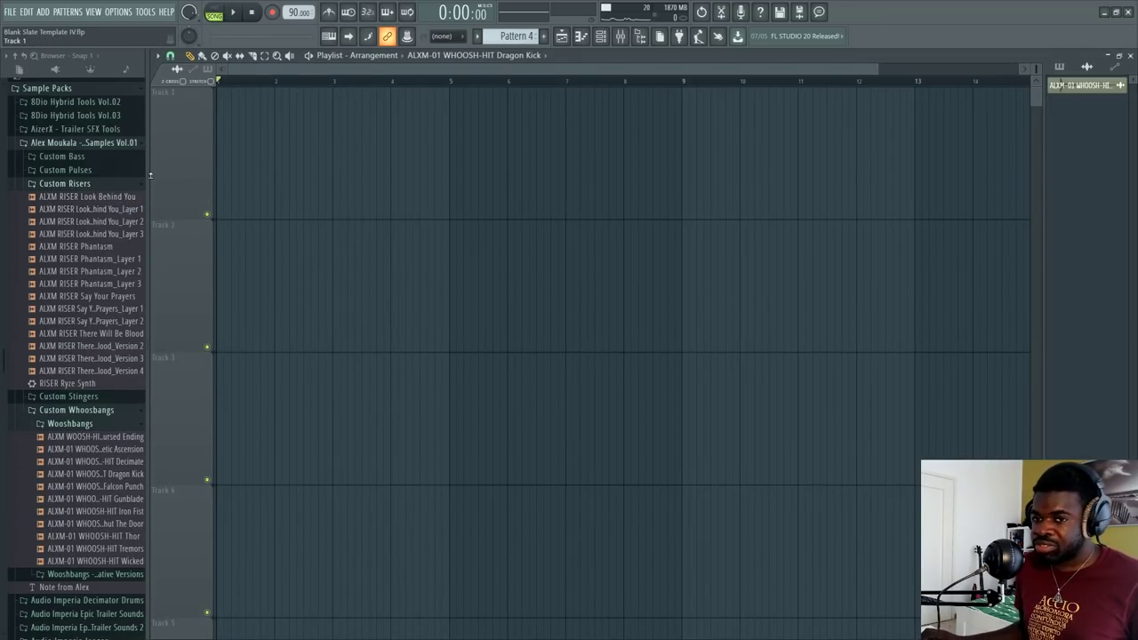
scroll(12, 355, "down", 5)
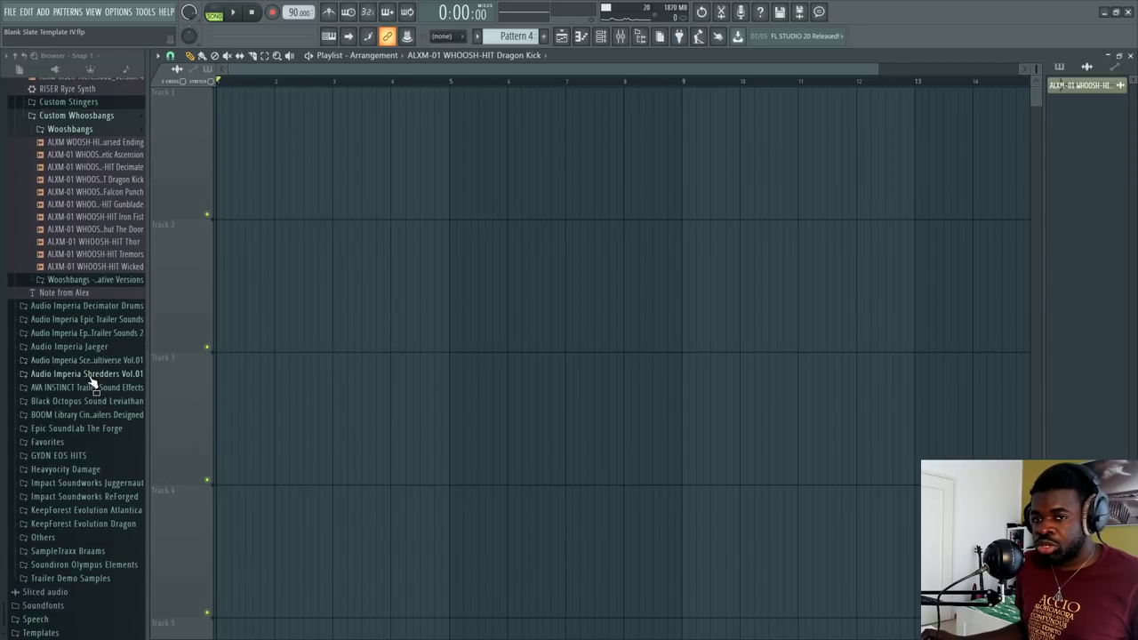
scroll(92, 381, "up", 4)
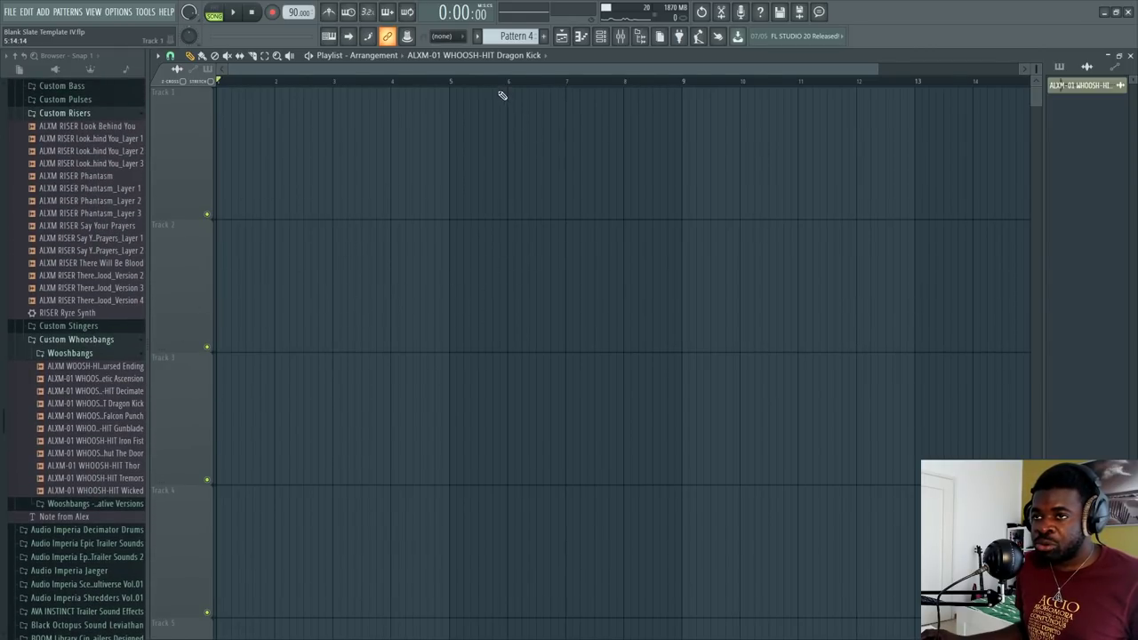
scroll(500, 73, "down", 3)
left_click_drag(119, 381, 284, 304)
left_click_drag(95, 415, 302, 400)
left_click_drag(96, 490, 287, 508)
left_click_drag(343, 438, 320, 439)
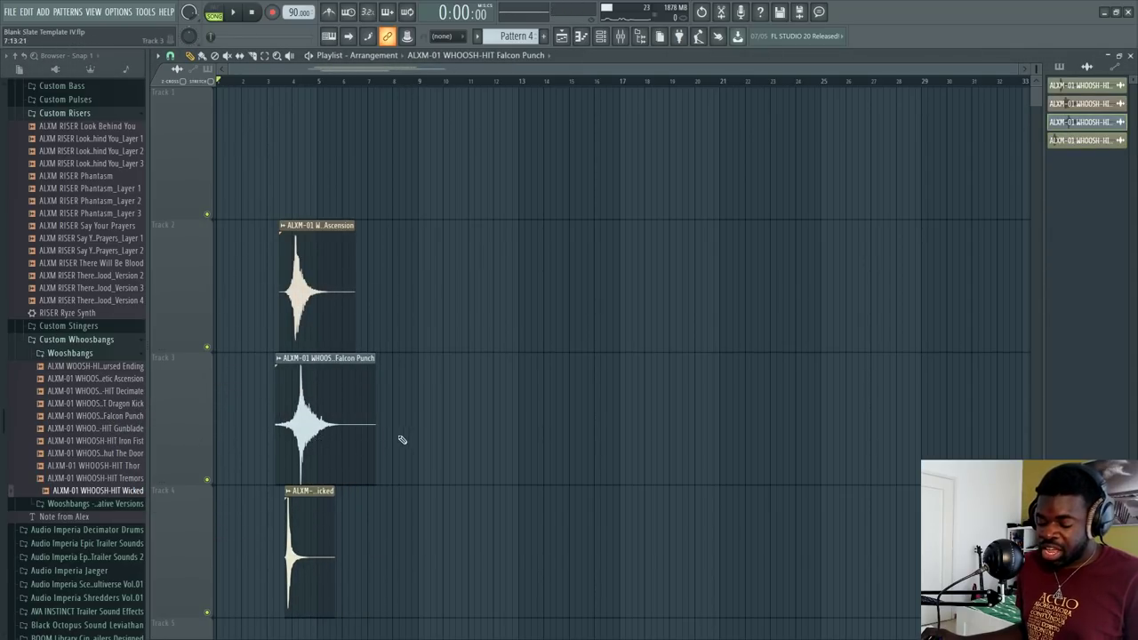
Delete the Ascension, Falcon Punch and Wicked clips from the playlist
key("F9")
key("F9")
right_click(325, 275)
right_click(324, 400)
right_click(320, 511)
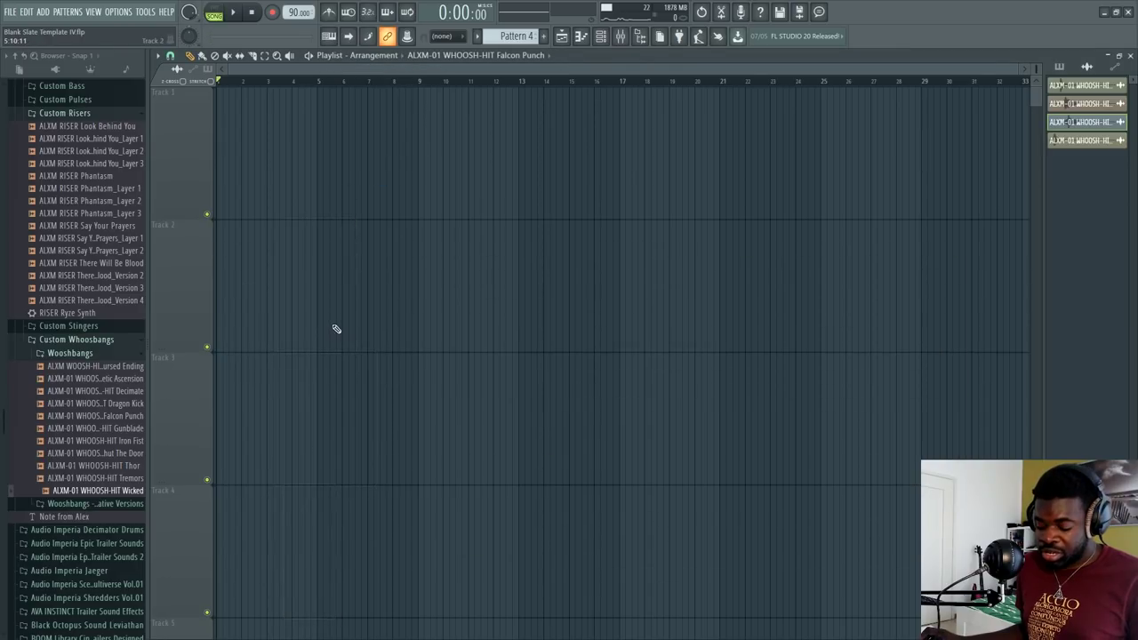
Open Fruity parametric EQ 2 on mixer Insert 7, adjust one of its bands and close the equalizer
key("F9")
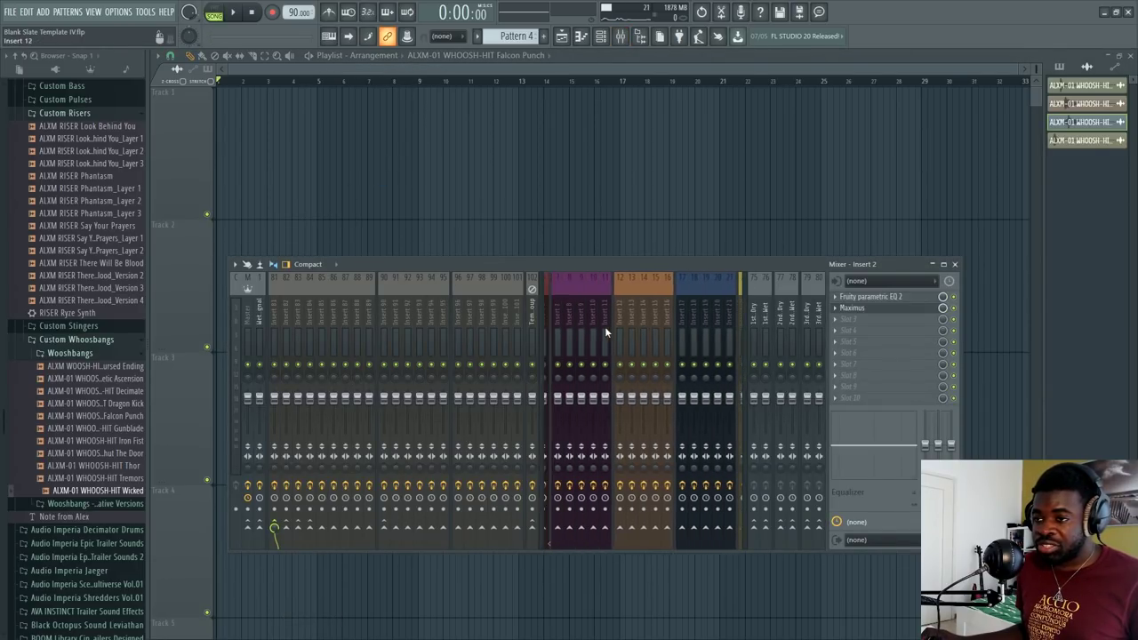
left_click(610, 318)
left_click(853, 298)
left_click_drag(437, 243, 345, 221)
right_click(347, 222)
left_click(364, 234)
right_click(458, 246)
left_click(558, 142)
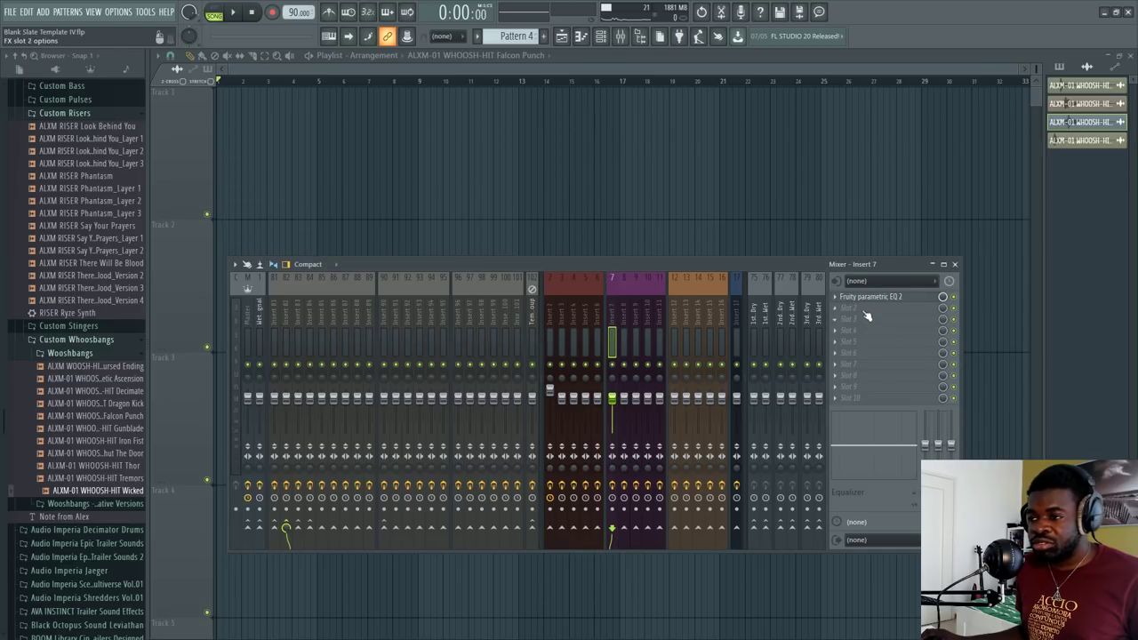
Add the Patcher plugin to the second effect slot of mixer Insert 7
key("F8")
type("pathc")
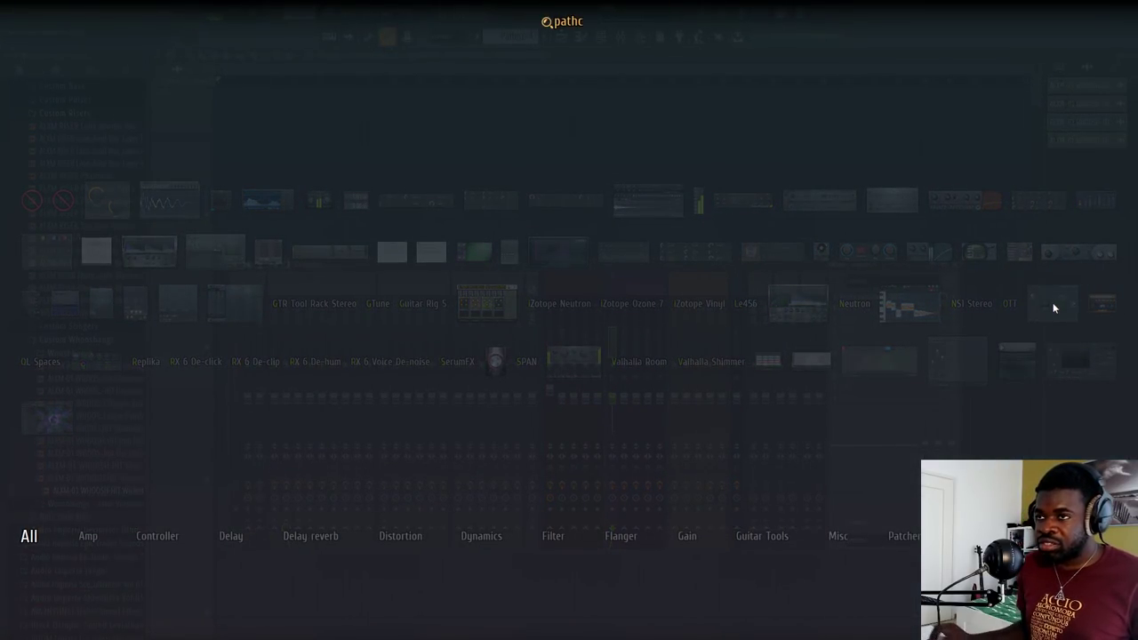
left_click(1053, 302)
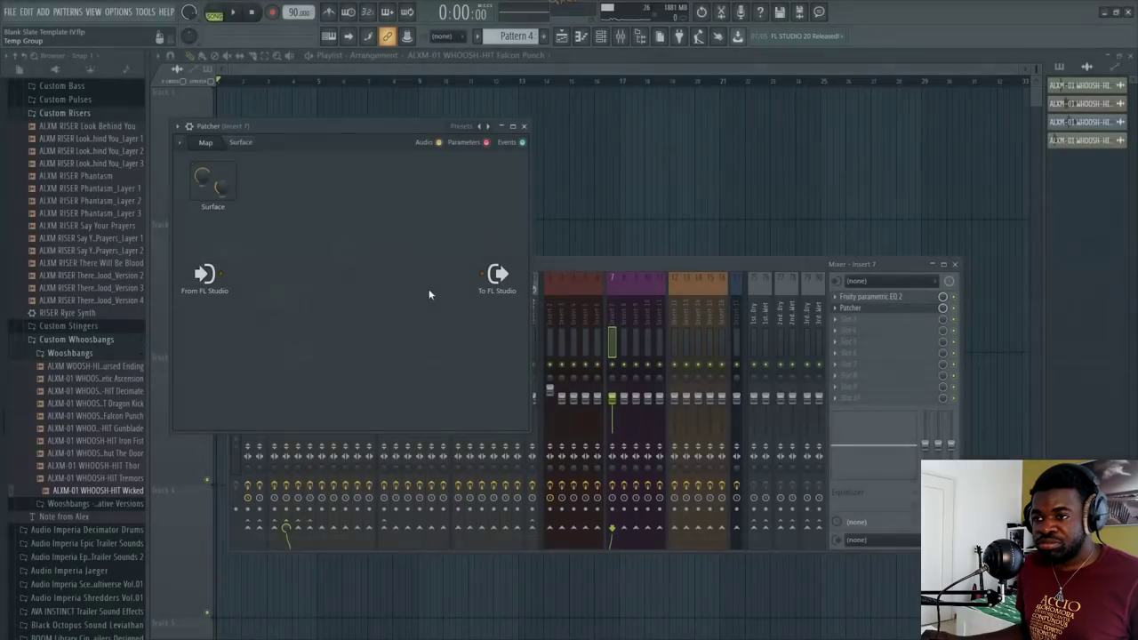
Load the Mid side preset in Patcher and open its Mid Side Splitter module
left_click_drag(321, 125, 533, 108)
left_click(390, 111)
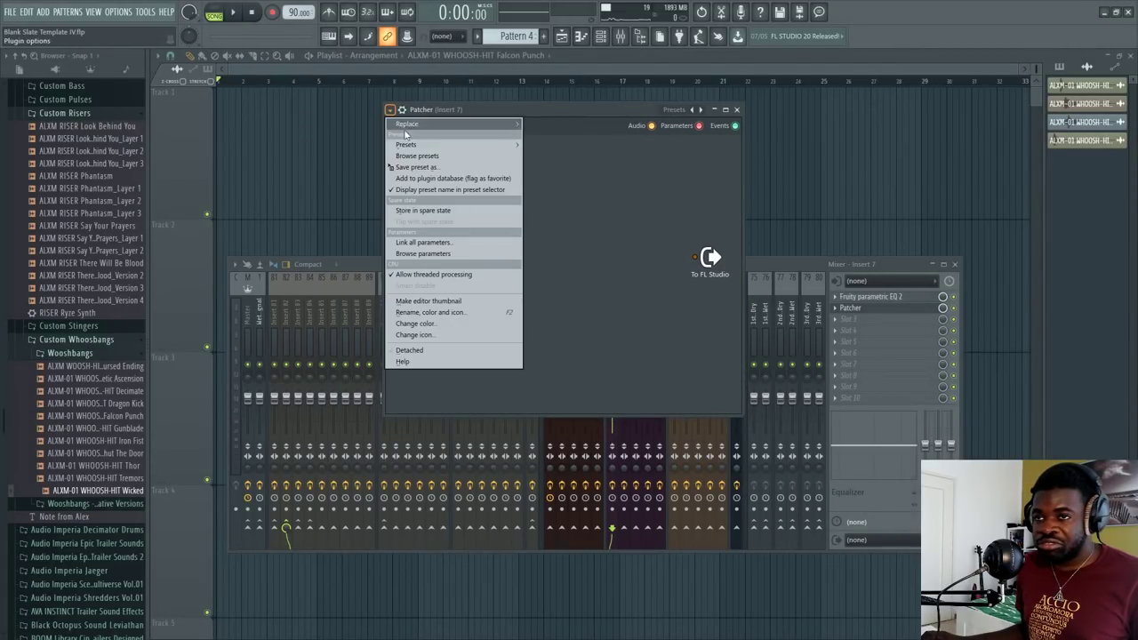
mouse_move(405, 144)
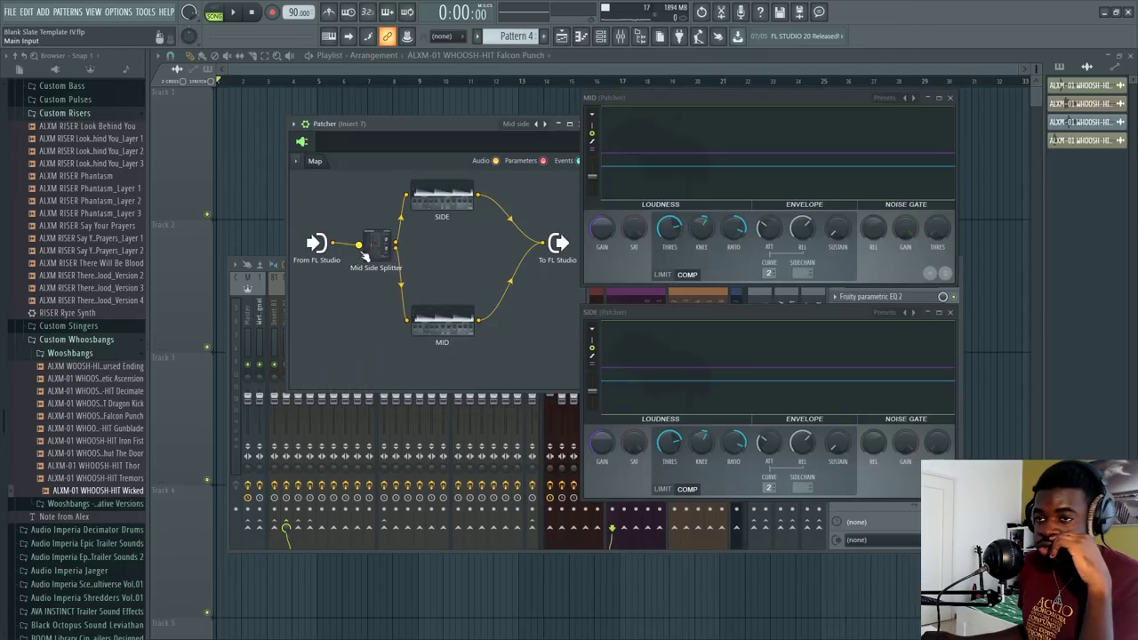
mouse_move(364, 251)
left_mouse_down()
mouse_move(353, 289)
mouse_move(374, 250)
left_mouse_up()
double_click(375, 250)
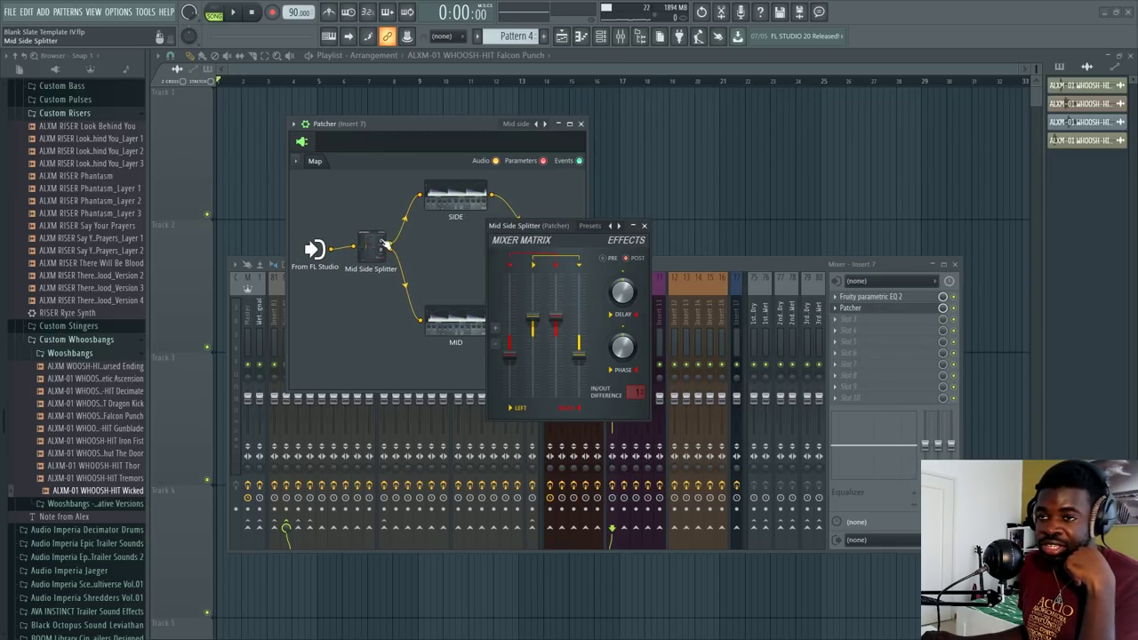
Place the Terra's Theme – Skyrim Mix audio file from the Completed Tracks (MP3s) folder at the start of playlist Track 1
left_click_drag(539, 228, 770, 191)
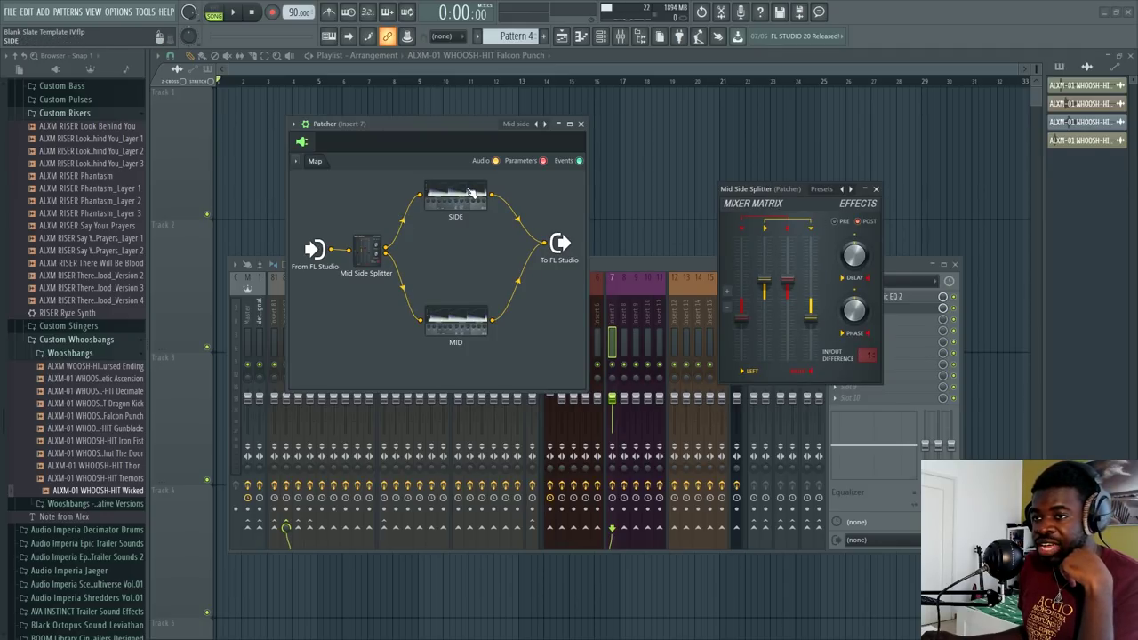
left_click_drag(658, 264, 689, 354)
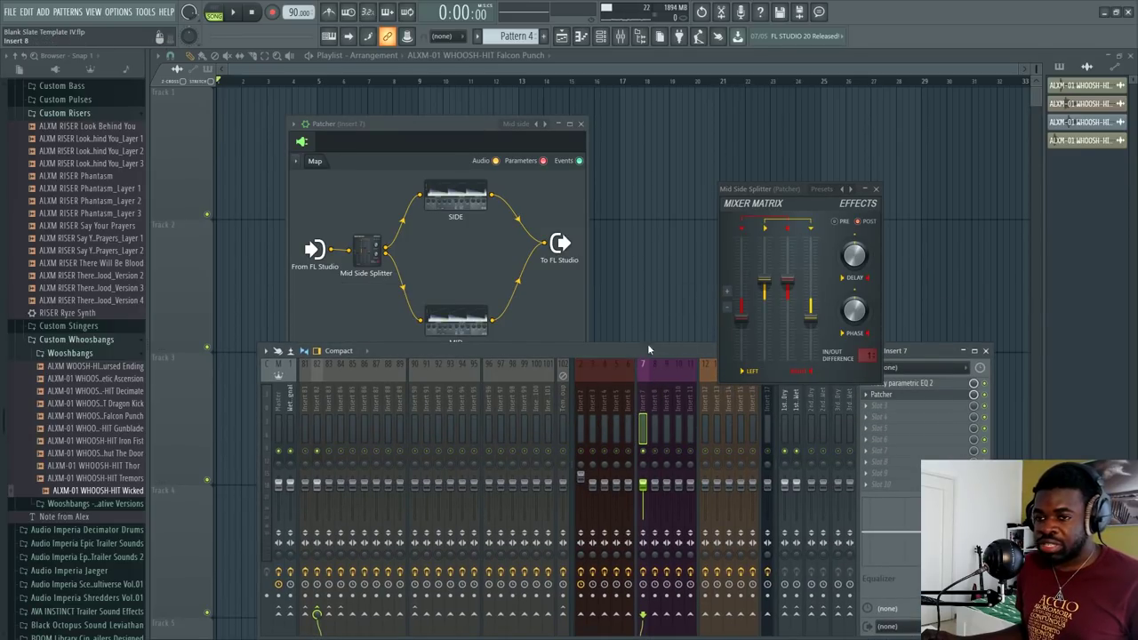
scroll(68, 450, "down", 6)
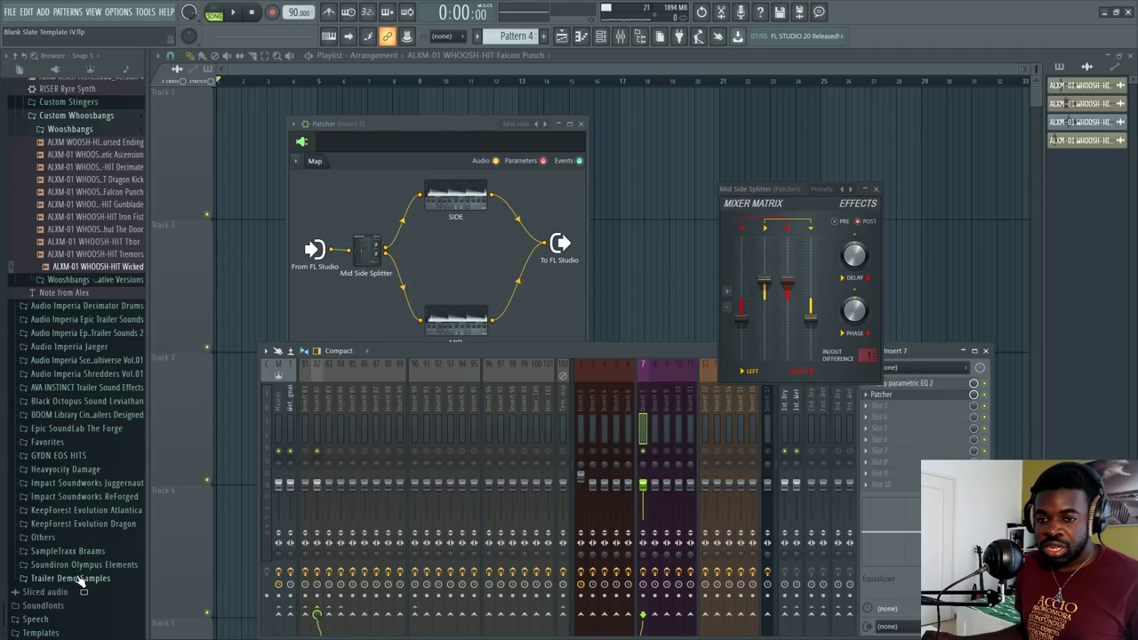
scroll(80, 576, "up", 12)
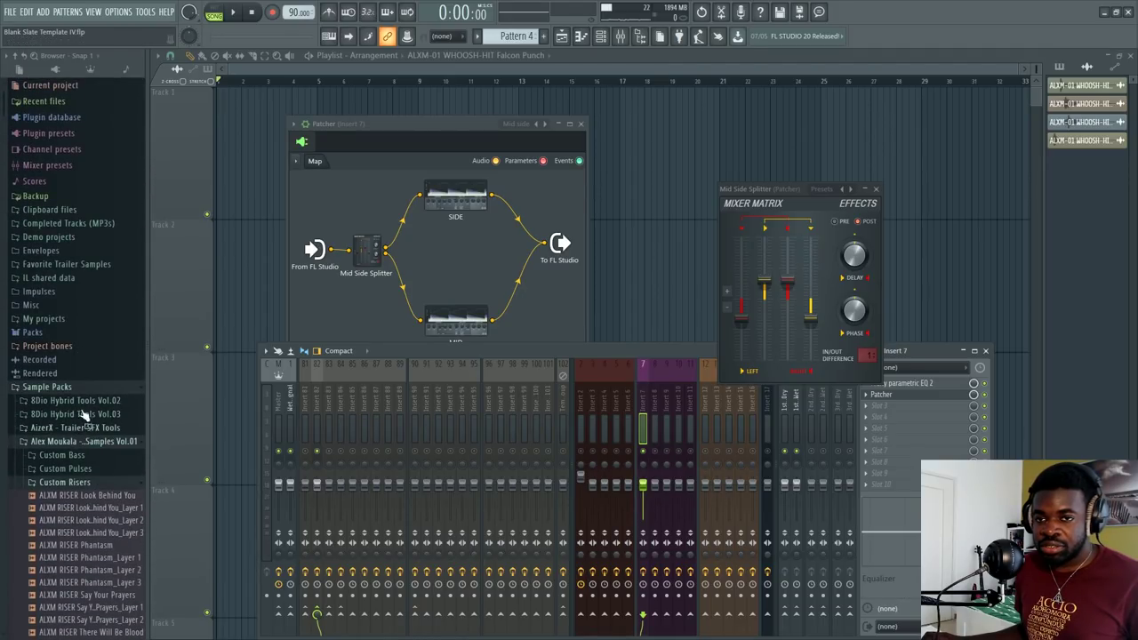
left_click(75, 224)
left_click(114, 358)
left_click_drag(233, 244, 233, 134)
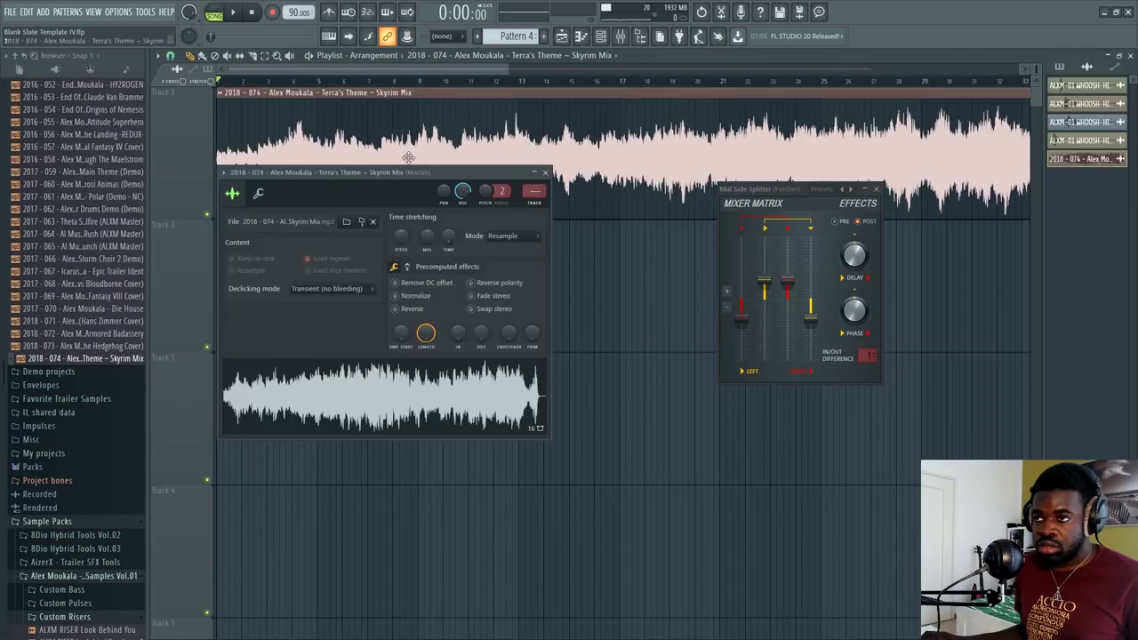
Route the Terra's Theme clip to mixer Insert 7 and preview it with that insert's Patcher open
left_click(598, 459)
right_click(647, 429)
mouse_move(702, 455)
left_click(827, 454)
left_click_drag(354, 193, 583, 198)
left_click(924, 395)
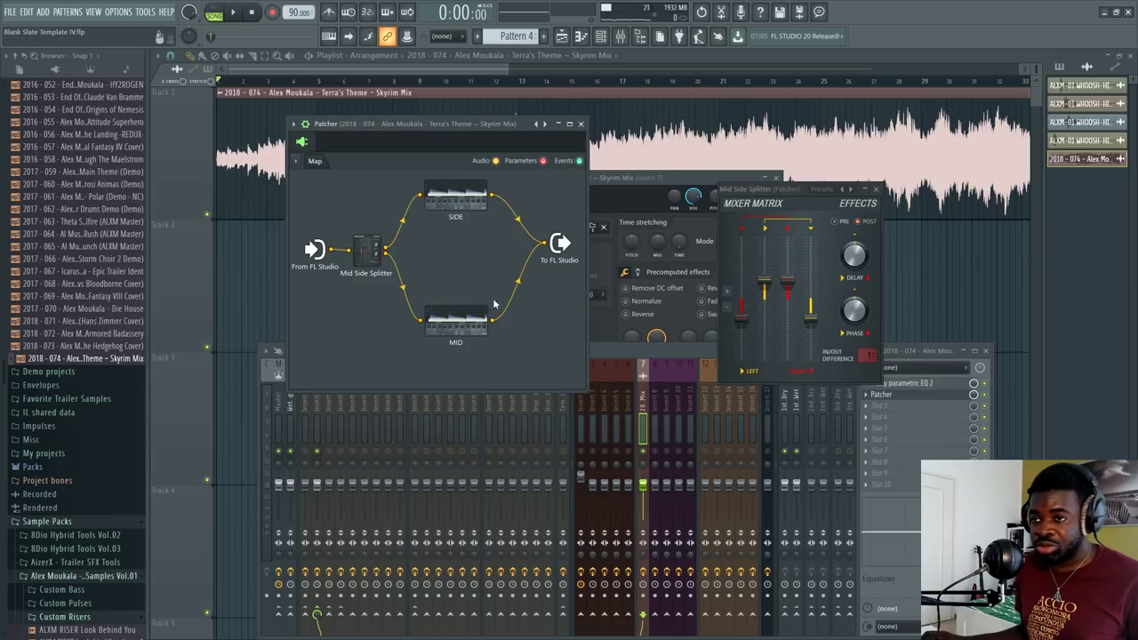
key("space")
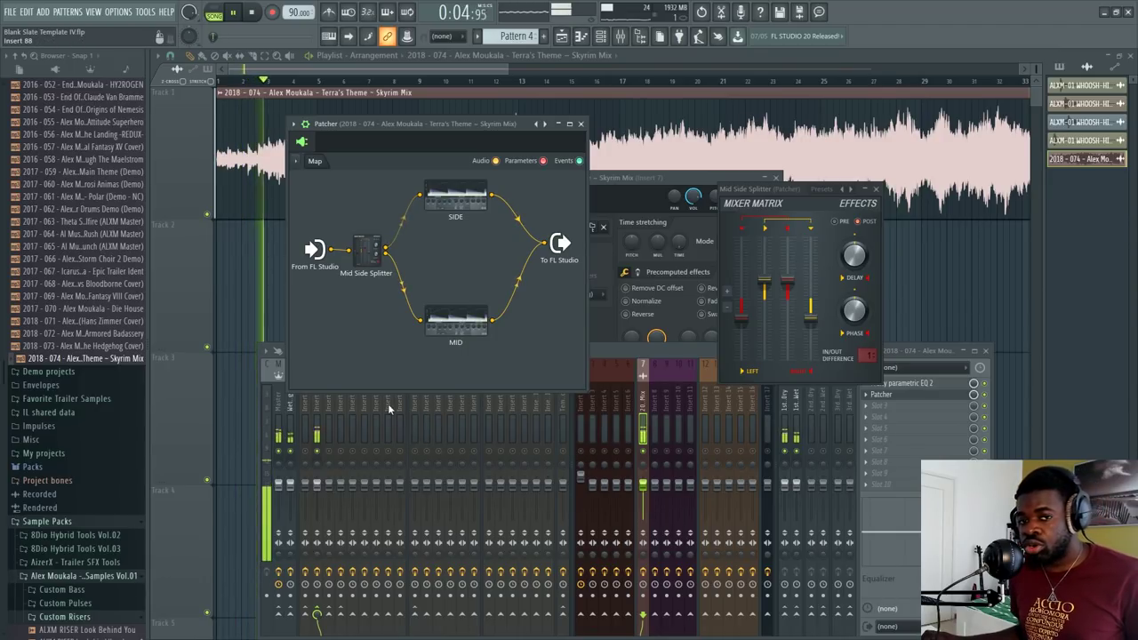
key("space")
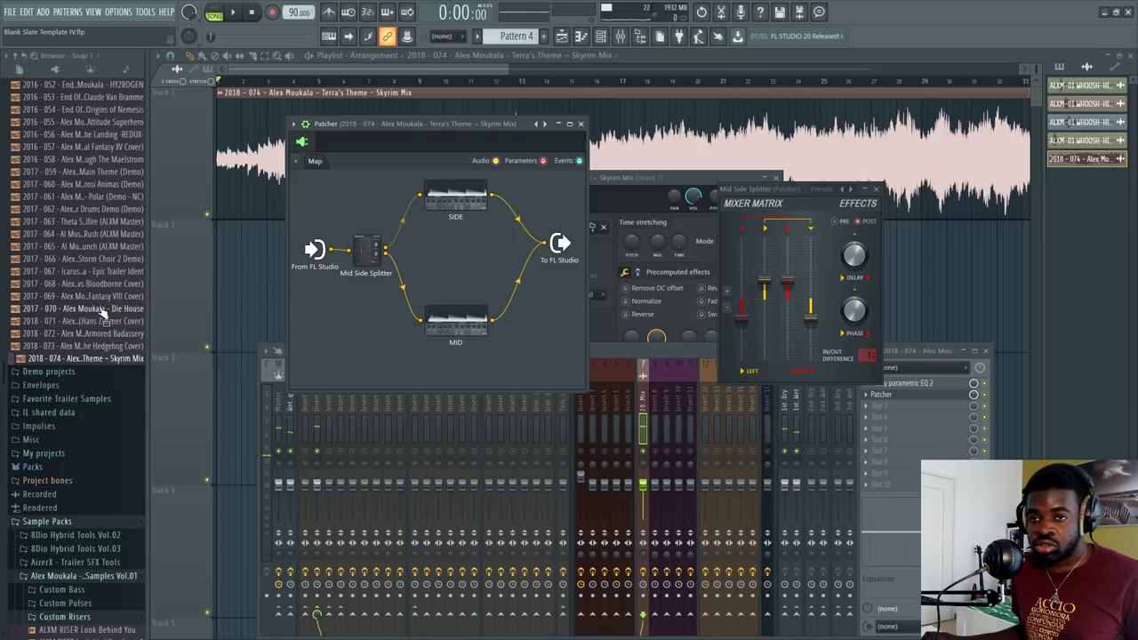
Replace the Track 1 audio with Don't Be Afraid (Final Fantasy VIII Cover) and play it from about bar 5
scroll(106, 294, "up", 2)
left_click_drag(121, 375, 302, 92)
left_click(318, 81)
key("space")
left_click(620, 36)
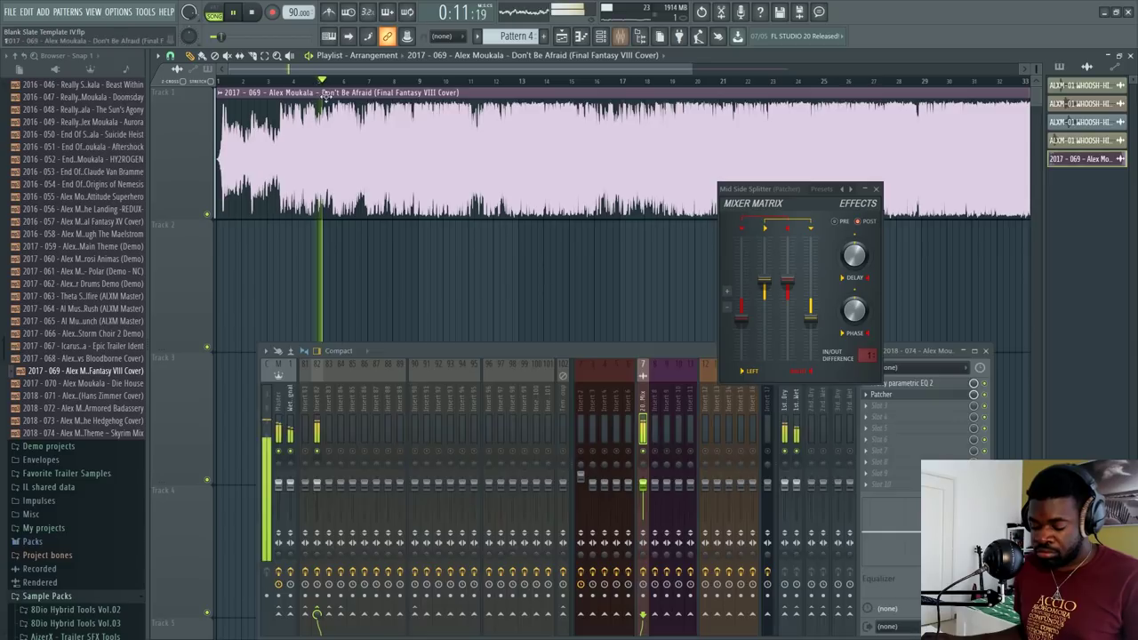
Reopen Patcher on Insert 7 and audition the track through the splitter's SIDE and MID connections
left_click(912, 396)
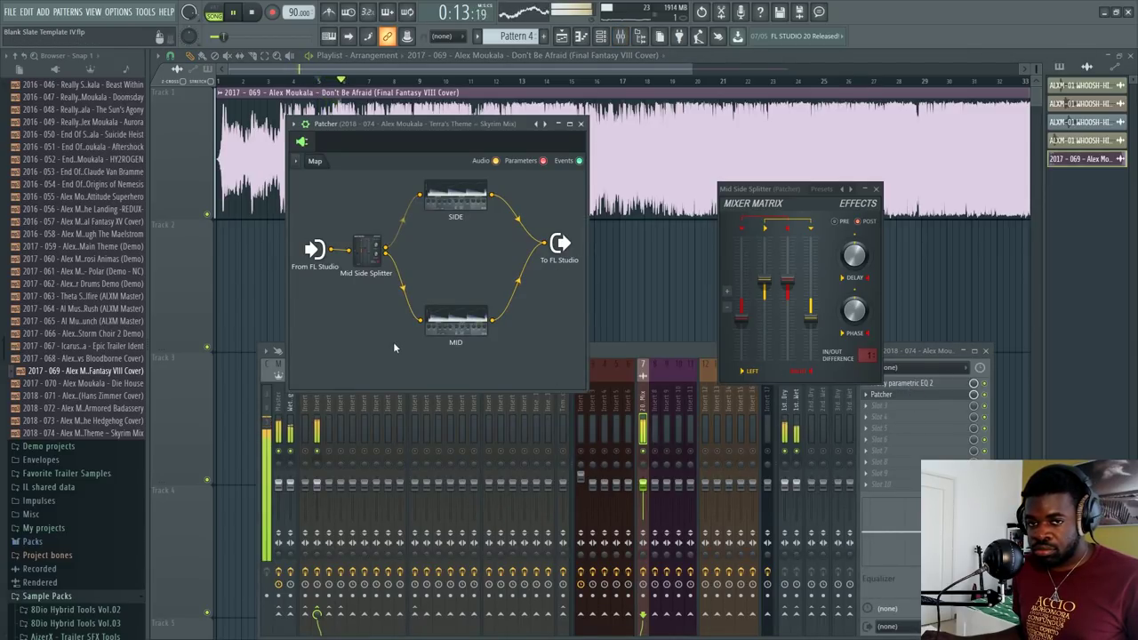
key("space")
key("space")
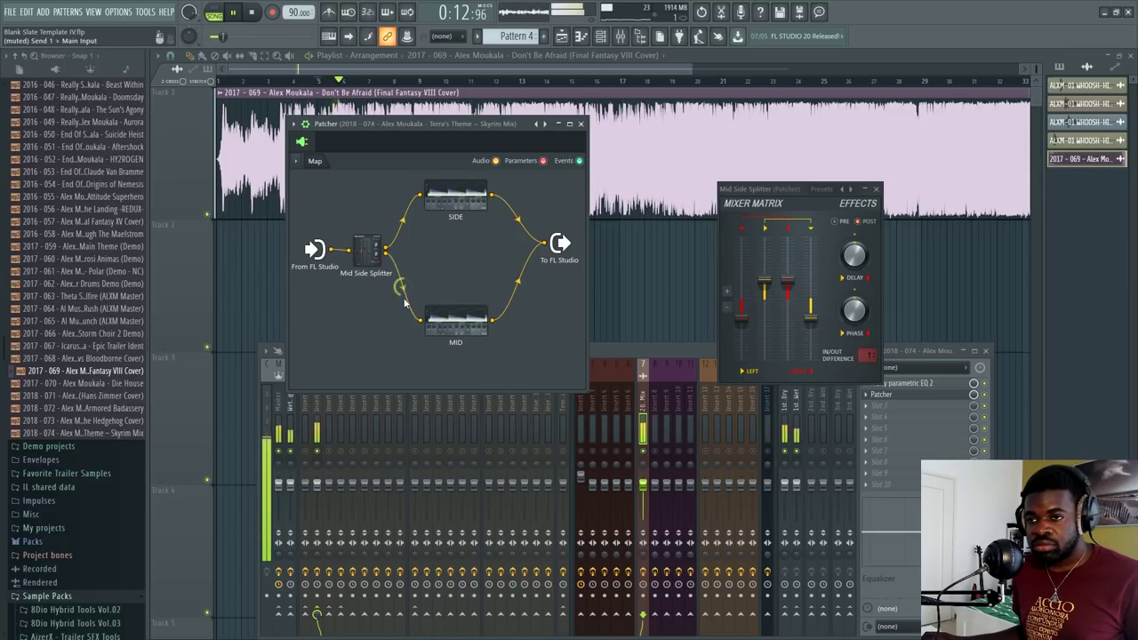
key("space")
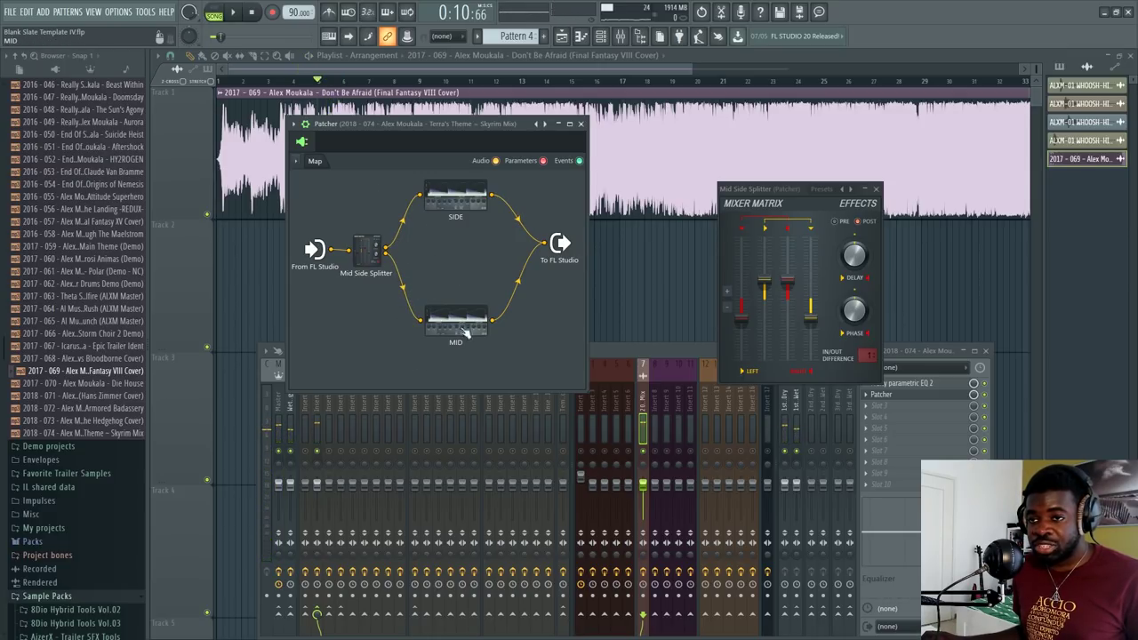
Open the SIDE module in Patcher and examine the map's options for adding plugins and changing the view
left_click(474, 206)
left_click_drag(734, 313, 751, 172)
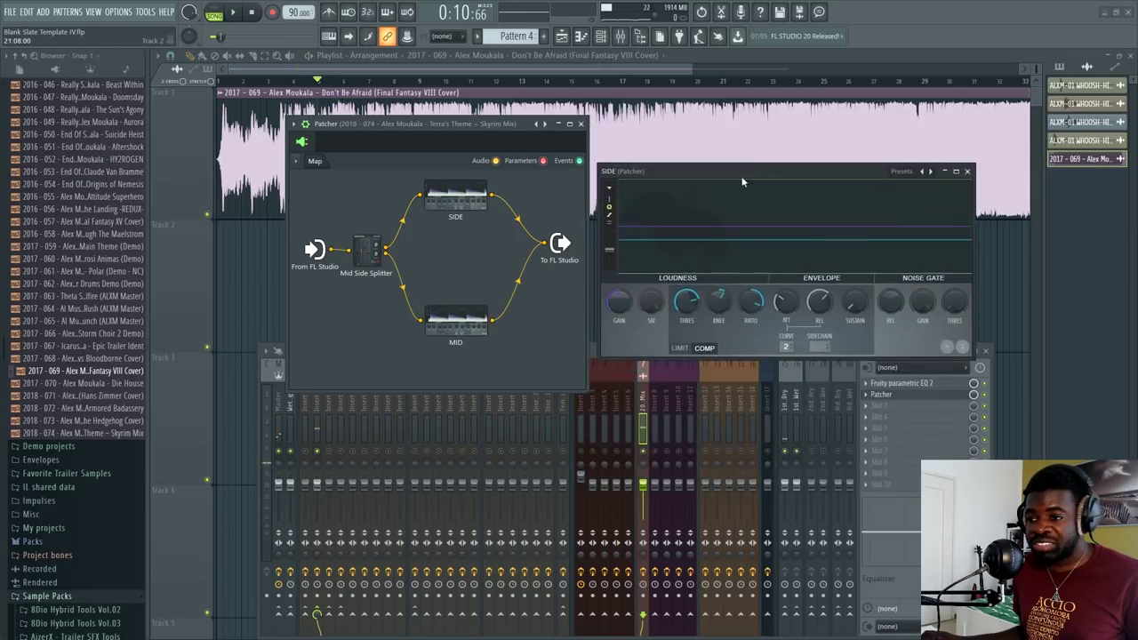
right_click(544, 238)
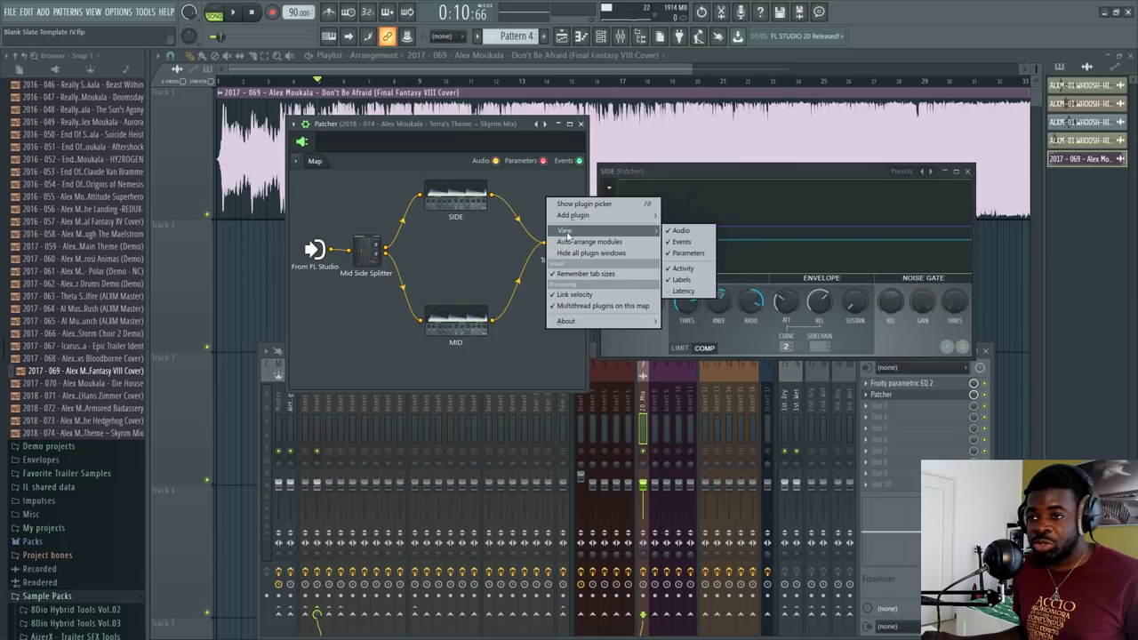
mouse_move(570, 218)
left_click(455, 272)
right_click(455, 270)
left_click(429, 270)
Rearrange the MID, SIDE and Mid Side Splitter modules on the Patcher map and check the splitter's module options
left_click_drag(455, 322, 419, 353)
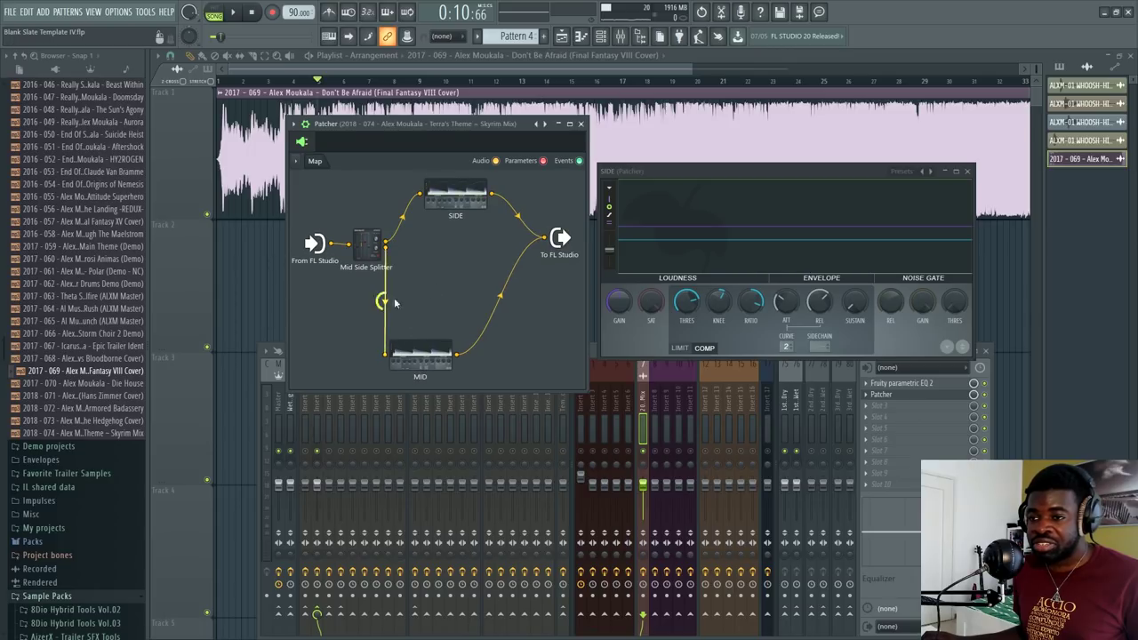
left_click_drag(467, 197, 467, 238)
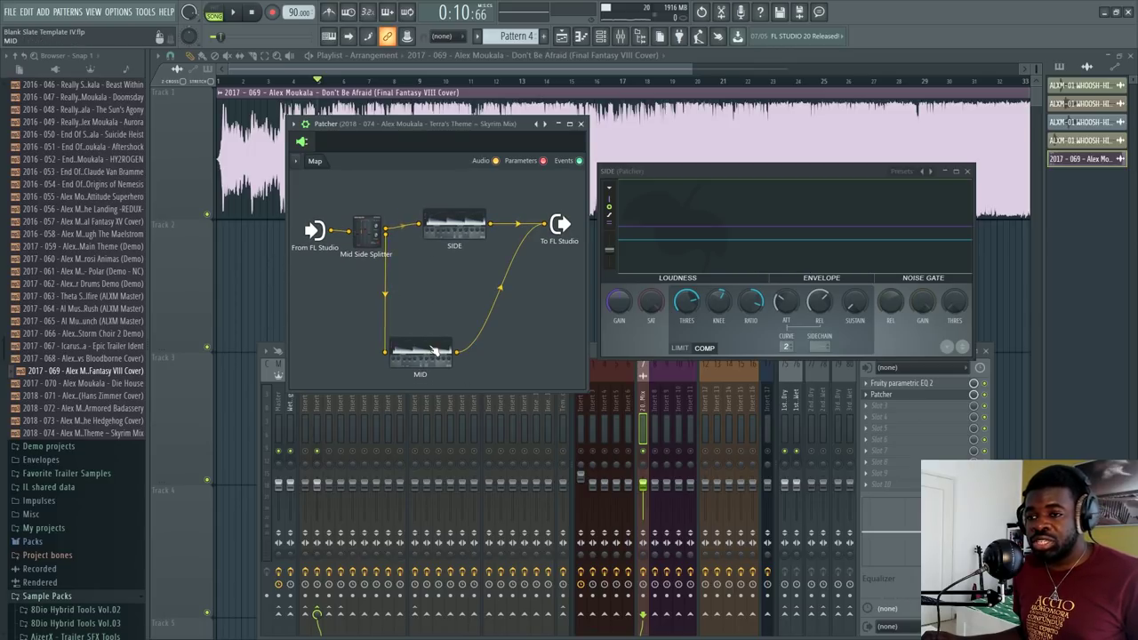
left_click_drag(436, 349, 482, 292)
left_click(373, 233)
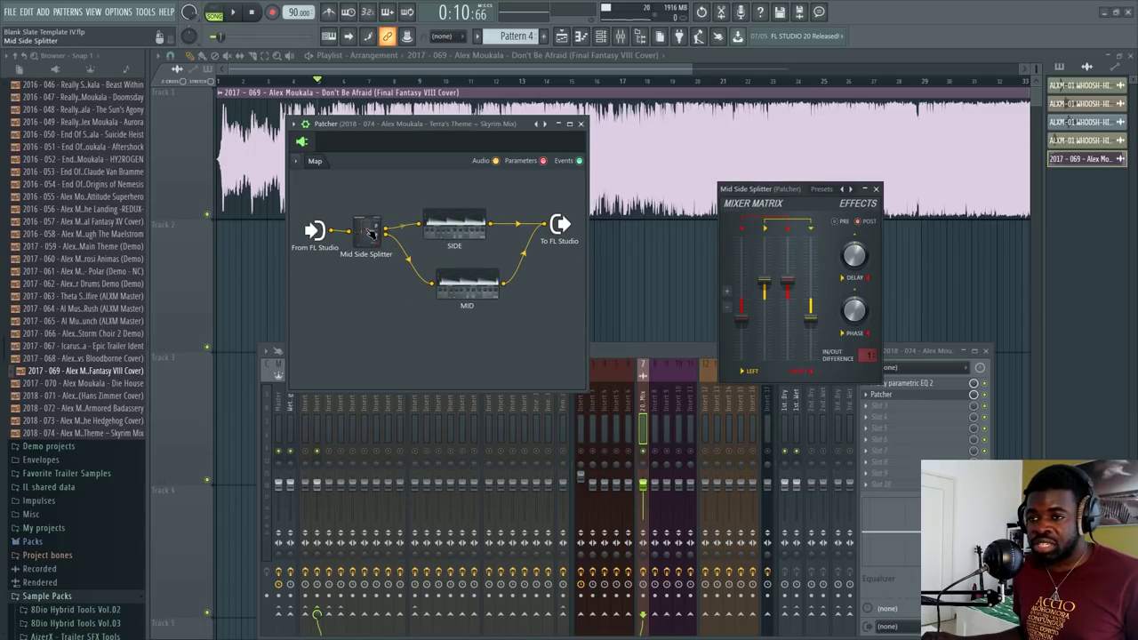
right_click(372, 232)
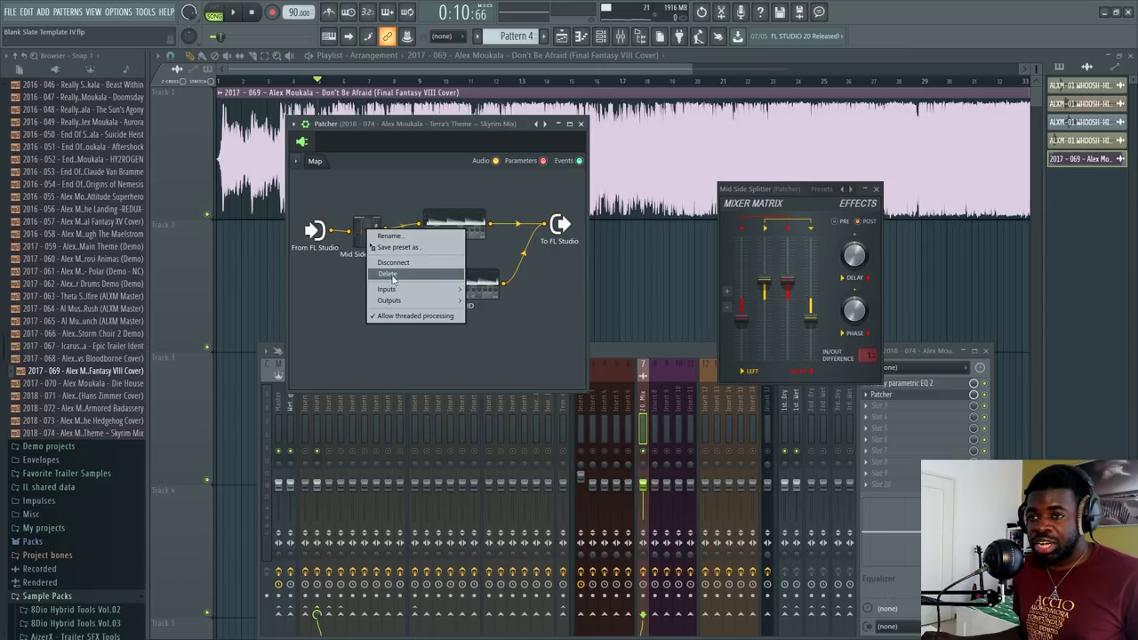
left_click(321, 319)
left_click_drag(374, 233, 384, 291)
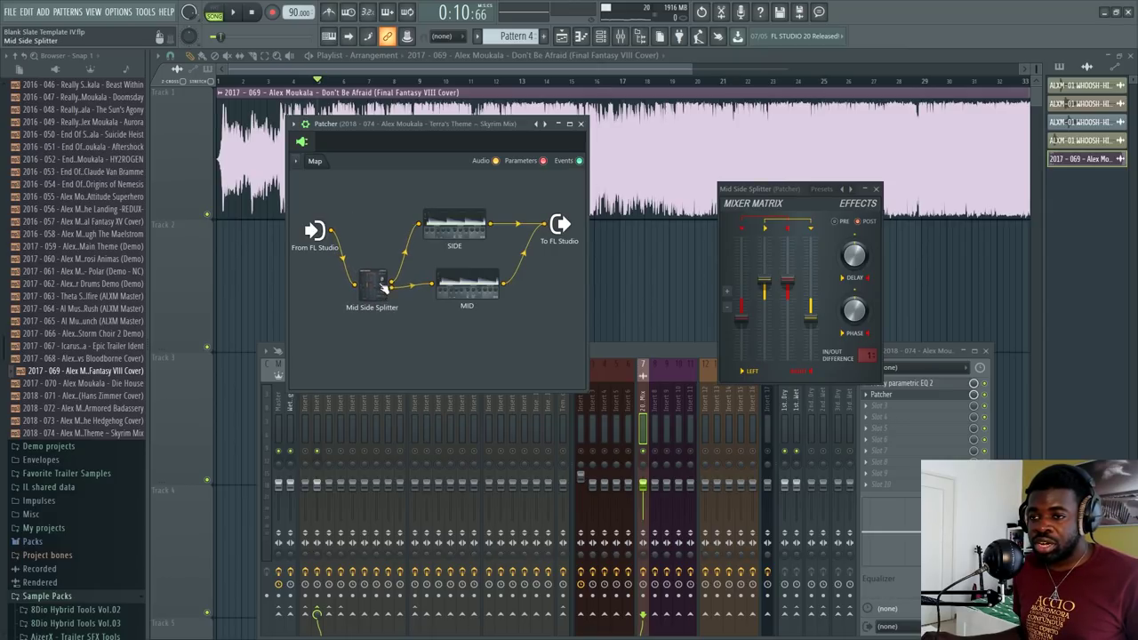
left_click_drag(465, 284, 457, 330)
left_click_drag(375, 280, 365, 241)
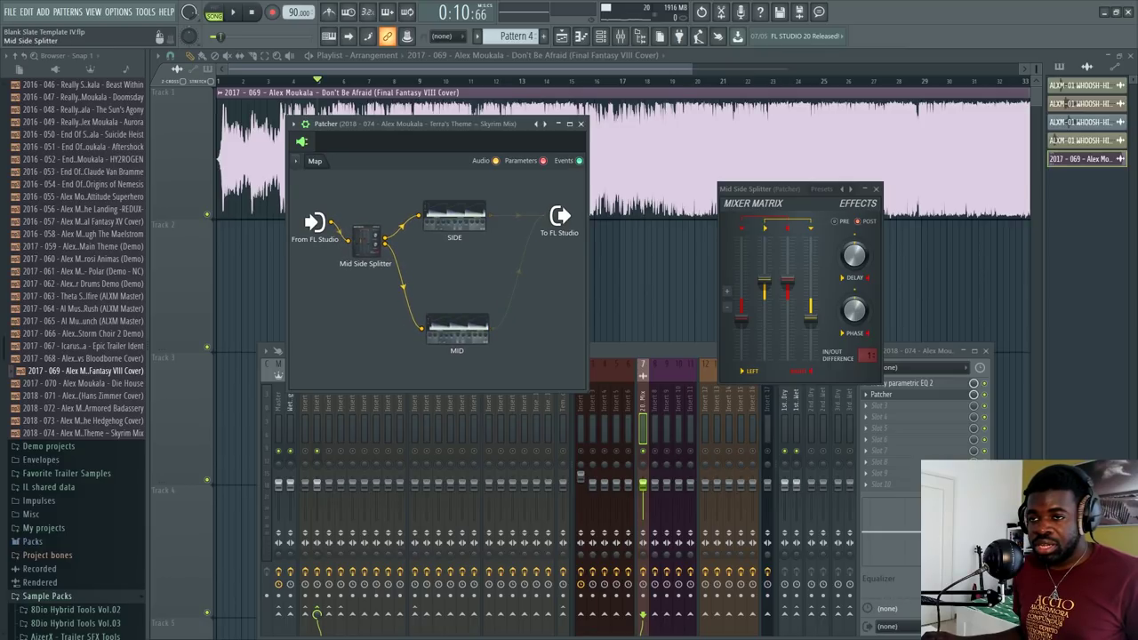
Delete the Mid Side Splitter and connect the From FL Studio input directly to the SIDE and MID modules
right_click(380, 247)
left_click(394, 287)
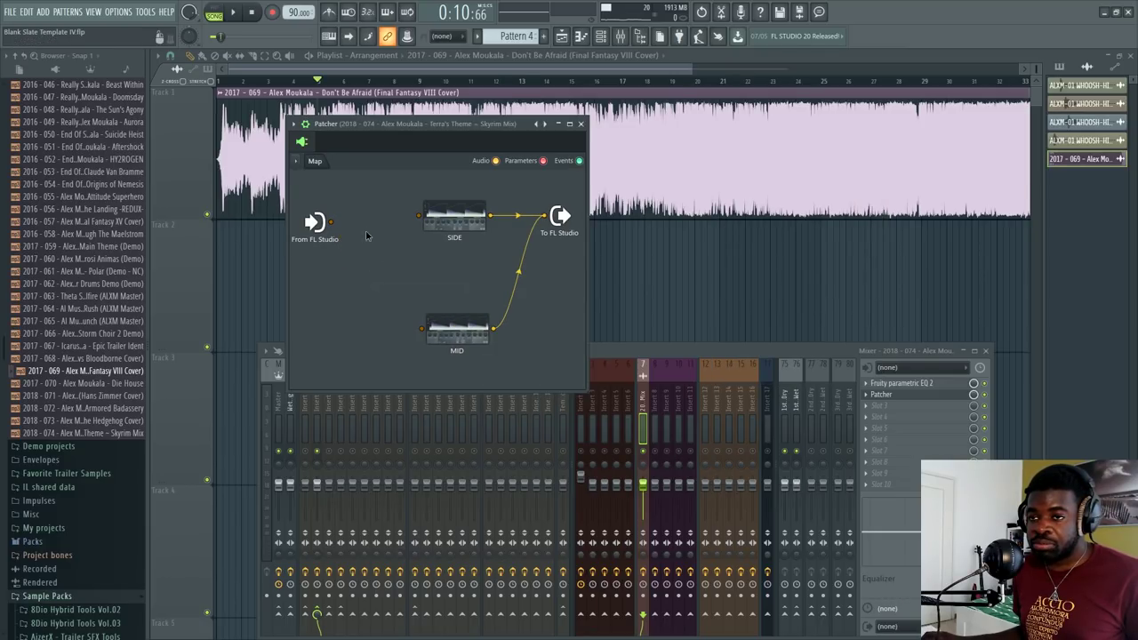
left_click_drag(333, 224, 445, 300)
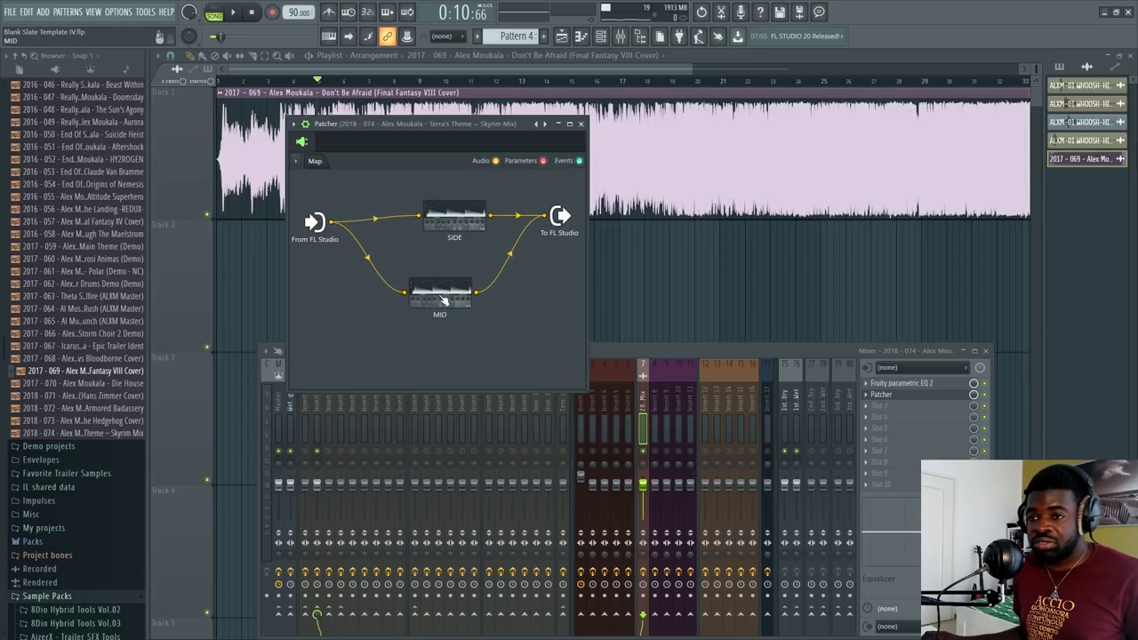
Replace the SIDE module with a Fruity Parametric EQ 2 wired between From FL Studio and To FL Studio
right_click(458, 222)
mouse_move(503, 248)
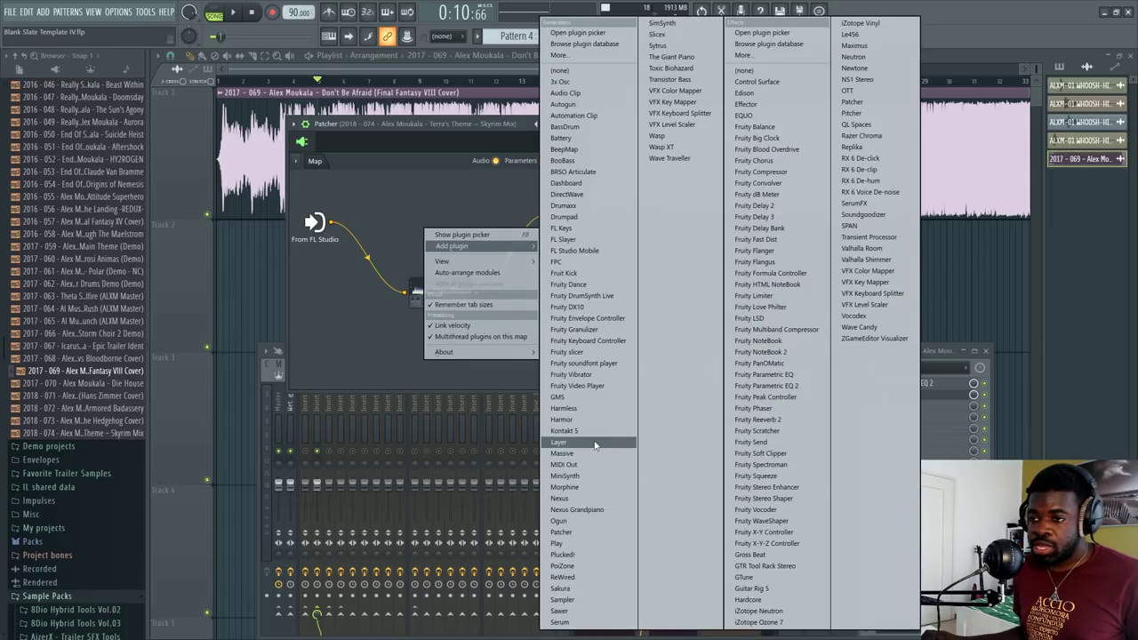
left_click(767, 386)
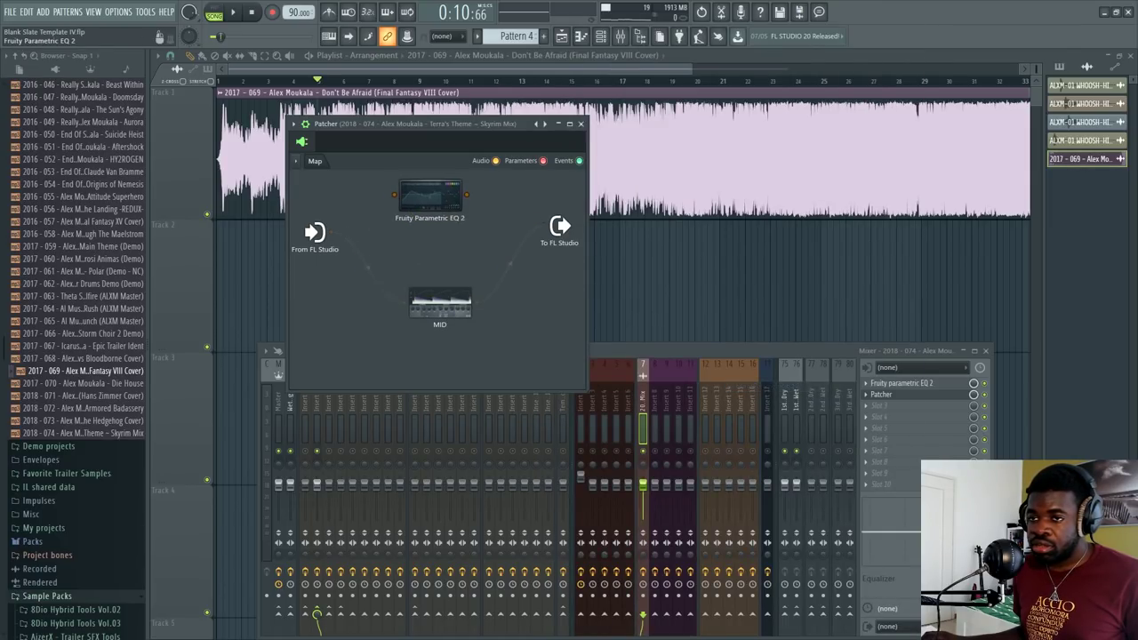
left_click_drag(331, 235, 394, 196)
left_click_drag(467, 196, 564, 229)
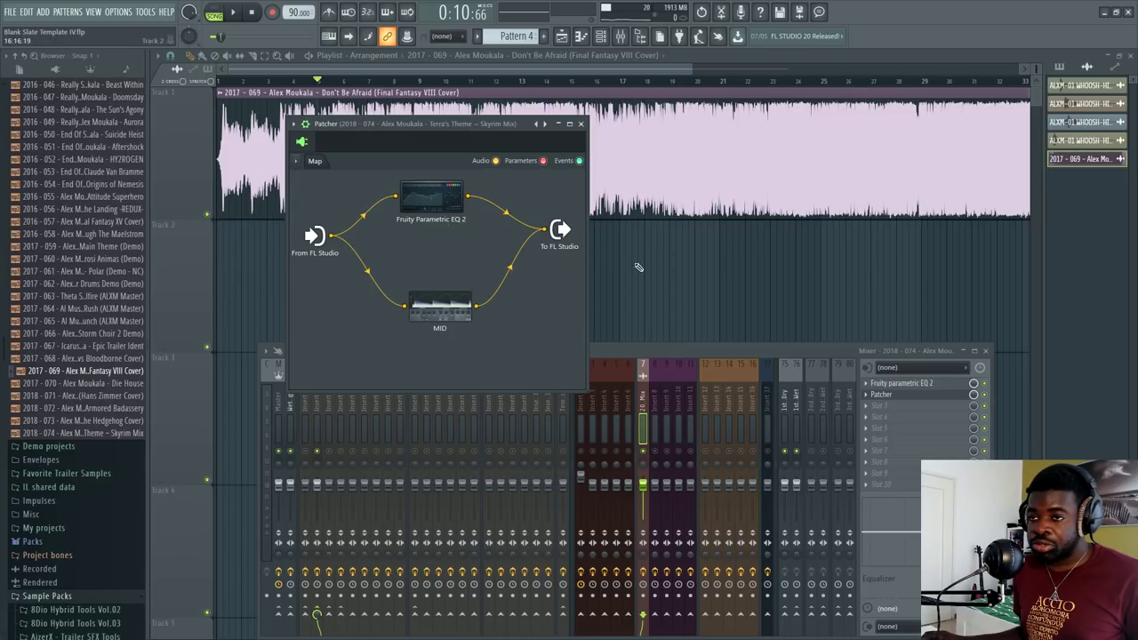
Open the new equalizer and pull band 7 fully down at about 308 Hz to cut the high frequencies
double_click(431, 197)
left_click_drag(594, 319, 495, 377)
scroll(496, 378, "up", 3)
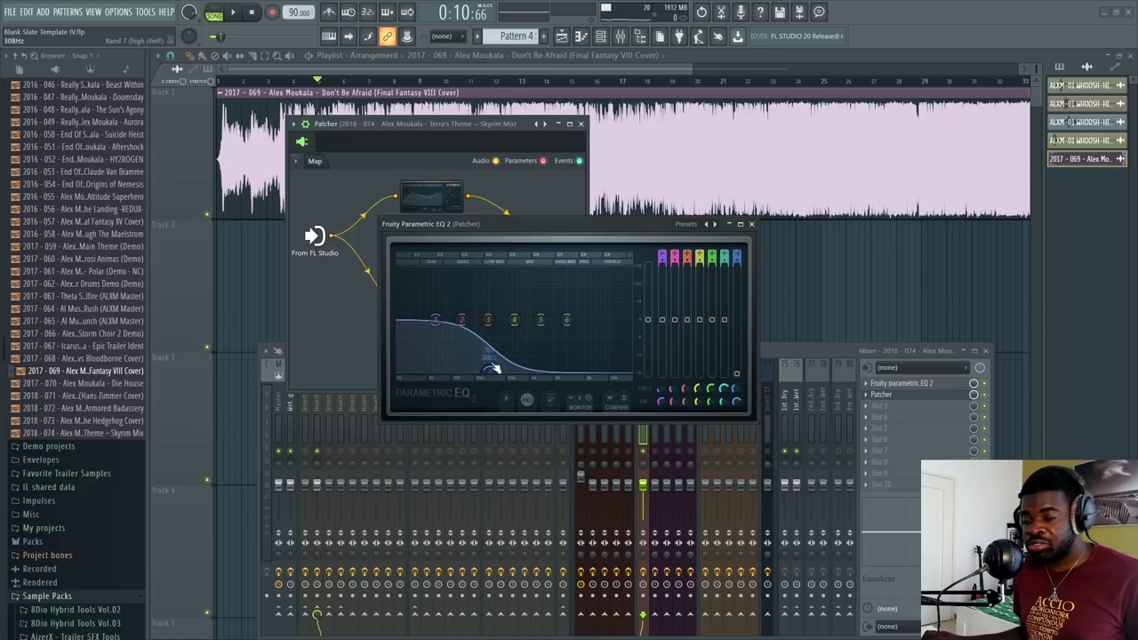
left_click_drag(512, 224, 694, 186)
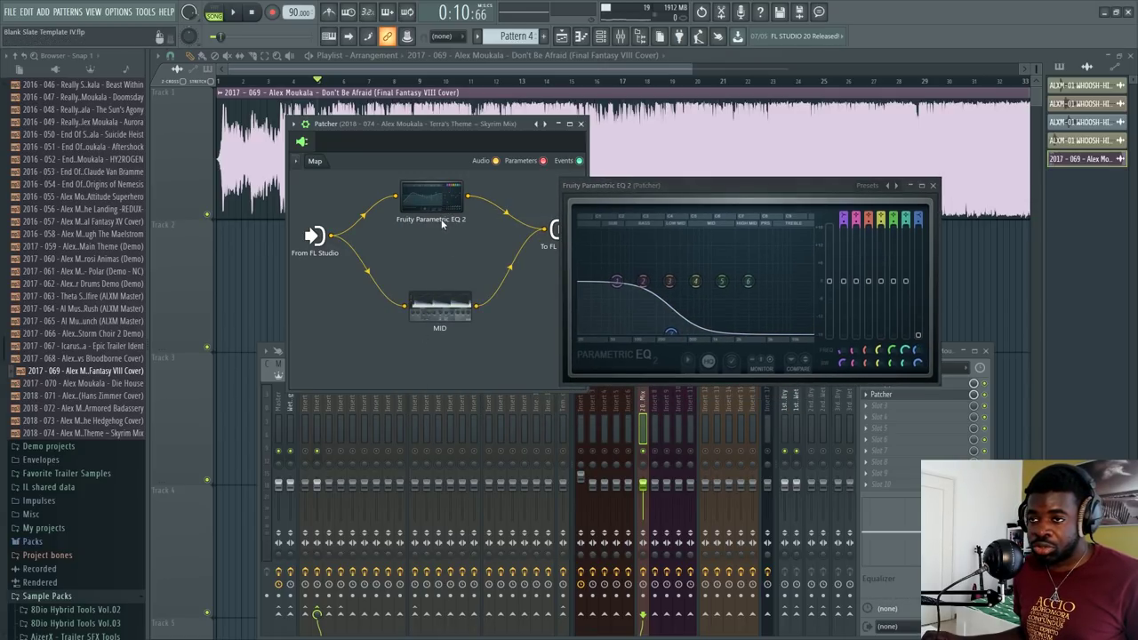
Replace the MID module with a second Fruity Parametric EQ 2 wired between From FL Studio and To FL Studio
right_click(440, 218)
right_click(428, 202)
right_click(396, 276)
mouse_move(456, 292)
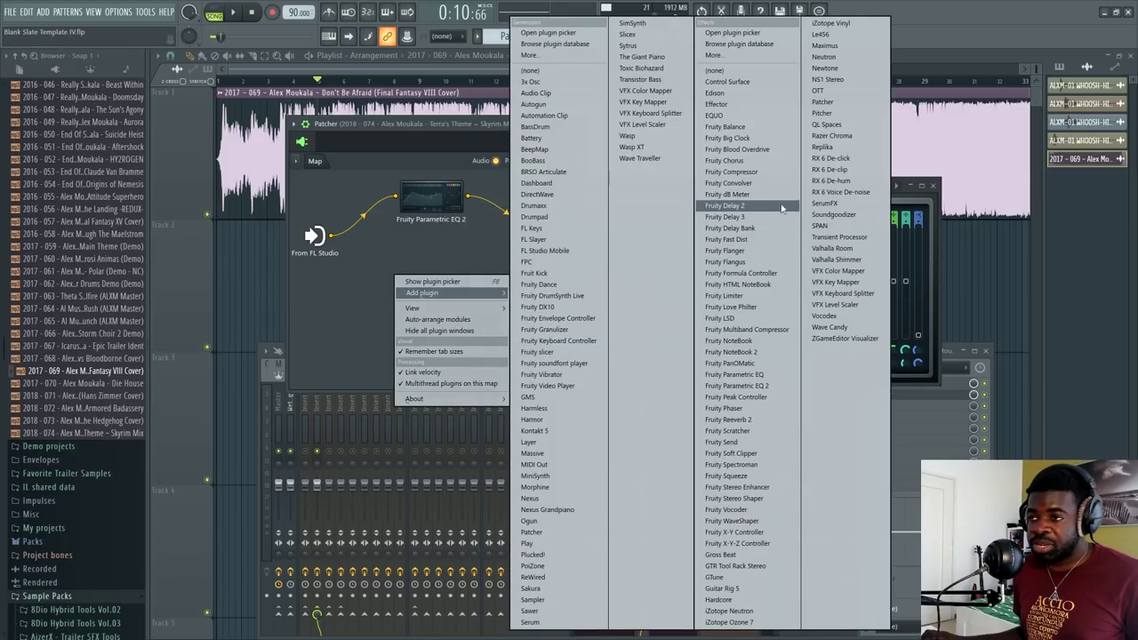
left_click(734, 386)
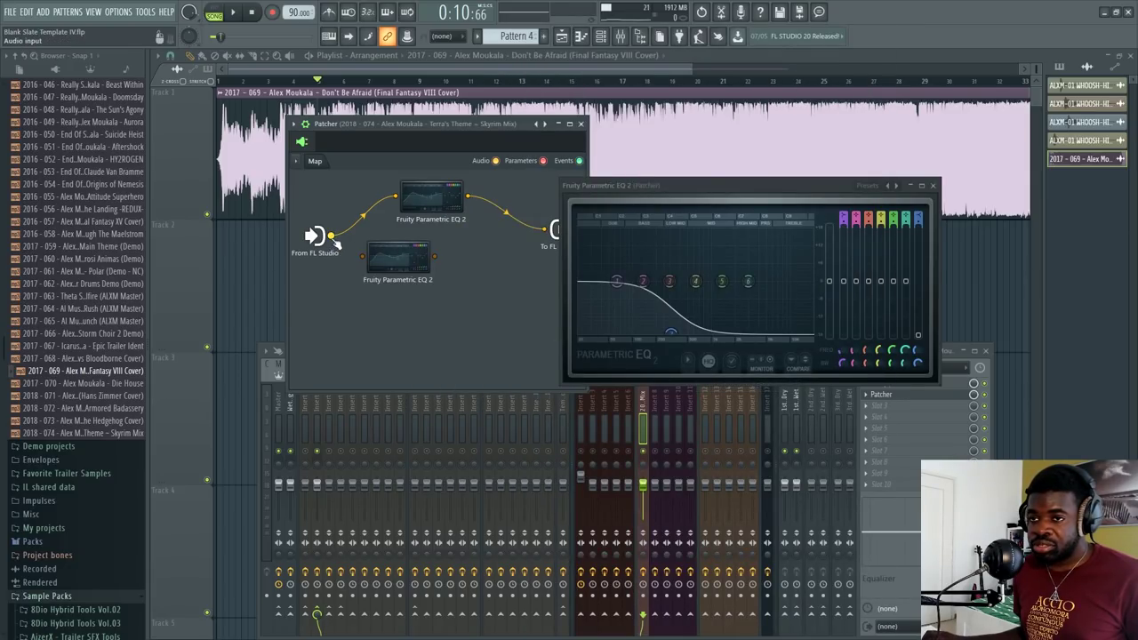
left_click_drag(541, 223, 544, 228)
Open the second equalizer and pull band 1 fully down in the mid range to cut the low frequencies
double_click(427, 252)
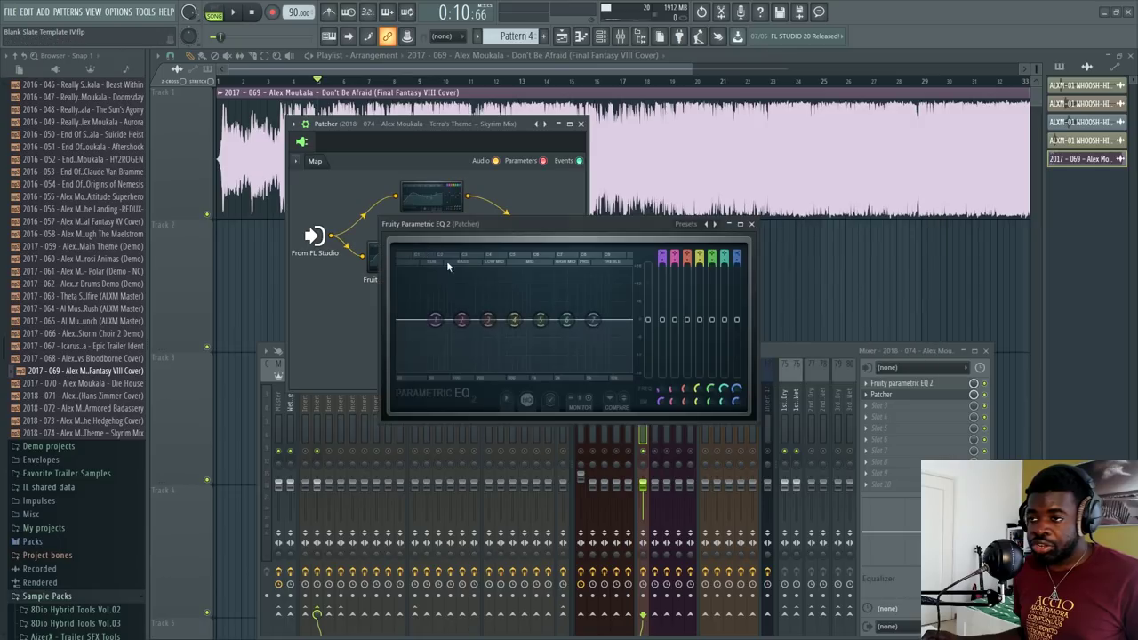
left_click_drag(441, 320, 531, 370)
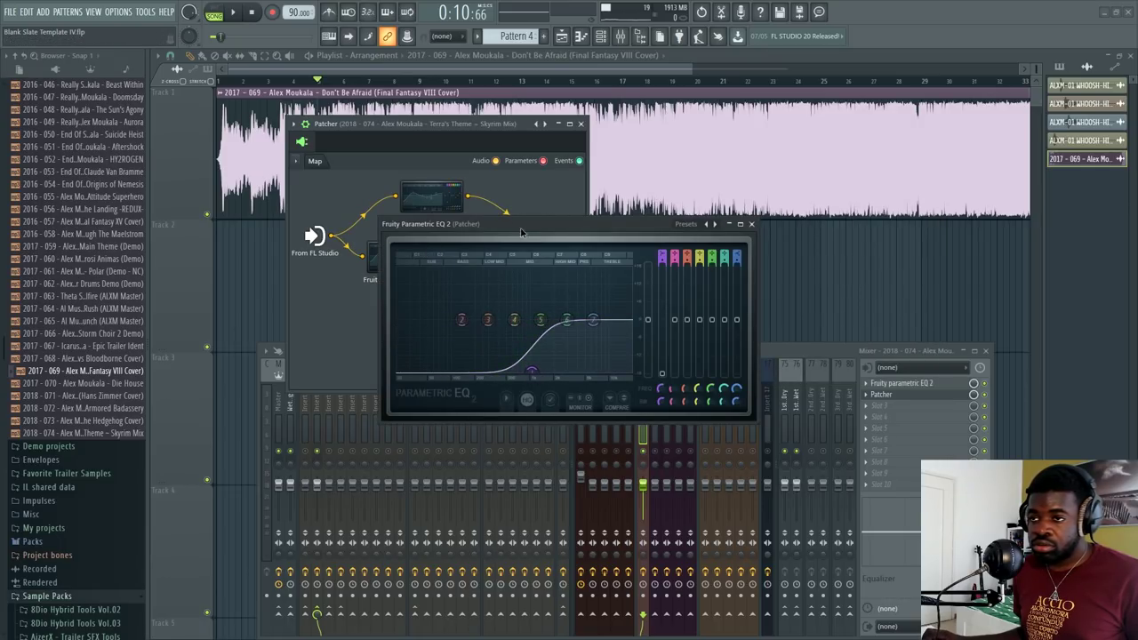
left_click_drag(521, 232, 715, 246)
Play the track, move the second equalizer lower on the Patcher map and compare the two equalizer branches by changing their input levels
key("space")
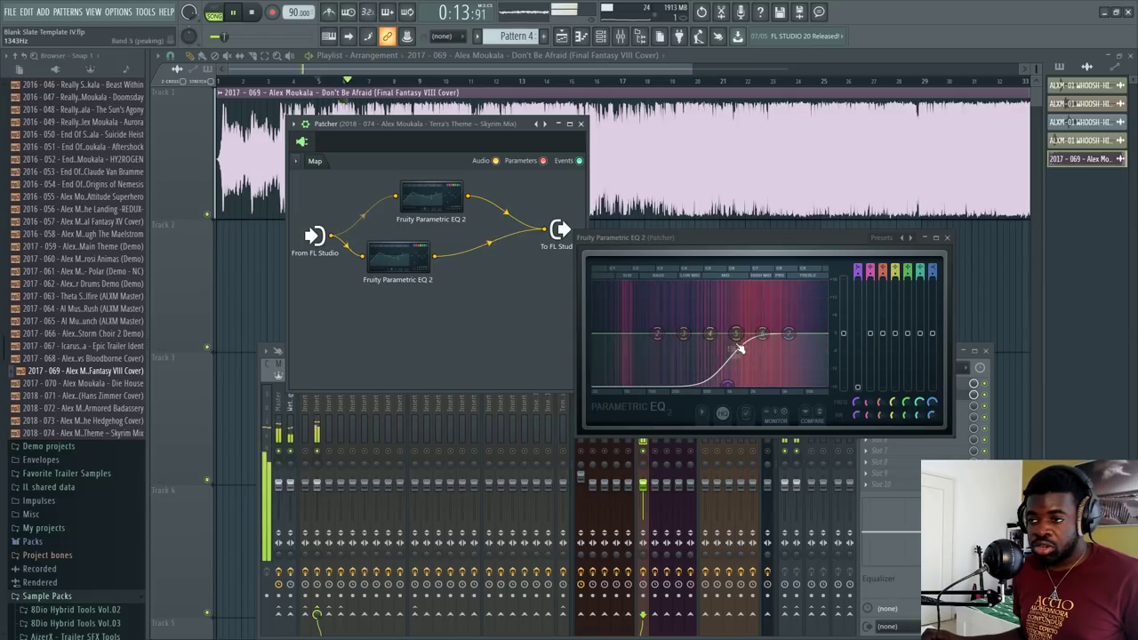
left_click_drag(398, 258, 427, 322)
left_click(365, 218)
left_click(360, 280)
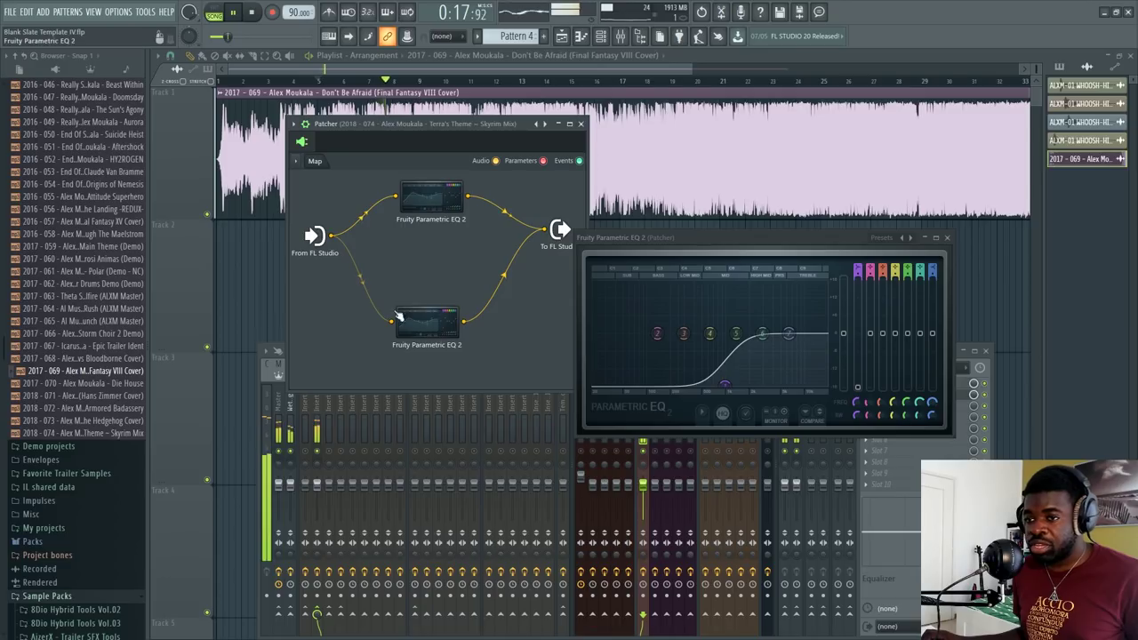
key("space")
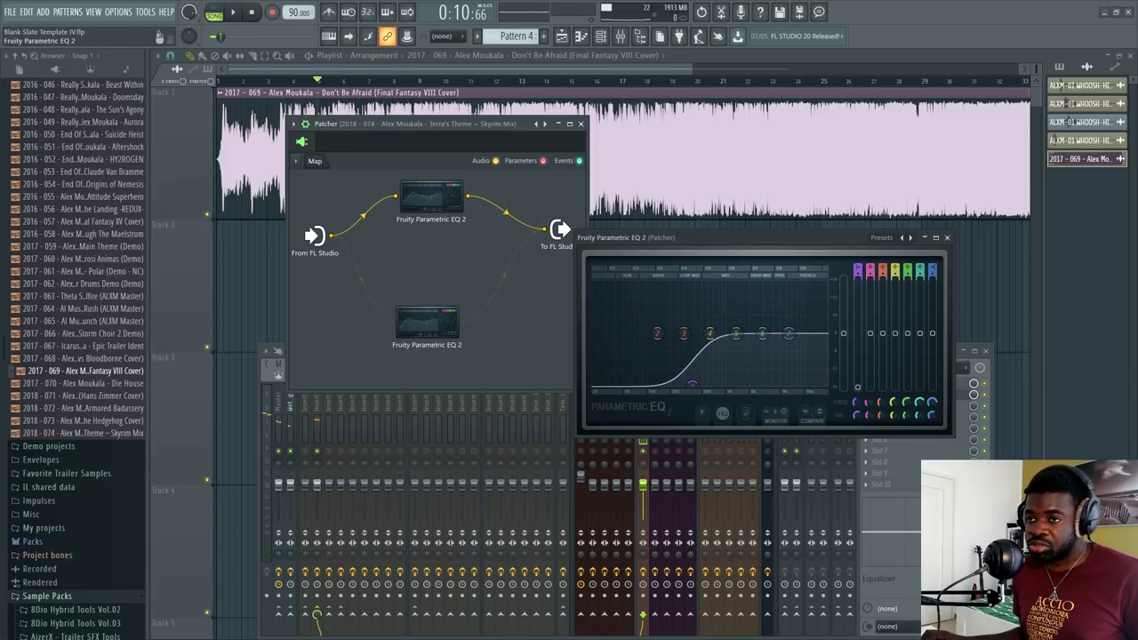
Reopen the upper equalizer in Patcher and shift its band 7 high cut to a higher frequency
double_click(431, 197)
left_click_drag(672, 331, 696, 332)
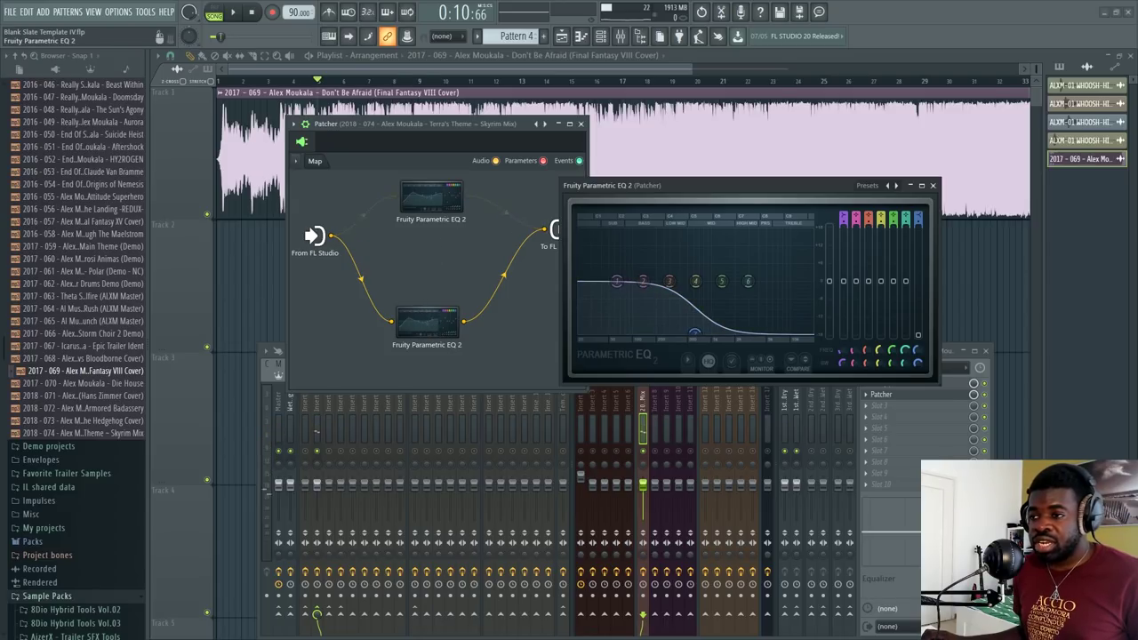
Reopen the lower equalizer in Patcher and move its module up on the map, closer to the upper equalizer
double_click(434, 330)
left_click_drag(693, 384, 665, 384)
left_click_drag(427, 322, 448, 236)
left_click_drag(332, 236, 399, 316)
right_click(399, 316)
Load the Distortion MegaDist I preset into Patcher
left_click(294, 124)
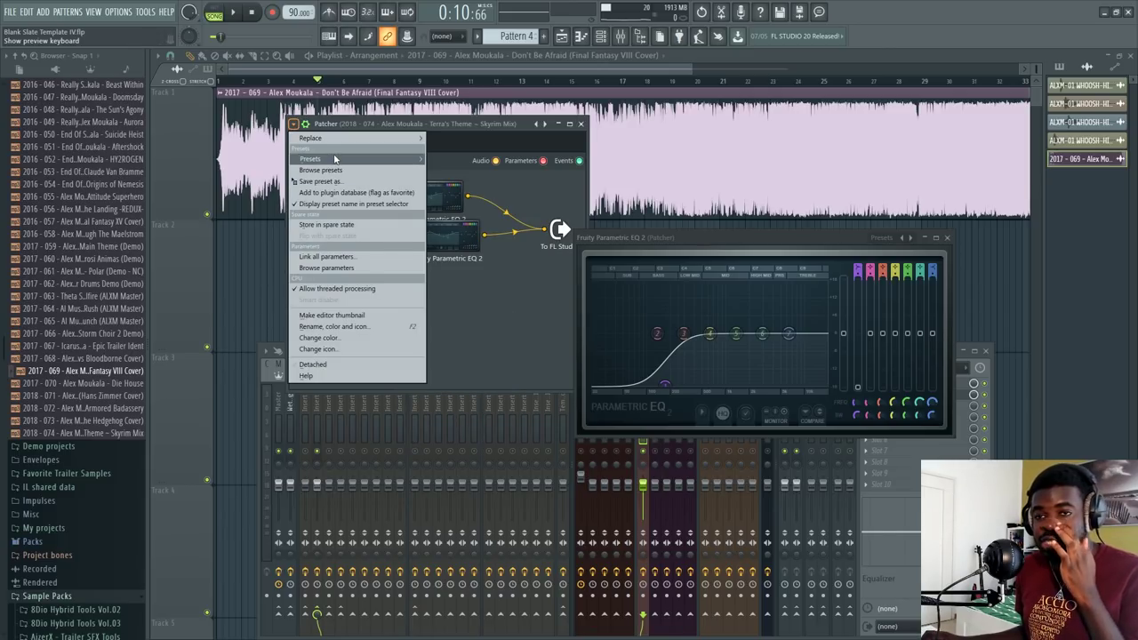
mouse_move(334, 159)
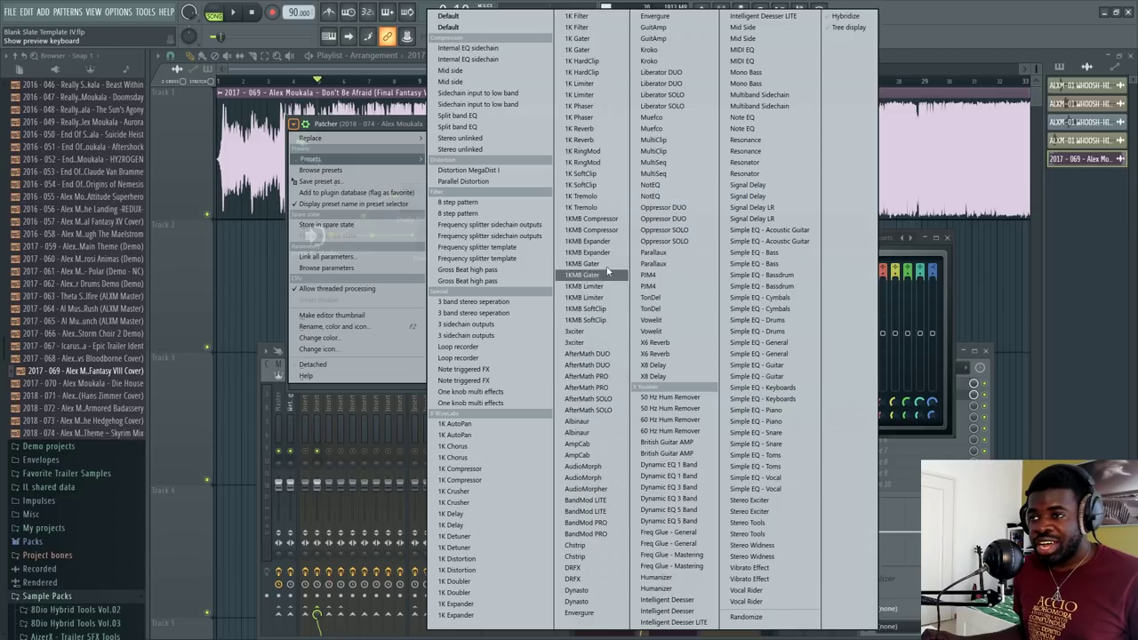
left_click(468, 169)
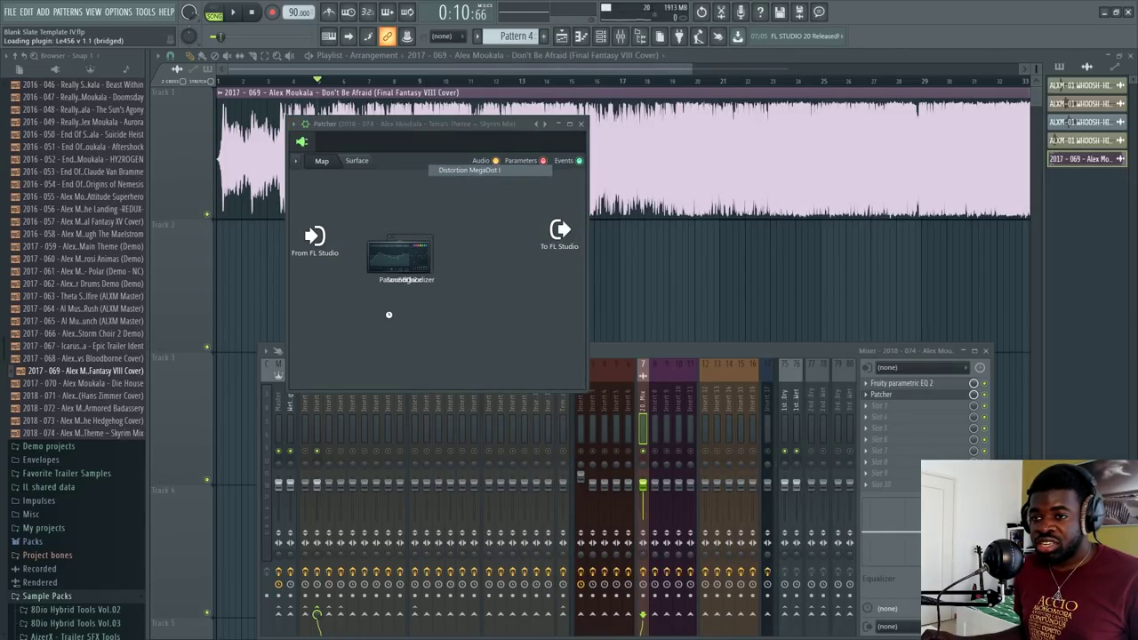
Spread the preset's modules apart on the Patcher map, including Fruity Convolver, Param. EQ 2, Poulin_Le456, Reeverb 2, Reverb Filter and Soundgoodizer
left_click_drag(418, 354, 411, 415)
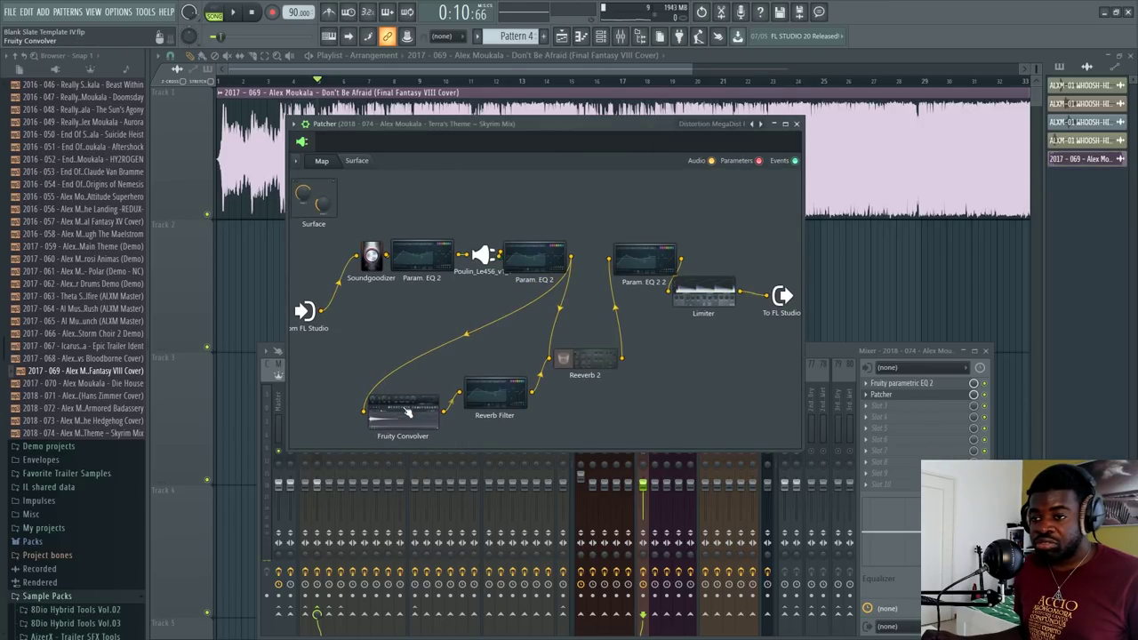
left_click_drag(534, 258, 495, 325)
left_click_drag(484, 257, 496, 238)
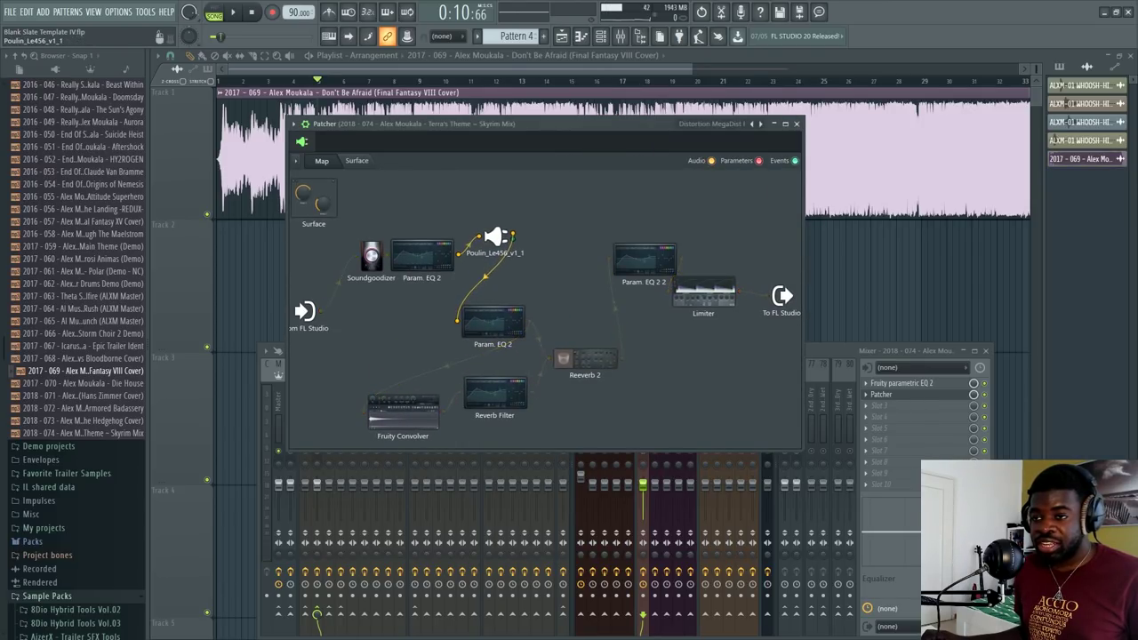
left_click_drag(569, 357, 590, 378)
left_click_drag(503, 390, 523, 401)
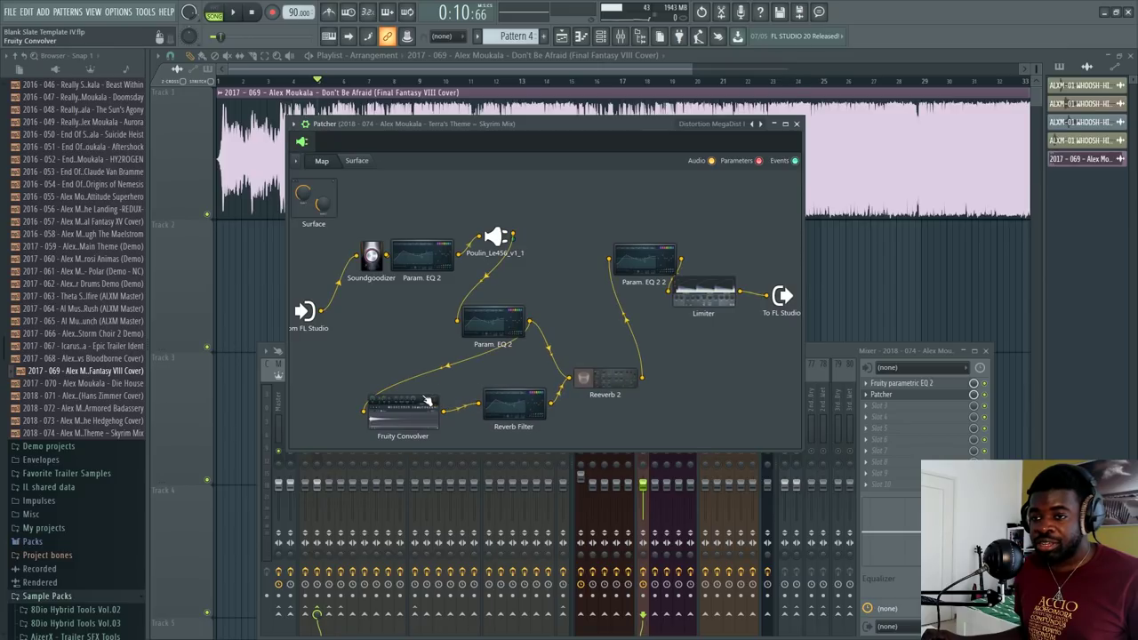
left_click_drag(426, 401, 438, 389)
left_click_drag(534, 123, 711, 103)
left_click_drag(548, 237, 536, 302)
left_click_drag(673, 286, 658, 277)
Show the channel rack and look through the list of instruments that can be added
key("F6")
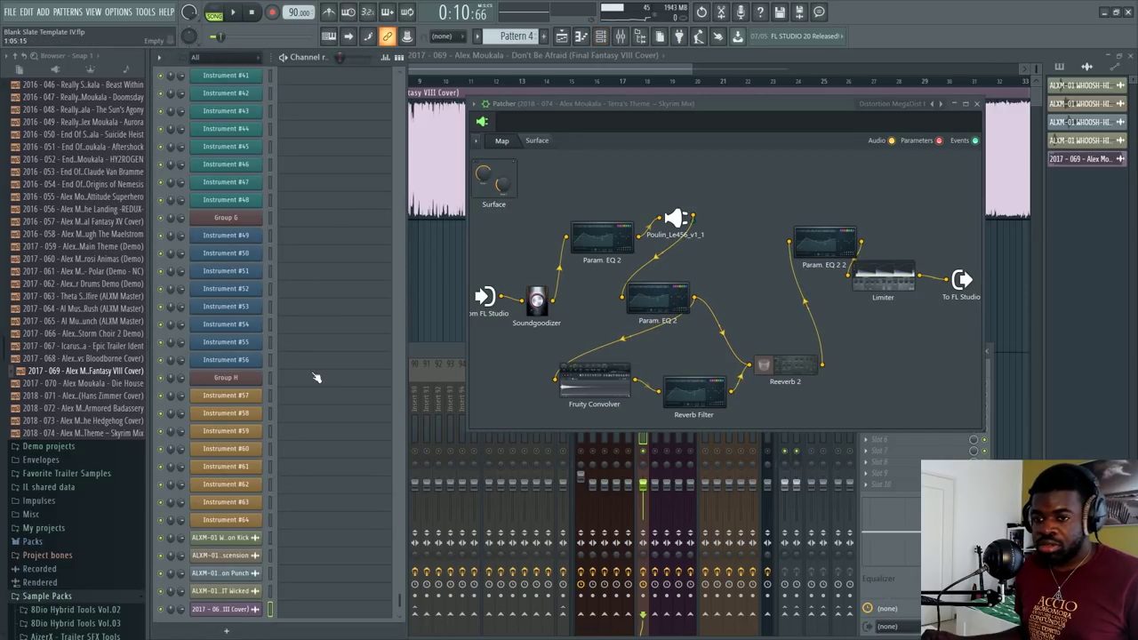
left_click(43, 12)
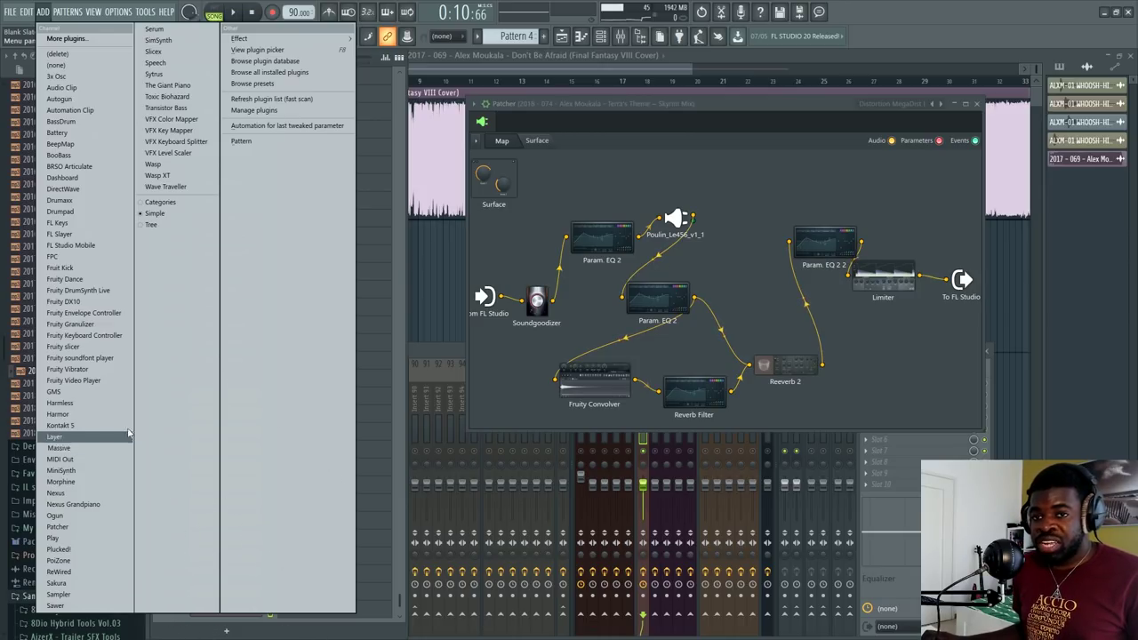
left_click(394, 442)
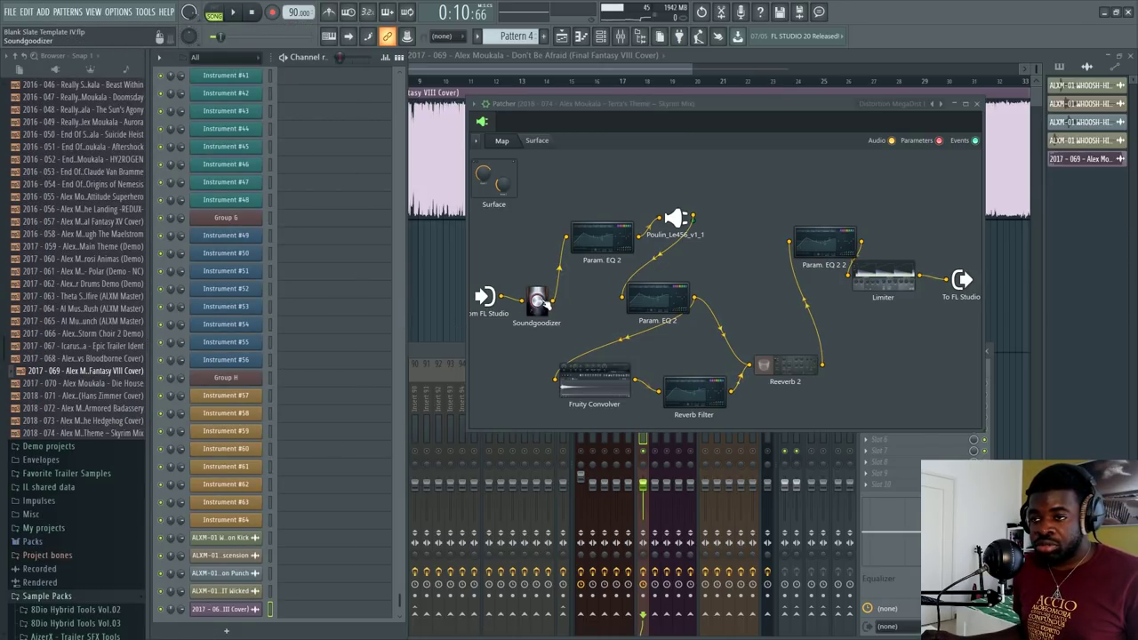
Rearrange the Soundgoodizer, Poulin_Le456 and second Param. EQ 2 modules on the map and inspect the Param. EQ 2 curves
left_click_drag(522, 311, 430, 283)
left_click(531, 200)
double_click(588, 237)
left_click_drag(654, 229, 645, 170)
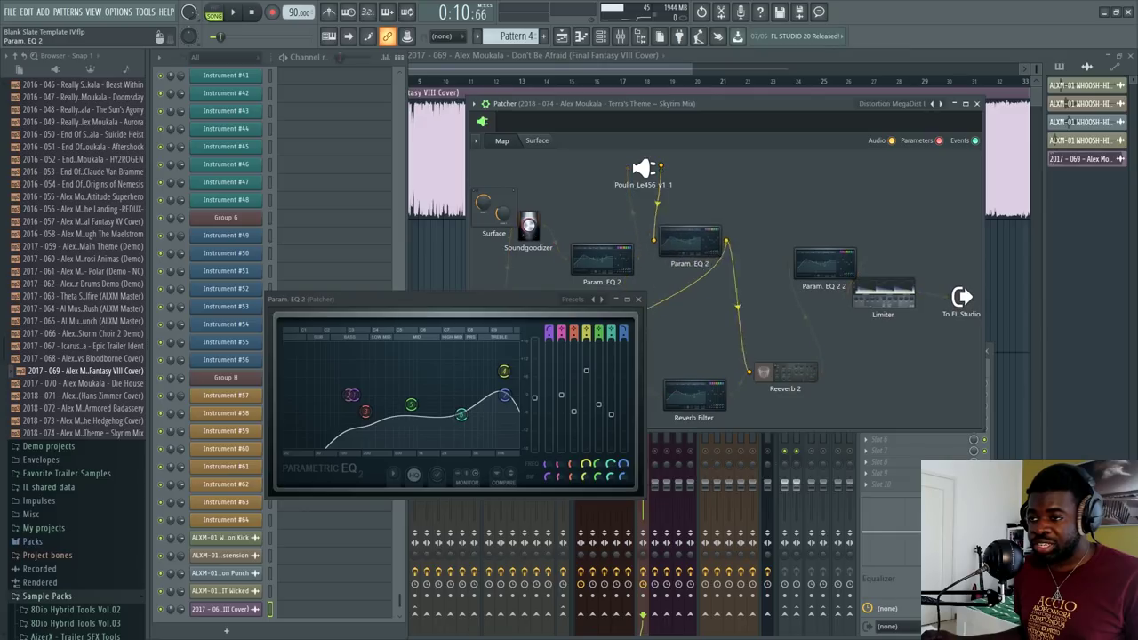
left_click_drag(690, 241, 727, 191)
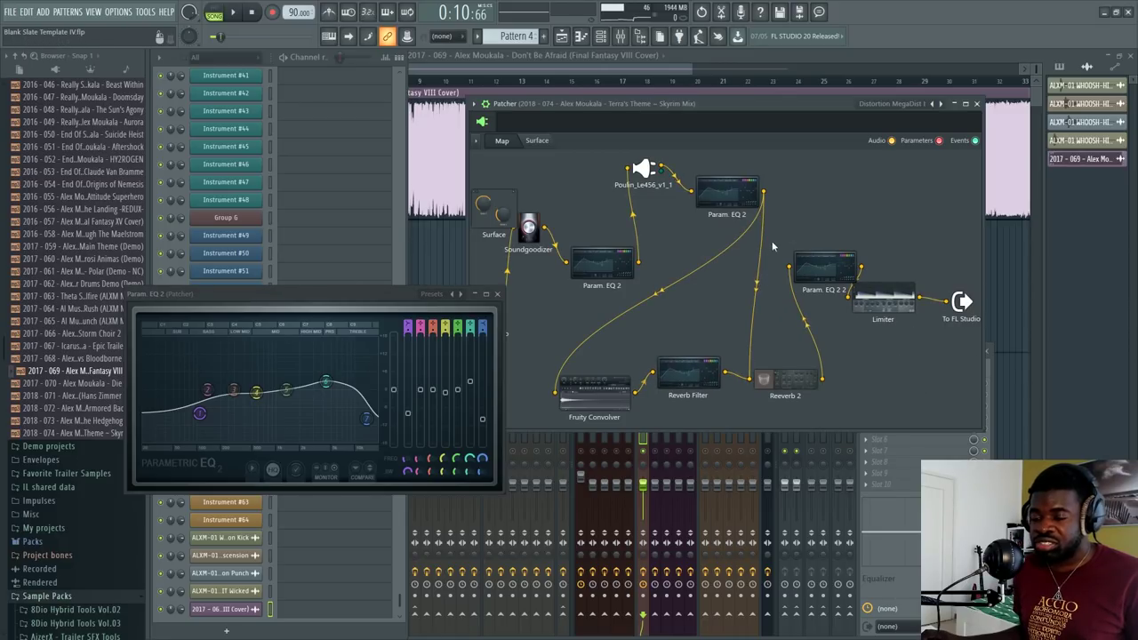
left_click(497, 294)
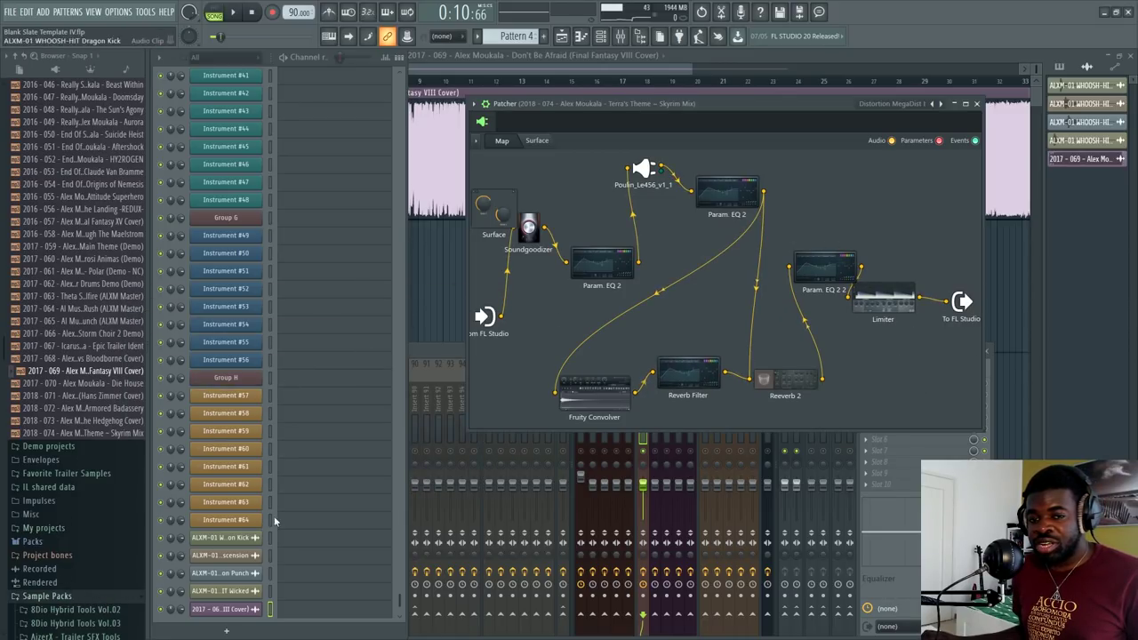
left_click_drag(827, 114, 734, 190)
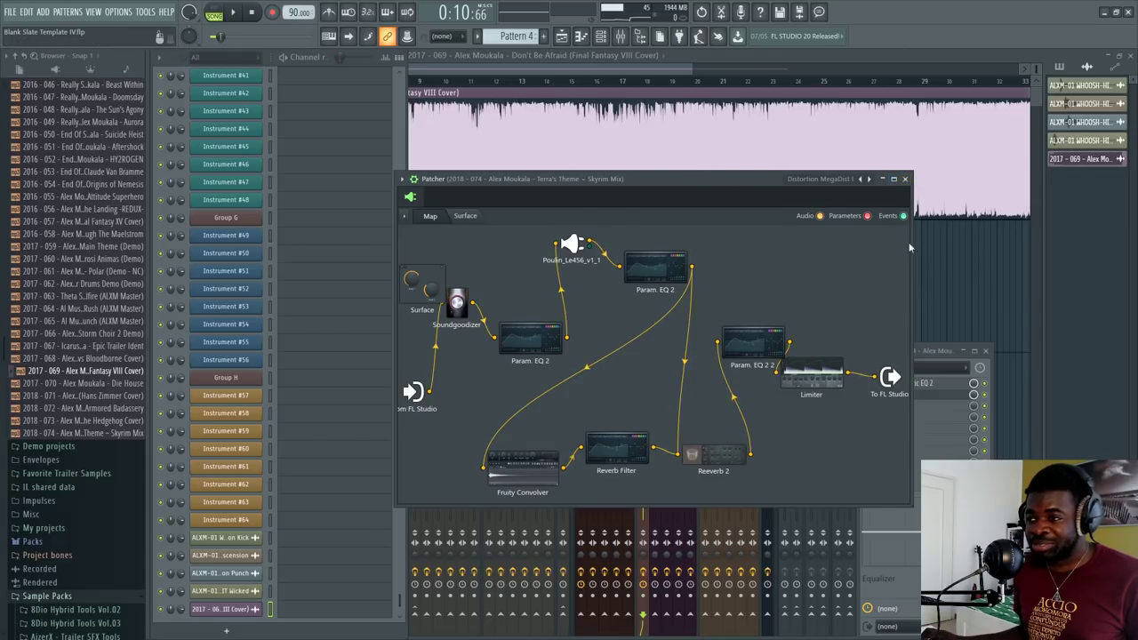
Close Patcher and delete the song's audio clip from the playlist
left_click(905, 180)
right_click(856, 193)
right_click(526, 274, "ctrl")
key("F9")
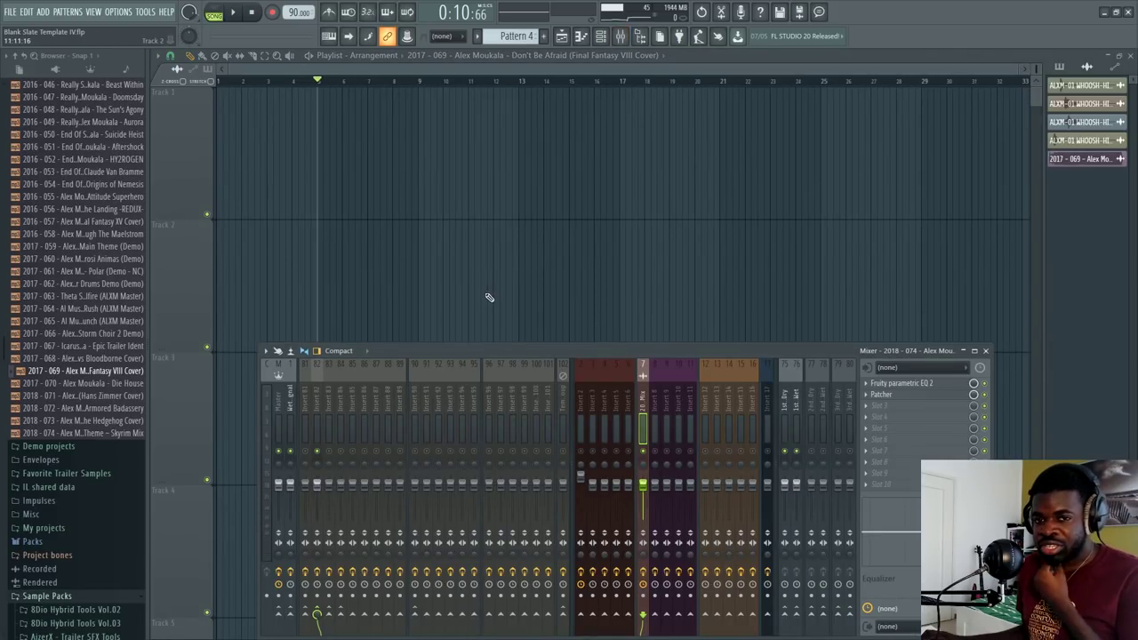
Bring up Kontakt on the Group A channel and disable the Patcher effect on the selected mixer track
key("F6")
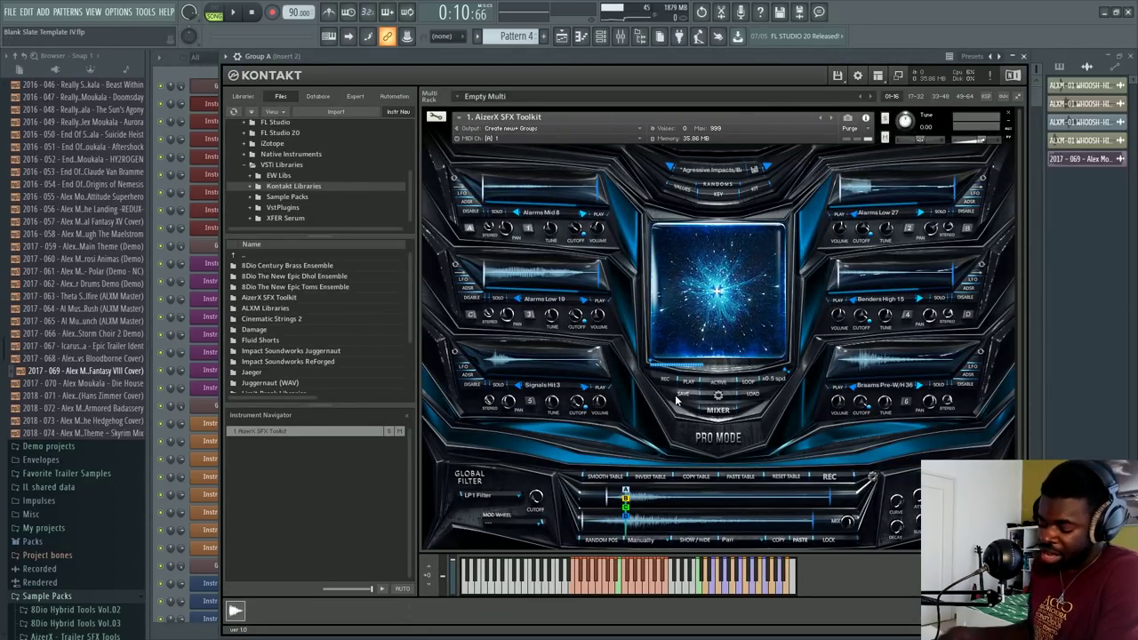
key("F9")
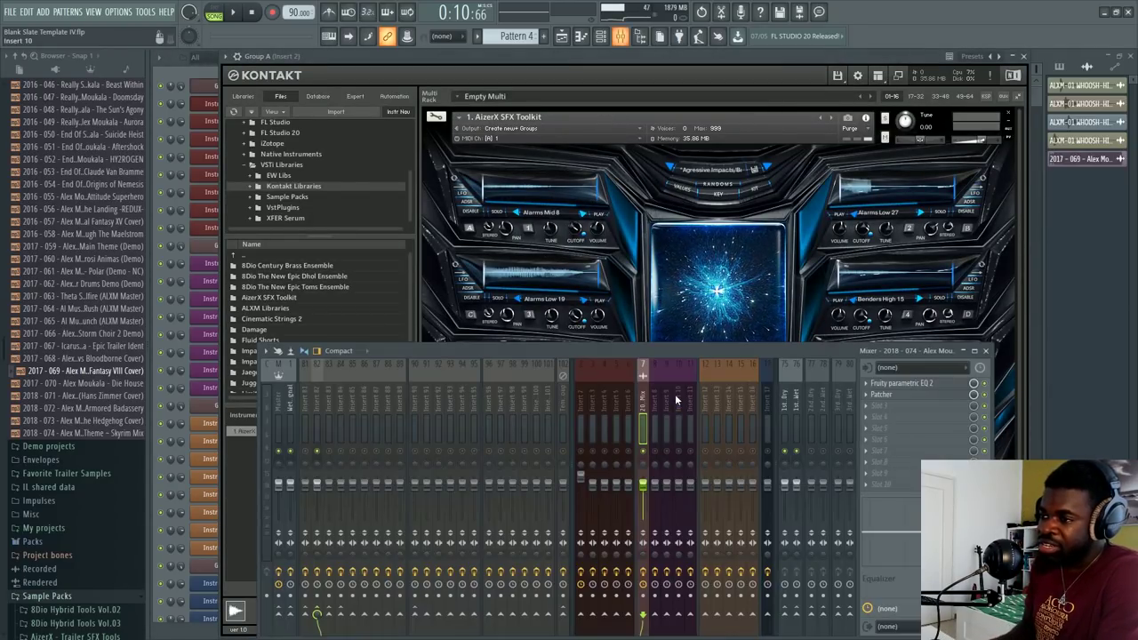
left_click(924, 396)
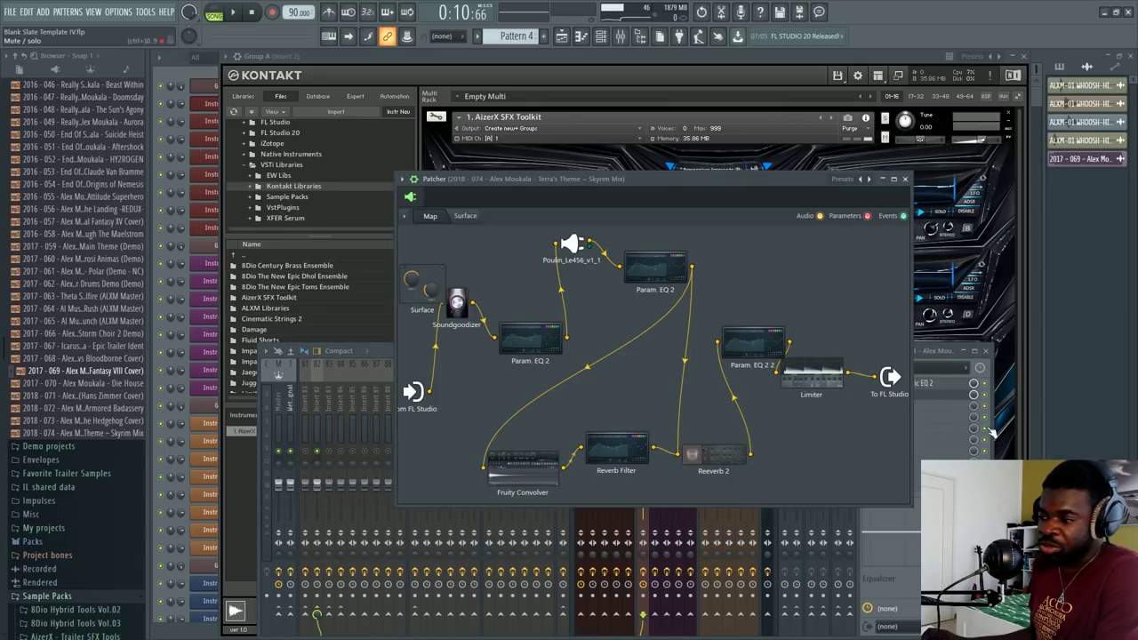
left_click(988, 389)
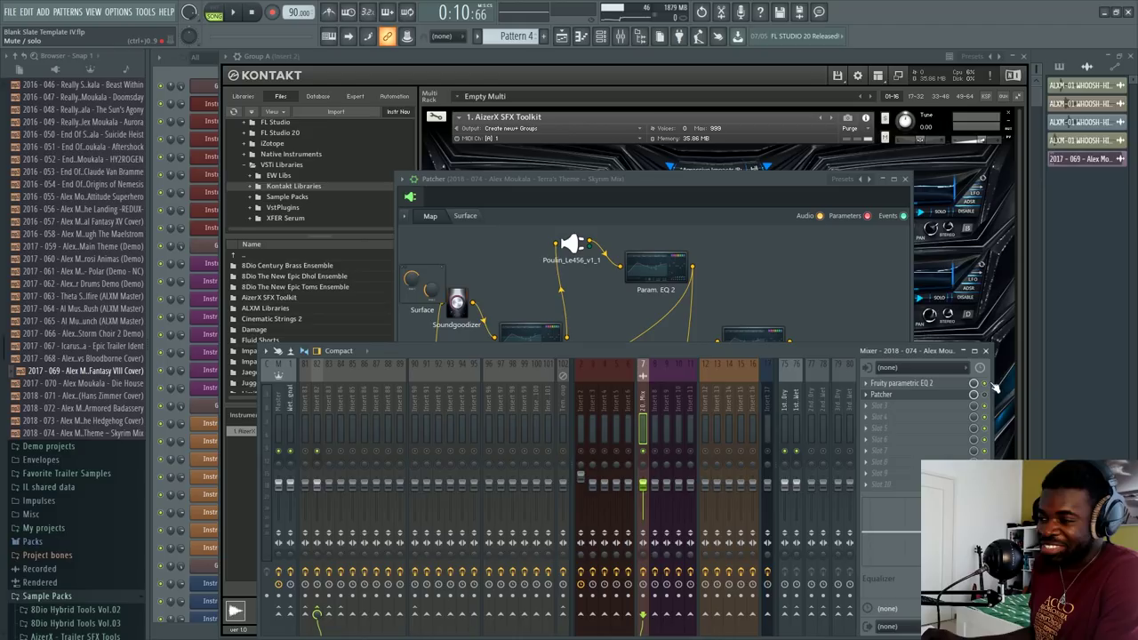
left_click(905, 179)
left_click(644, 64)
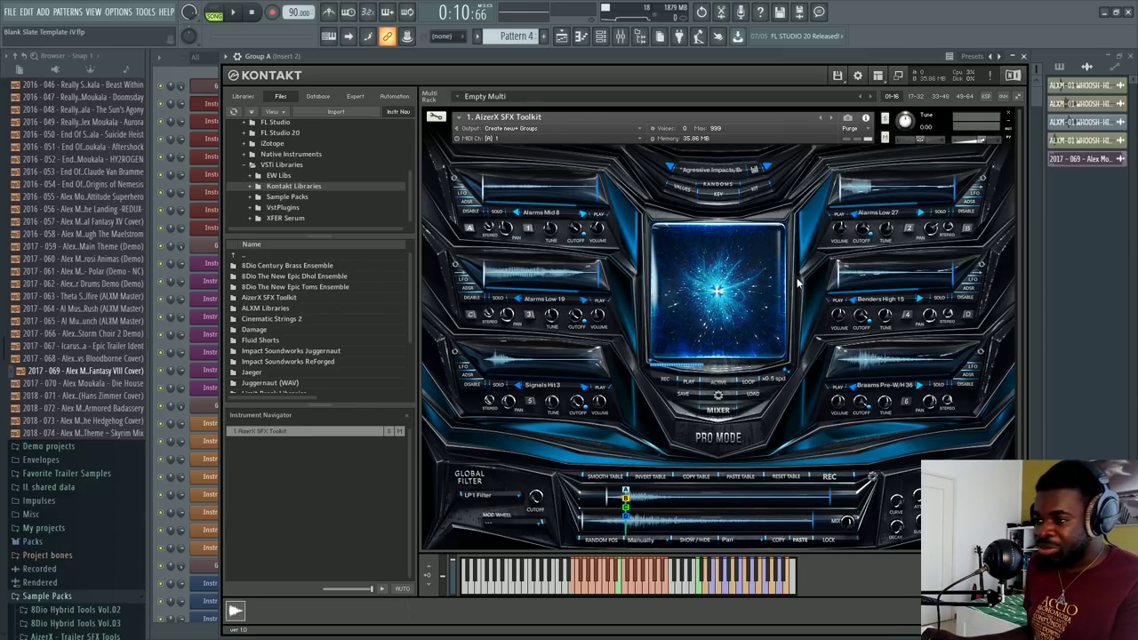
Review the global filter types in AizerX SFX Toolkit and assign the mod wheel to XY PAD PLAYER
scroll(1018, 184, "down", 2)
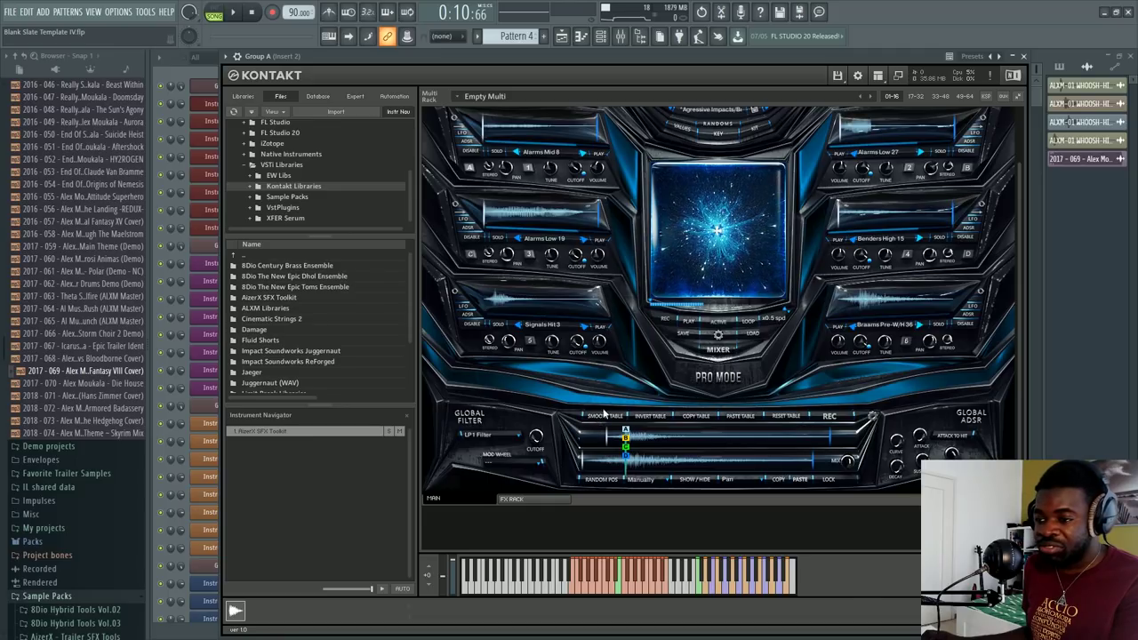
left_click(514, 436)
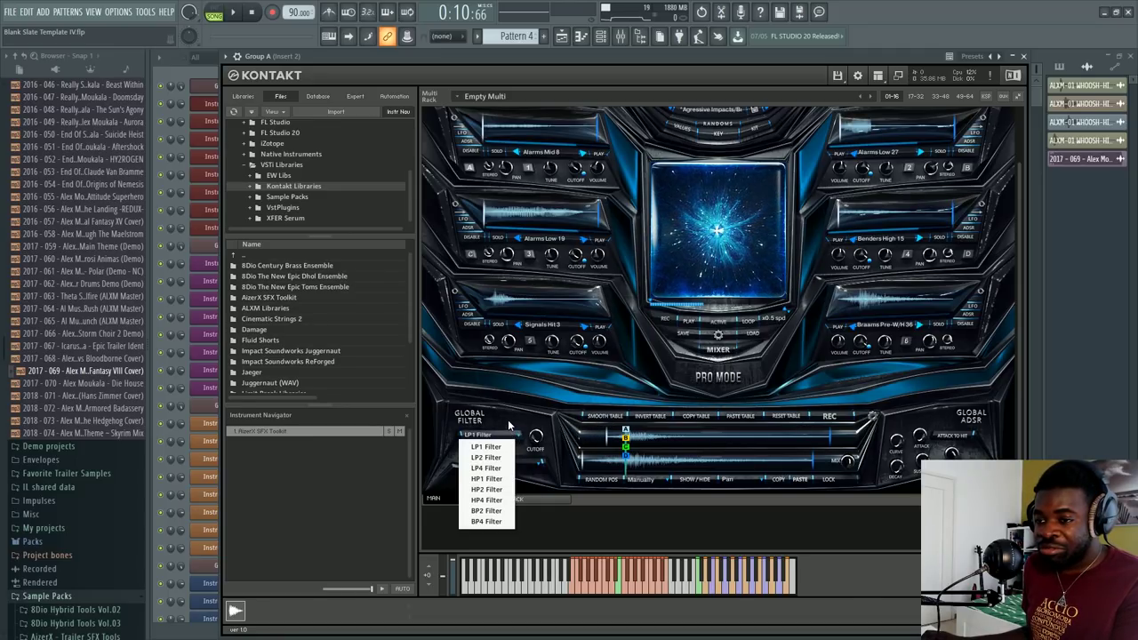
left_click(509, 426)
left_click(521, 464)
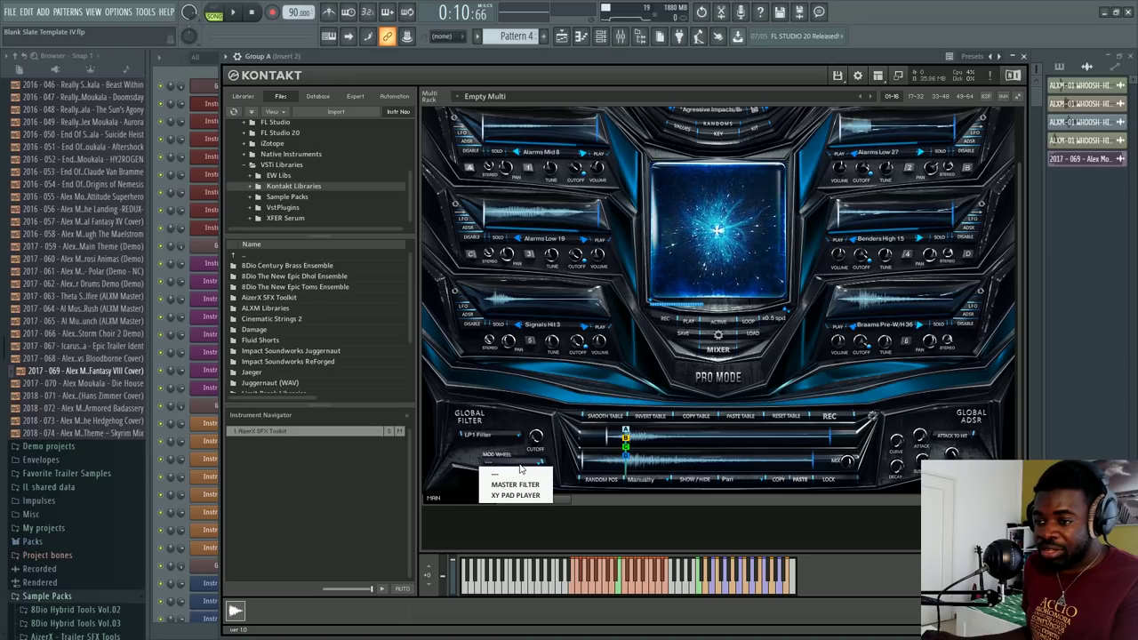
left_click(500, 458)
left_click(506, 464)
left_click(522, 496)
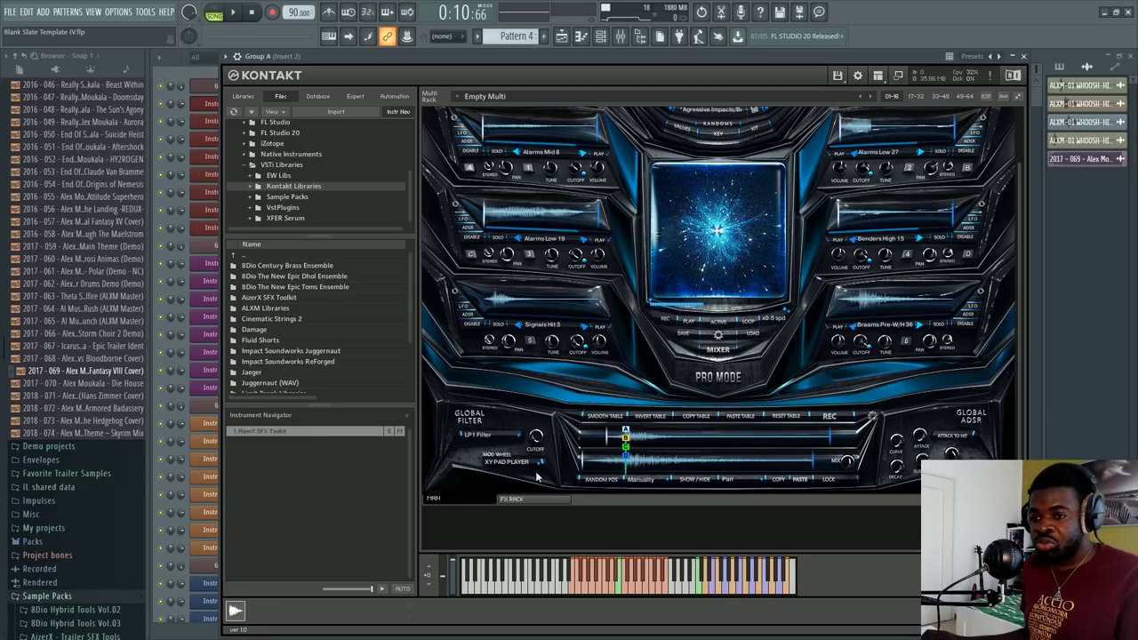
Open the Instrument #1 controllers beside Kontakt and set its Dynamics control (CC 1) to 83
left_click_drag(320, 58, 366, 61)
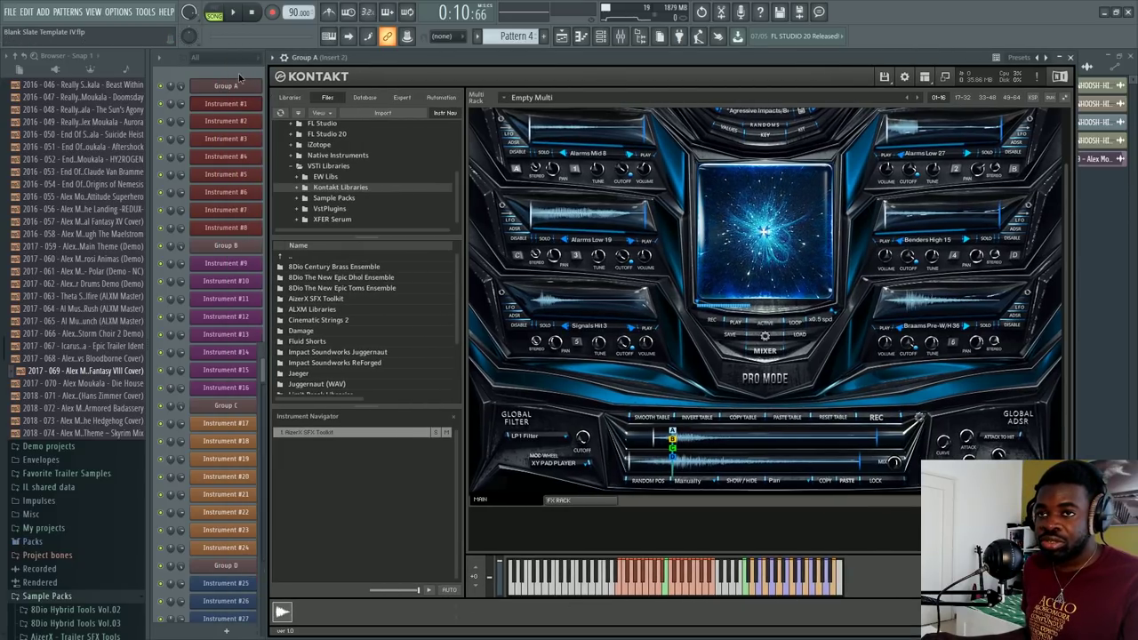
left_click(266, 99)
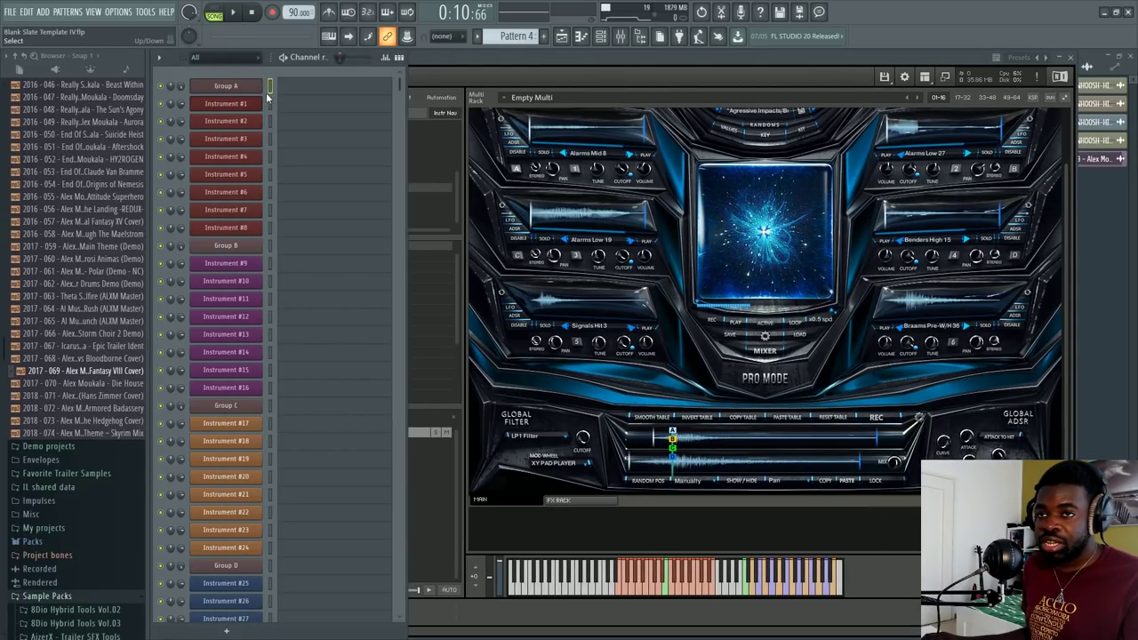
left_click(584, 477)
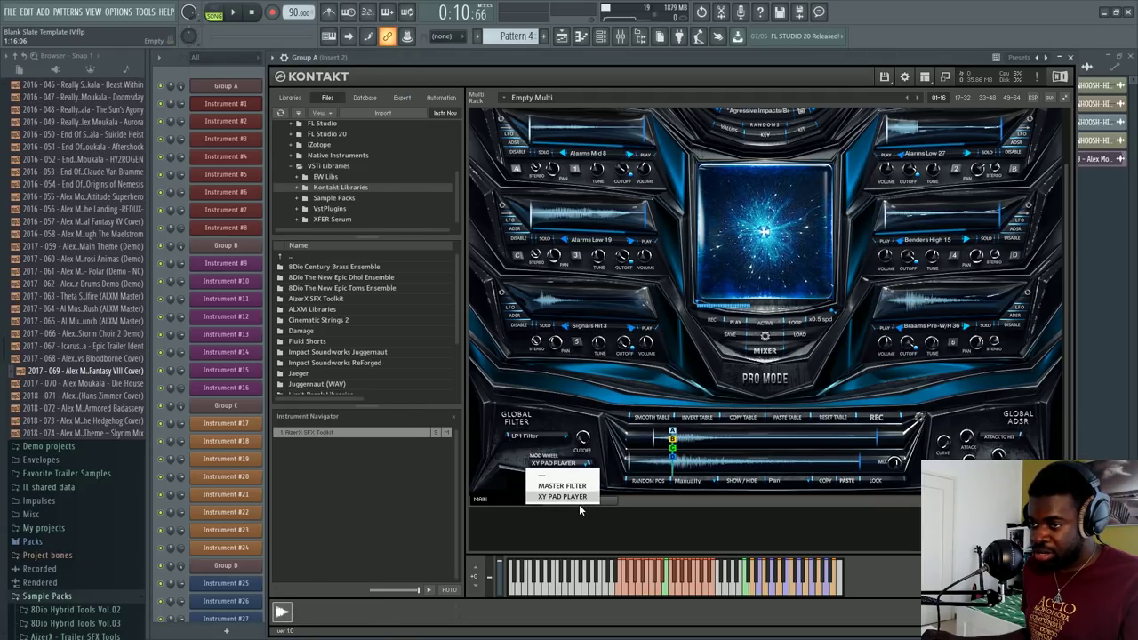
left_click(217, 105)
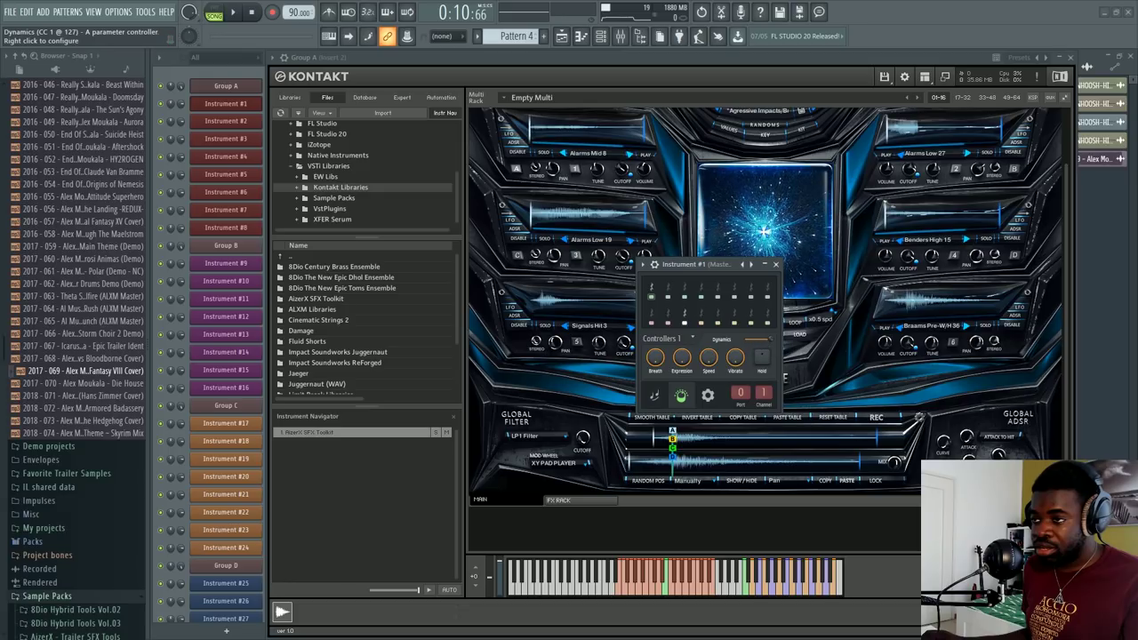
left_click_drag(713, 273, 431, 320)
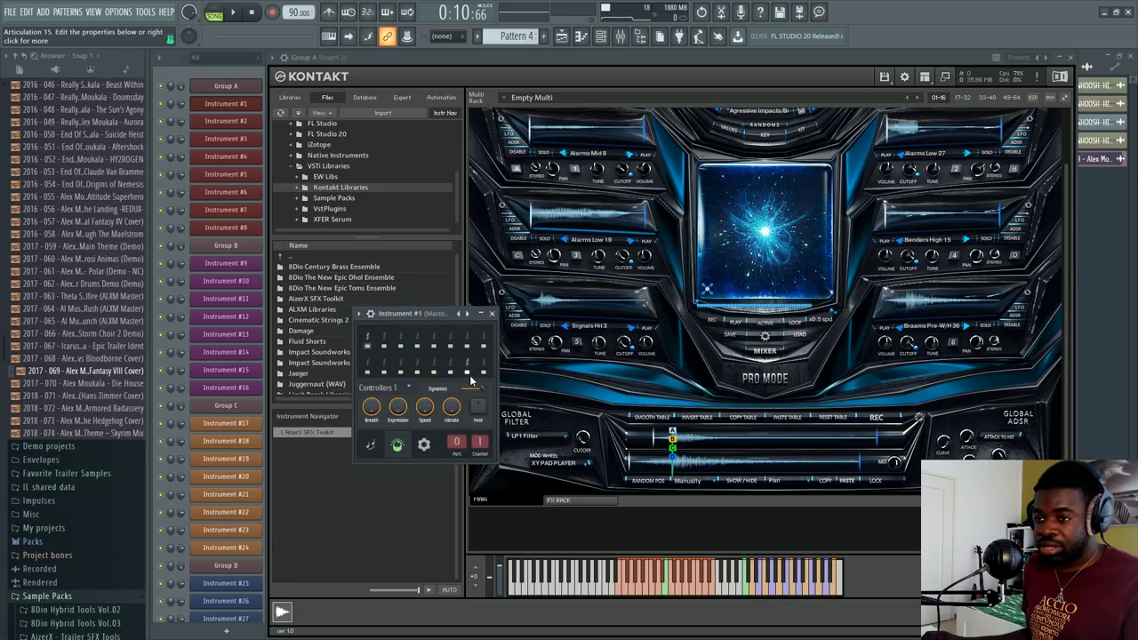
left_click(215, 78)
left_click_drag(484, 389, 465, 390)
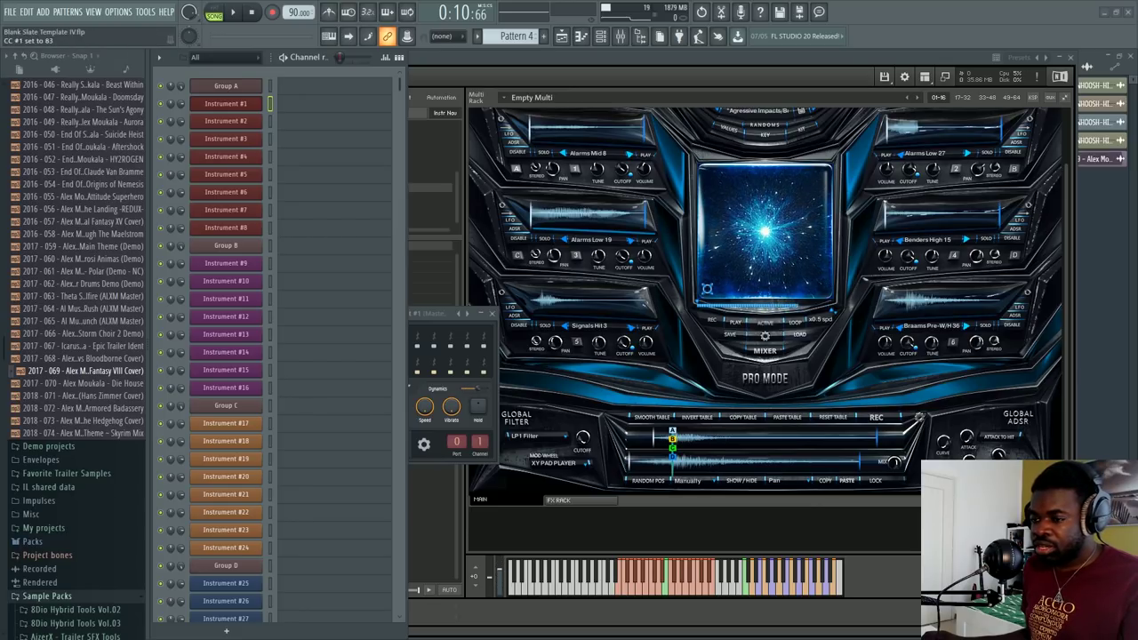
Clear the mod wheel assignment, play AizerX SFX Toolkit and check the mixer before returning to the channel rack
left_click(736, 306)
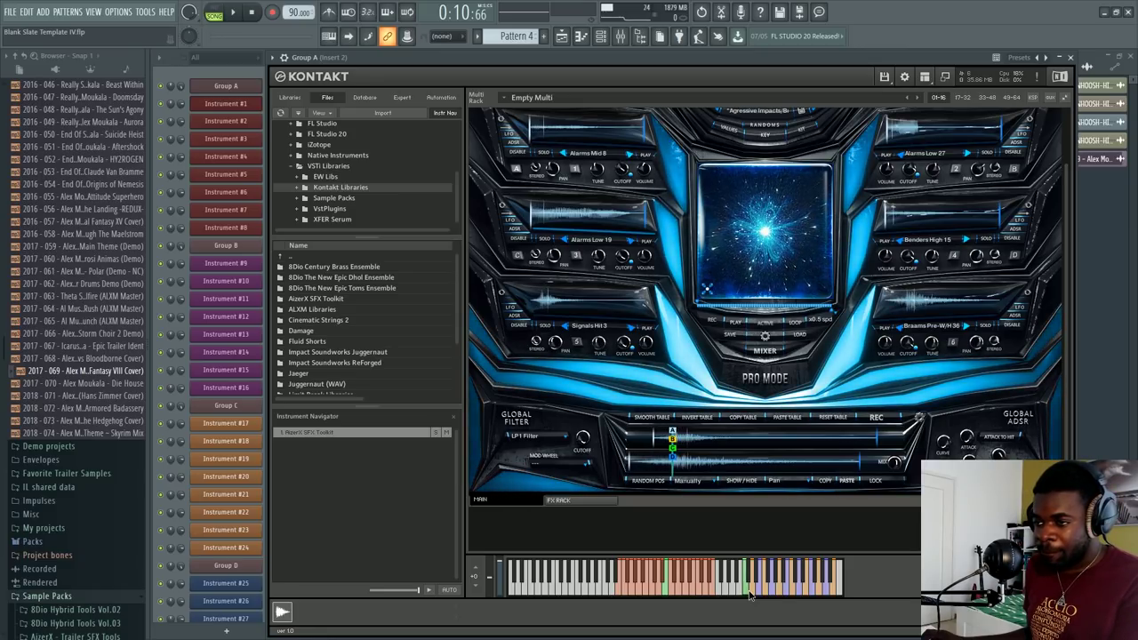
key("F9")
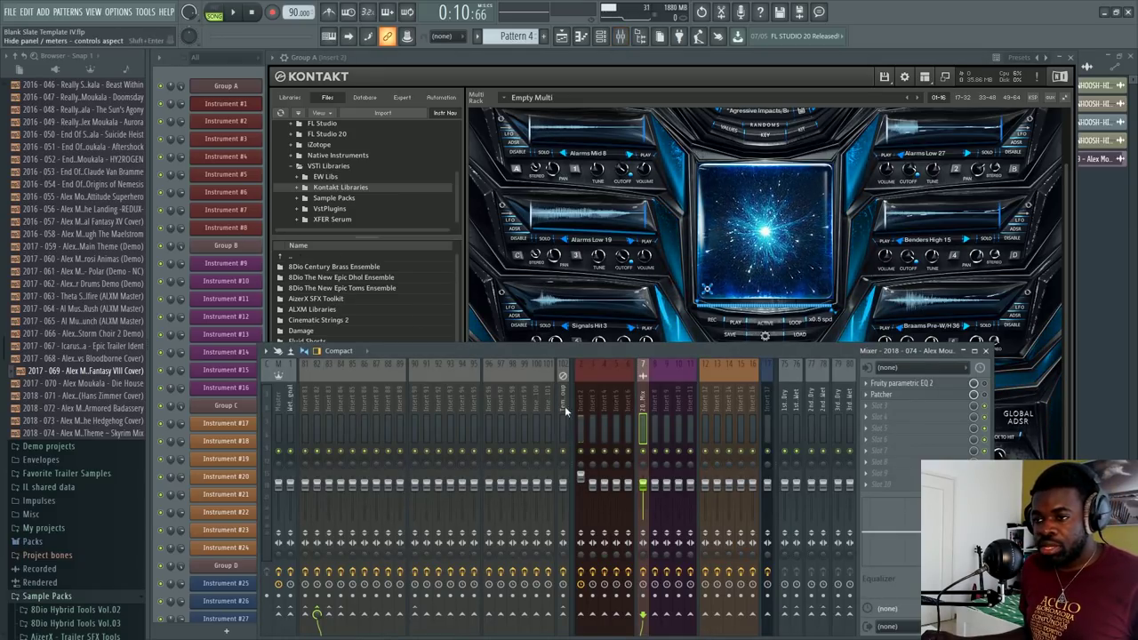
key("F9")
left_click(247, 81)
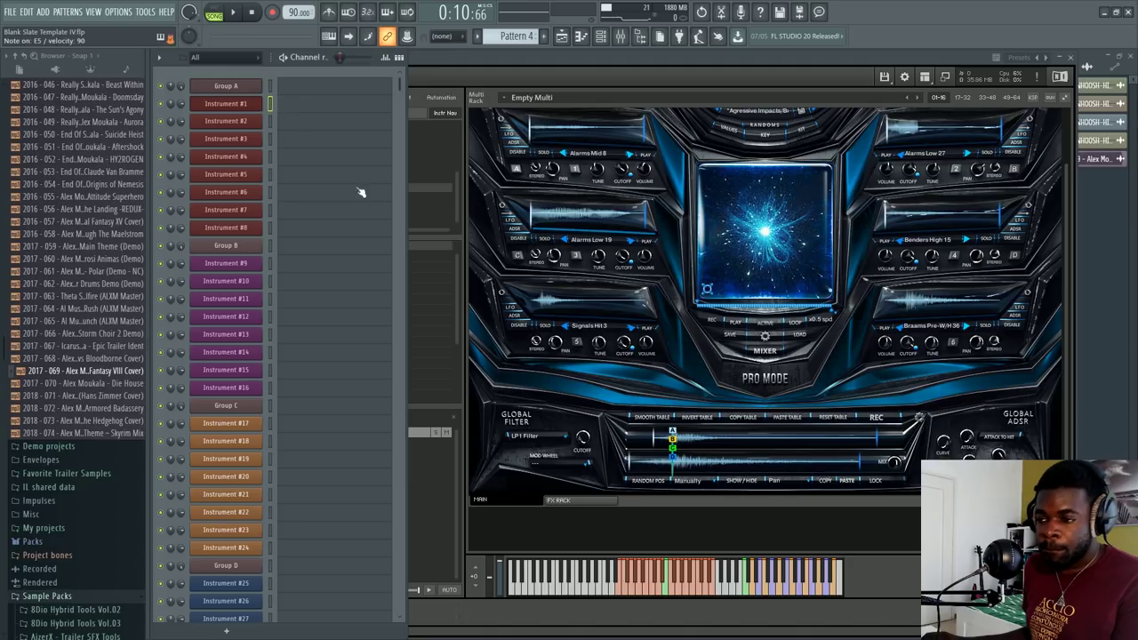
Switch on Copy Table in AizerX SFX Toolkit and play its newly randomized sounds
left_click(702, 424)
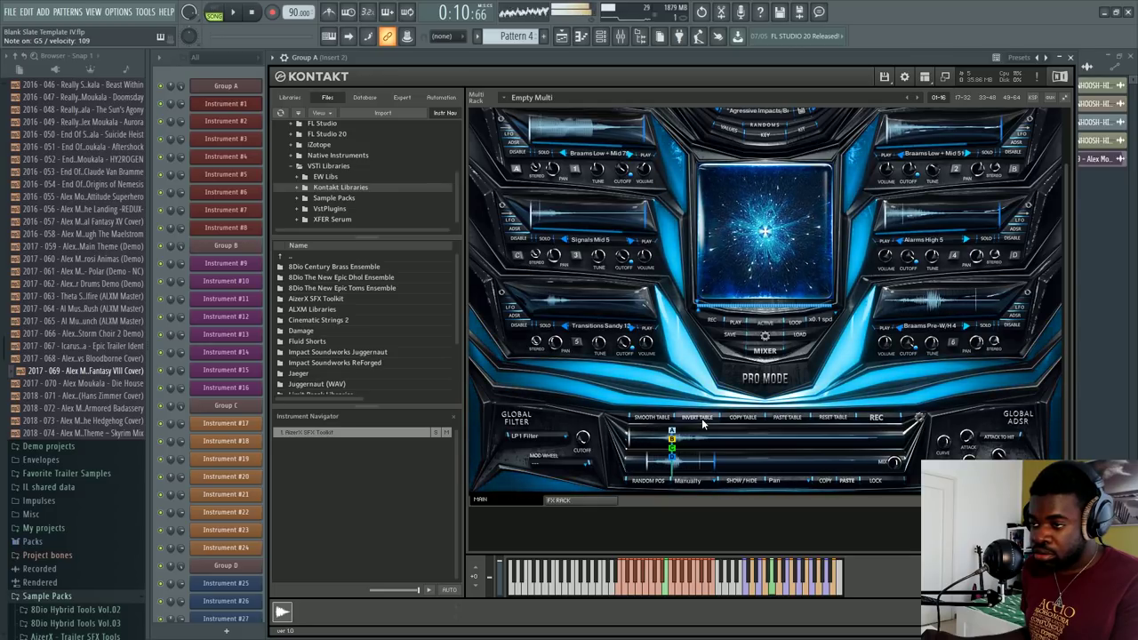
left_click(729, 418)
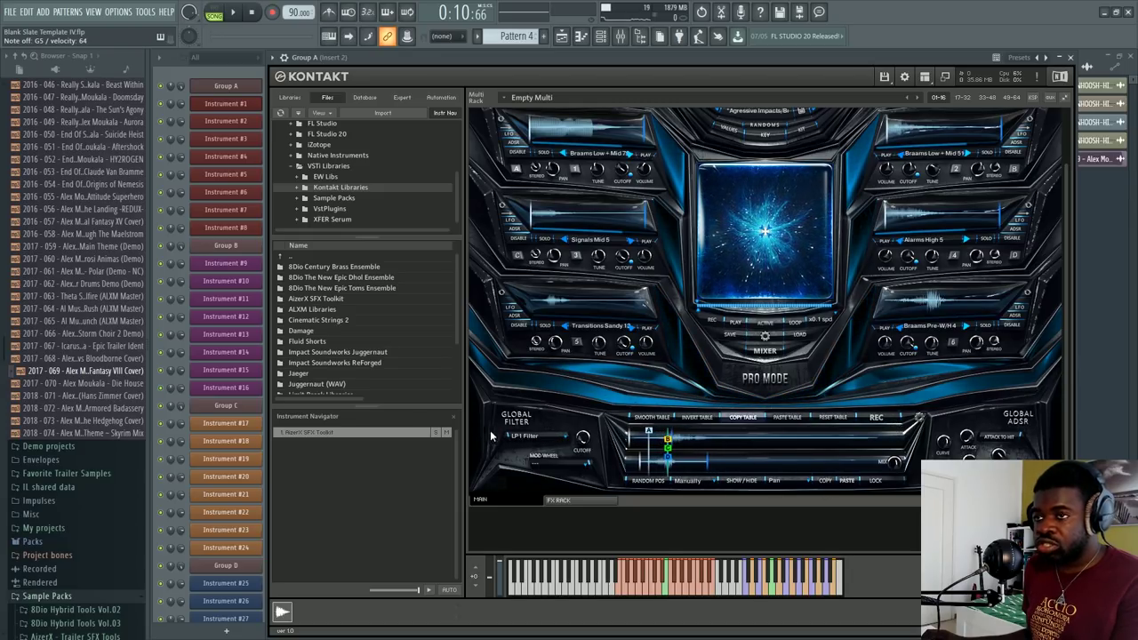
scroll(1063, 325, "up", 2)
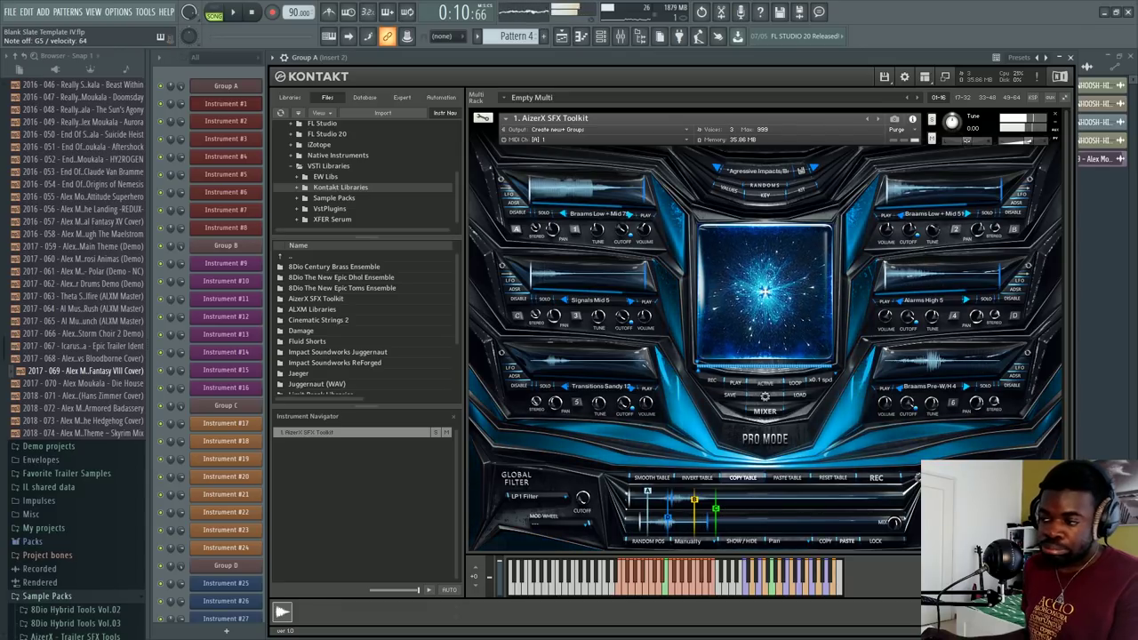
Check the envelope controls of the Alarms High 5 slot in AizerX SFX Toolkit and hide them again
scroll(1066, 457, "down", 3)
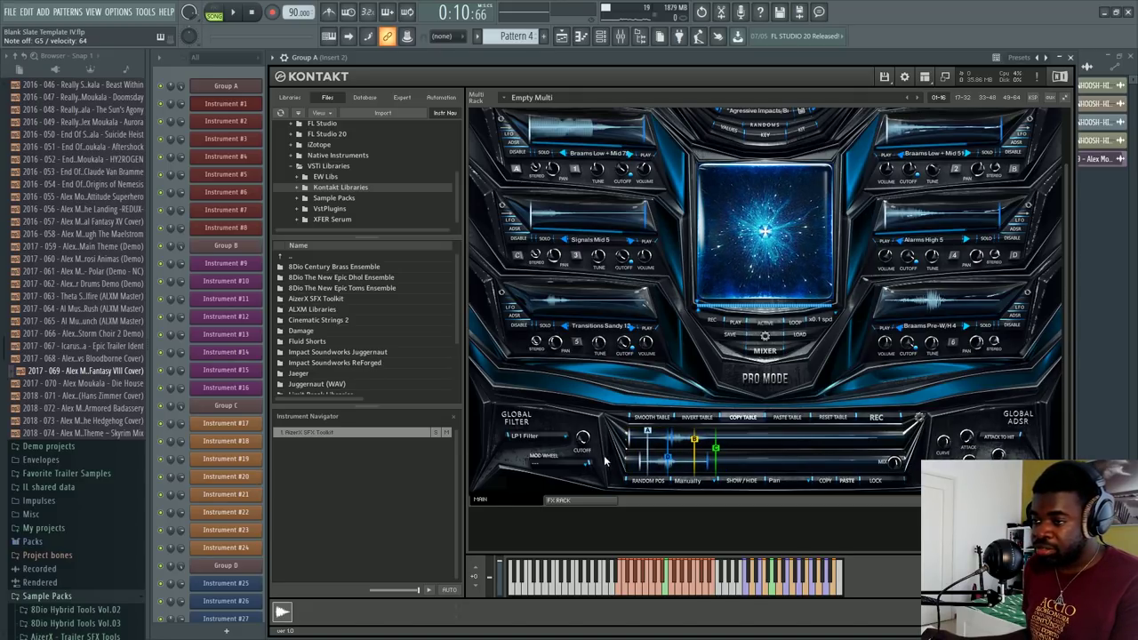
scroll(859, 404, "up", 3)
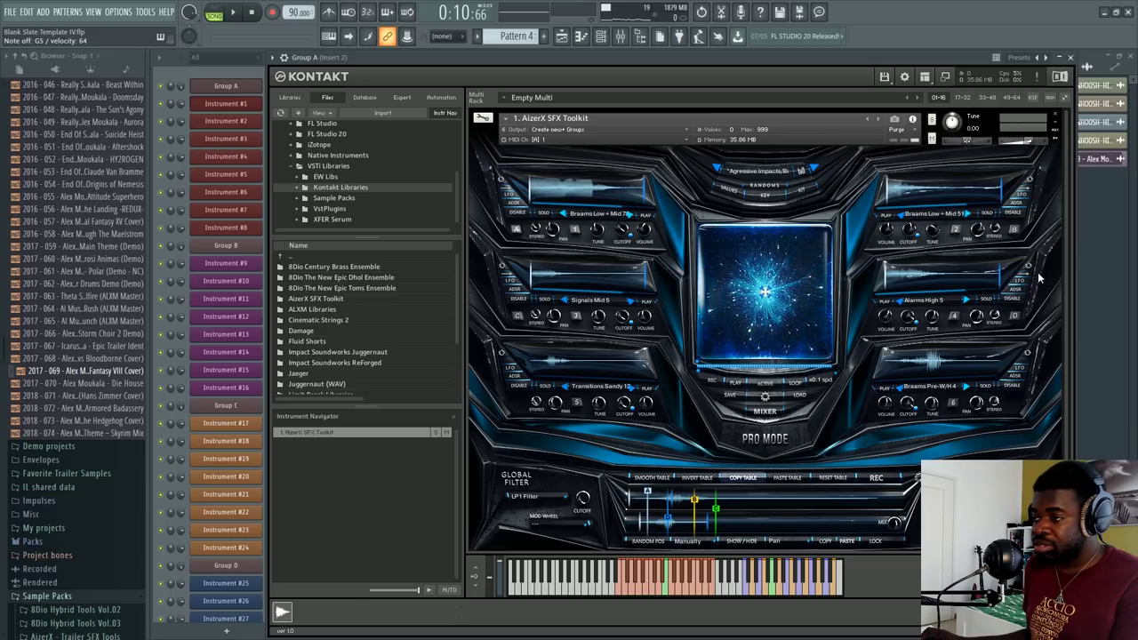
left_click(1012, 293)
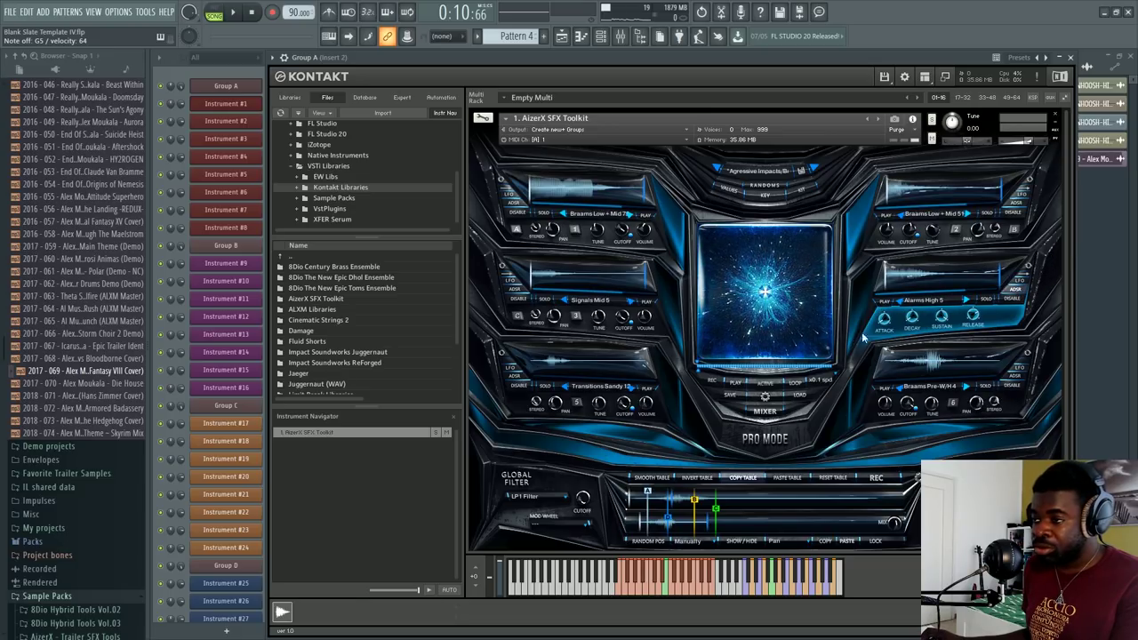
left_click(1023, 282)
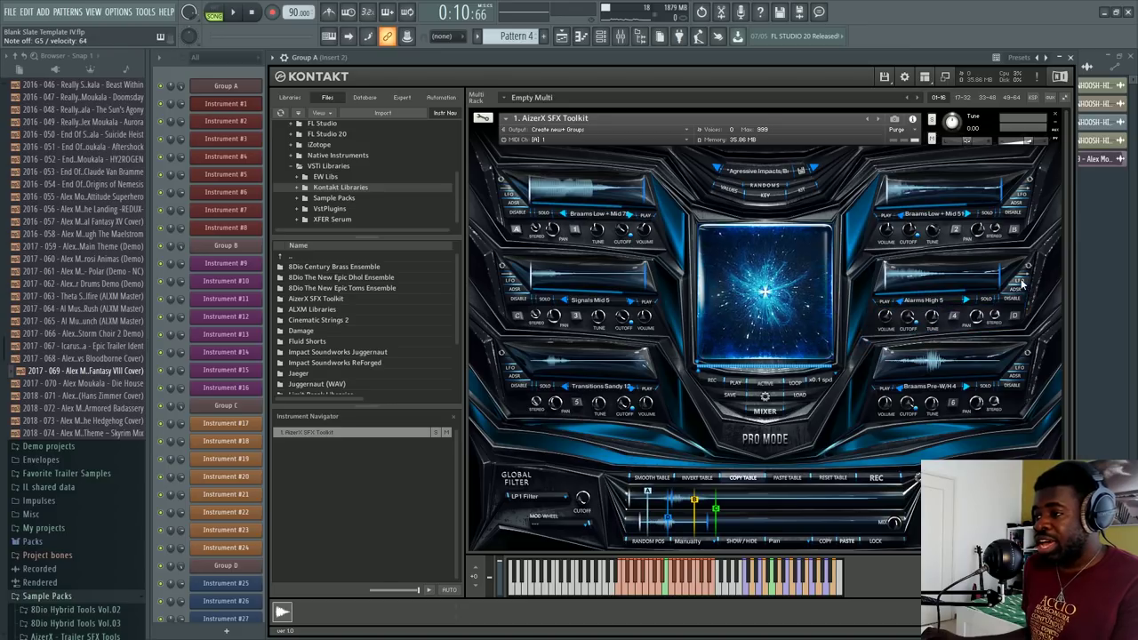
left_click(1023, 282)
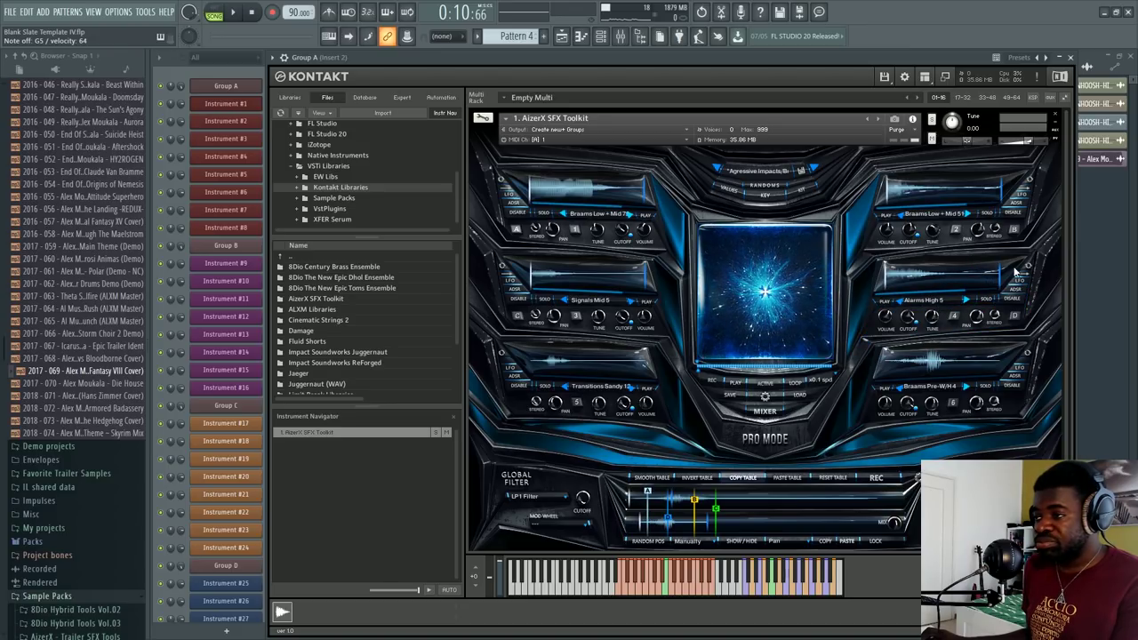
Decline the kit randomization and load the Benders - AncepScore factory preset in AizerX SFX Toolkit
left_click(796, 192)
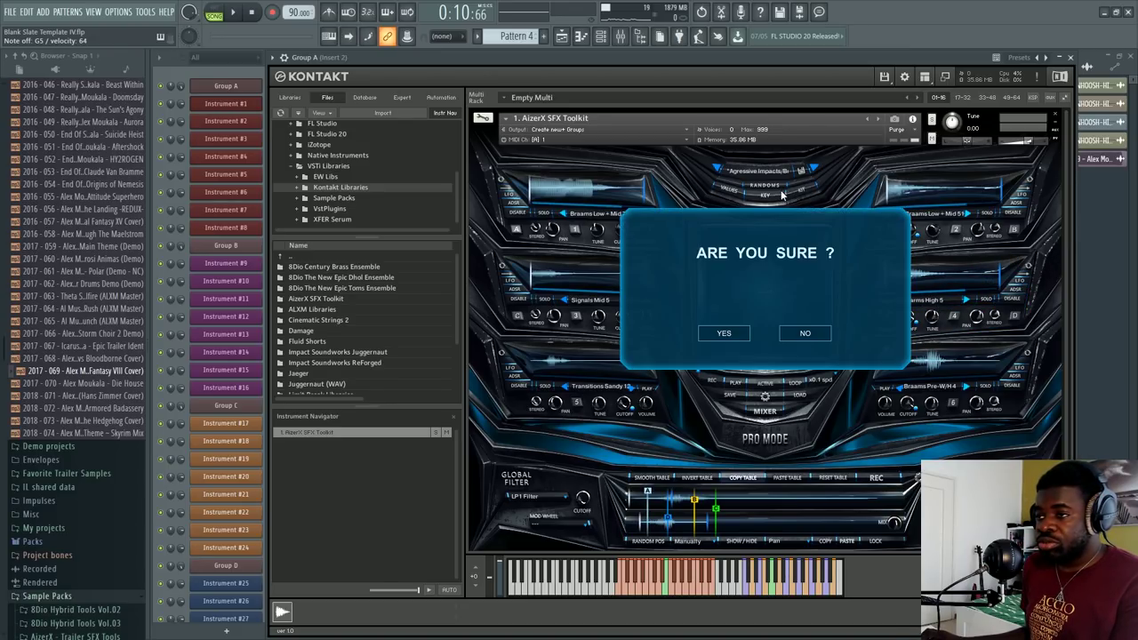
left_click(788, 331)
left_click(766, 172)
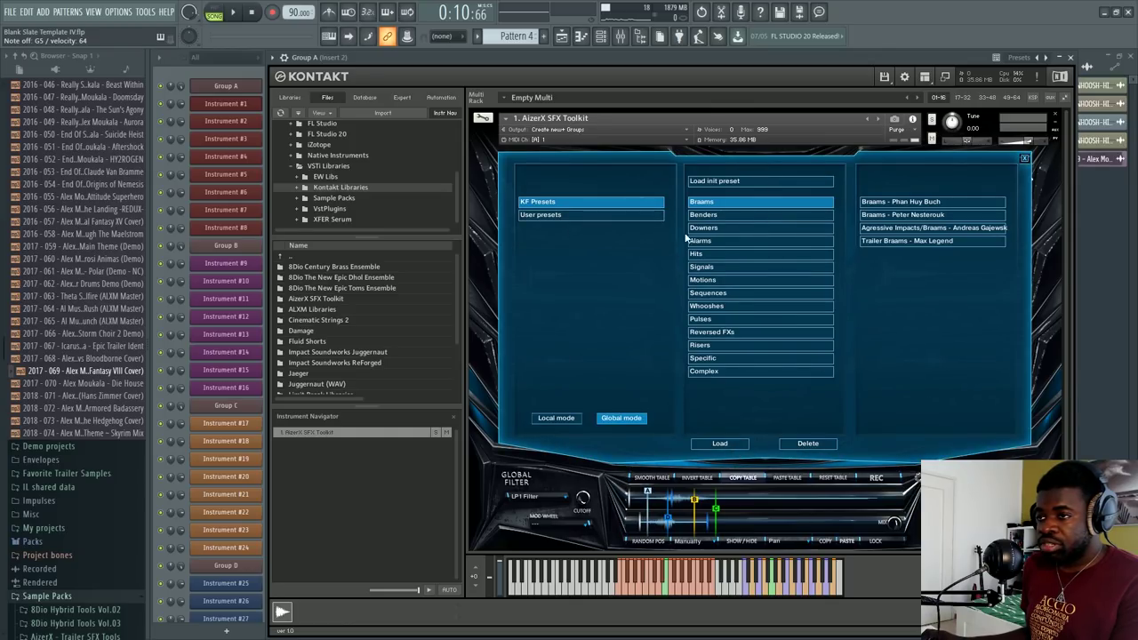
left_click(730, 214)
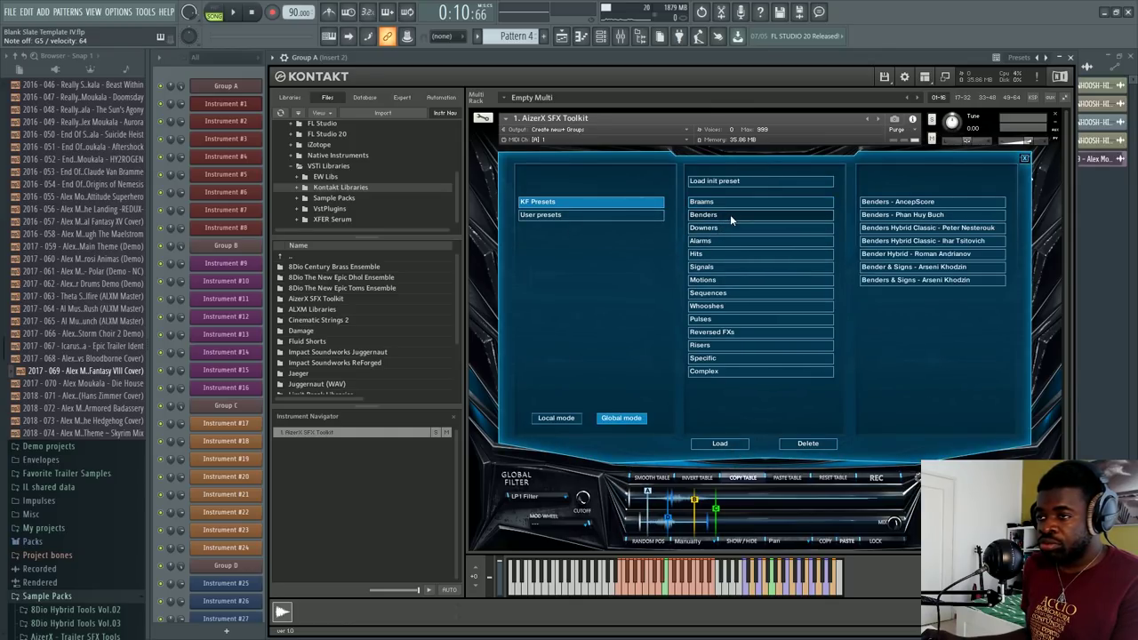
left_click(894, 201)
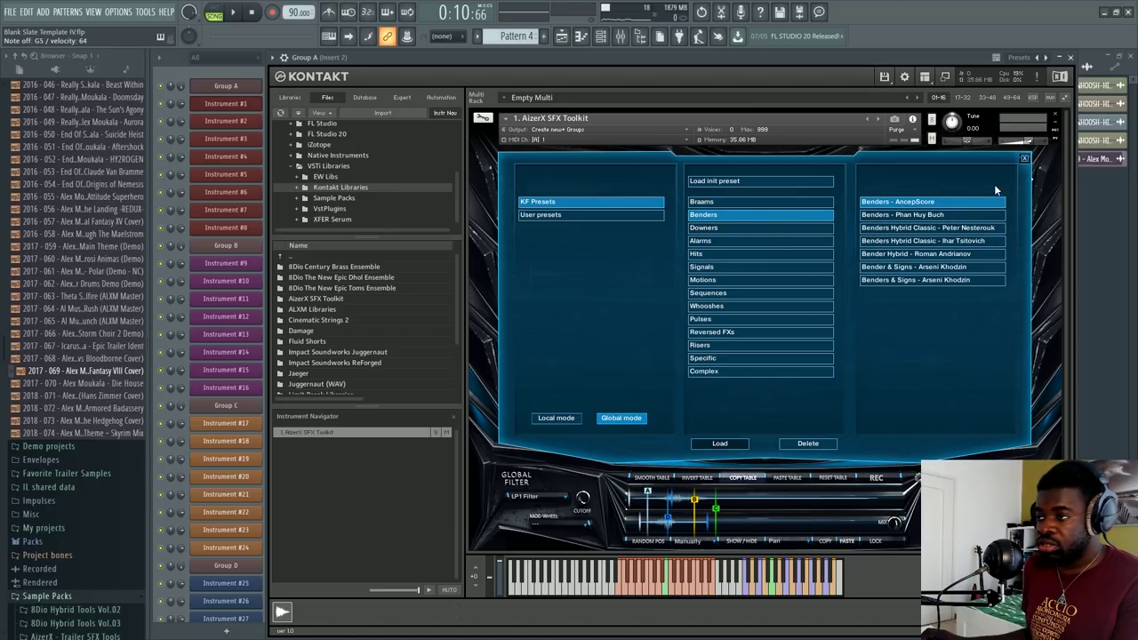
left_click(1025, 159)
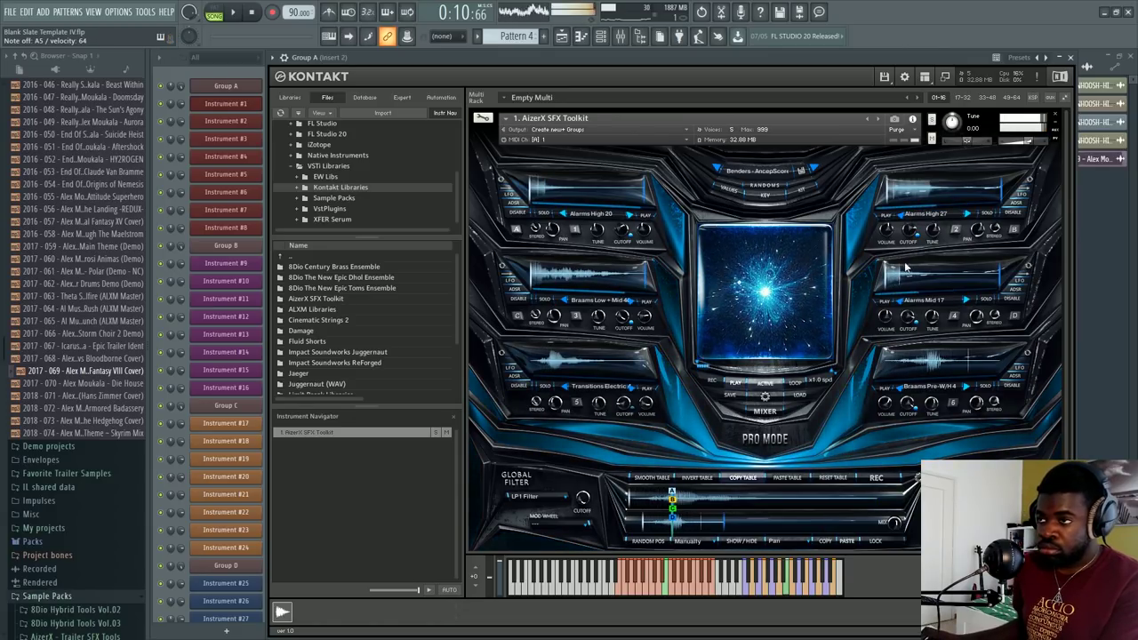
left_click(755, 180)
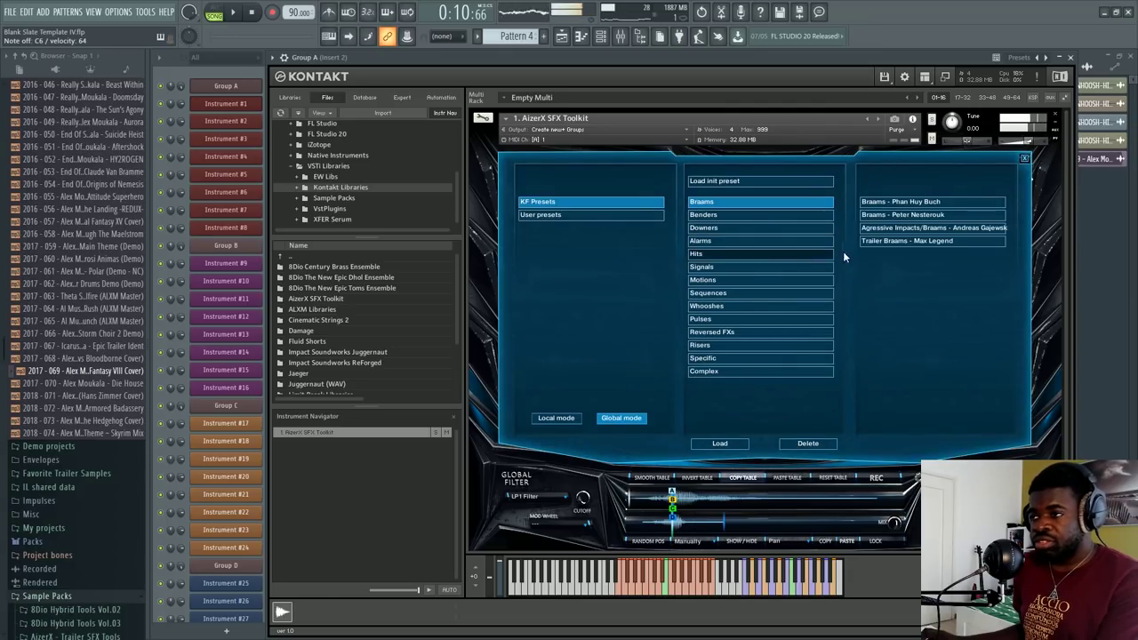
left_click(750, 216)
left_click(720, 444)
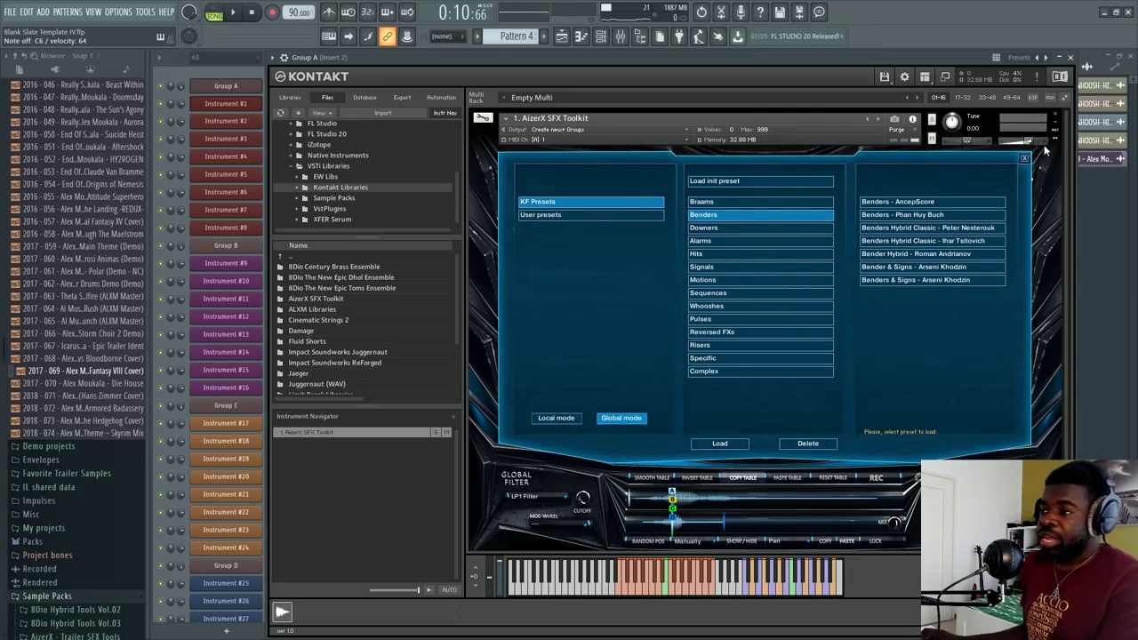
left_click(1024, 160)
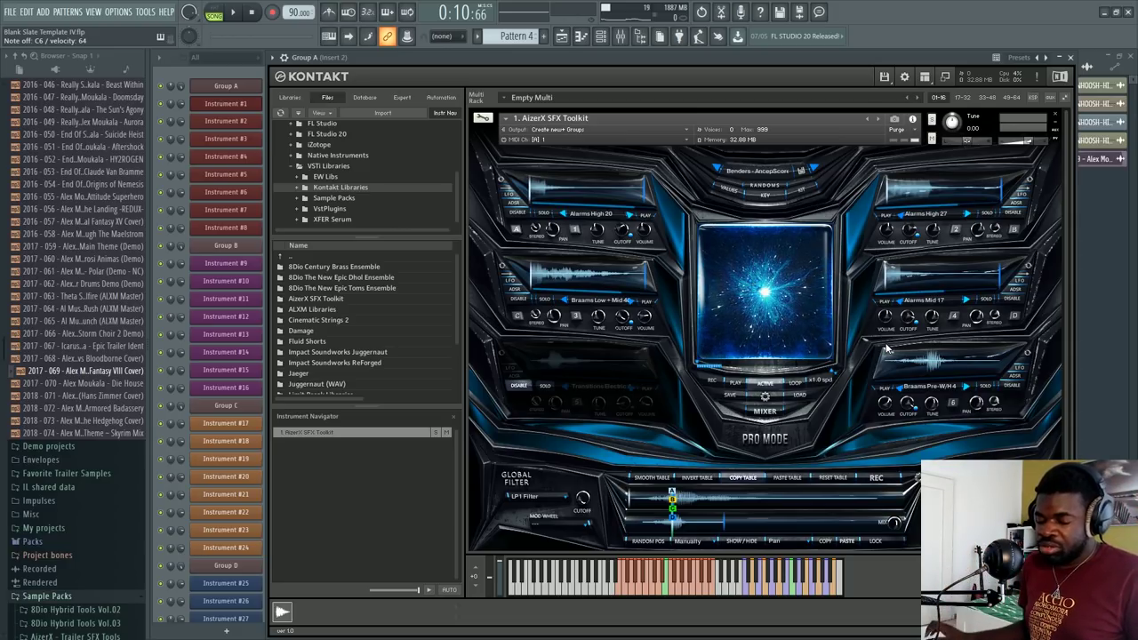
Show the channel rack and select the Instrument #1 channel to play the loaded Benders preset
key("F6")
key("F6")
key("F6")
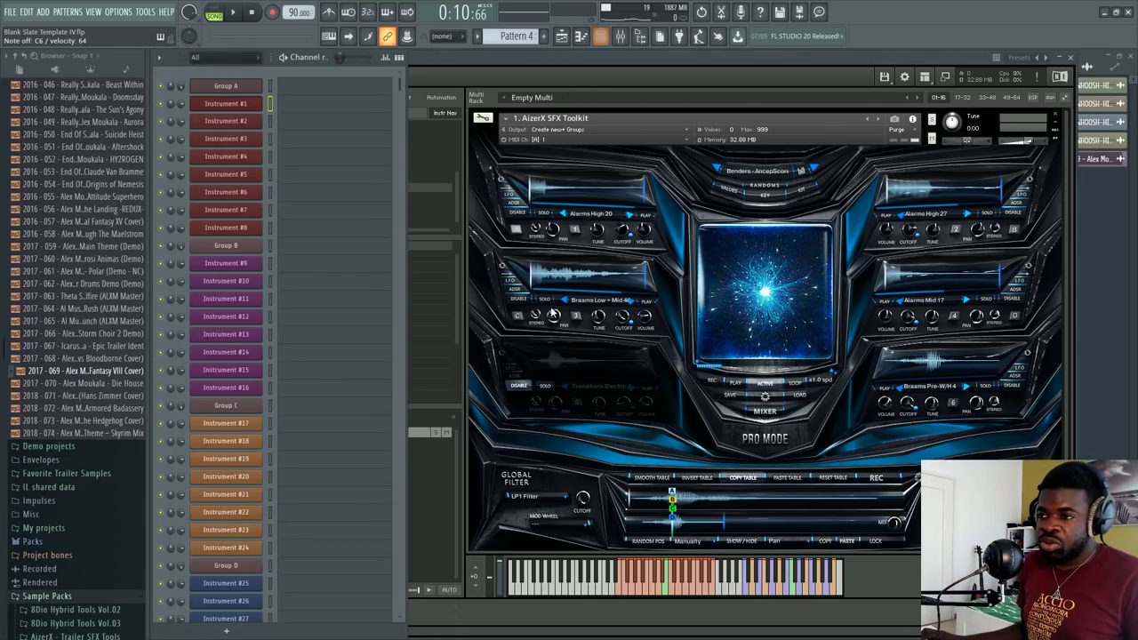
left_click(269, 107)
left_click(268, 107)
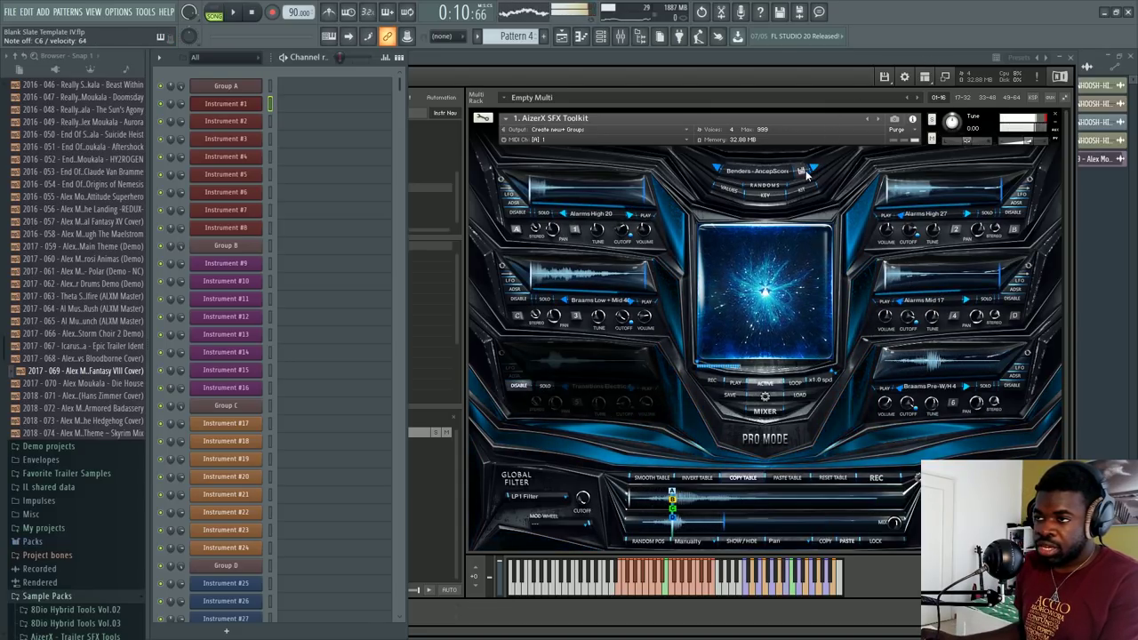
left_click(770, 172)
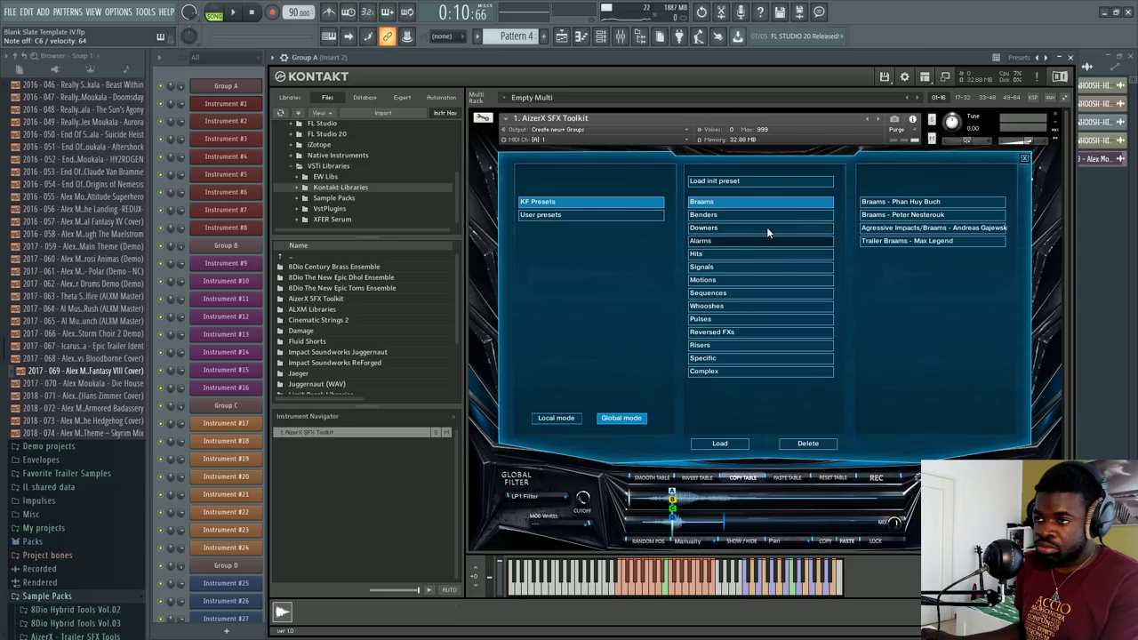
left_click(764, 216)
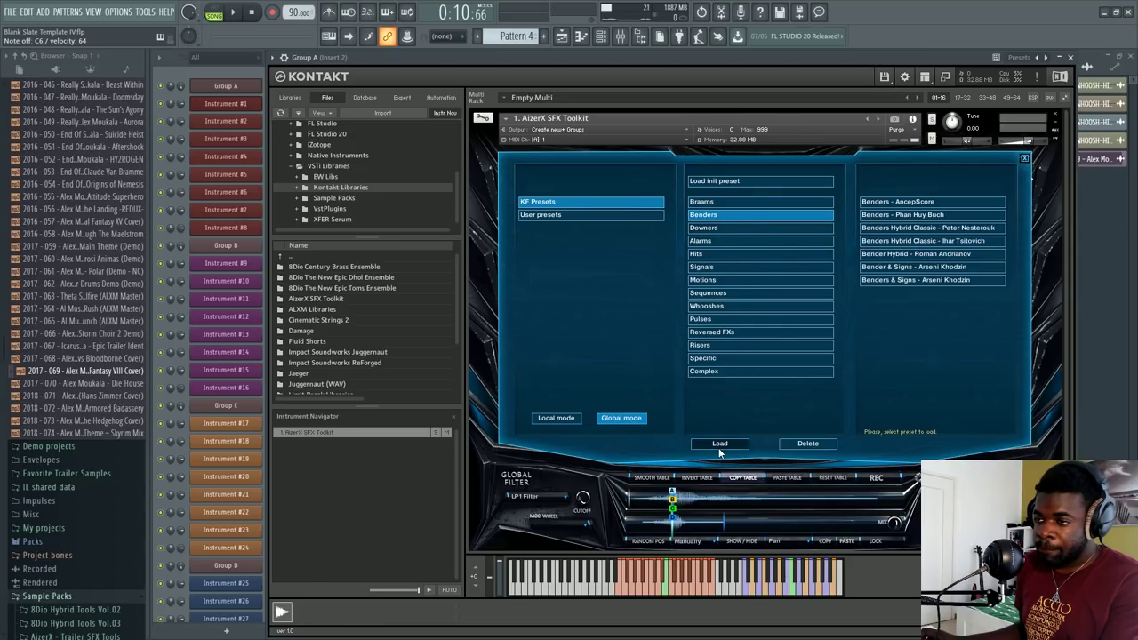
left_click(1023, 160)
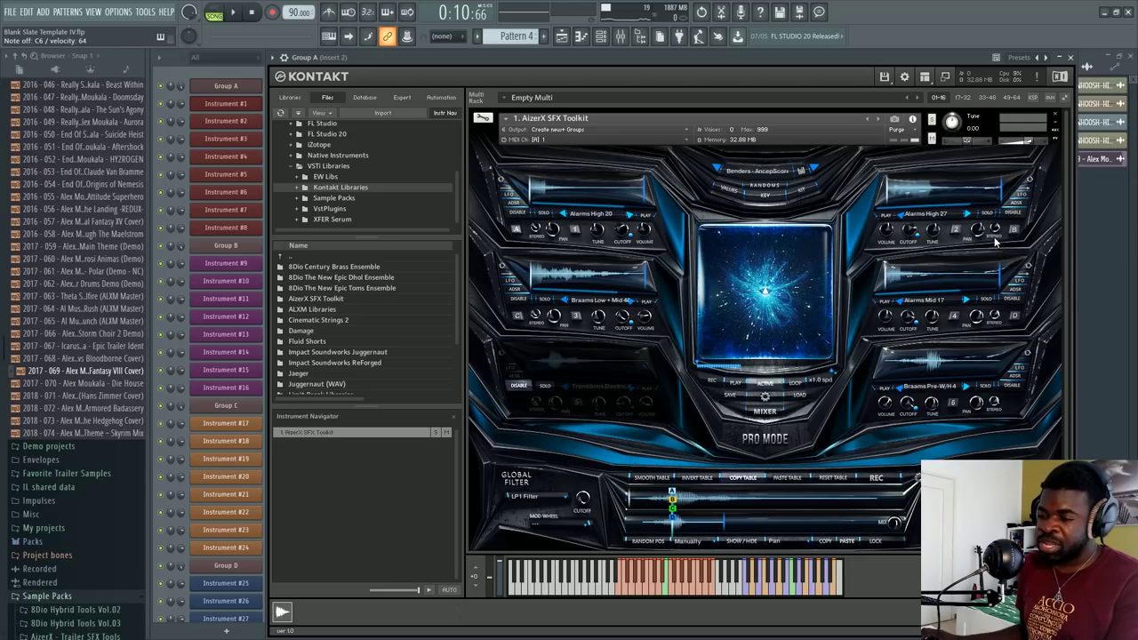
left_click(770, 184)
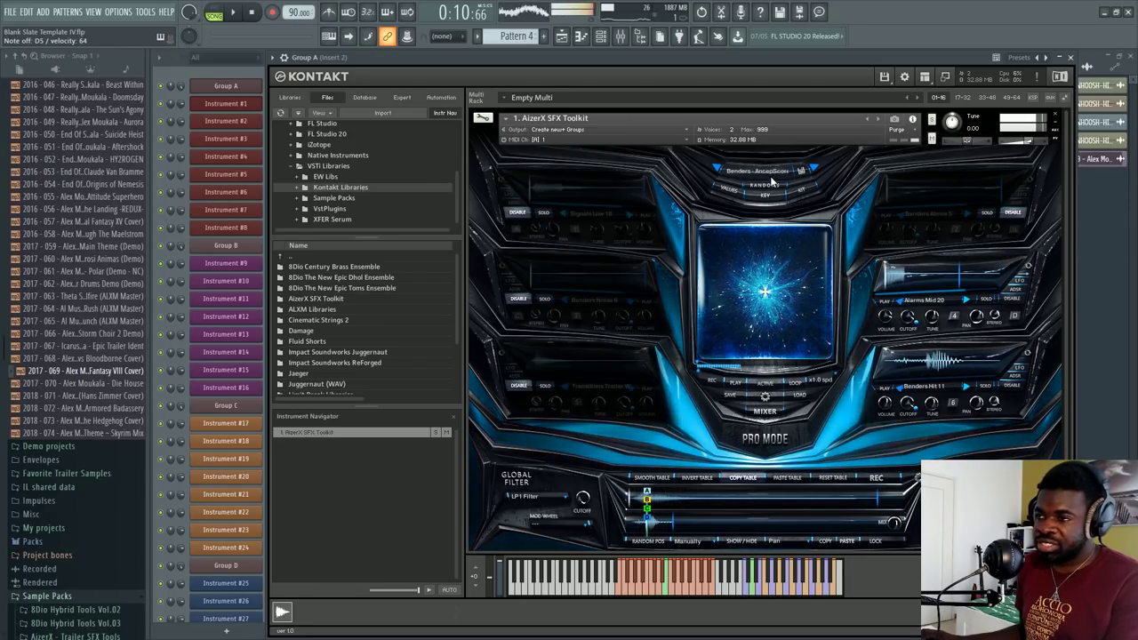
left_click(768, 172)
left_click(776, 229)
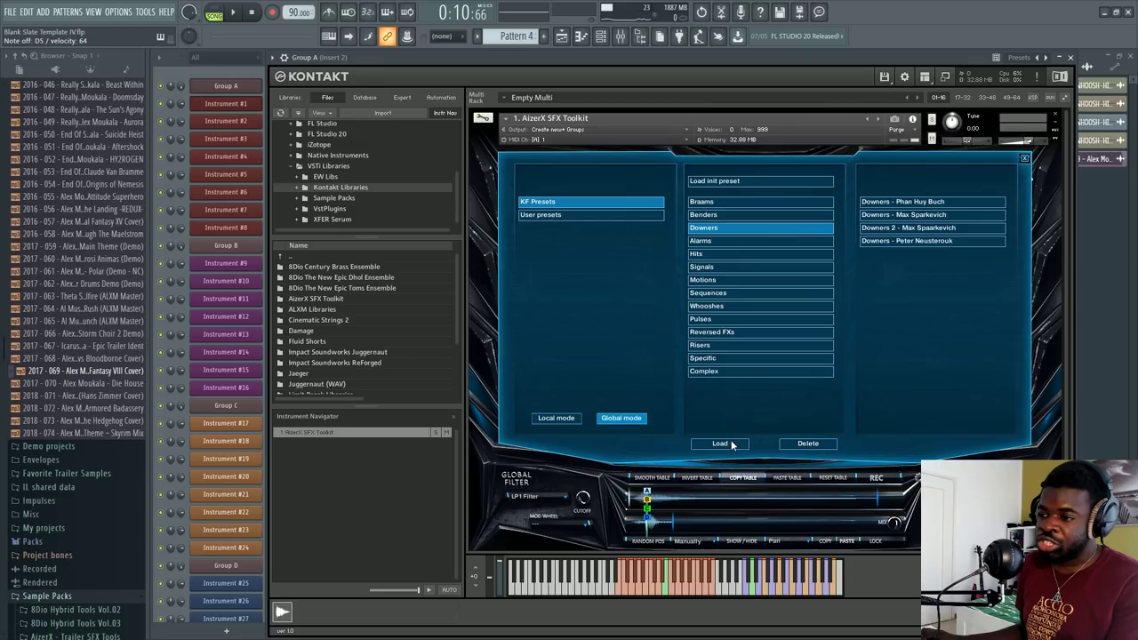
left_click(1024, 159)
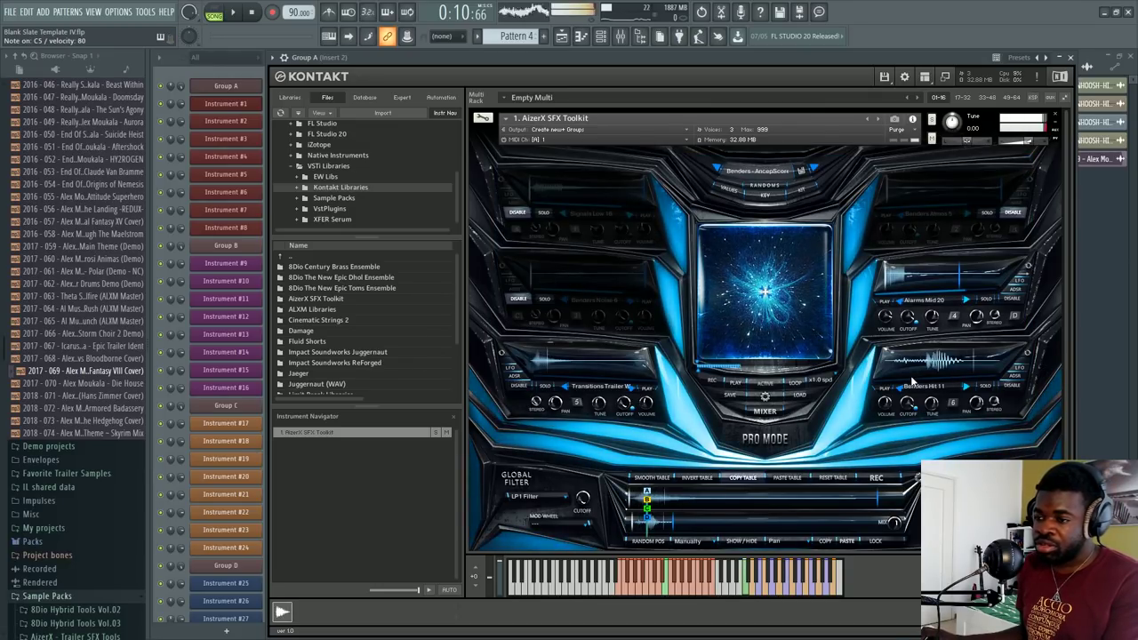
Load the first factory preset of the Downers category in AizerX SFX Toolkit and audition its sounds
left_click(762, 189)
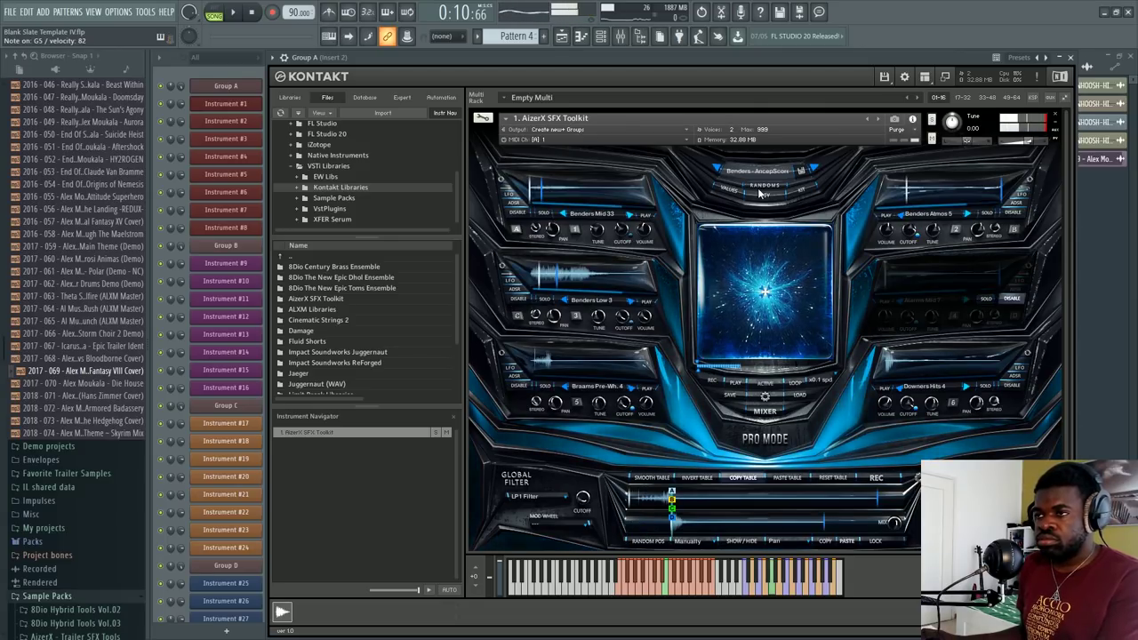
left_click(763, 171)
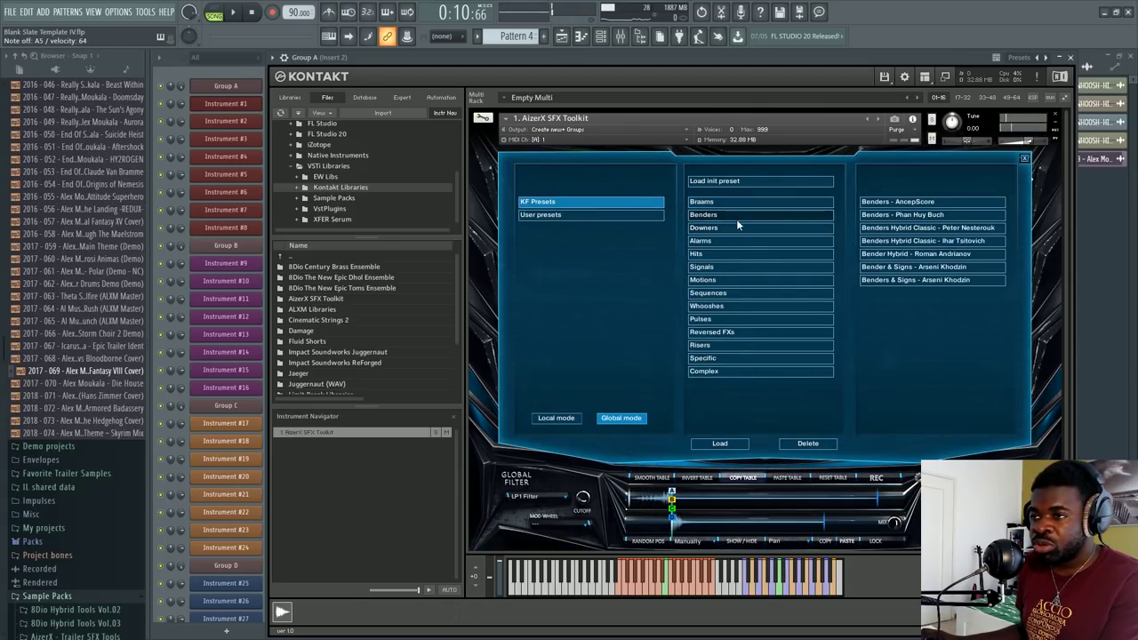
left_click(801, 228)
left_click(930, 202)
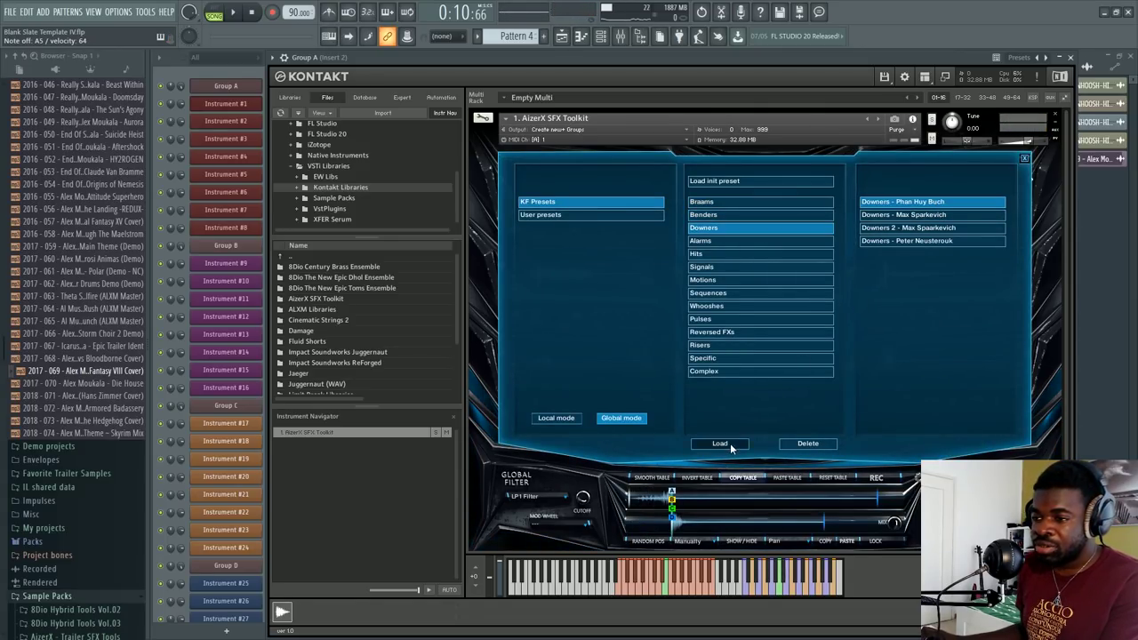
left_click(722, 444)
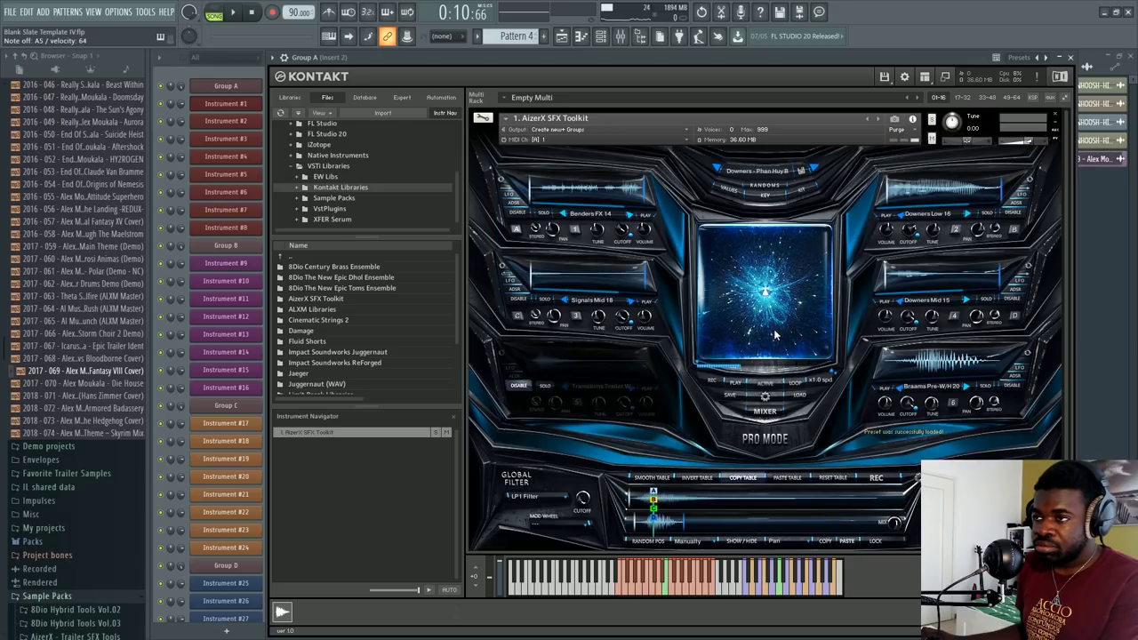
left_click(781, 224)
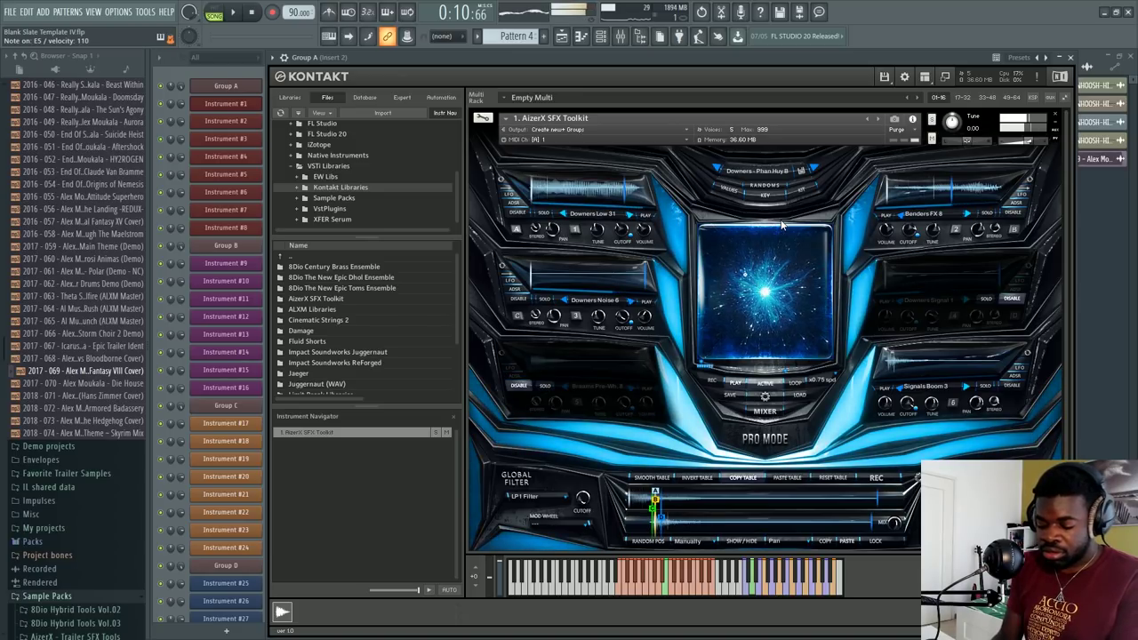
left_click(780, 224)
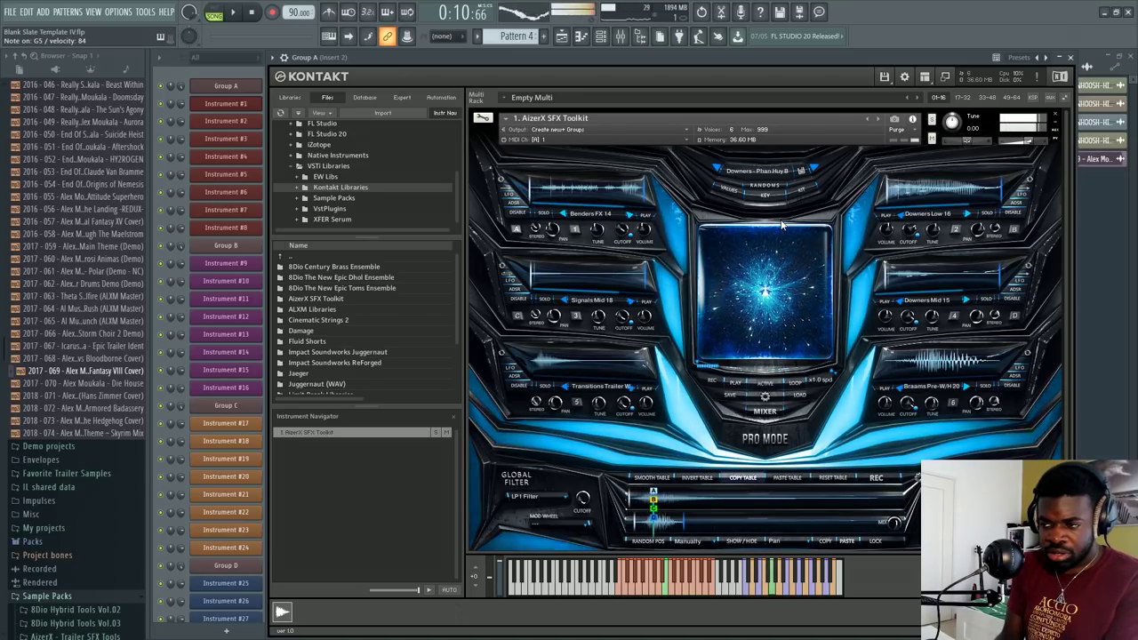
left_click(781, 224)
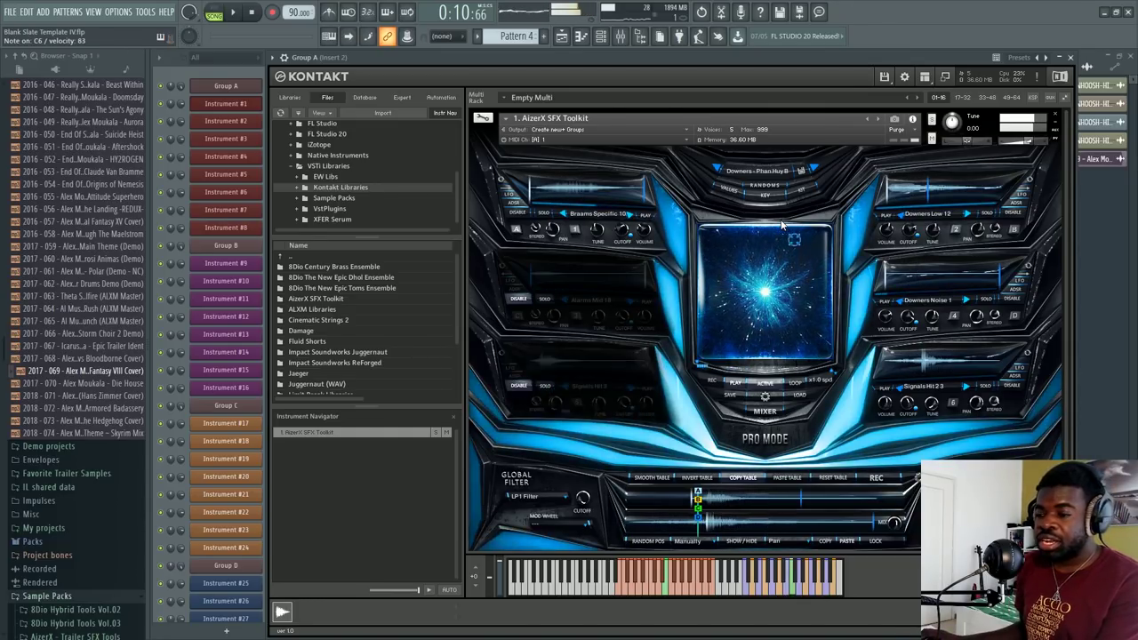
Load the first factory preset of the Hits category in AizerX SFX Toolkit and play its sounds
left_click(765, 185)
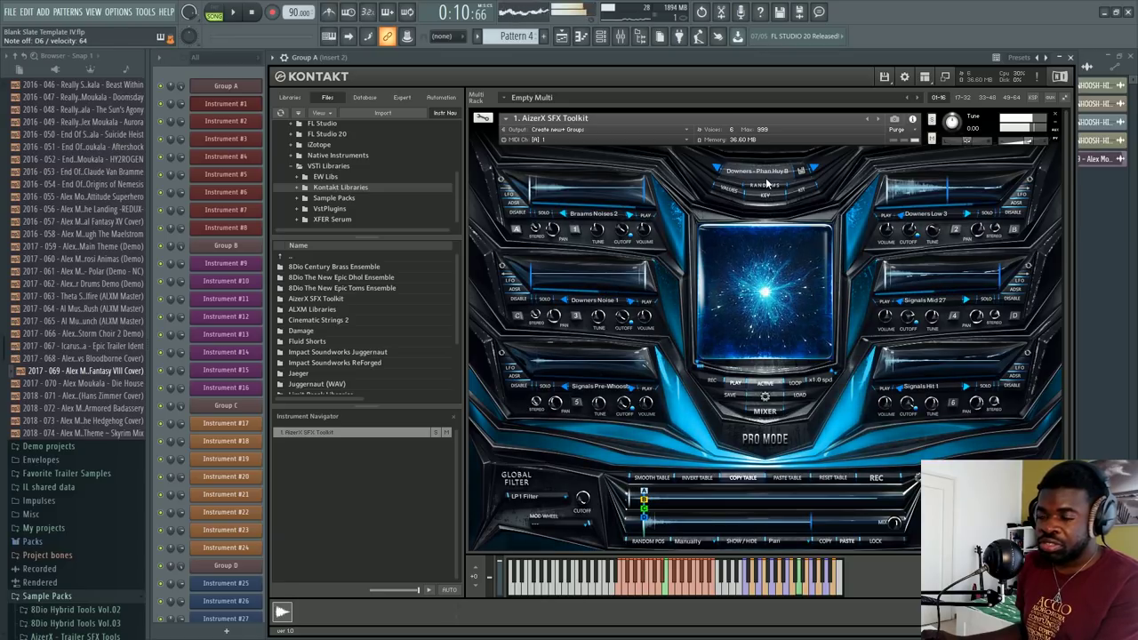
left_click(760, 171)
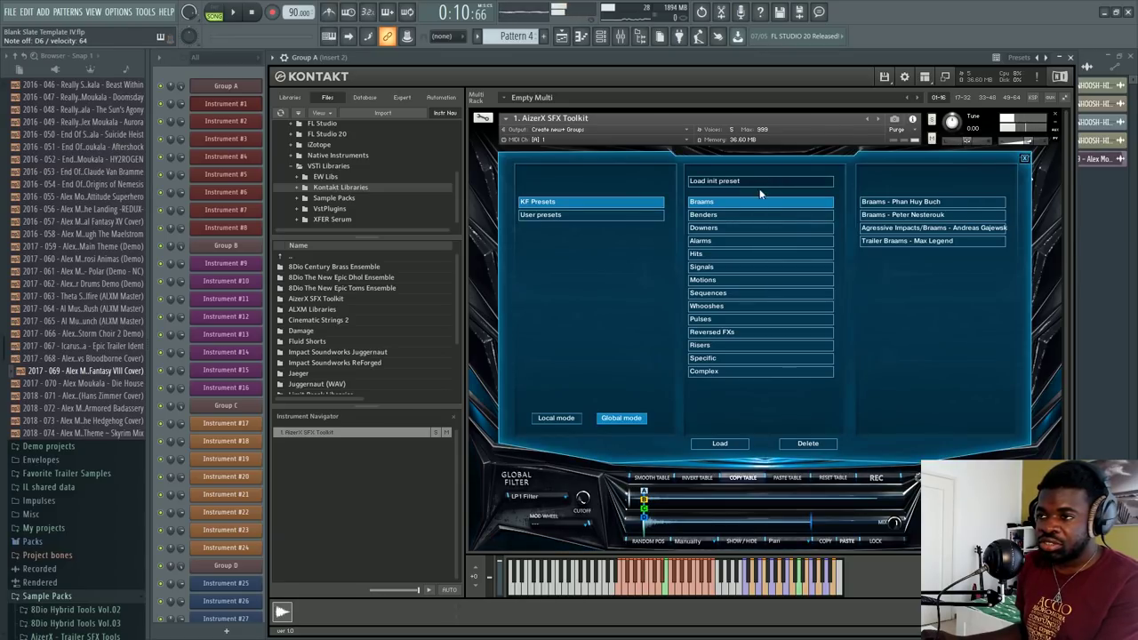
left_click(736, 255)
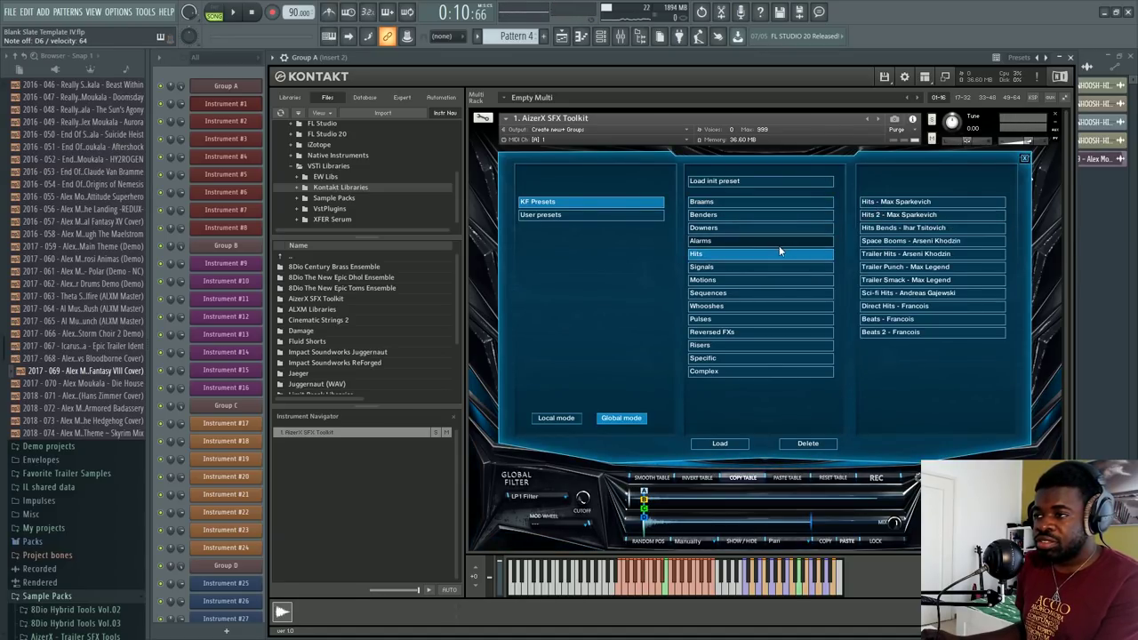
left_click(706, 445)
left_click(880, 202)
left_click(722, 444)
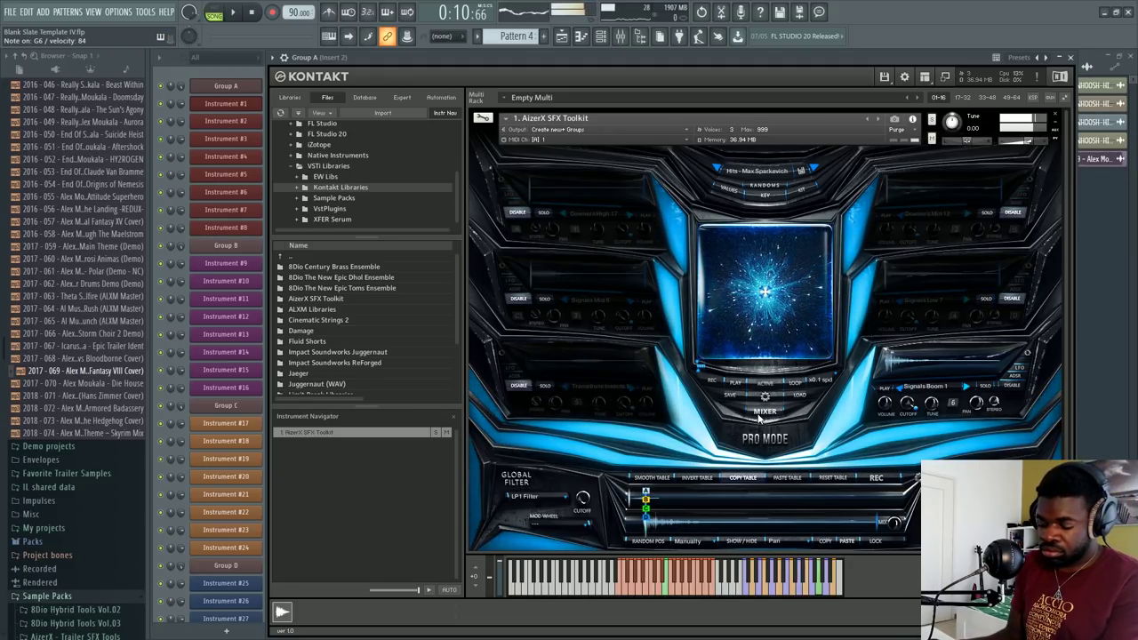
Load the Signals from another world factory preset from the Signals category in AizerX SFX Toolkit
left_click(756, 174)
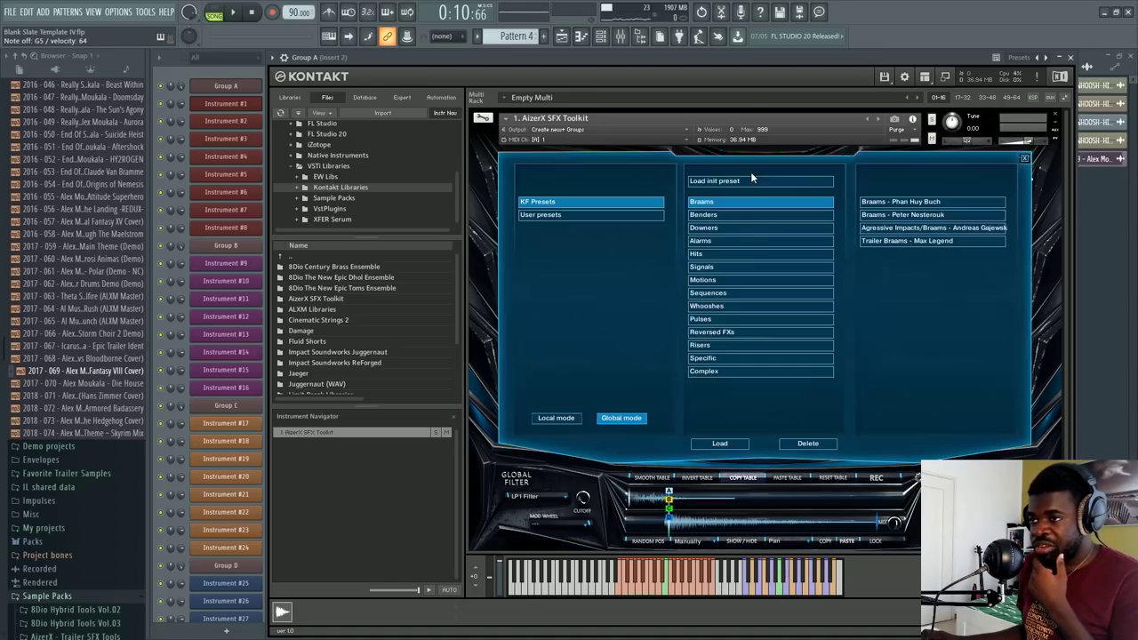
left_click(733, 266)
left_click(898, 204)
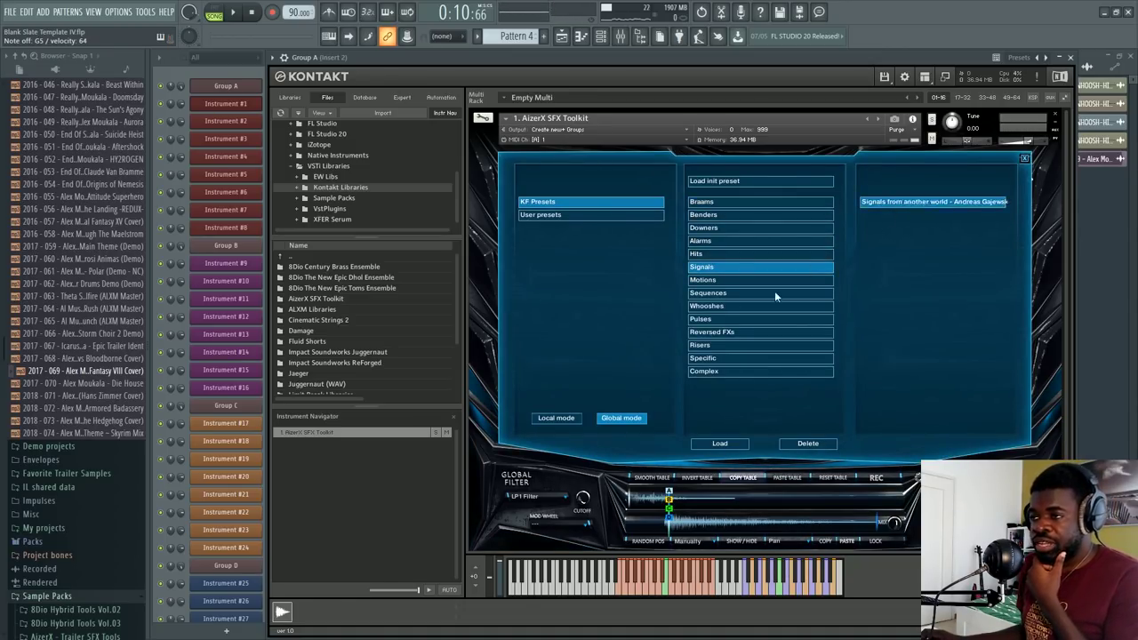
left_click(718, 443)
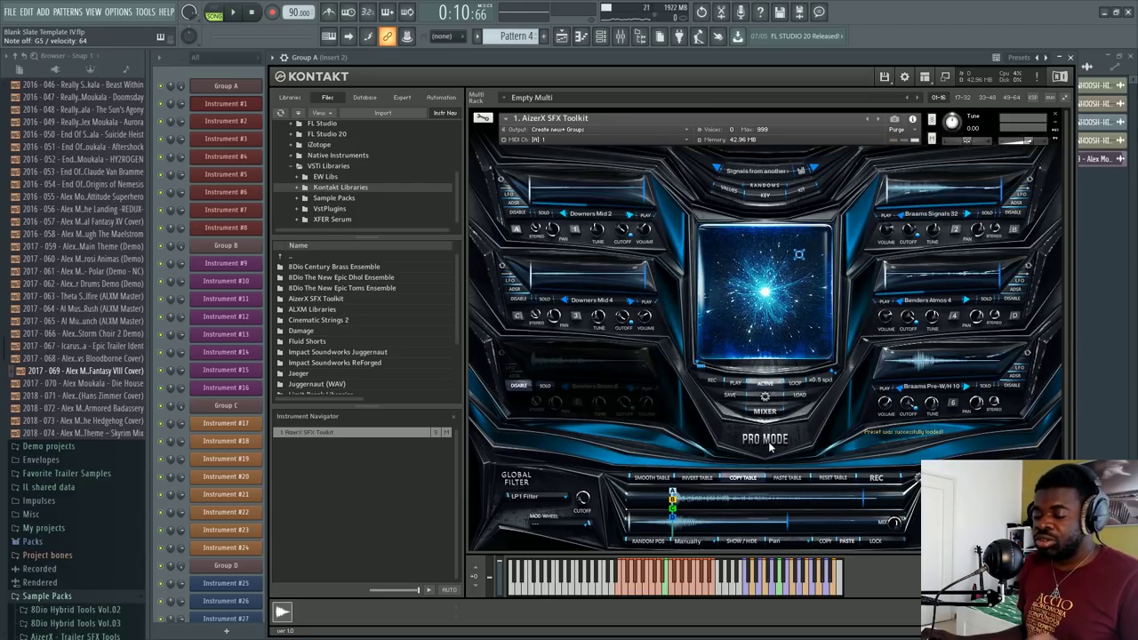